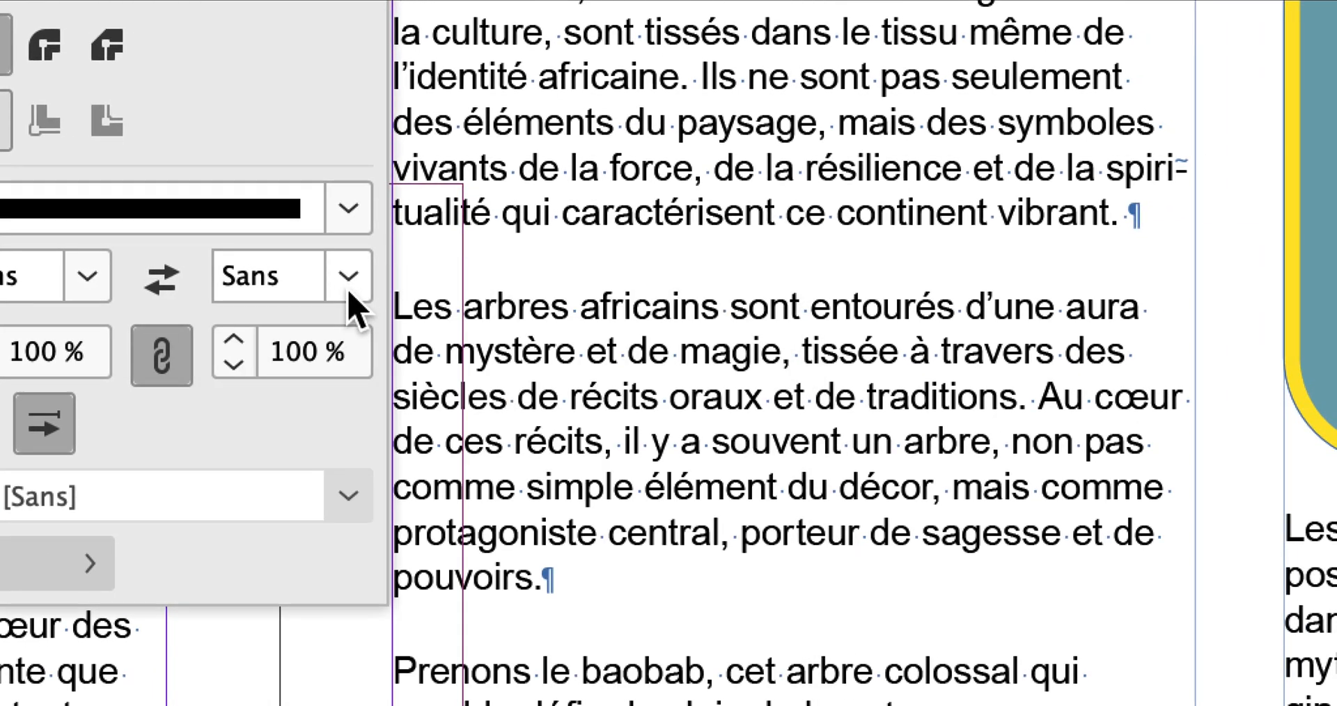
Close the Contour panel without changing the line-end style
click(349, 293)
click(349, 292)
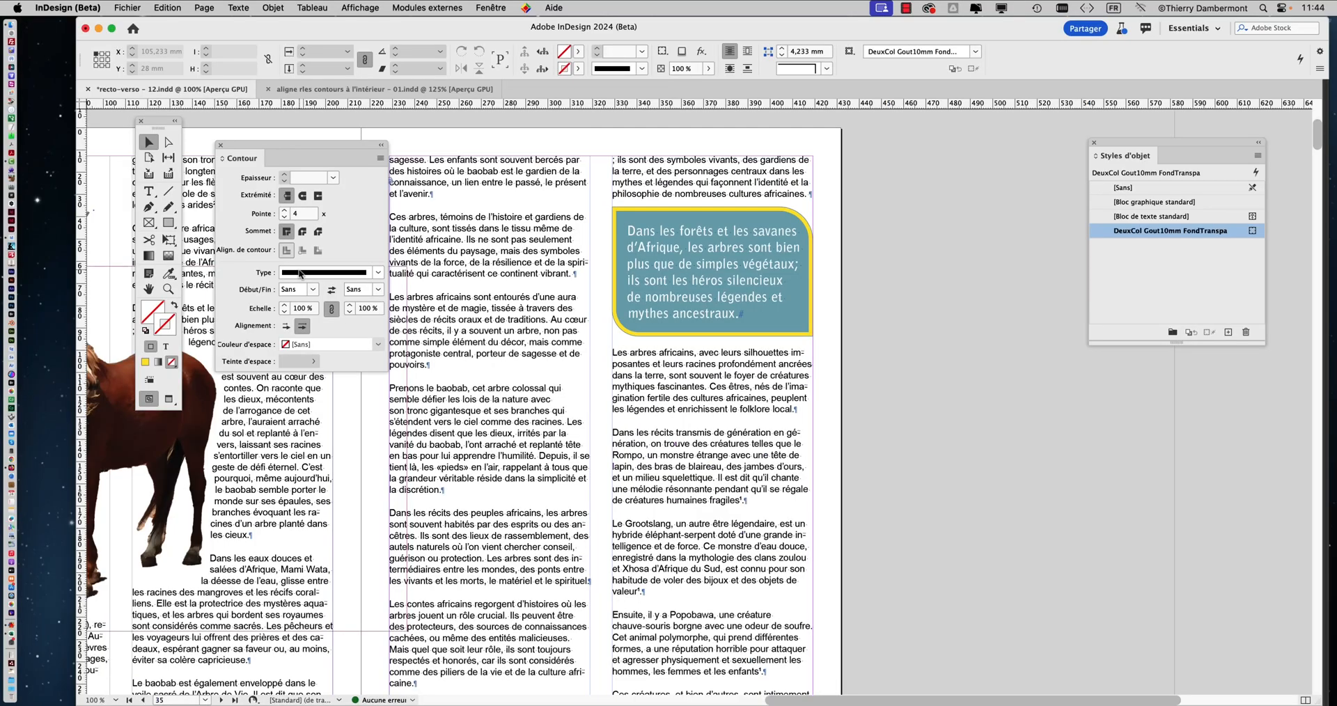
click(220, 145)
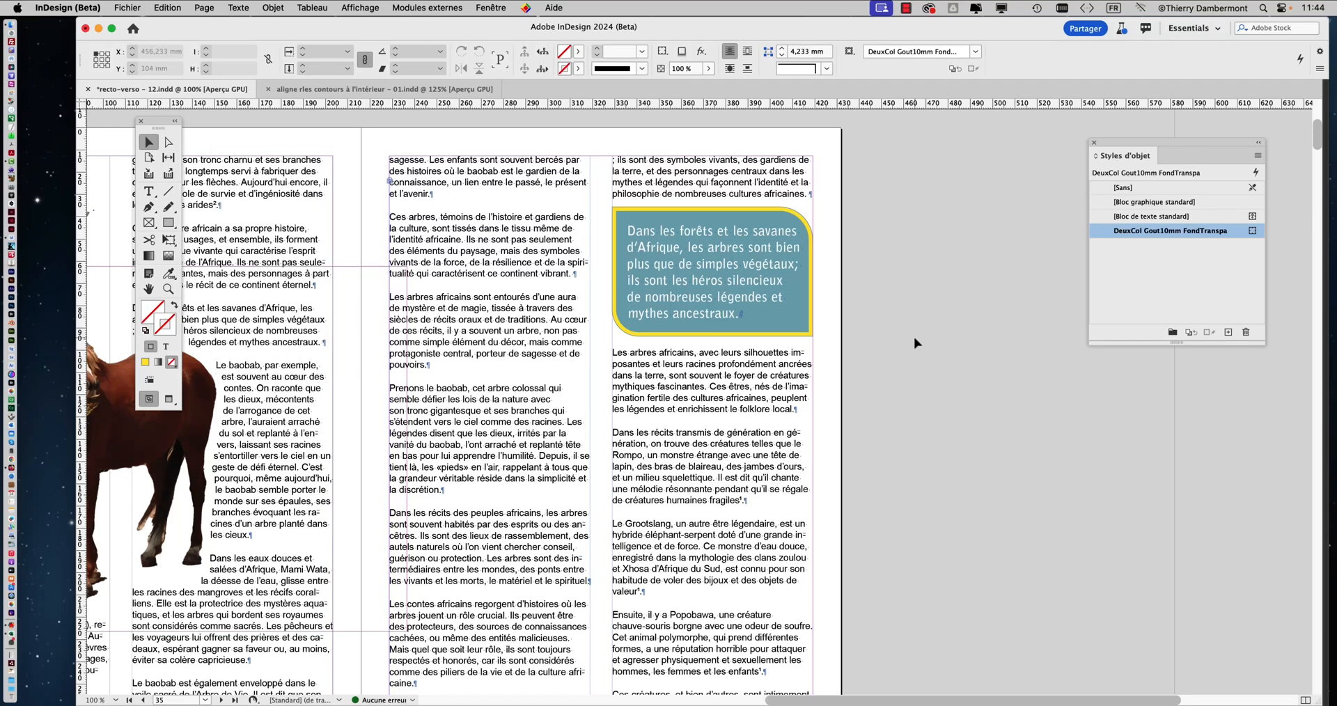
Display the Calques panel over the full spread of pages 34–35, clear of the bottom edge
key(super+minus)
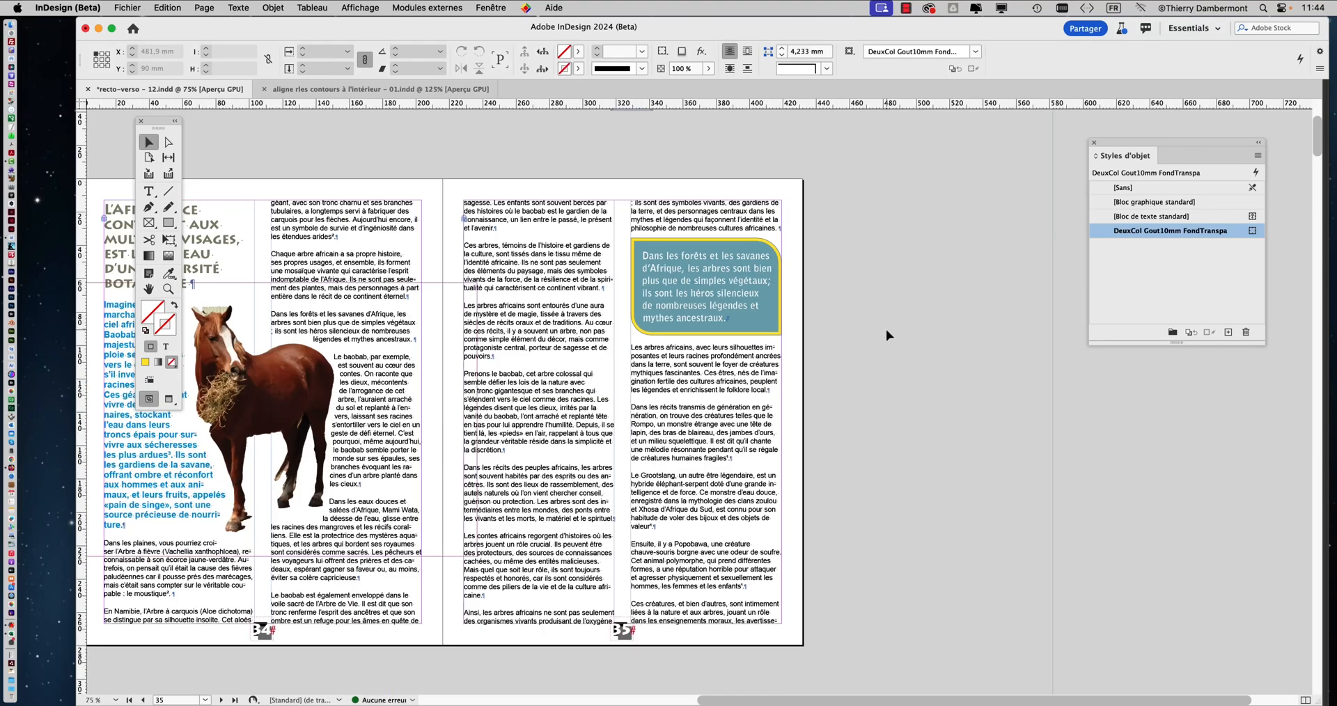
key(super+minus)
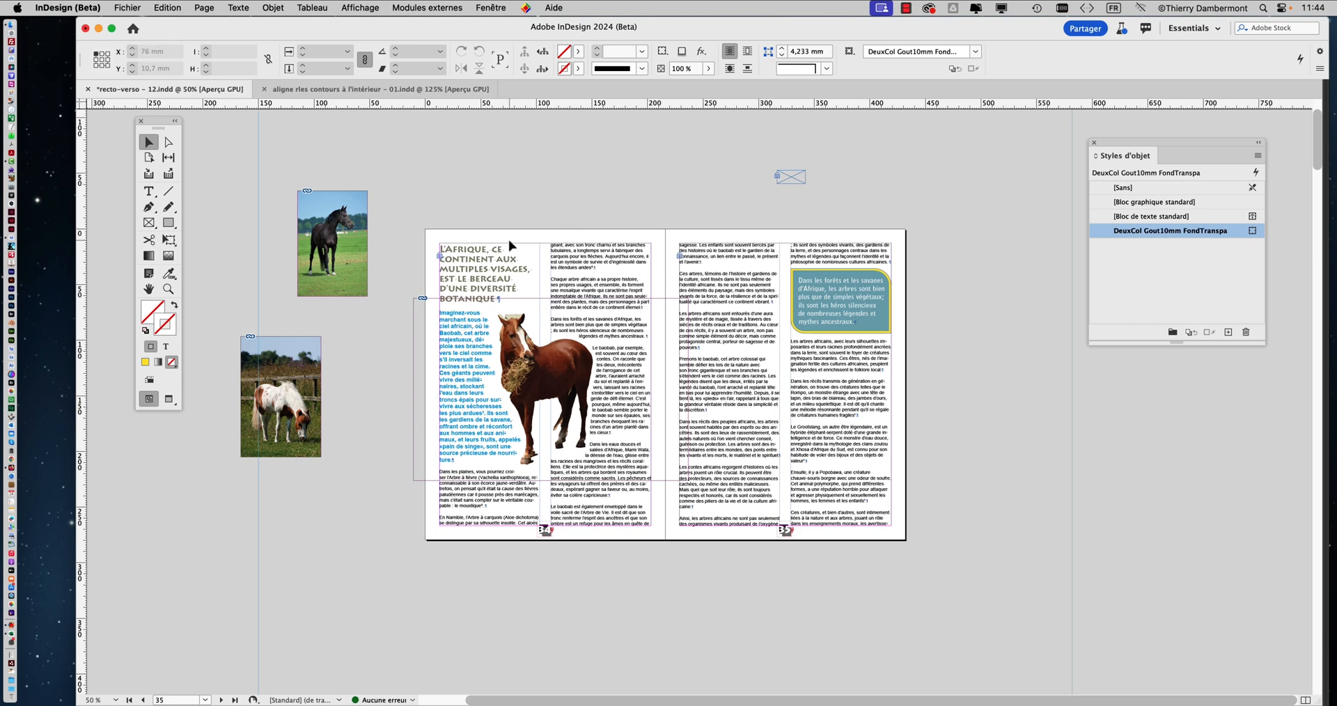
click(503, 8)
click(491, 106)
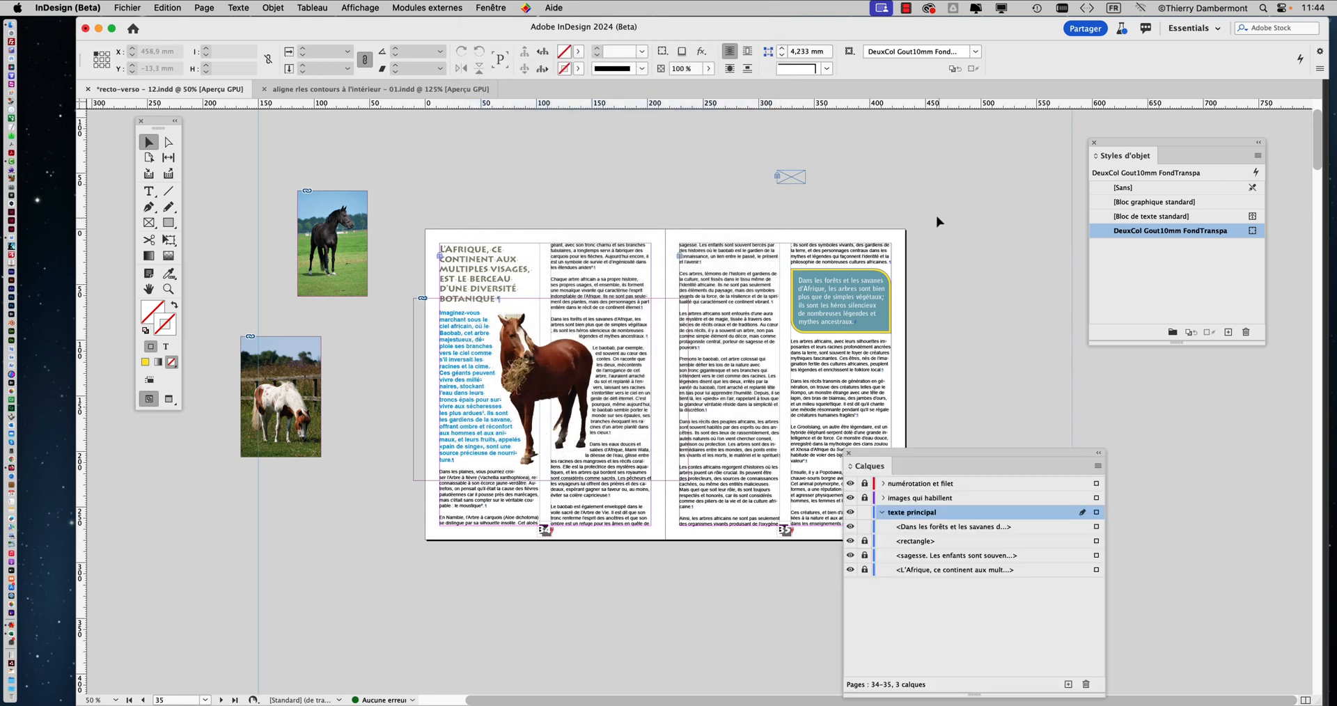
drag(914, 448, 888, 197)
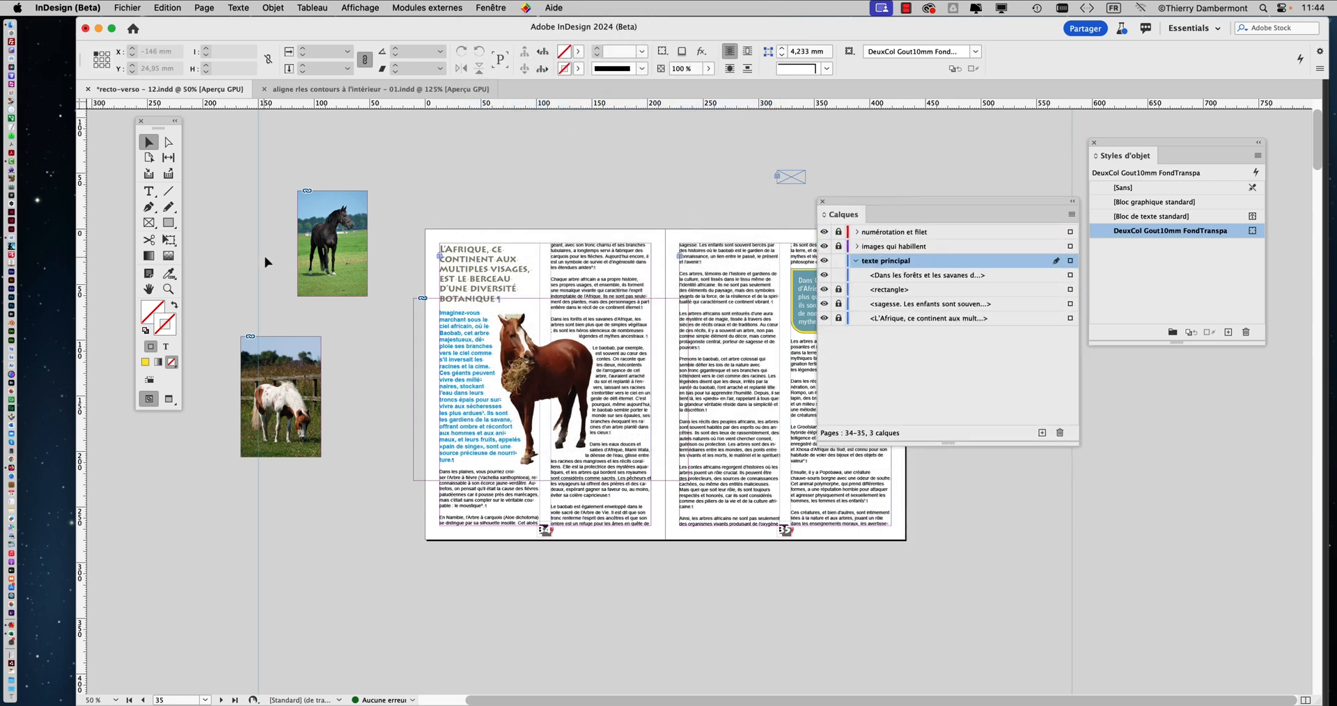
click(331, 224)
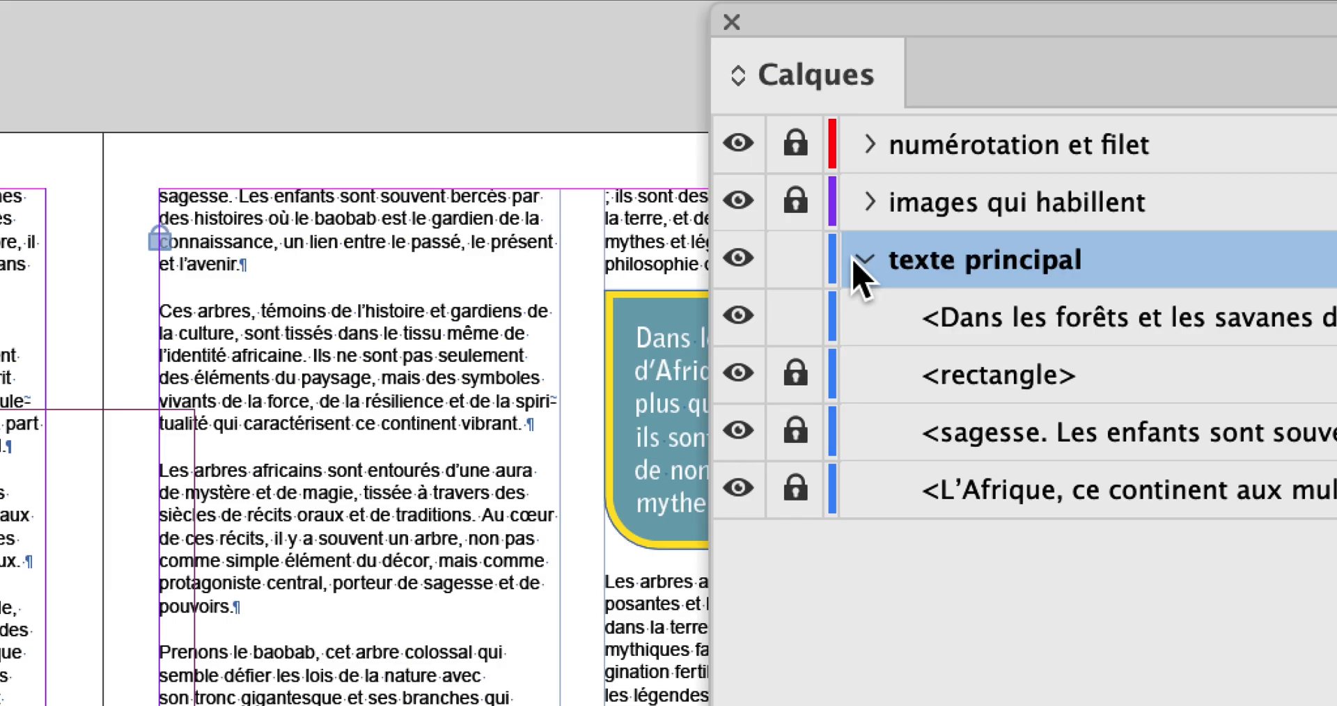
Collapse and lock the texte principal layer, and unlock images qui habillent as the active layer
click(863, 261)
click(796, 259)
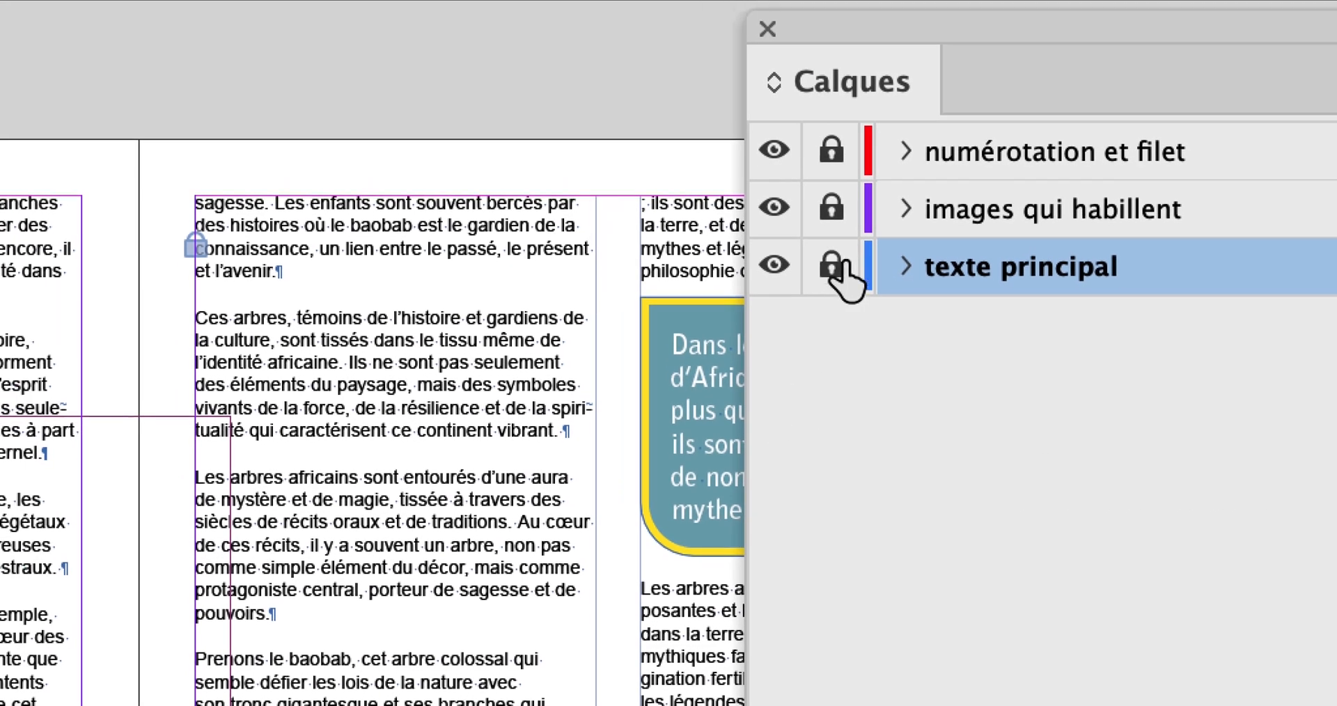
click(831, 208)
click(937, 214)
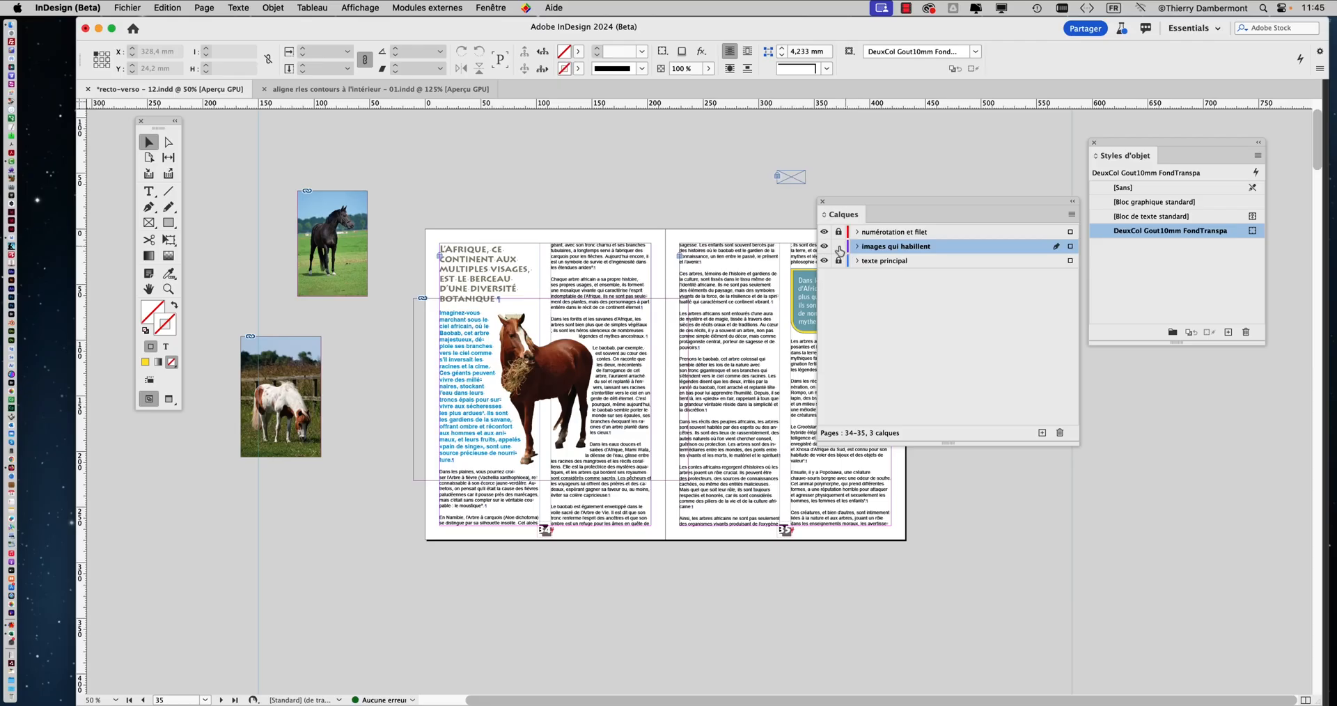
Hide and show the images qui habillent layer several times to check which pictures it holds
click(825, 247)
click(824, 247)
click(825, 247)
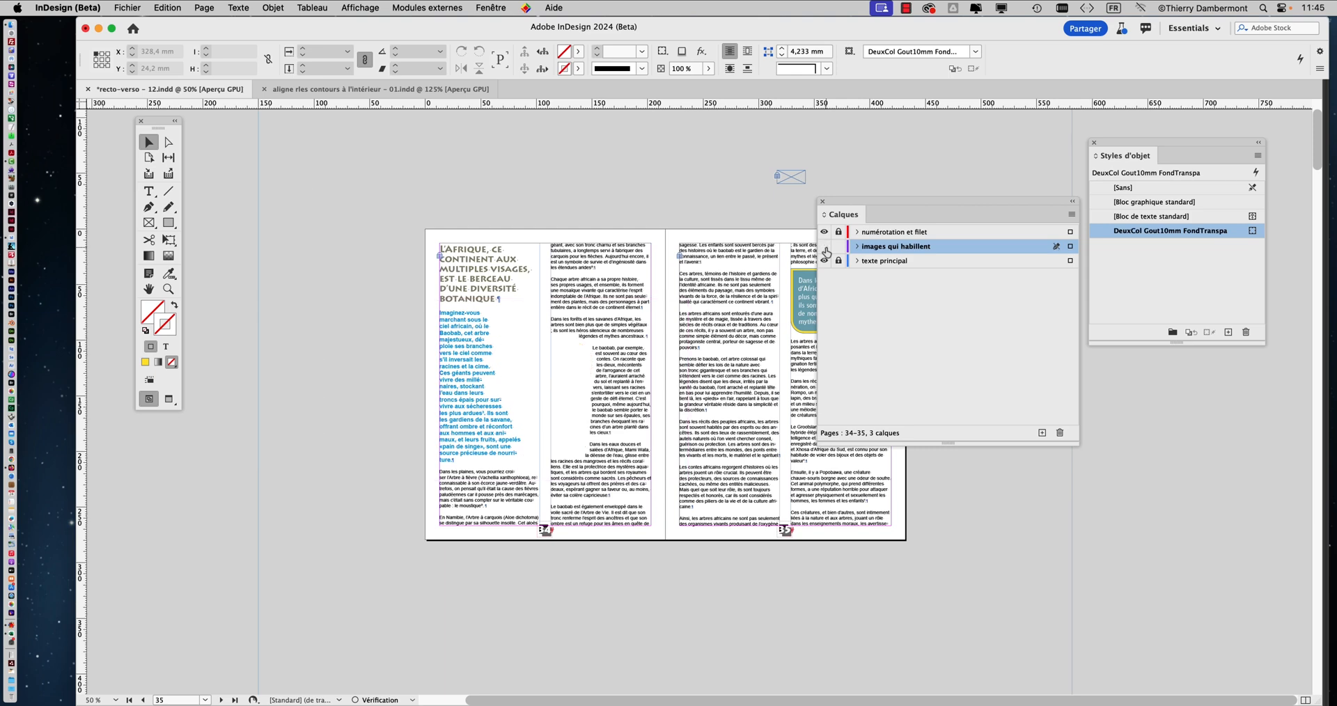
click(824, 248)
click(825, 247)
click(824, 247)
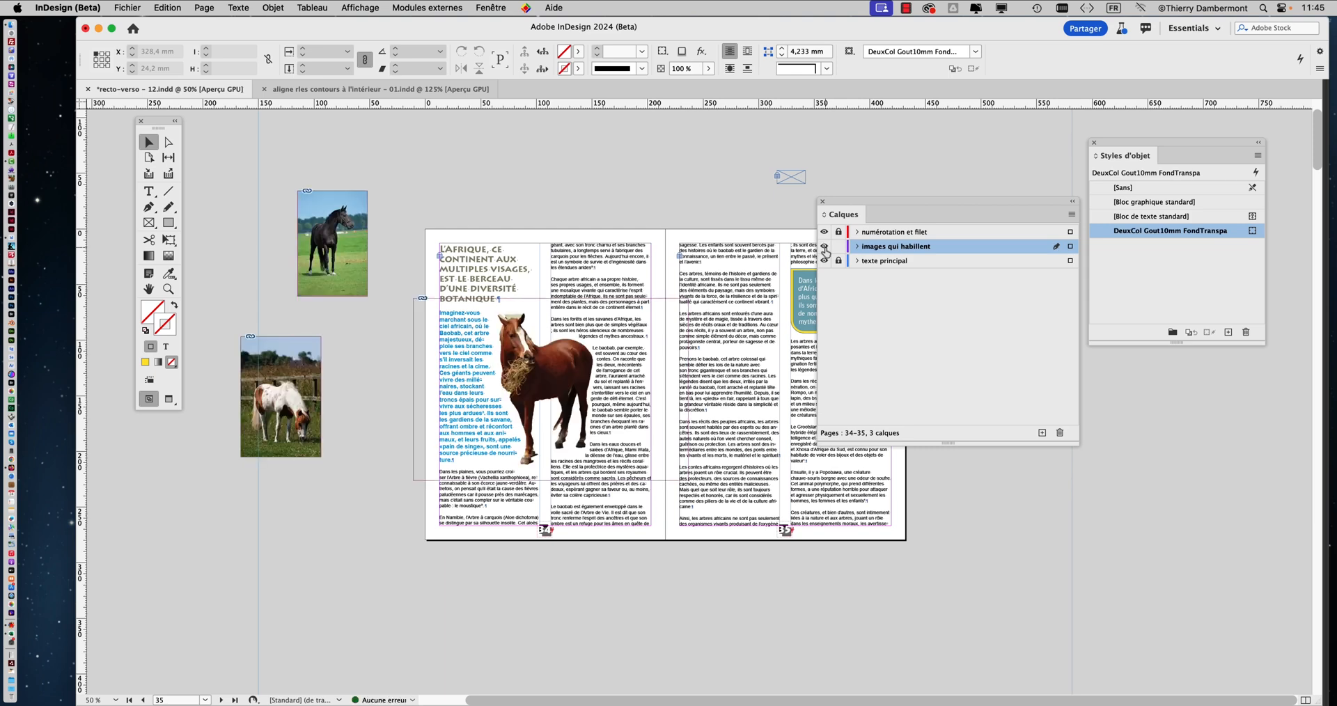
click(825, 248)
click(825, 247)
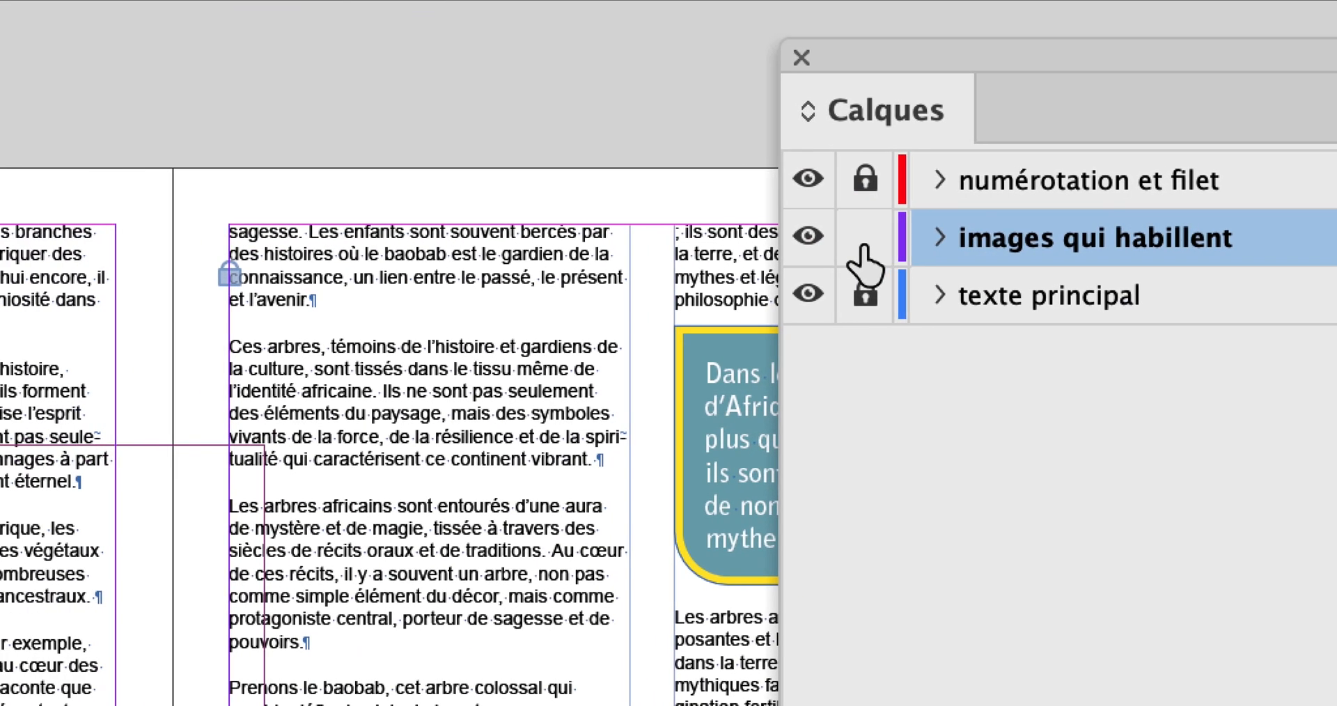
Lock the images qui habillent layer and create a new layer above it named images ancrées
click(443, 259)
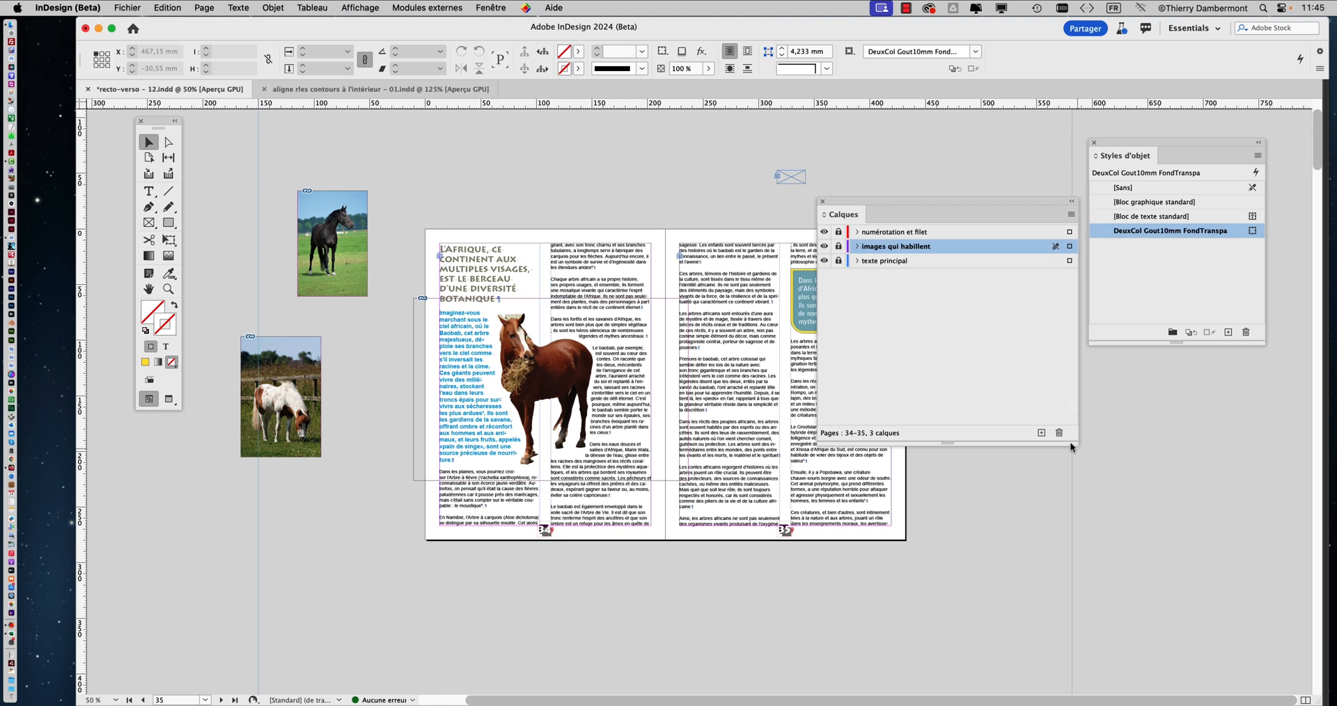
drag(1077, 448, 1001, 374)
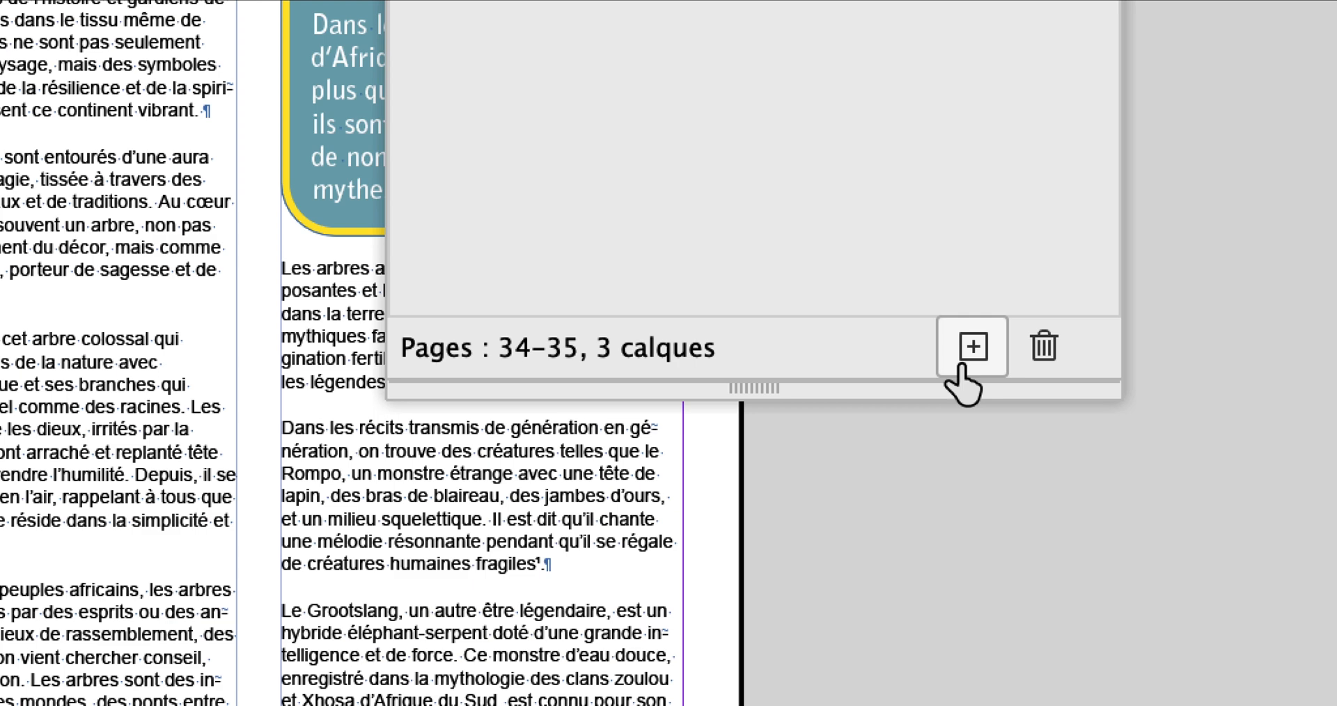
click(972, 352)
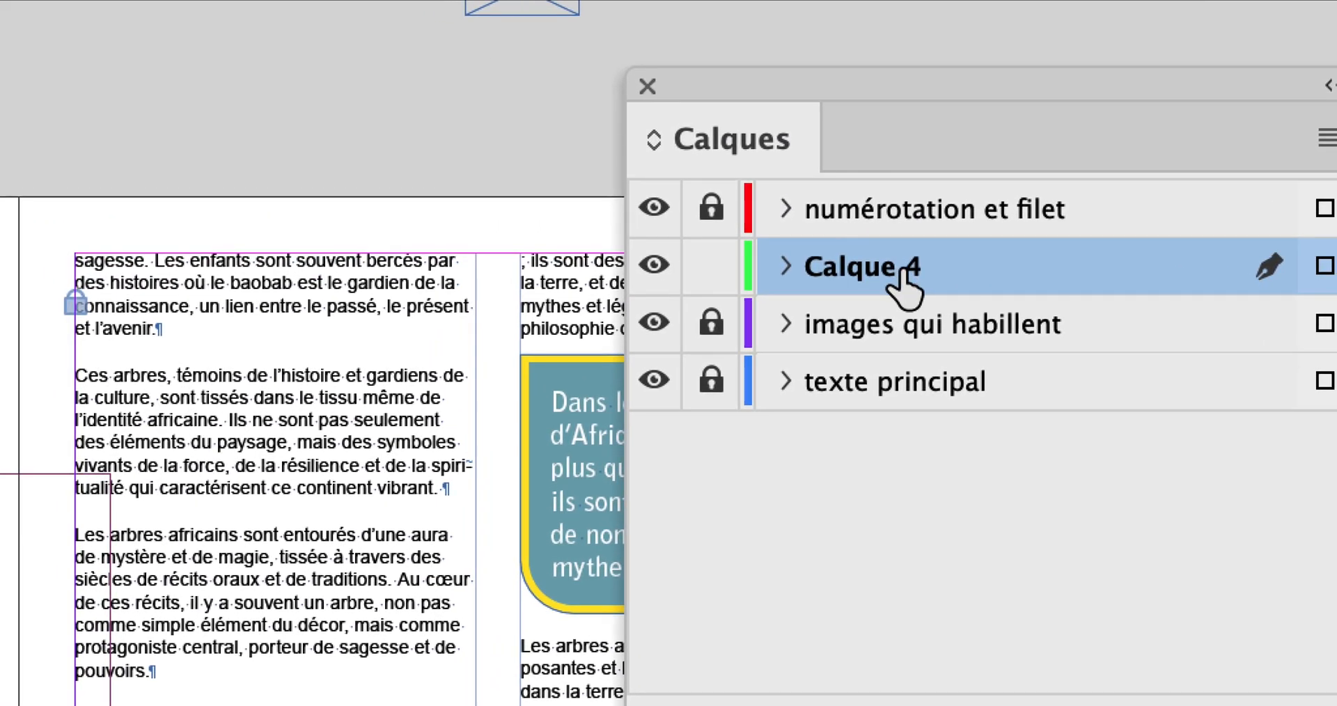
double_click(905, 275)
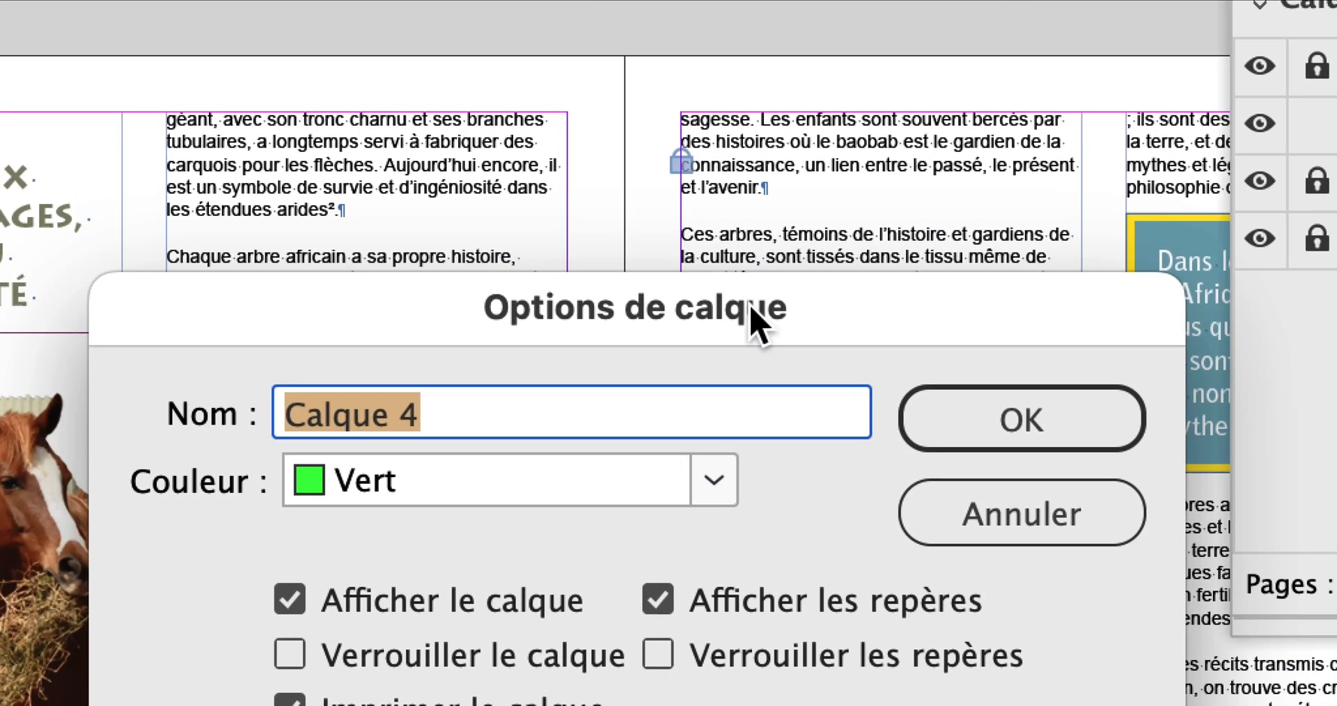
text(ima)
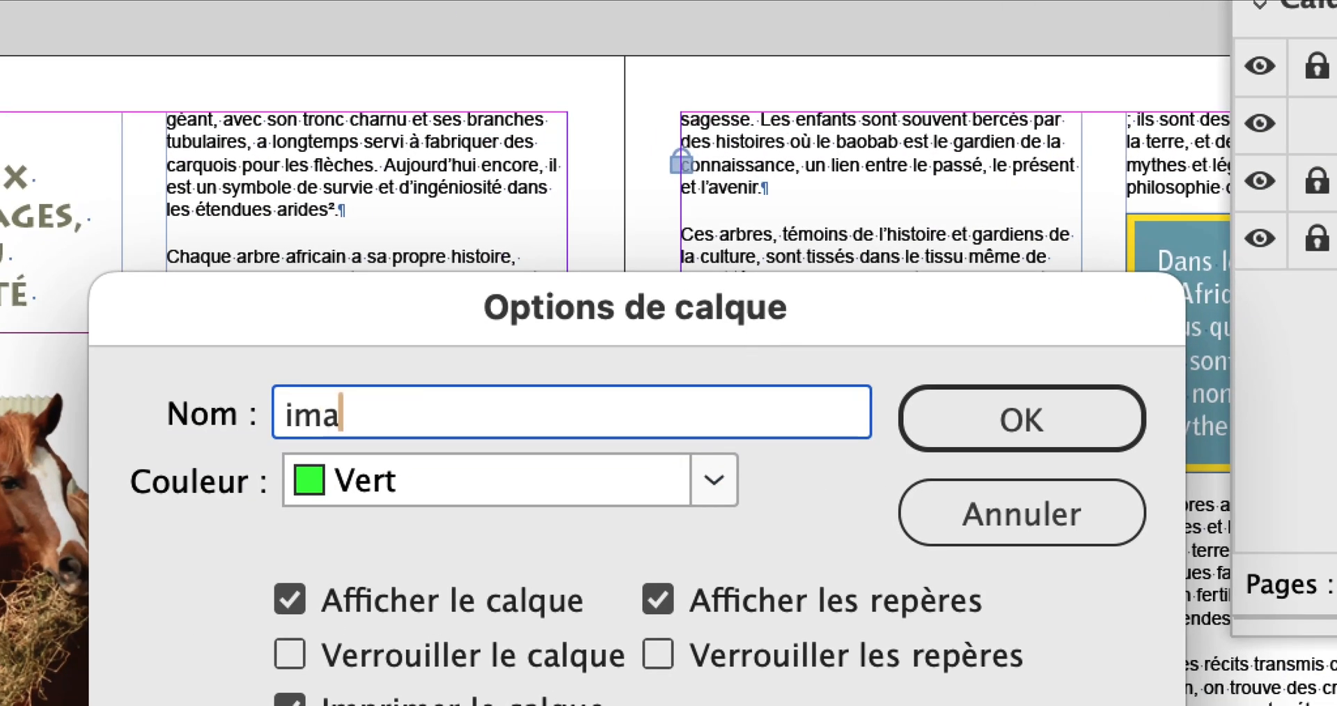
text(ges ancrée)
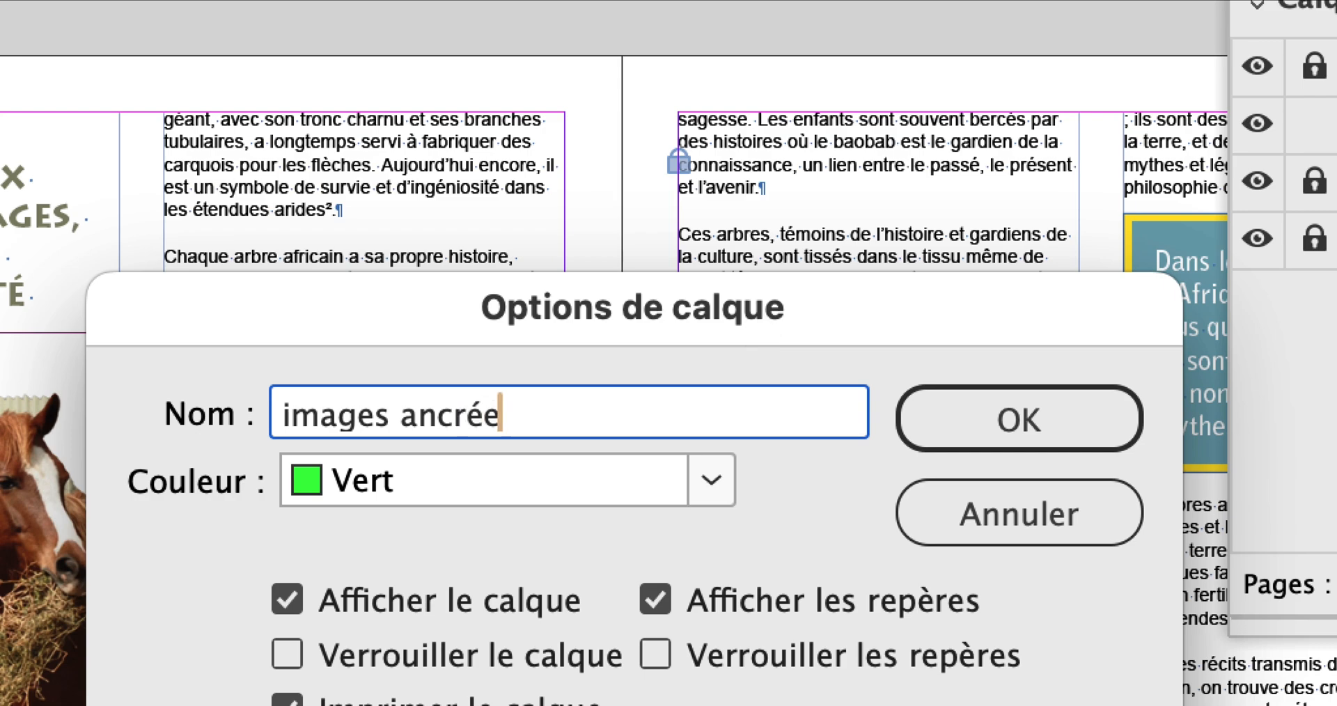
text(s)
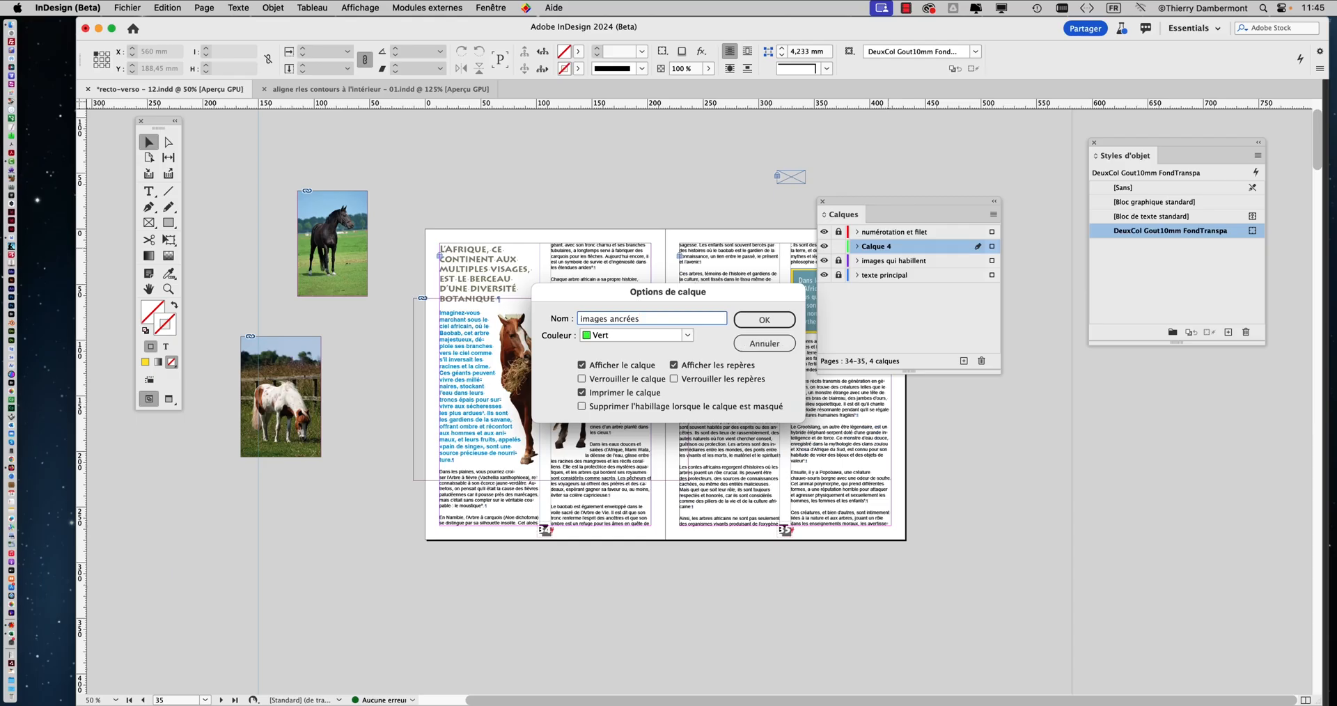
click(780, 319)
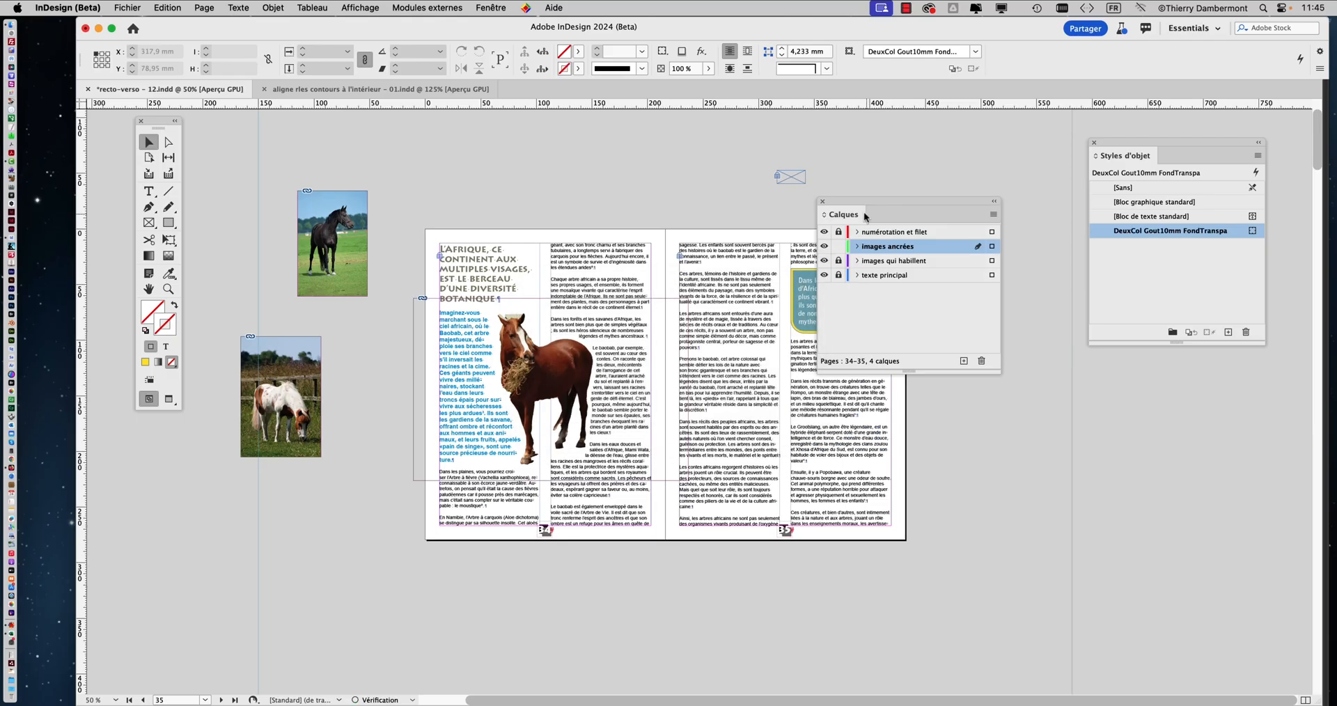
Go to the spread of pages 36–37 and rearrange the Calques panel, toolbox and document window to free working space
drag(866, 217, 1005, 170)
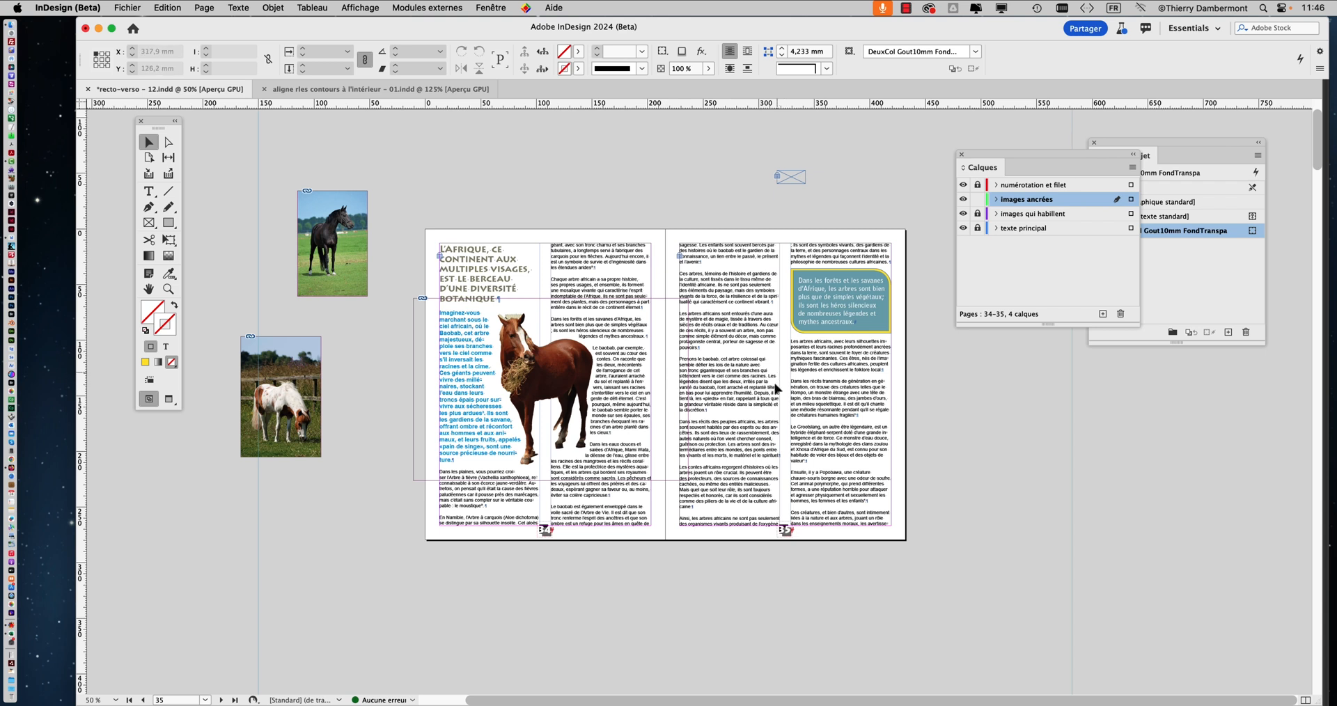
drag(992, 161, 1018, 101)
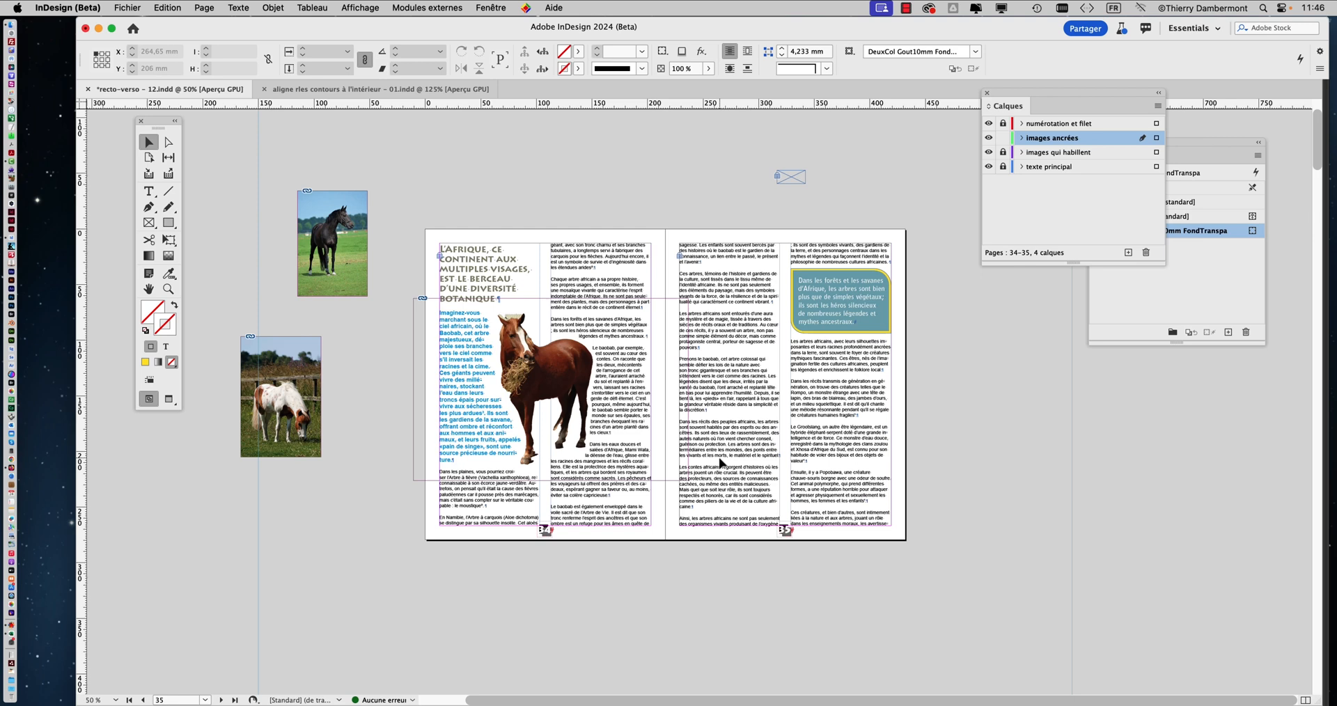
scroll(720, 461, down, 3)
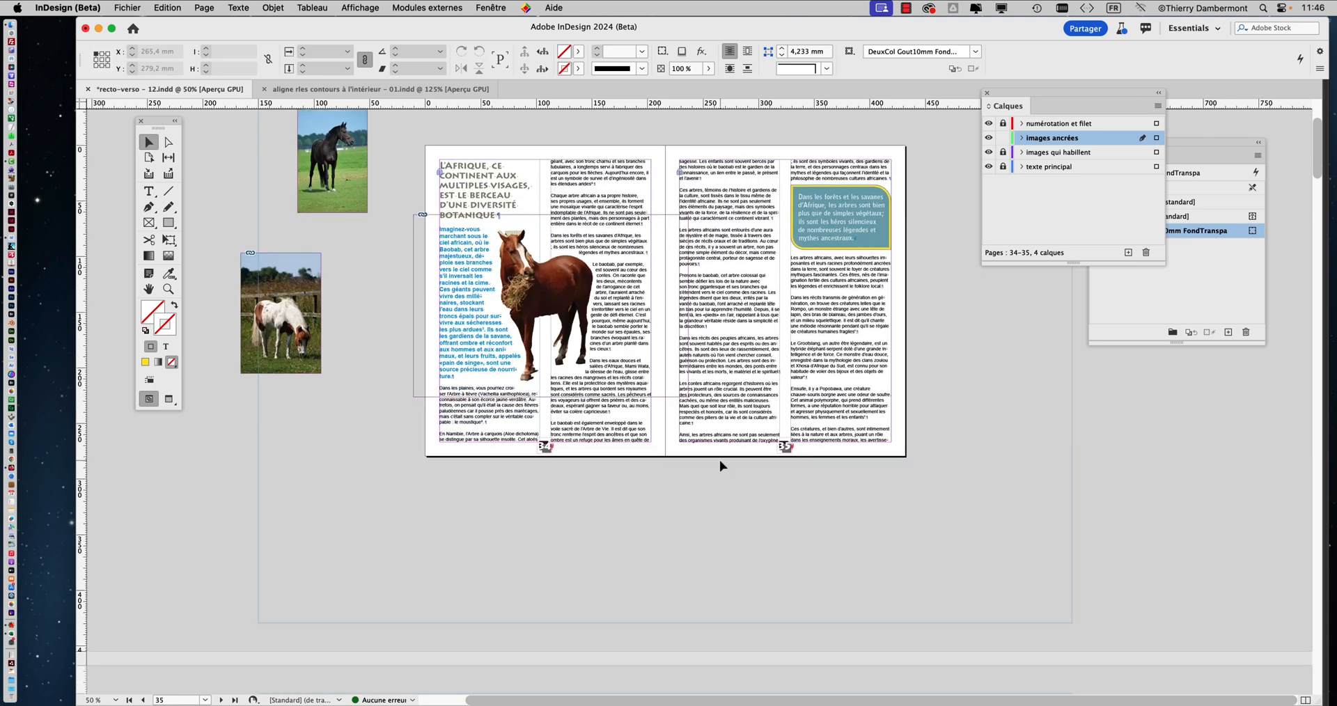
scroll(720, 459, down, 10)
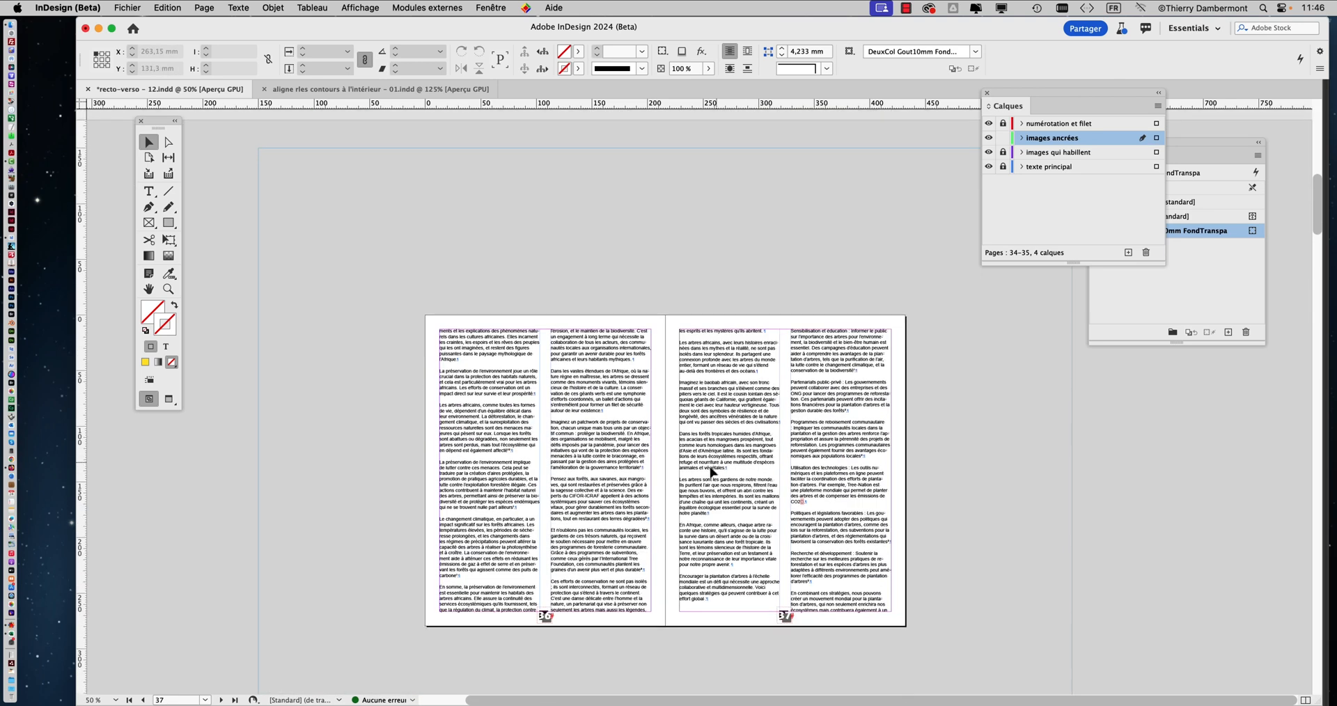
scroll(712, 472, down, 3)
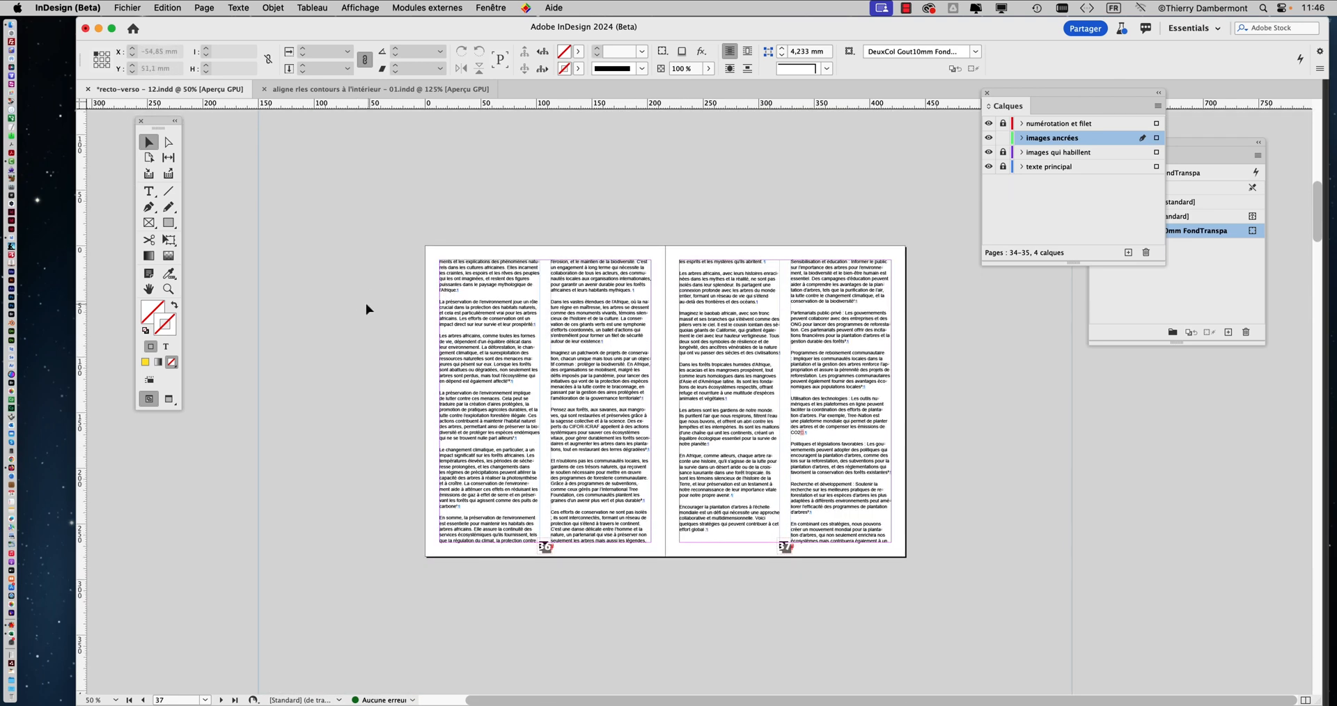
drag(149, 124, 55, 128)
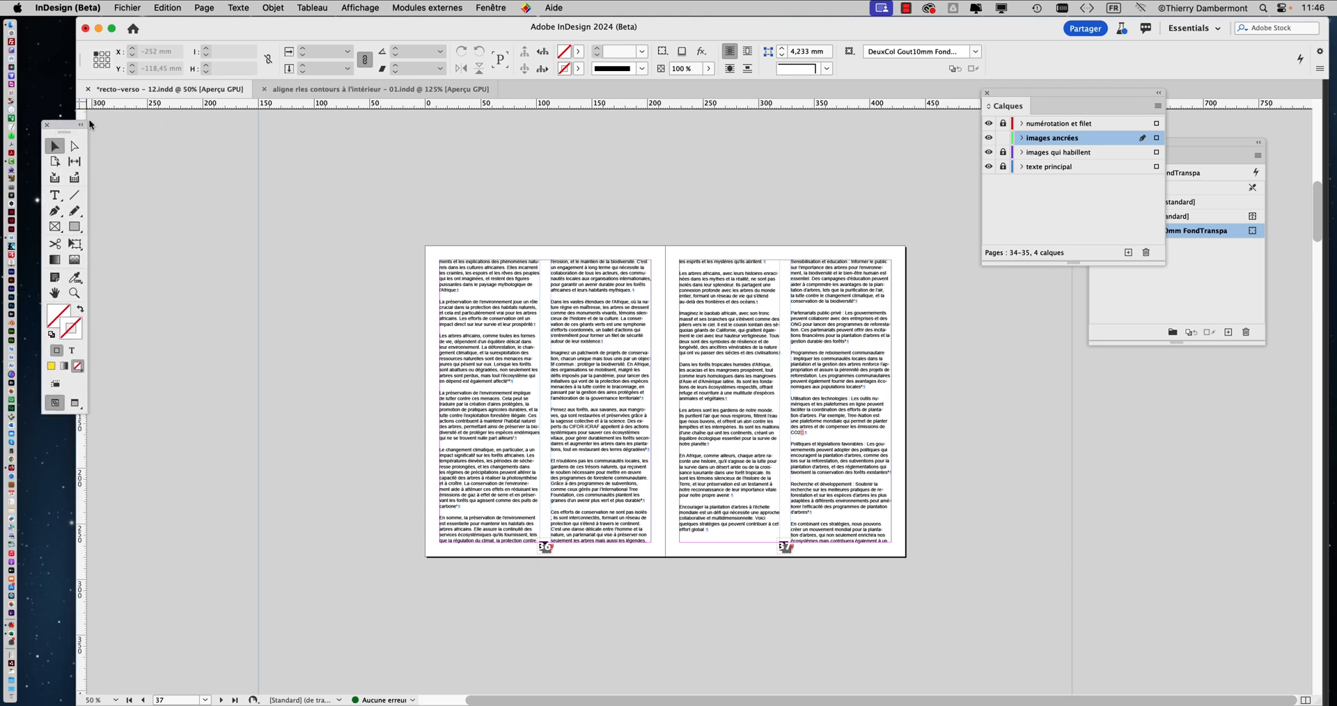
drag(239, 27, 180, 29)
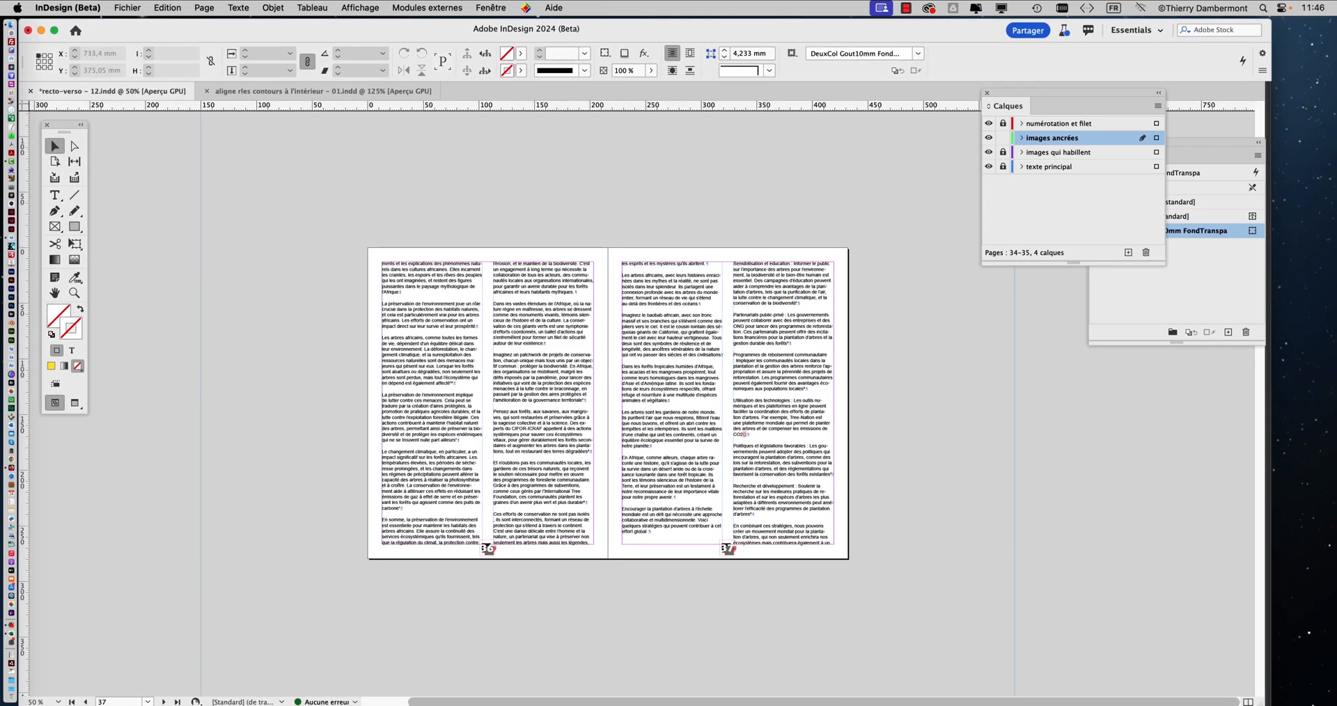
drag(1262, 702, 1308, 694)
Import all six images from the Links folder of Dossier recto-verso - 11 in INDESIGN VENDREDI, loading them for placement
click(124, 7)
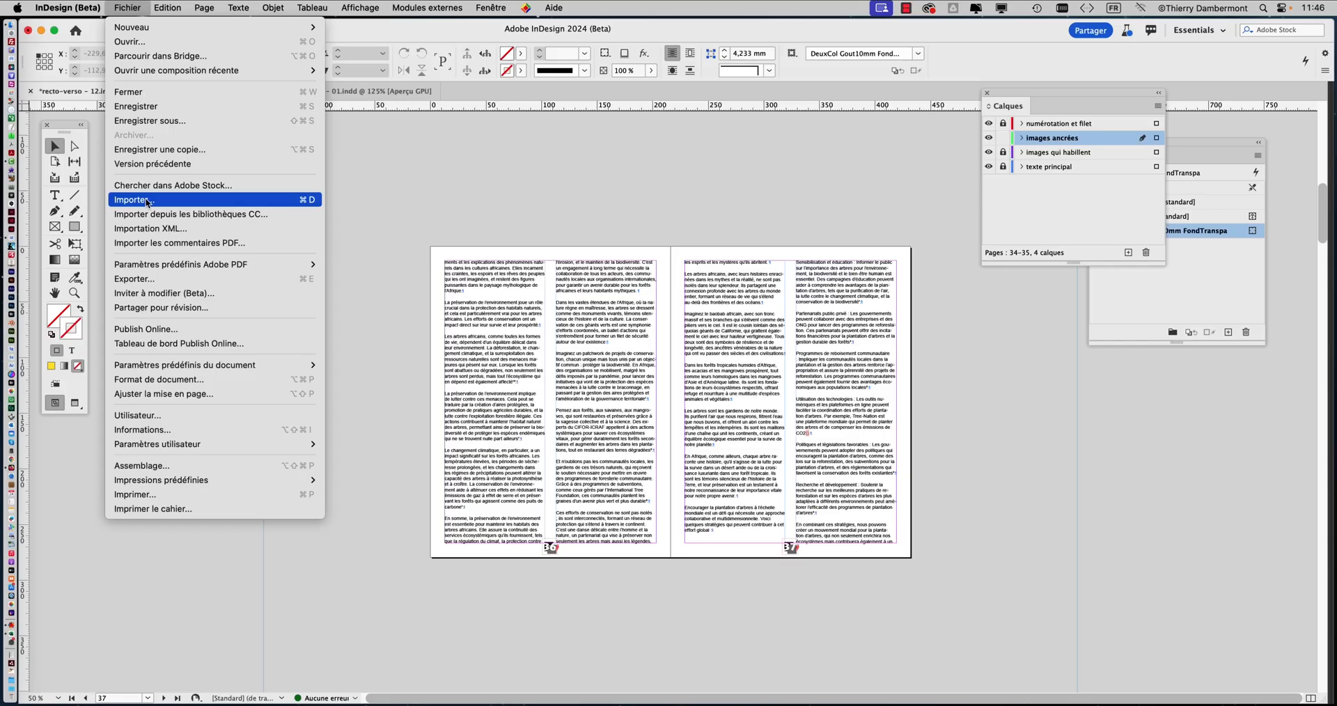
click(146, 203)
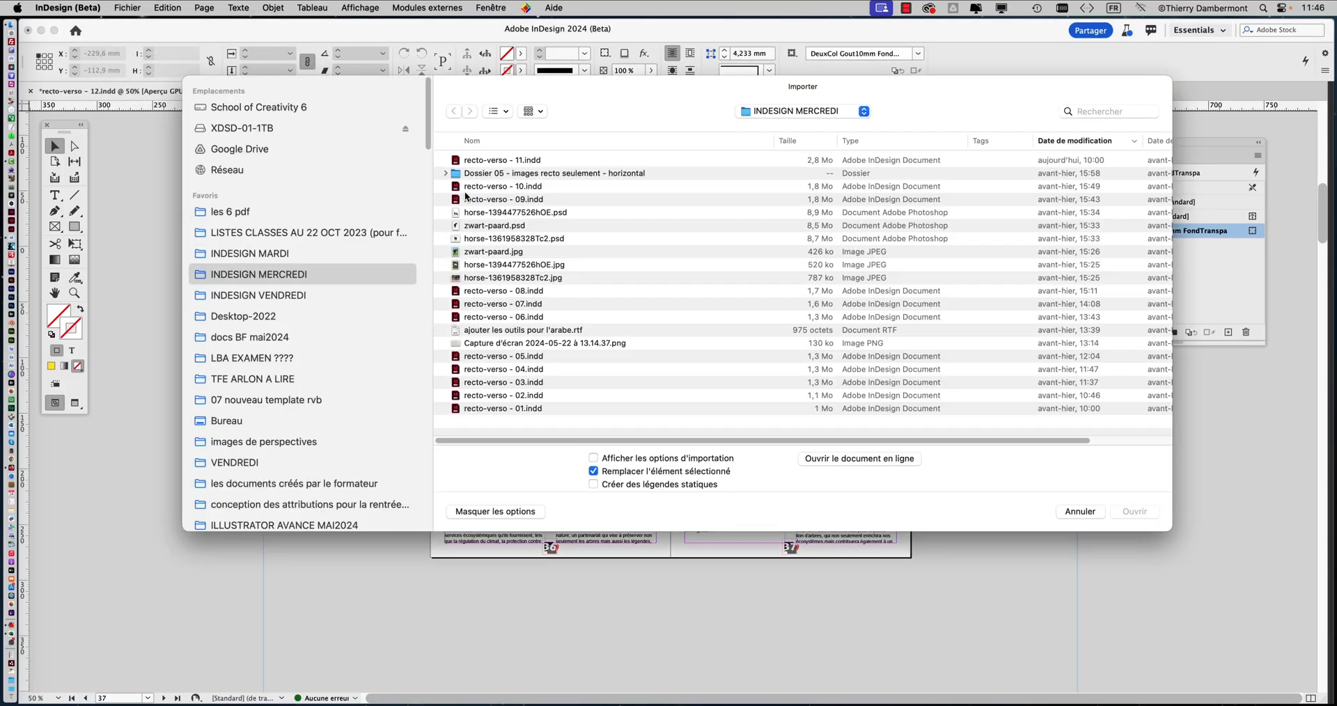
click(260, 297)
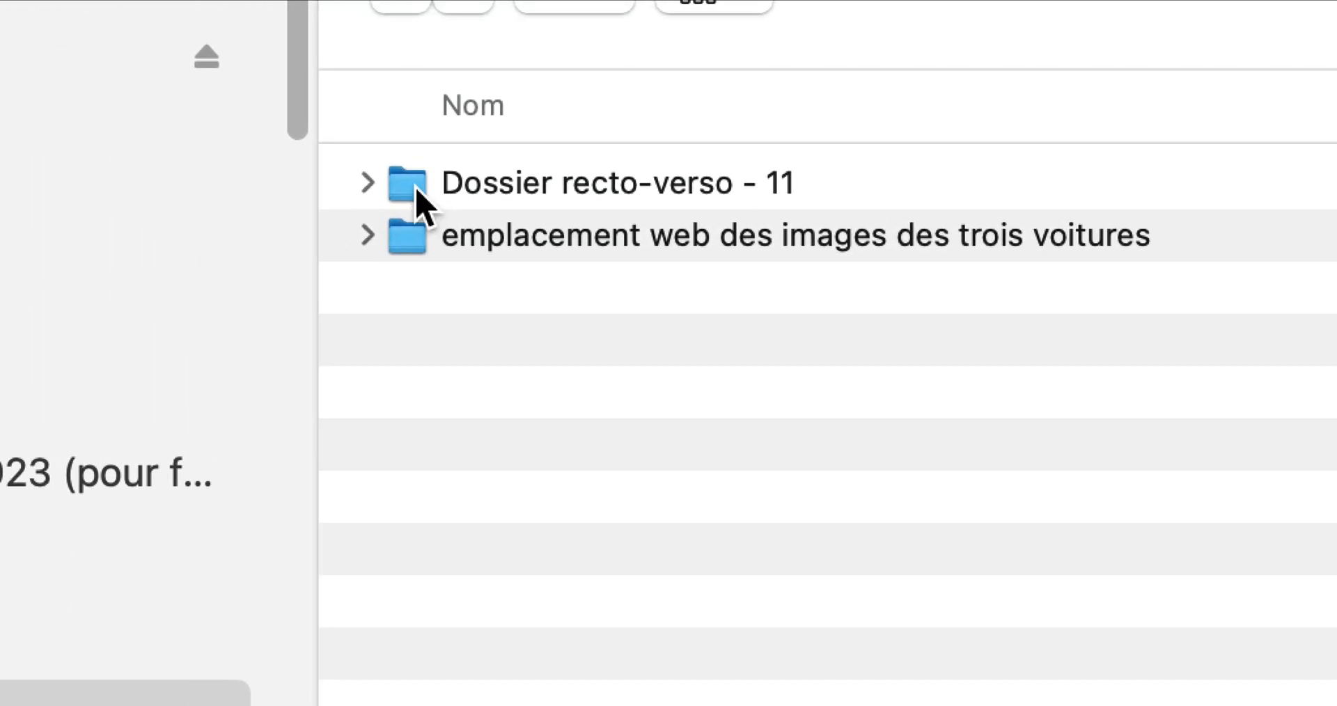
click(369, 186)
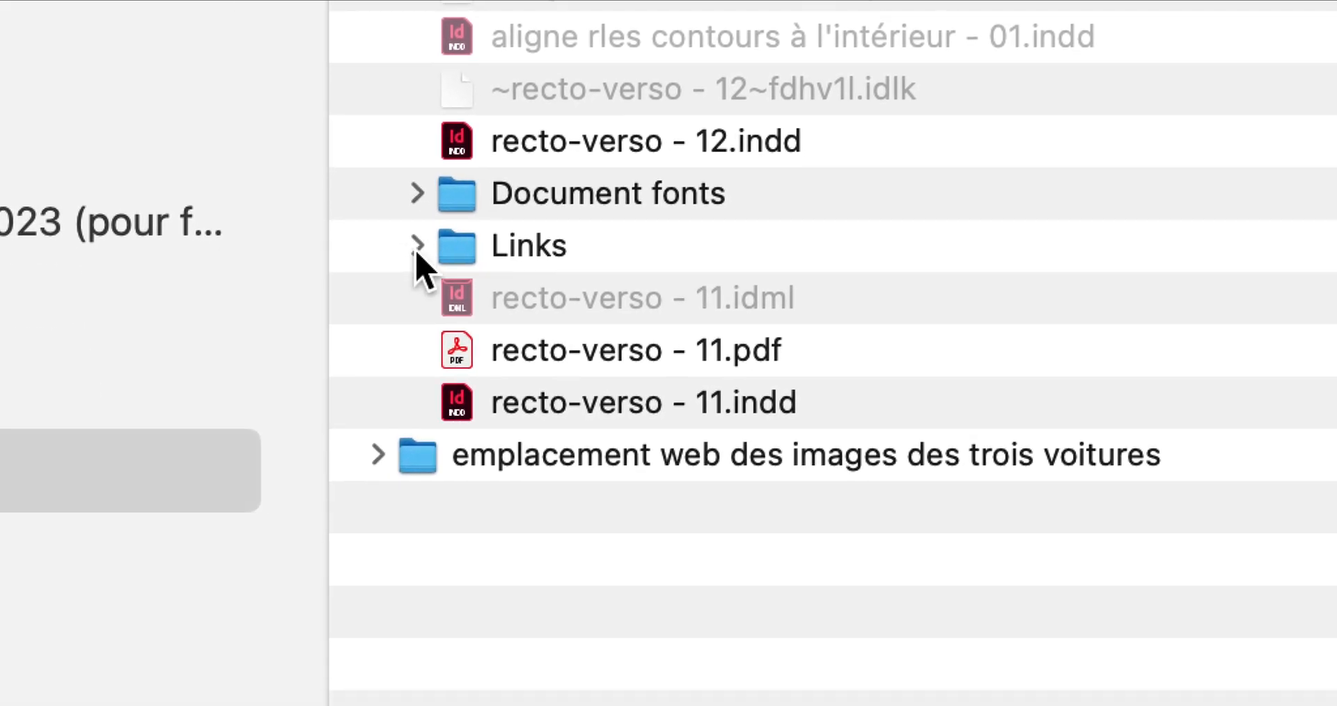
click(446, 486)
click(495, 298)
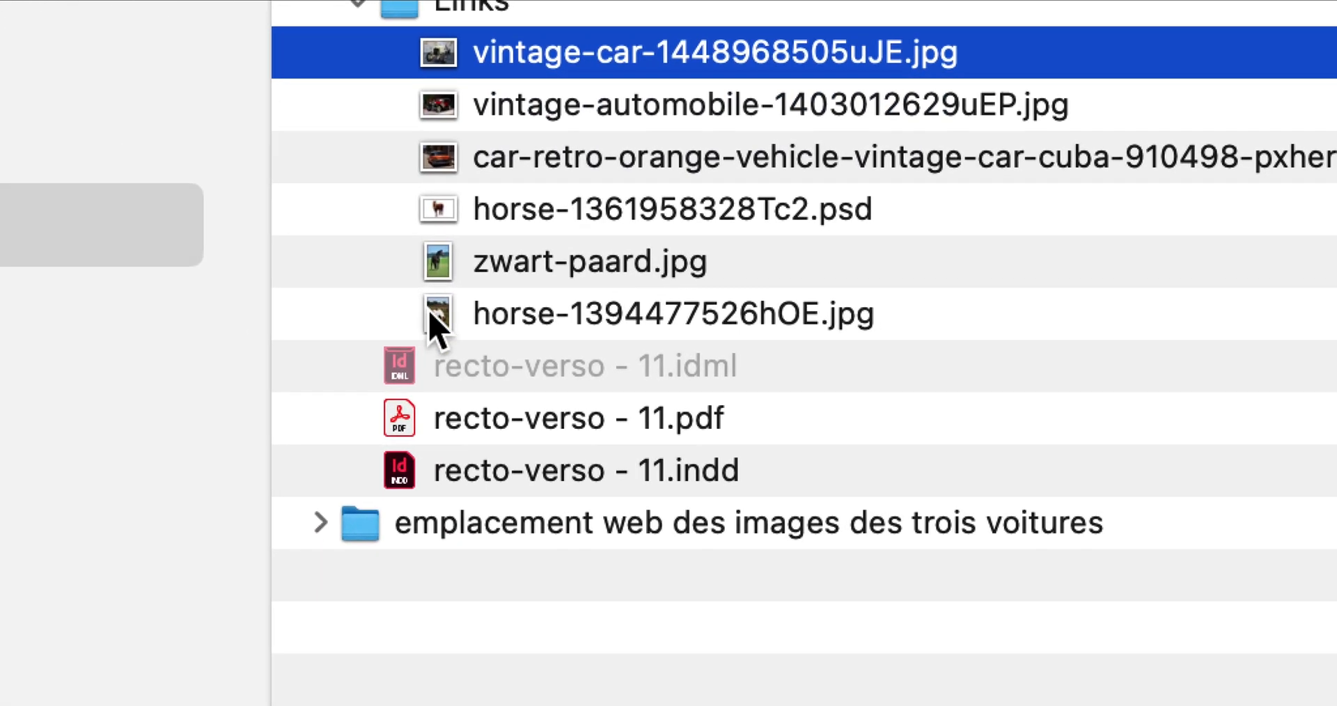
shift+click(430, 315)
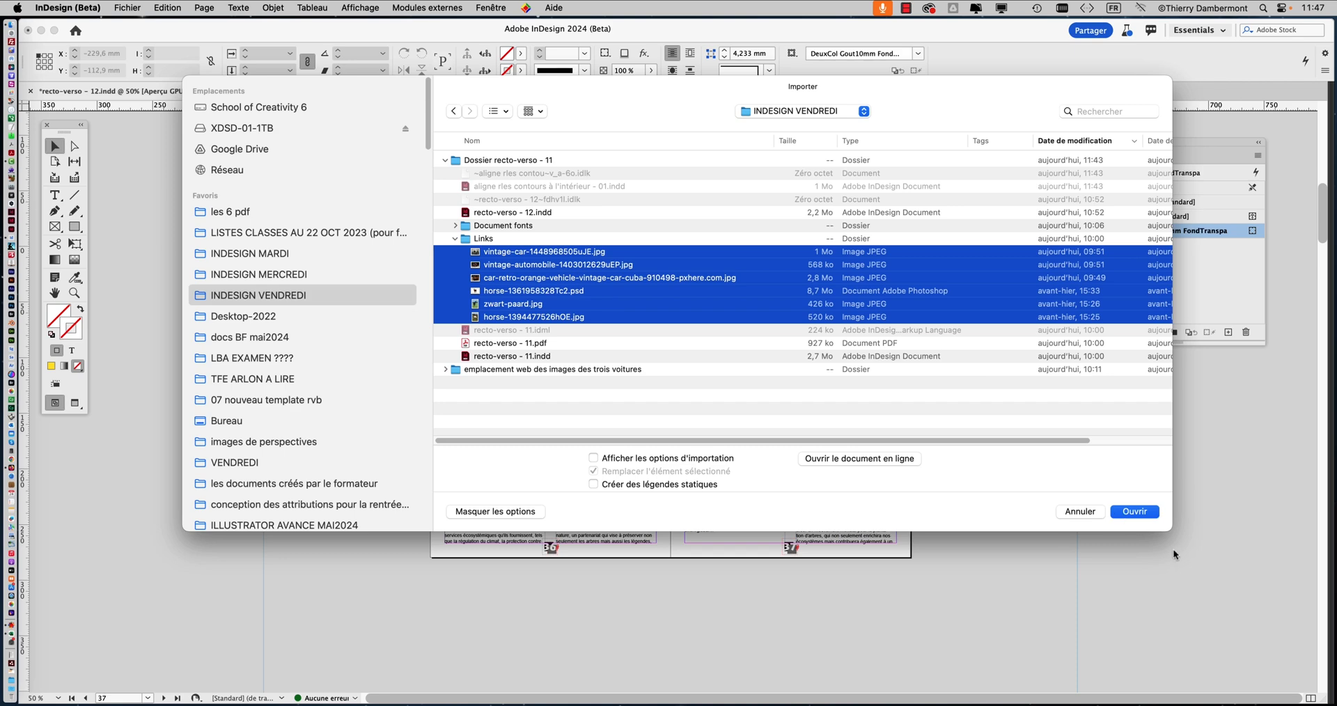
drag(1171, 529, 889, 461)
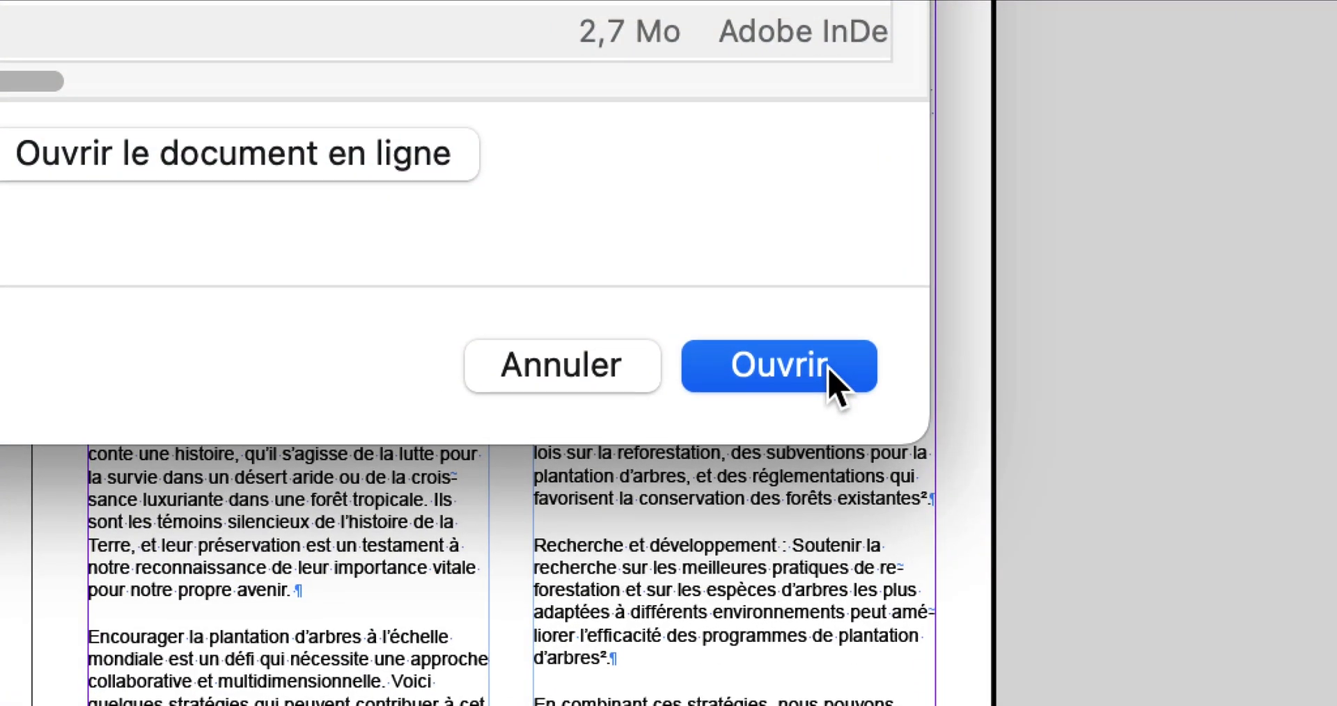
click(829, 379)
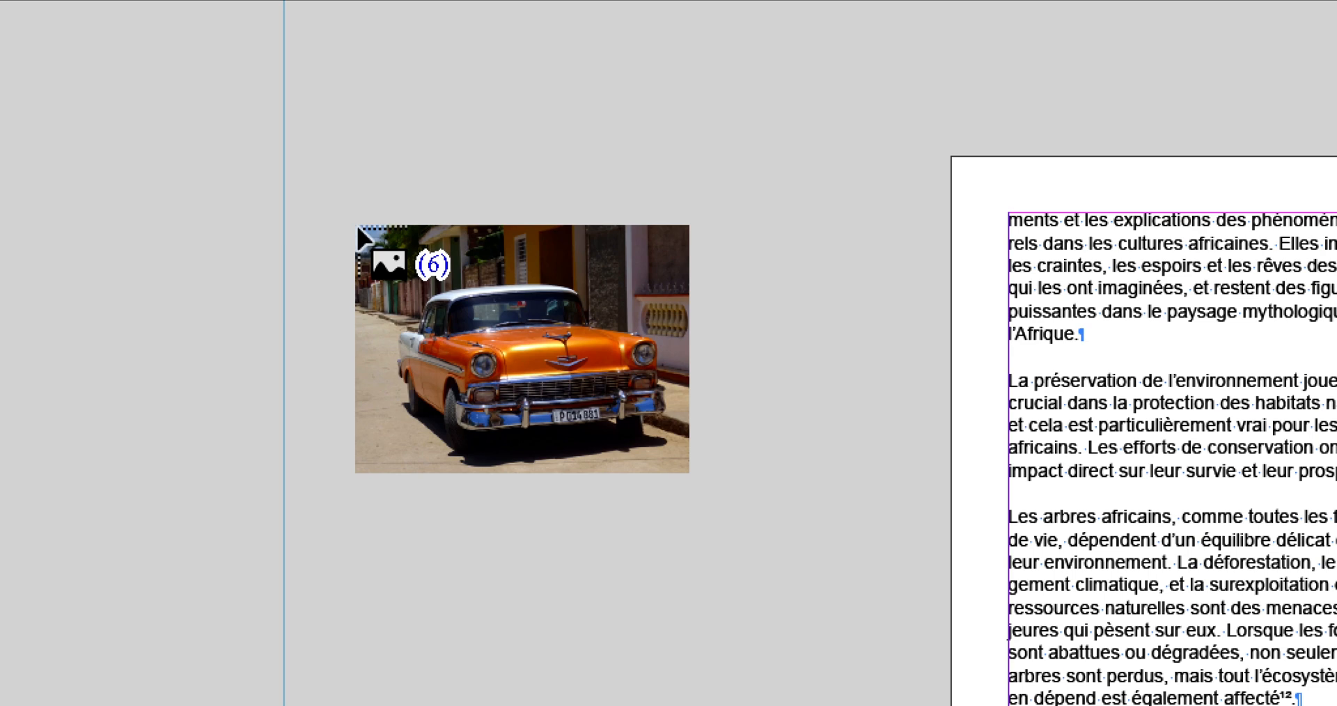
Cycle through the six images loaded for placement to examine their car and horse previews
key(Right)
key(Right)
key(Right)
key(Right)
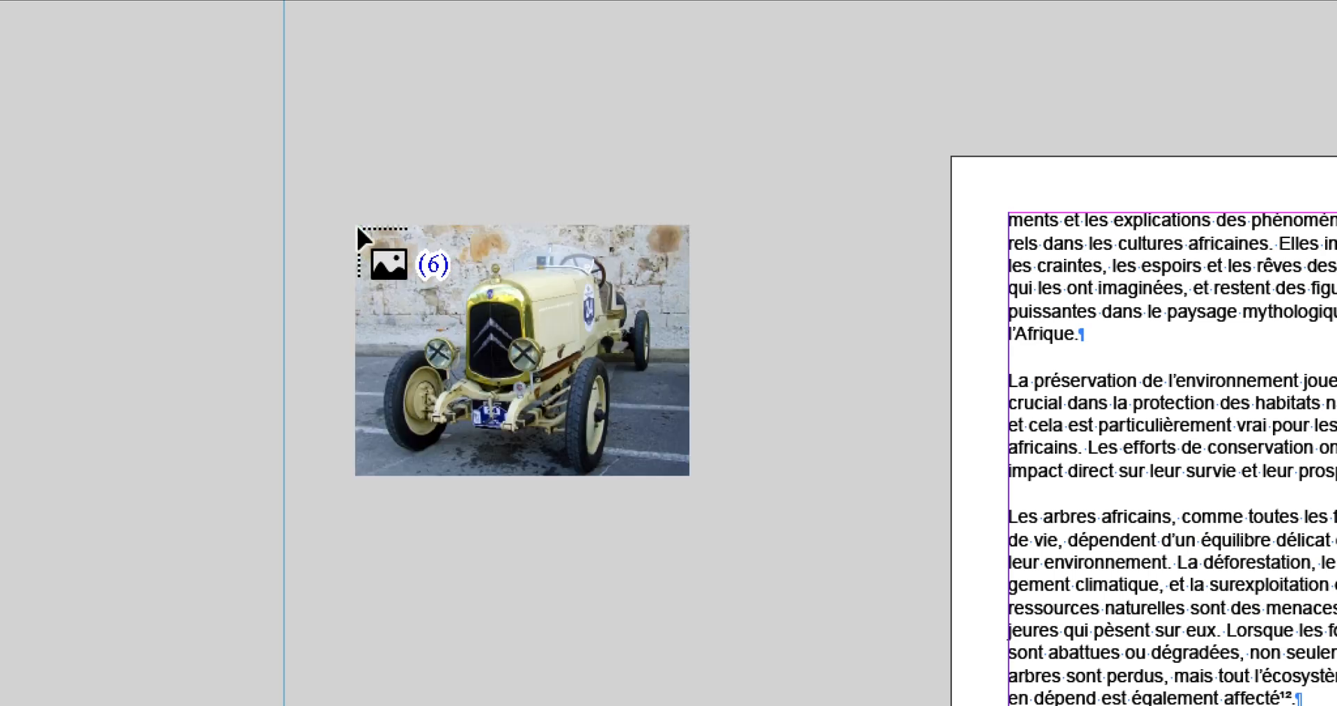
key(Right)
key(Right)
key(Right)
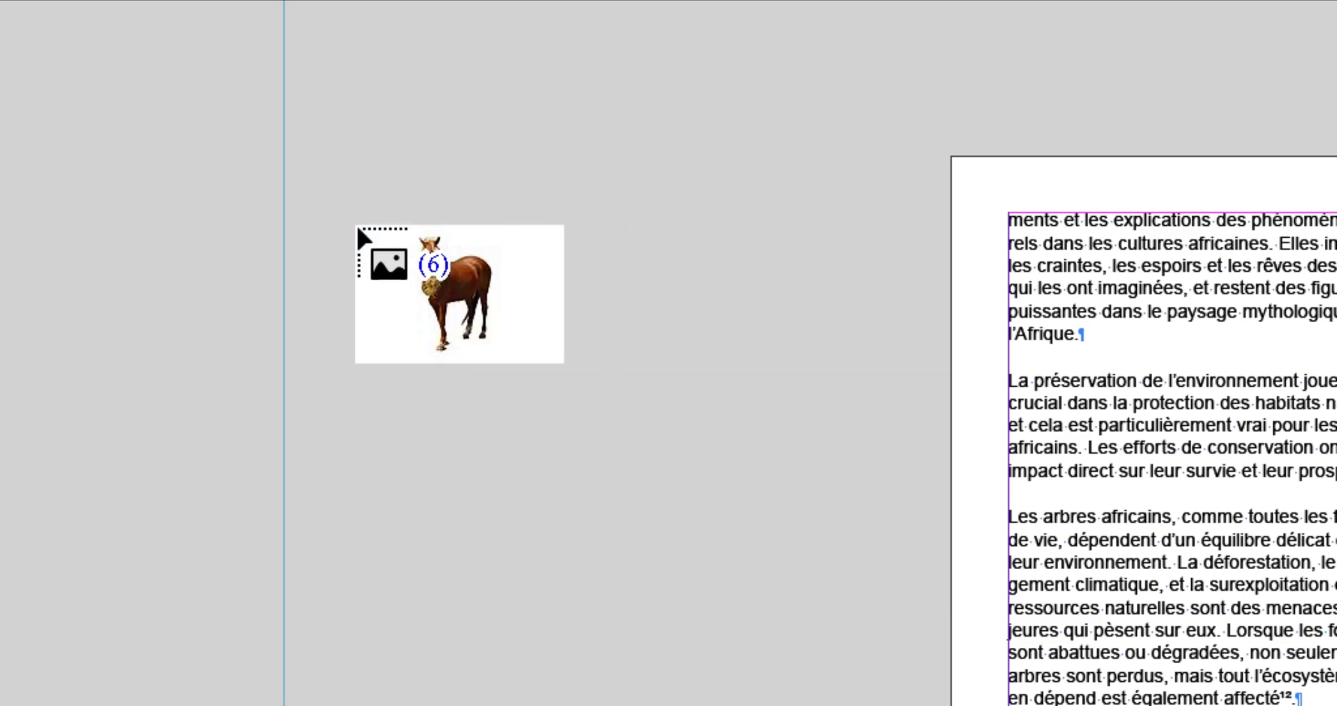
key(Right)
key(Right)
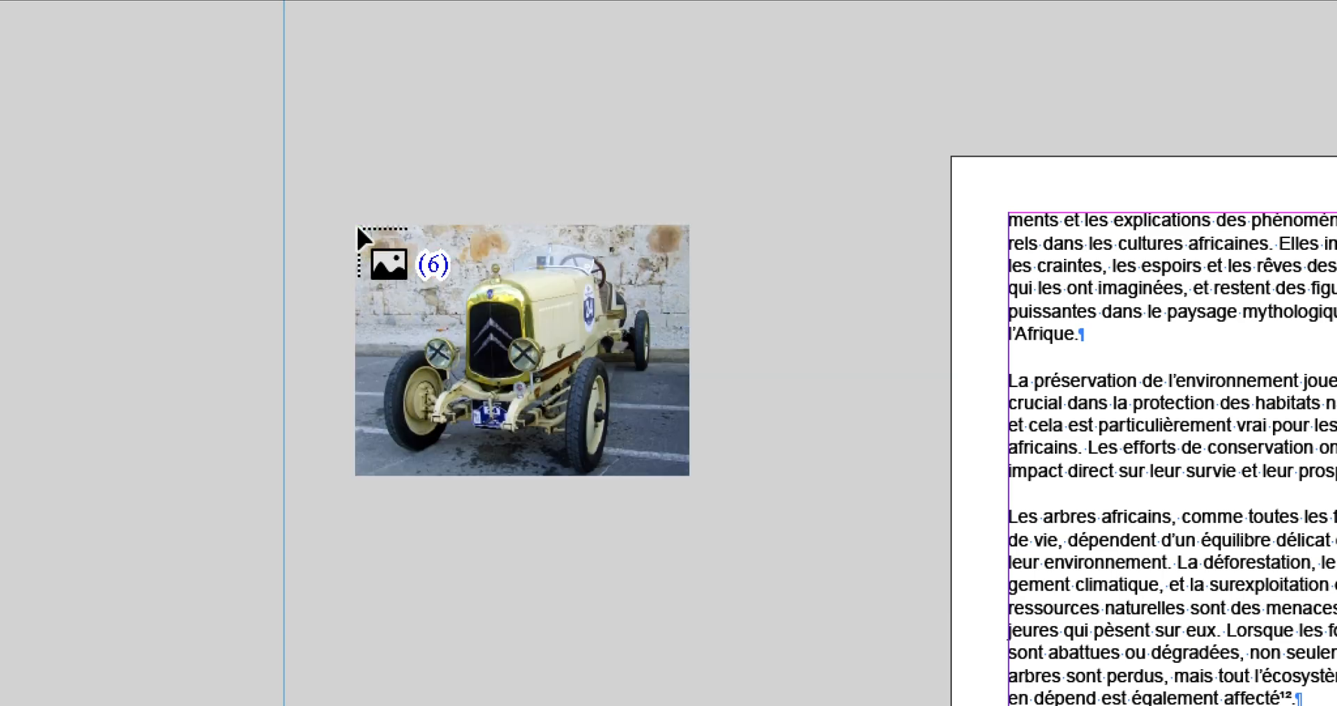
key(Right)
key(Right)
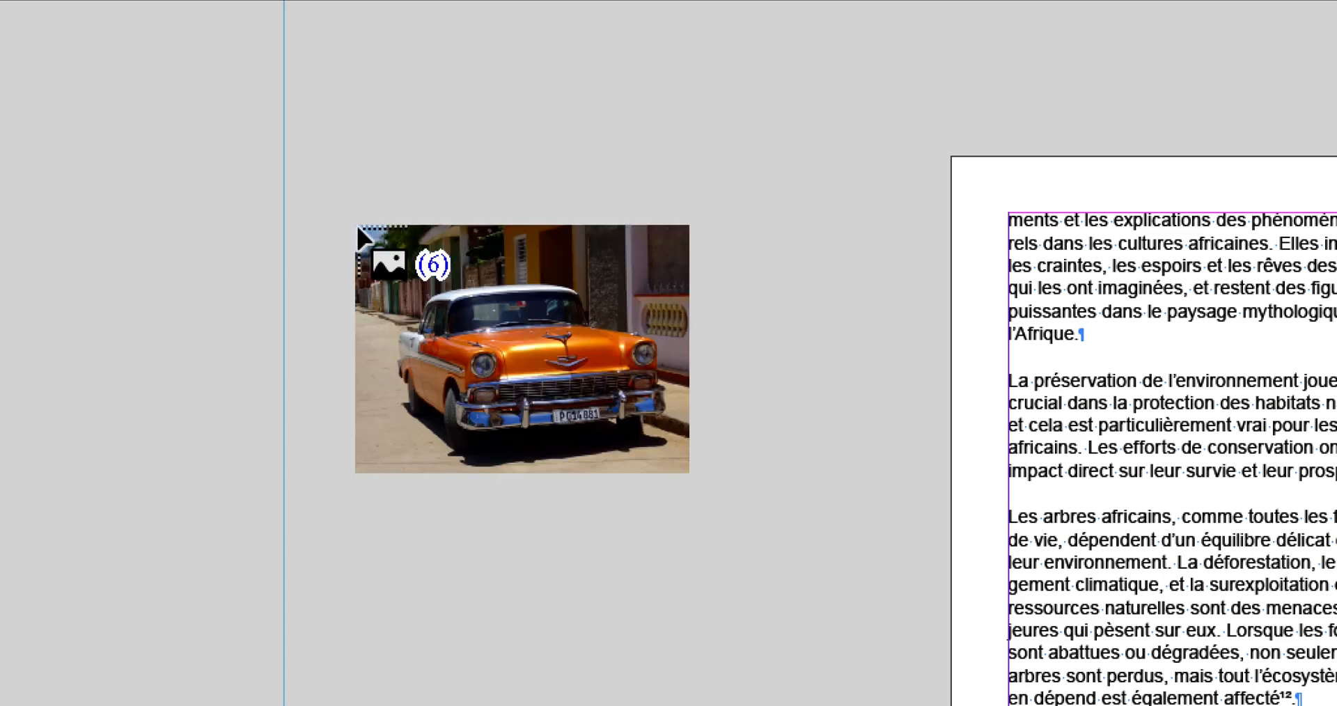
key(Right)
key(Right)
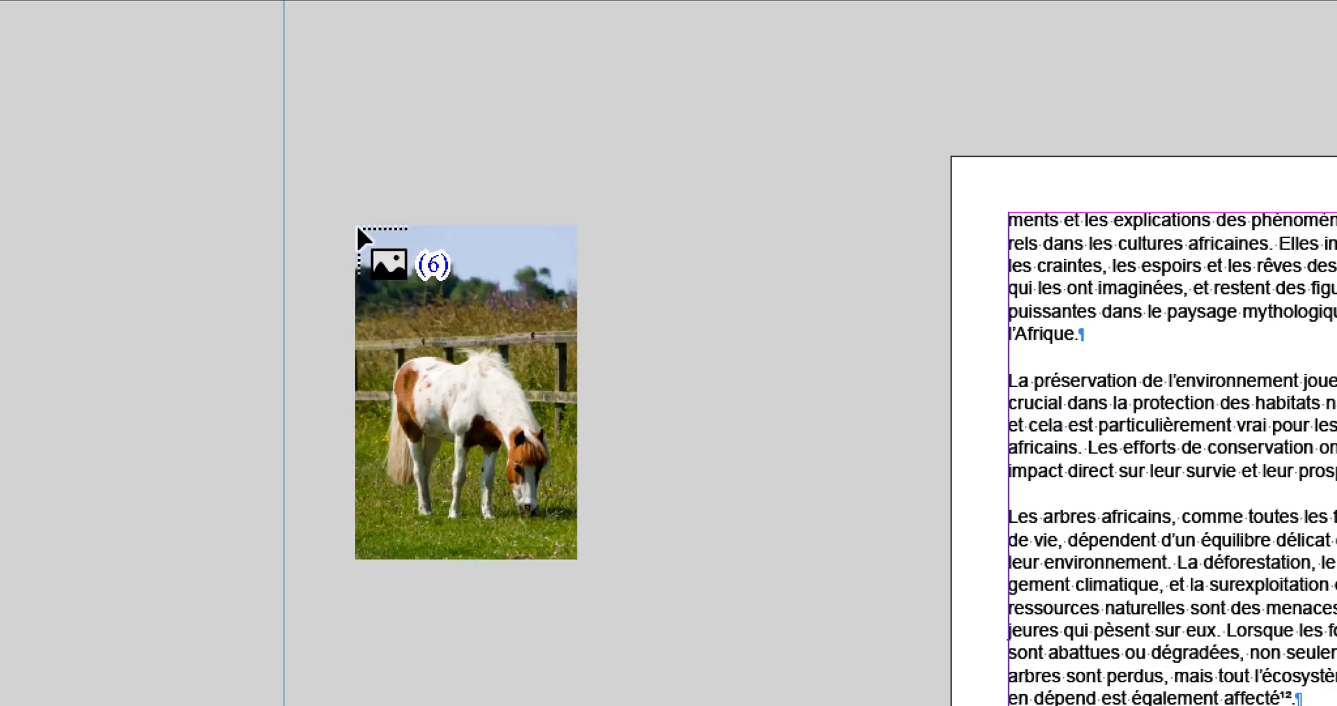
key(Right)
key(Right)
key(Right)
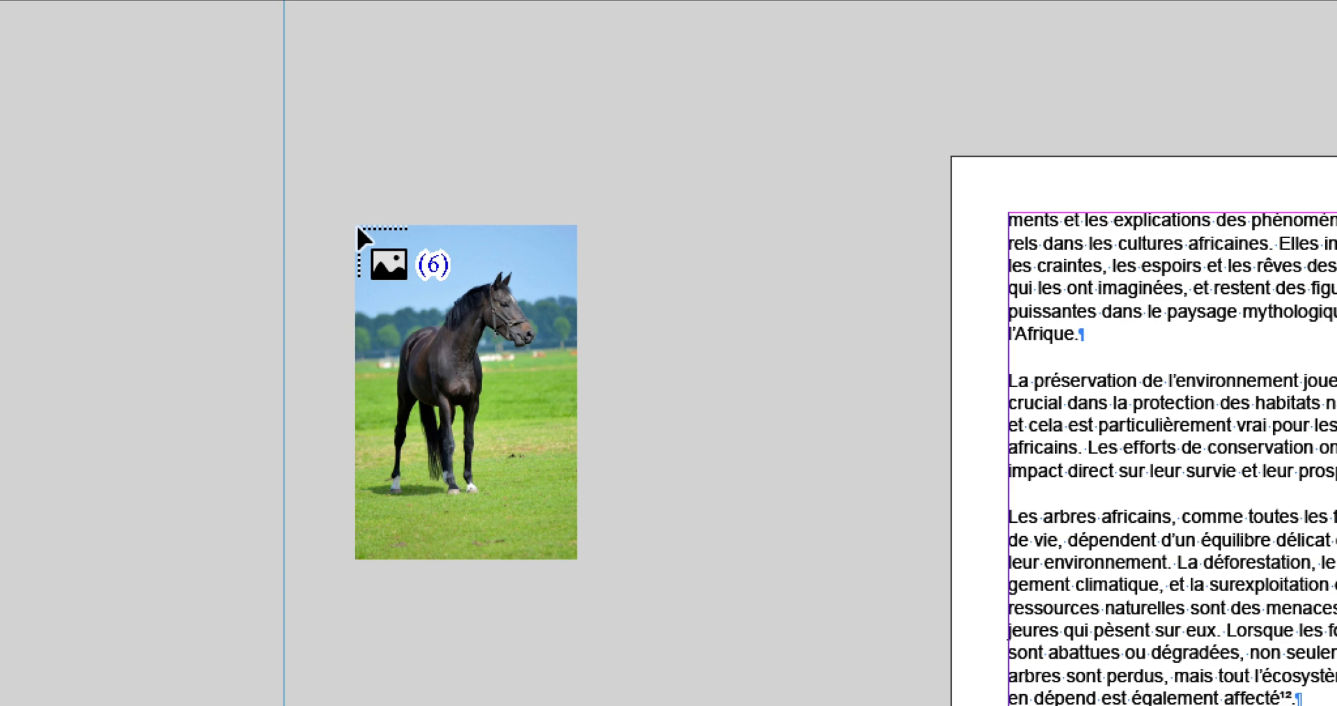
key(Right)
key(Right)
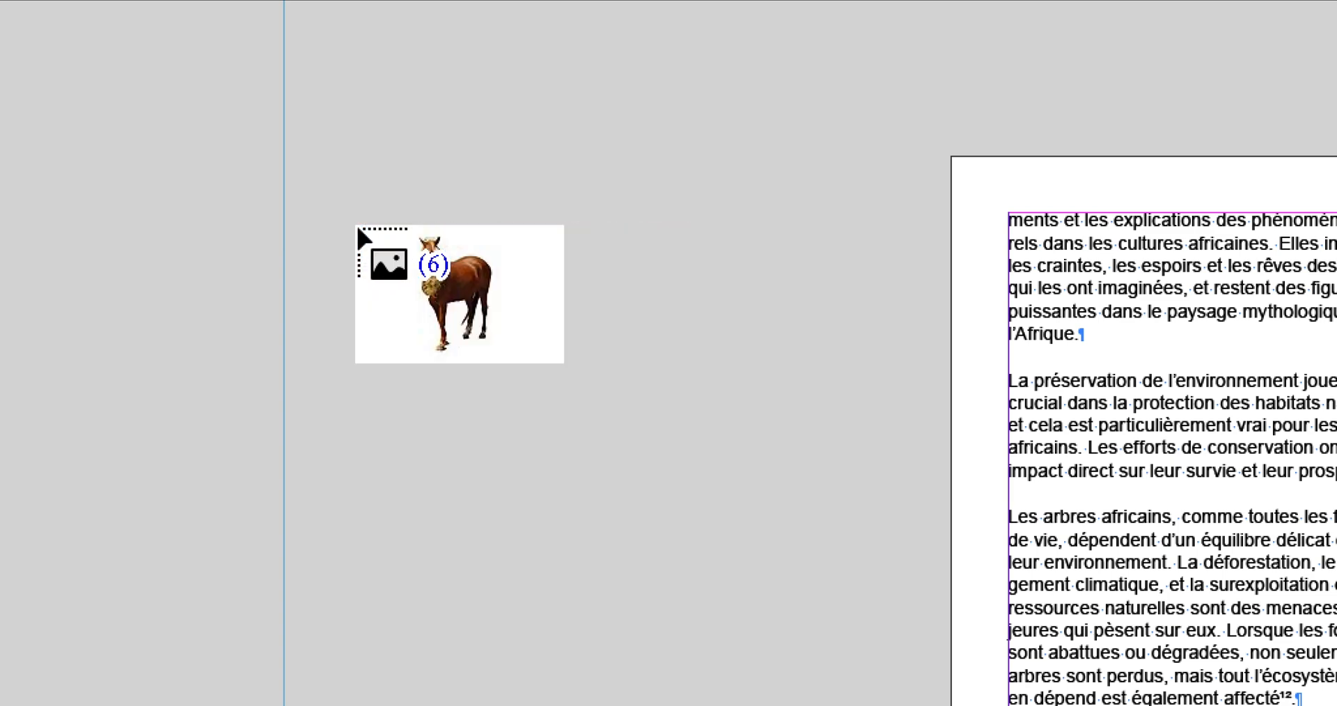
key(Right)
key(Right)
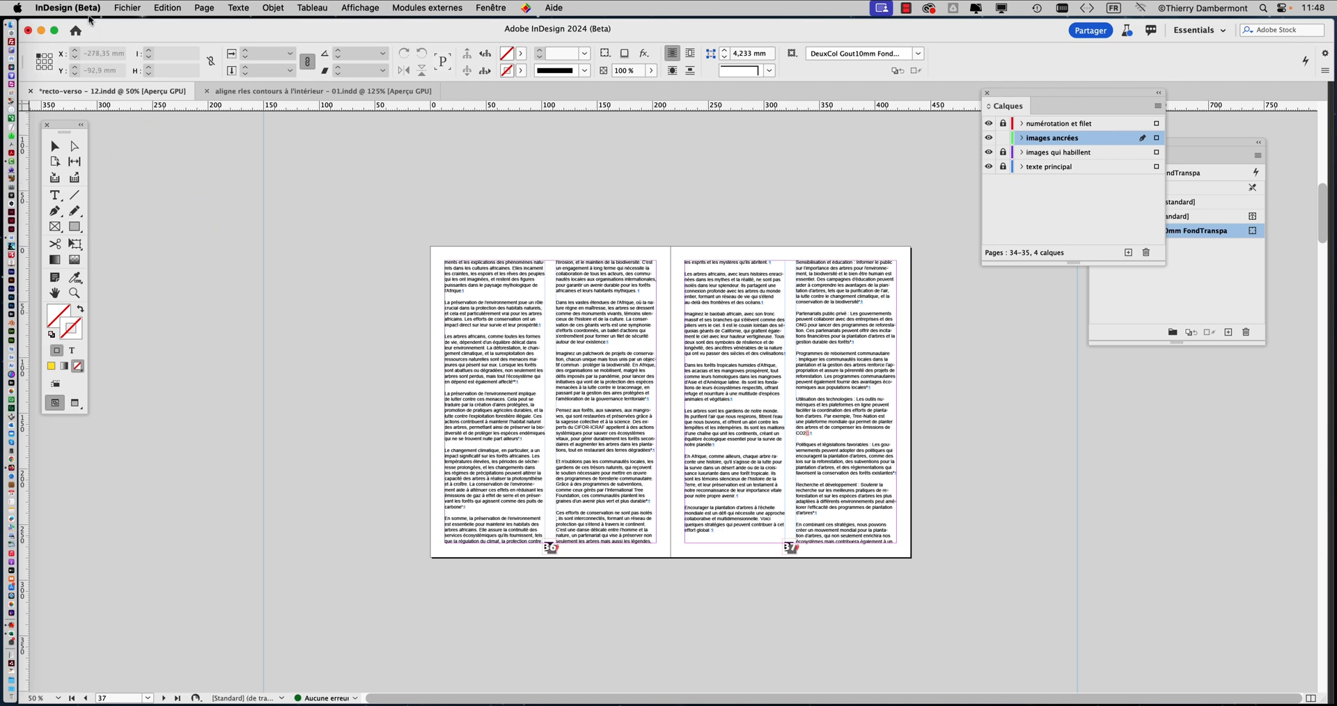
In the Interface preferences, turn off Faire correspondre la table de montage au thème de couleur and apply the change
click(87, 9)
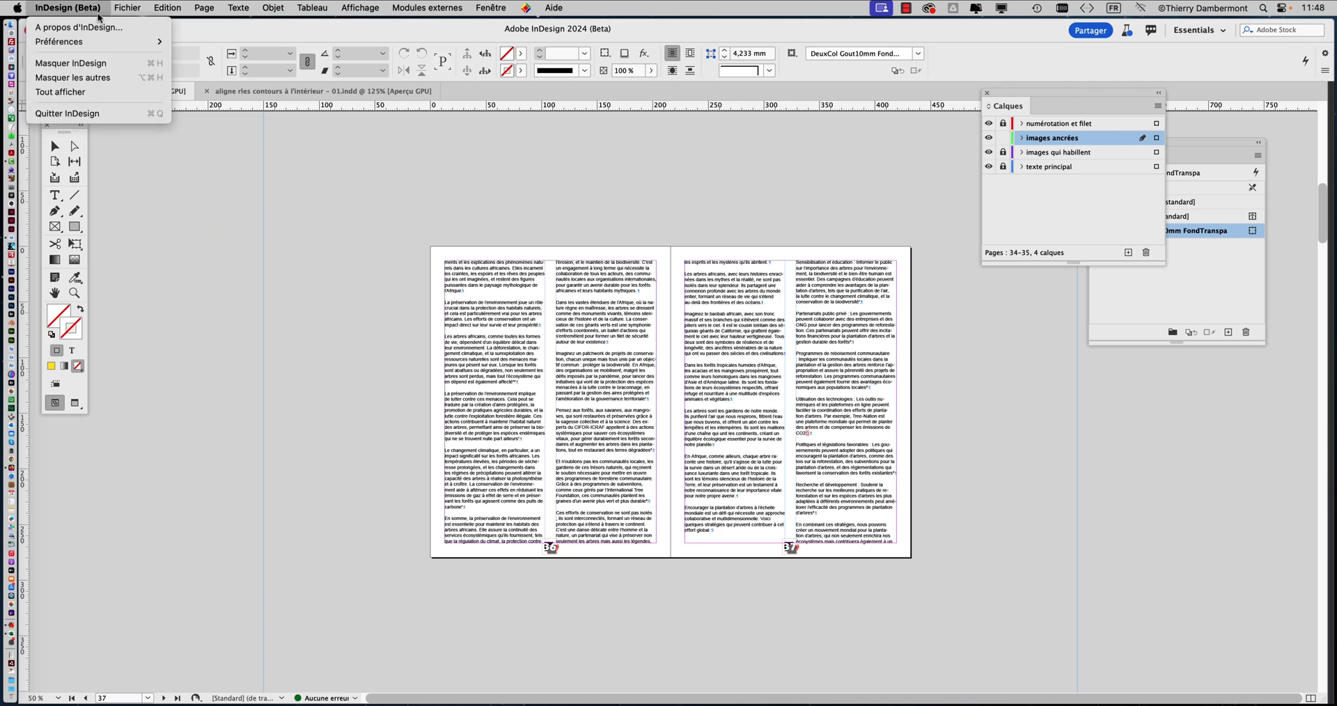
mouse_move(129, 8)
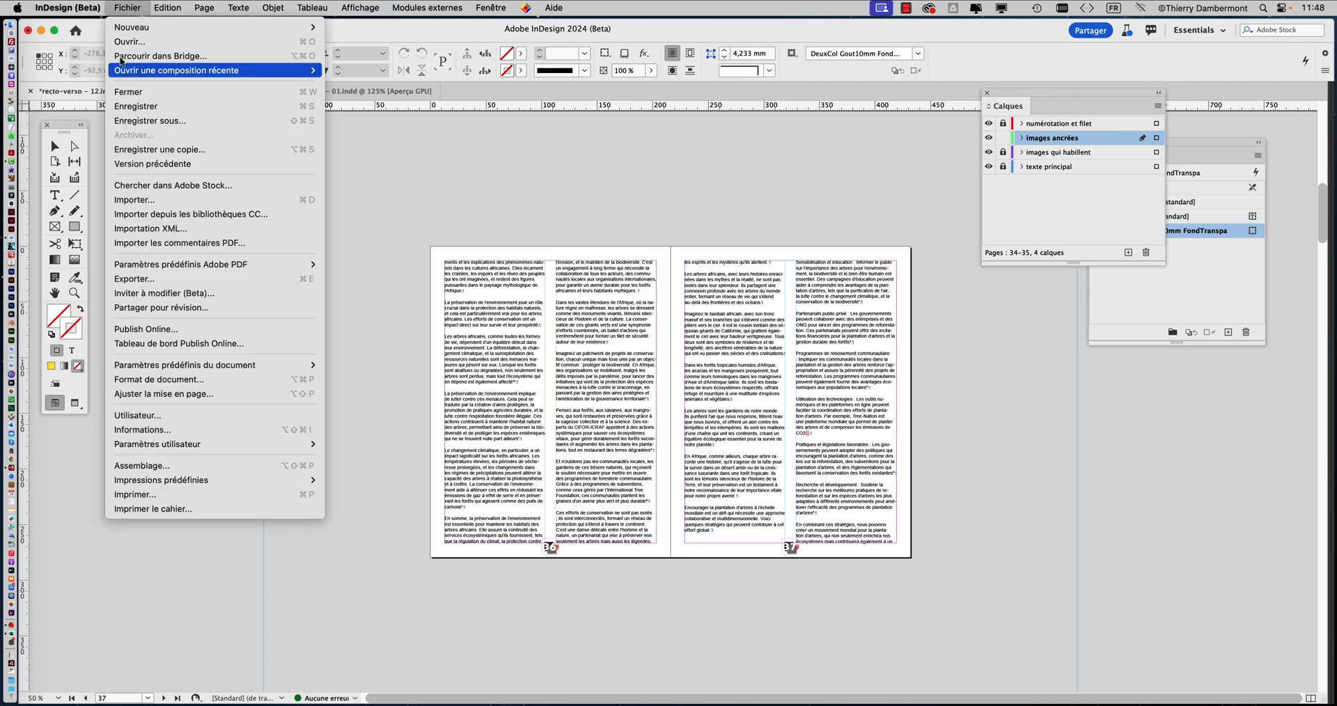
mouse_move(68, 8)
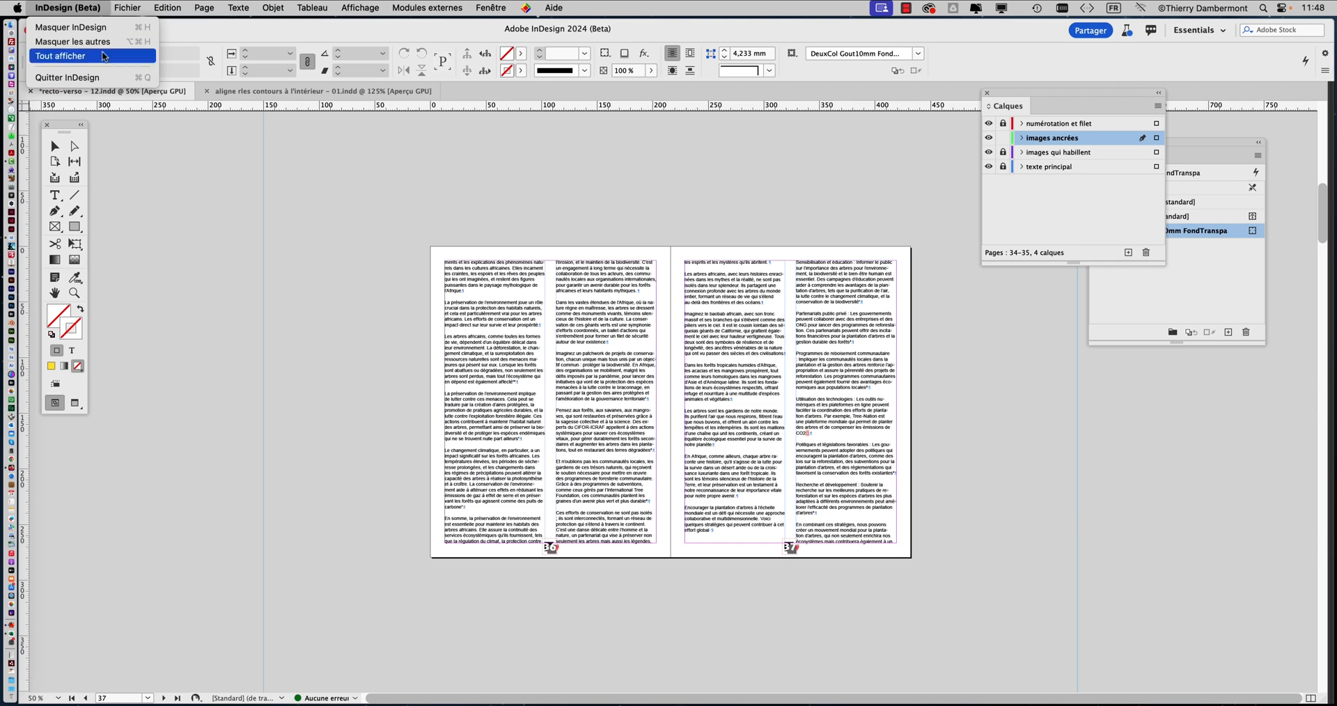
click(211, 179)
click(75, 10)
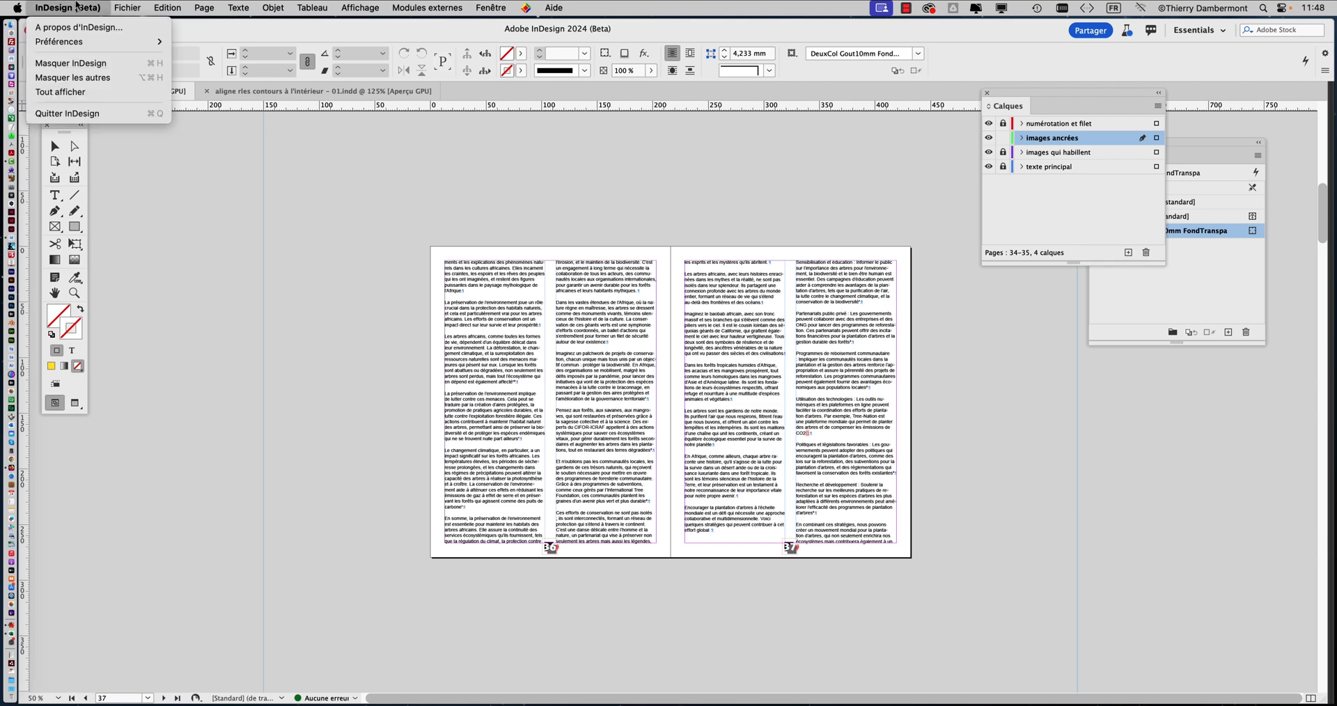
mouse_move(75, 43)
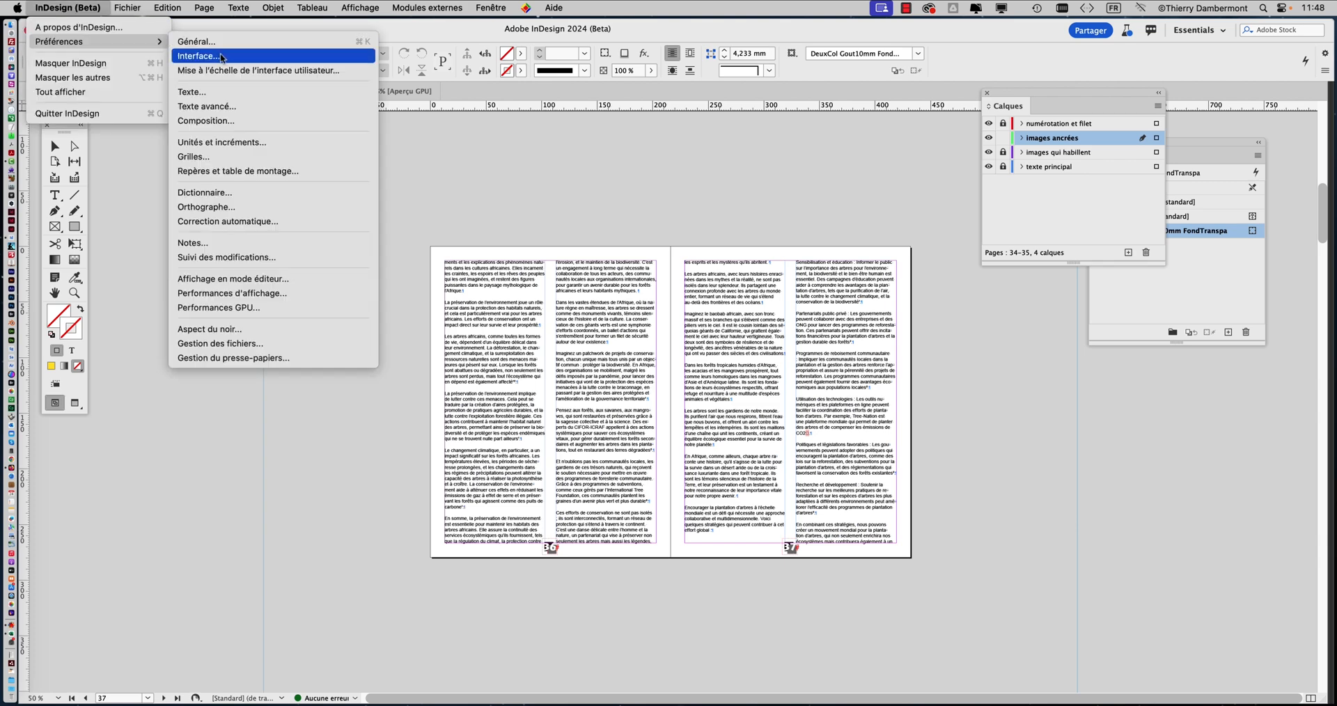
click(222, 59)
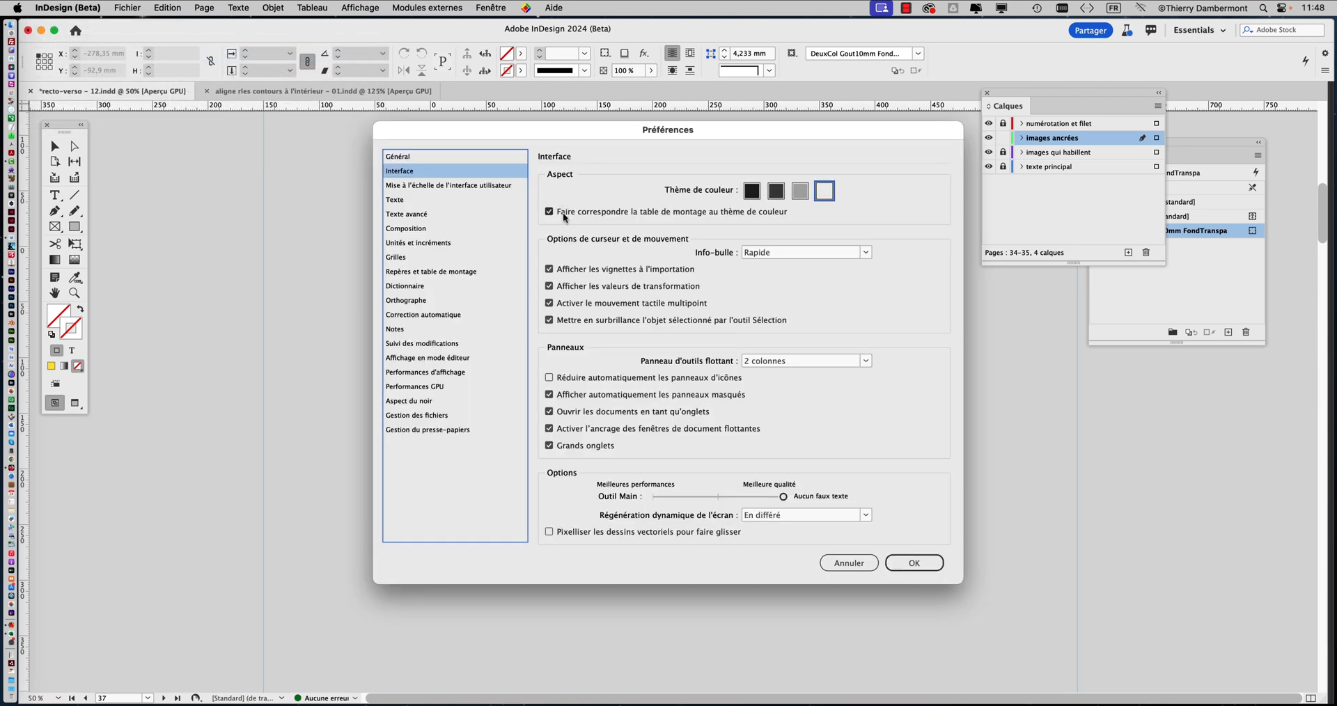
key(alt)
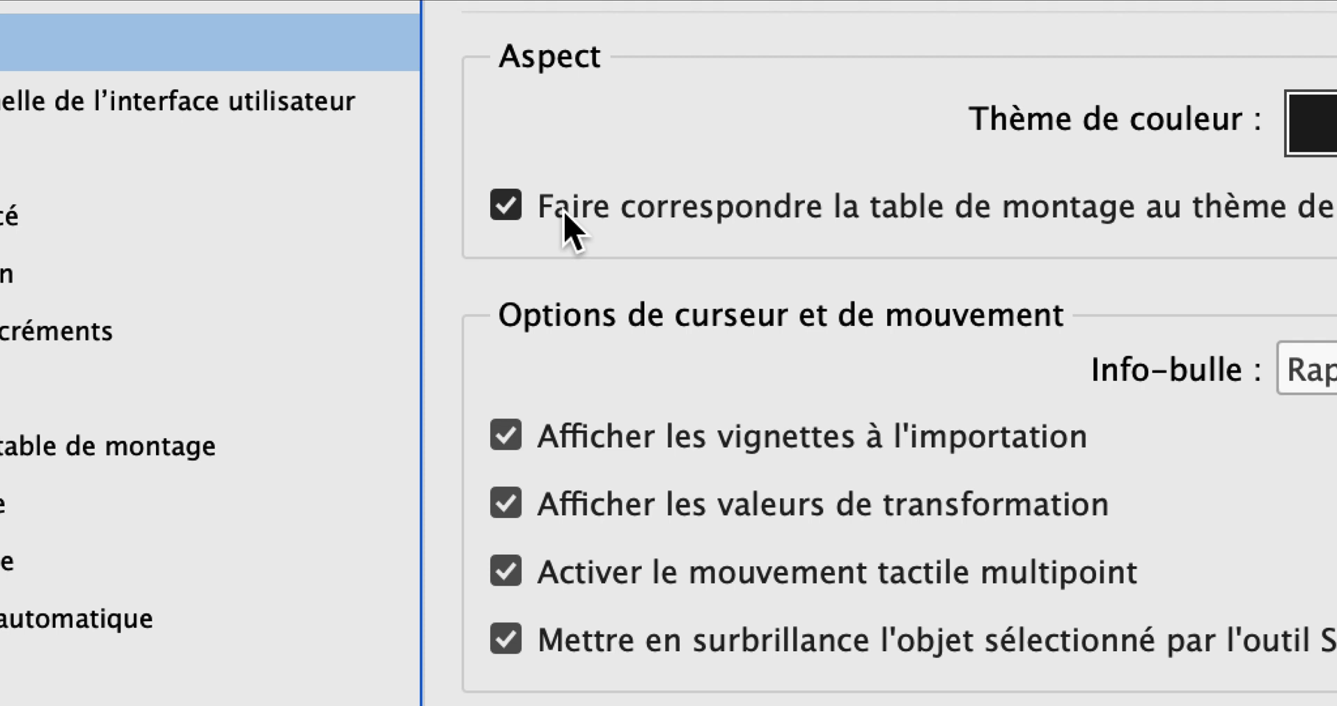
click(565, 215)
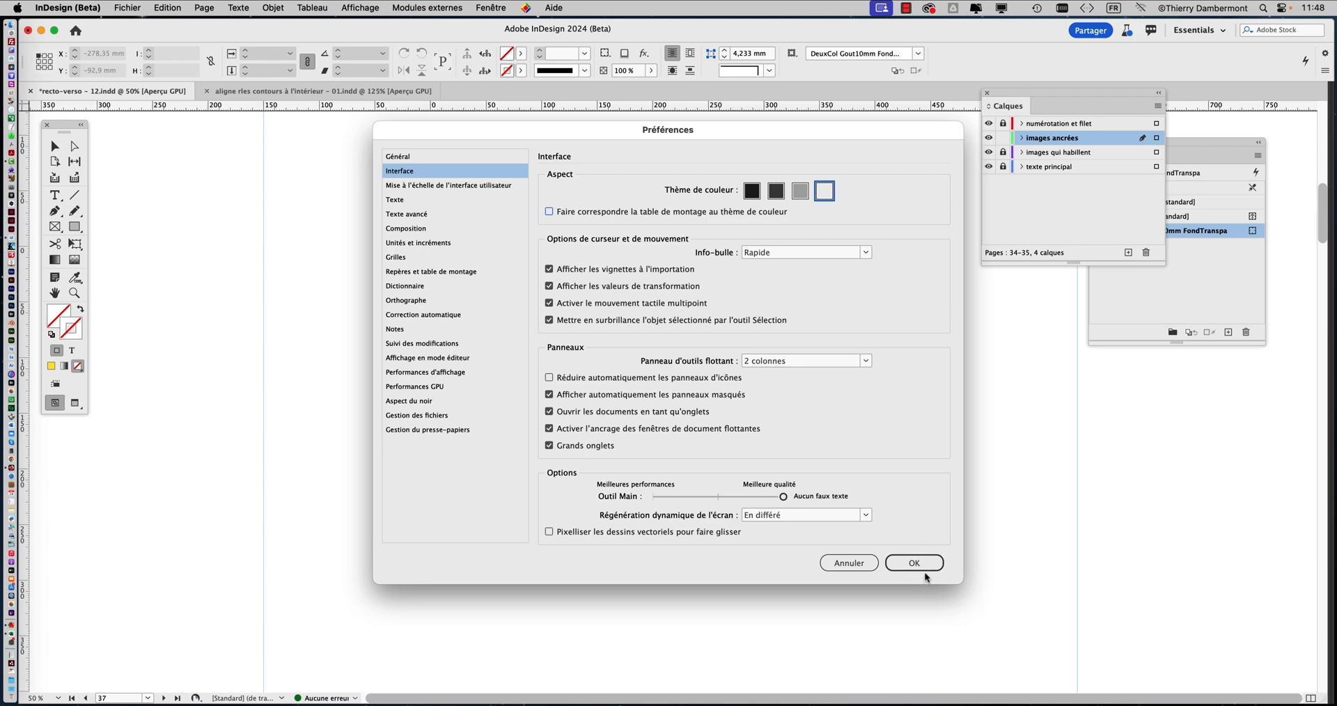
click(925, 570)
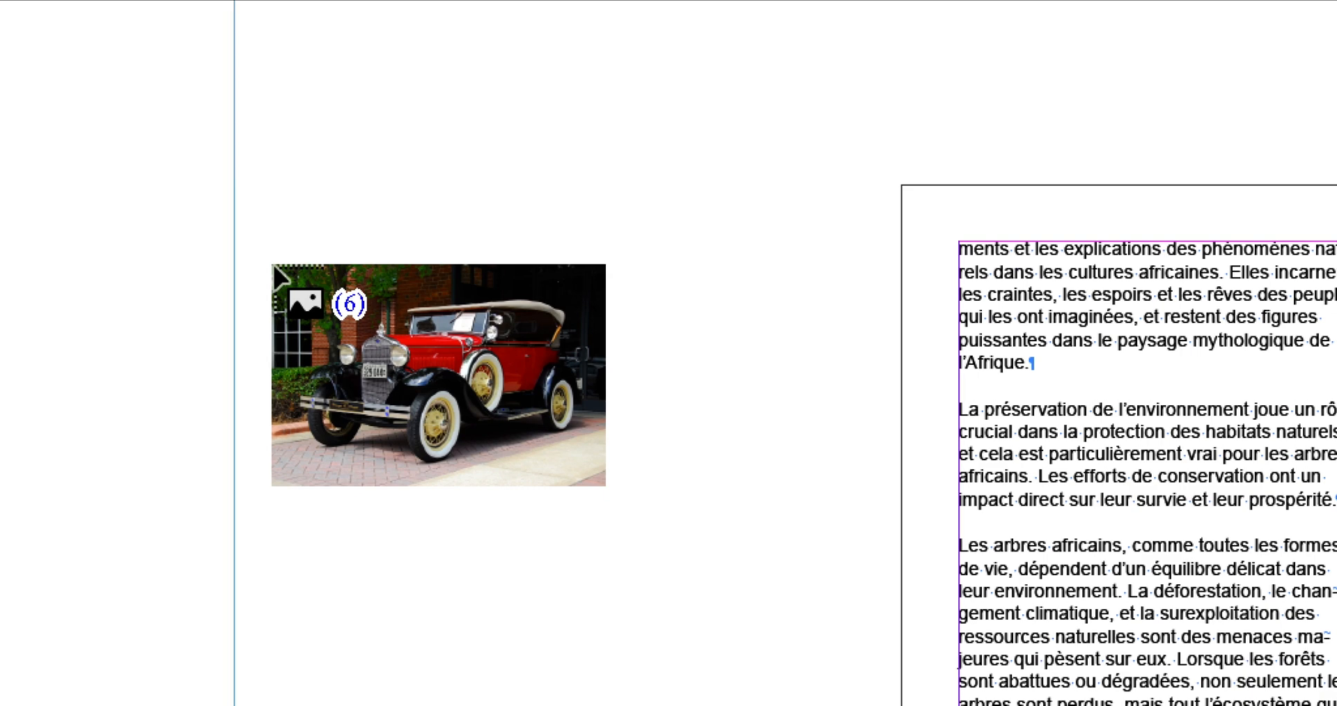
drag(274, 265, 469, 432)
drag(315, 301, 390, 330)
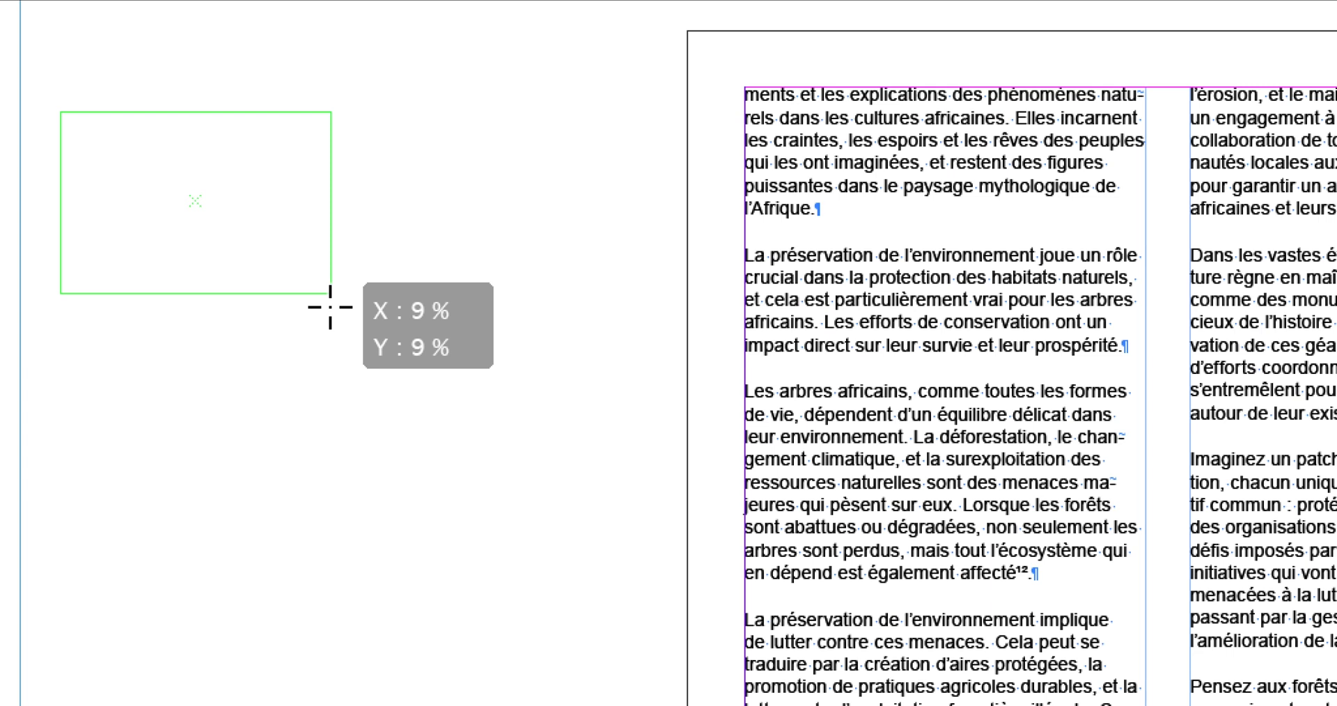
drag(330, 307, 307, 466)
key(Up)
mouse_move(325, 339)
mouse_down()
mouse_move(312, 335)
mouse_move(319, 239)
mouse_move(316, 327)
mouse_up()
key(Right)
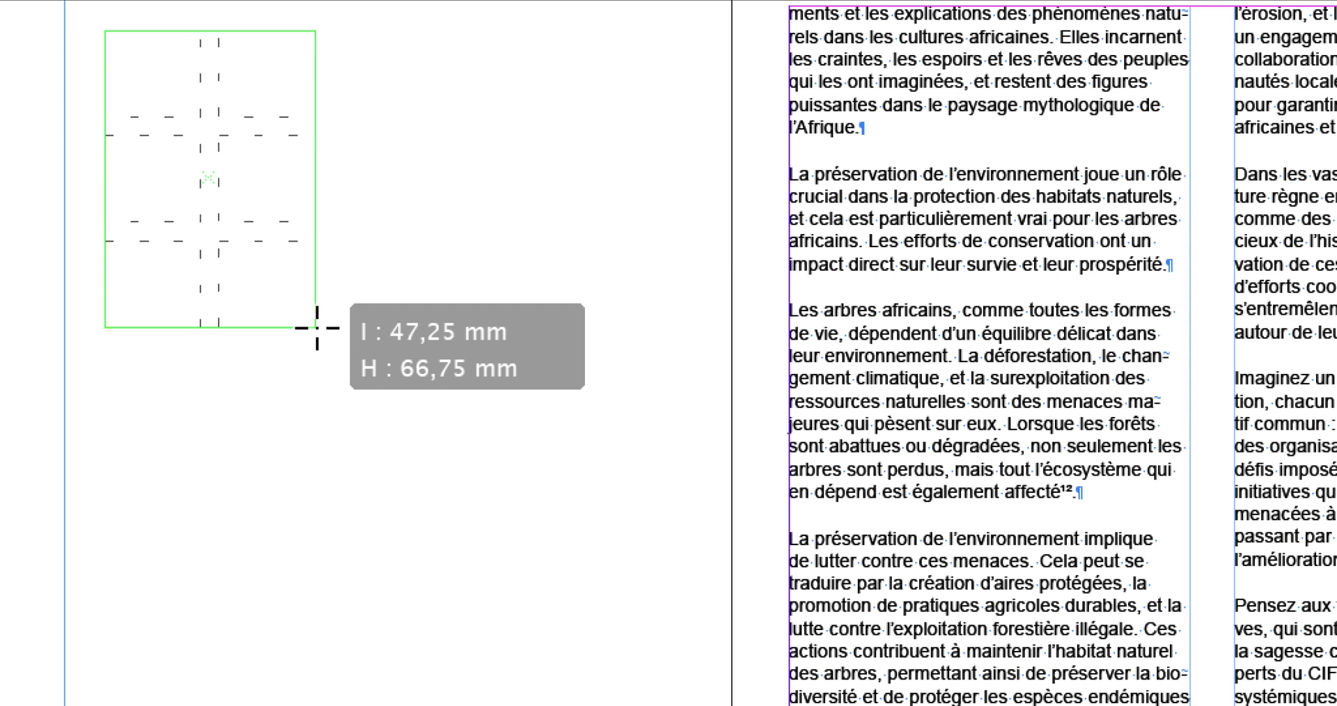
drag(317, 328, 384, 428)
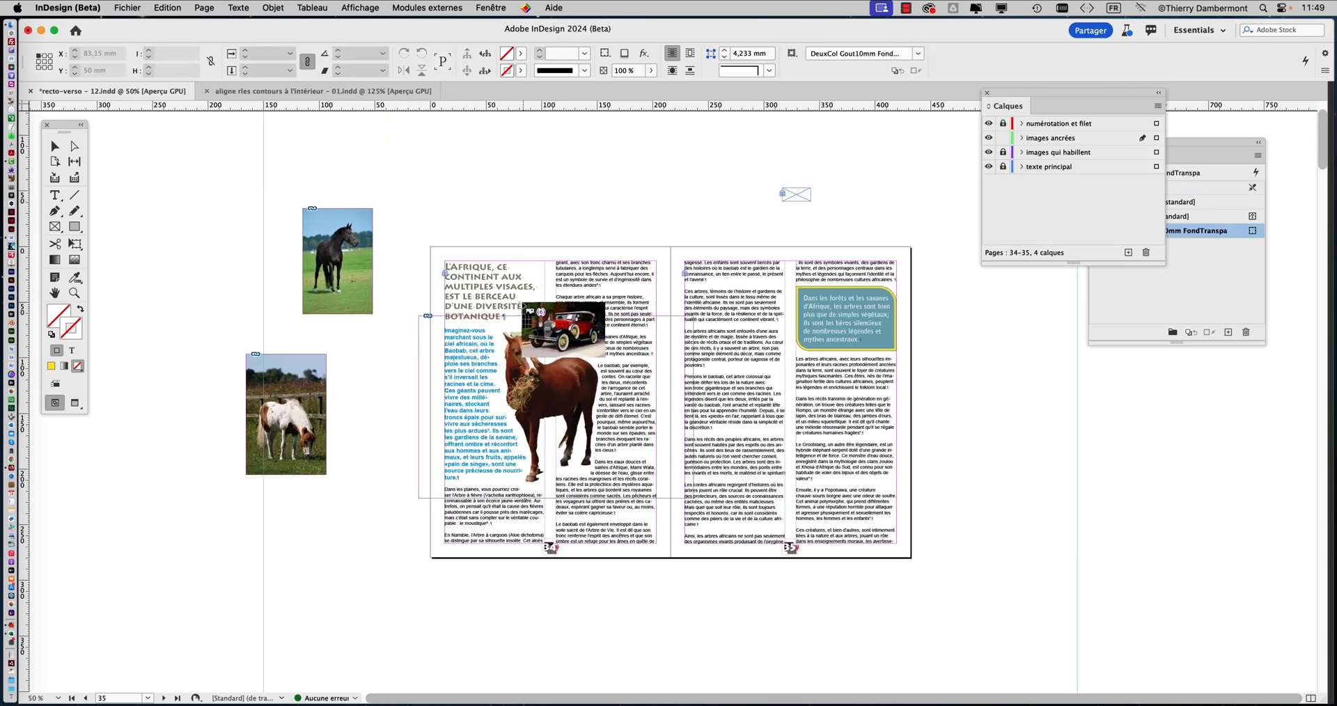
Place the six loaded images beside page 36 as a grid of two columns and three rows, about 132 × 183 mm overall
scroll(524, 306, down, 10)
scroll(432, 370, up, 1)
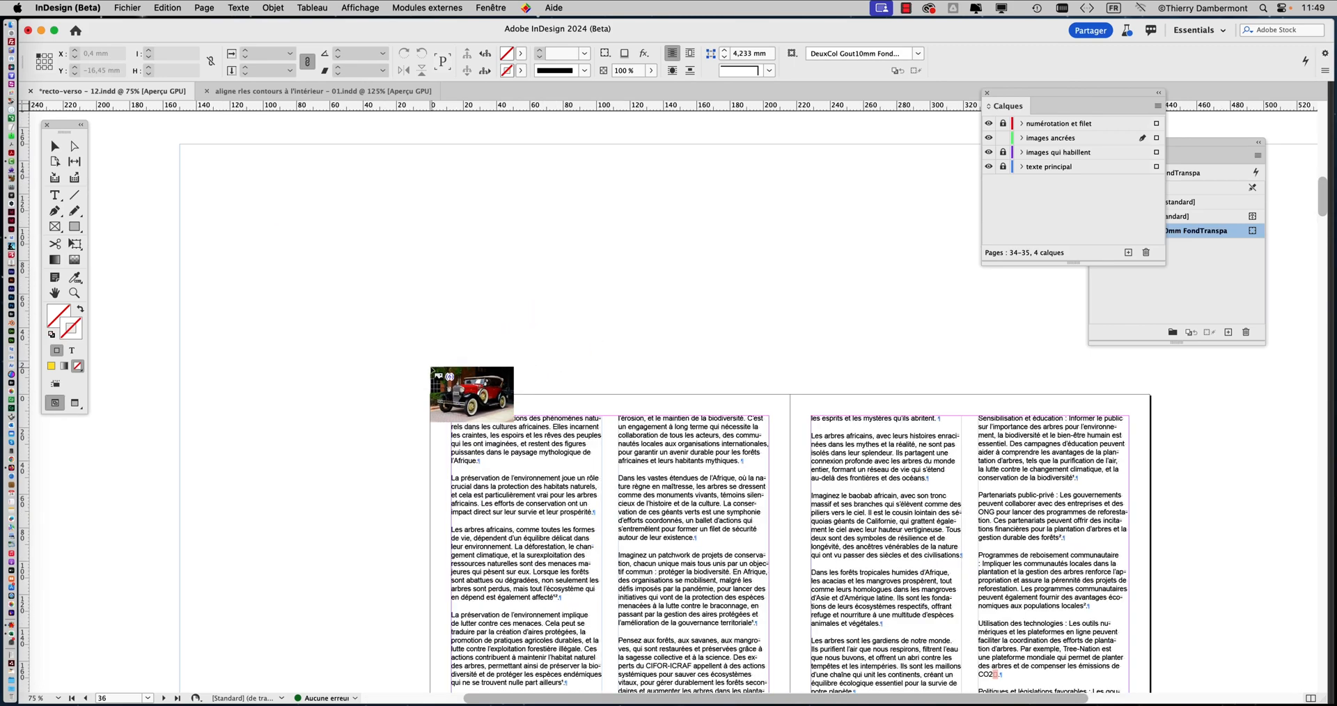
scroll(432, 371, up, 1)
drag(415, 323, 436, 199)
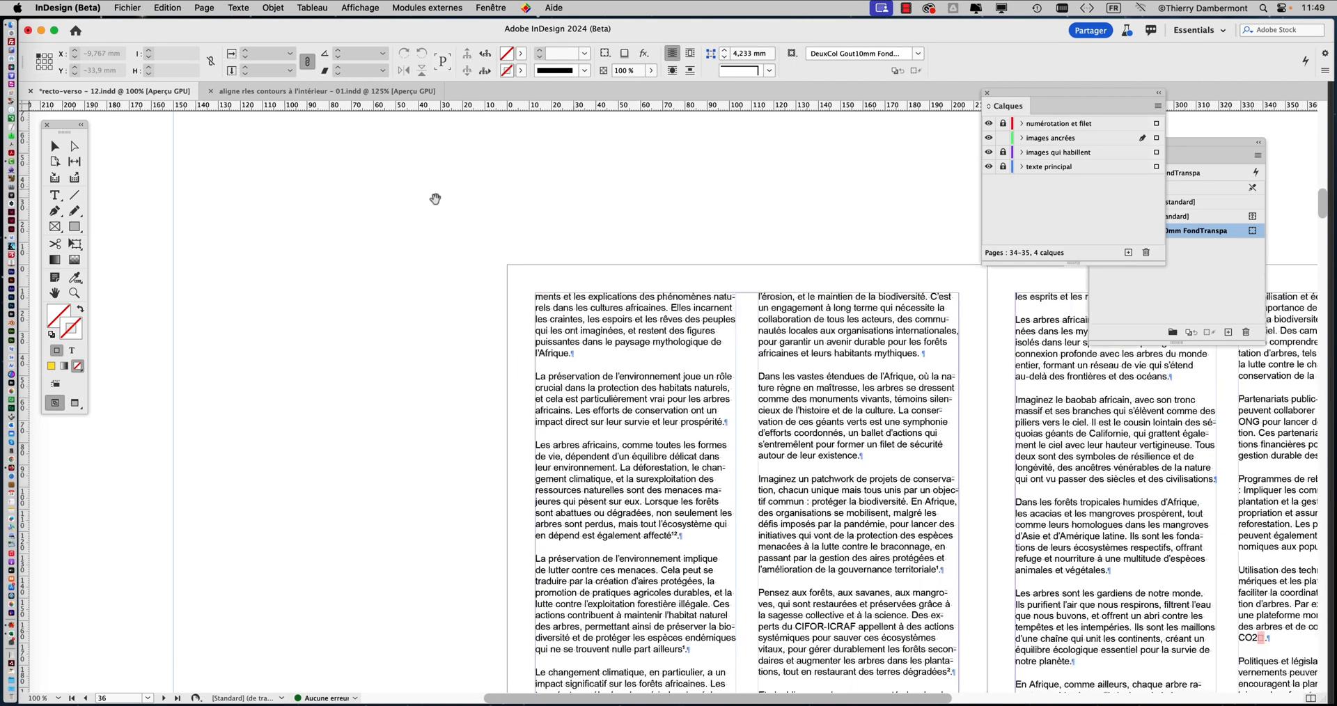
drag(198, 199, 371, 389)
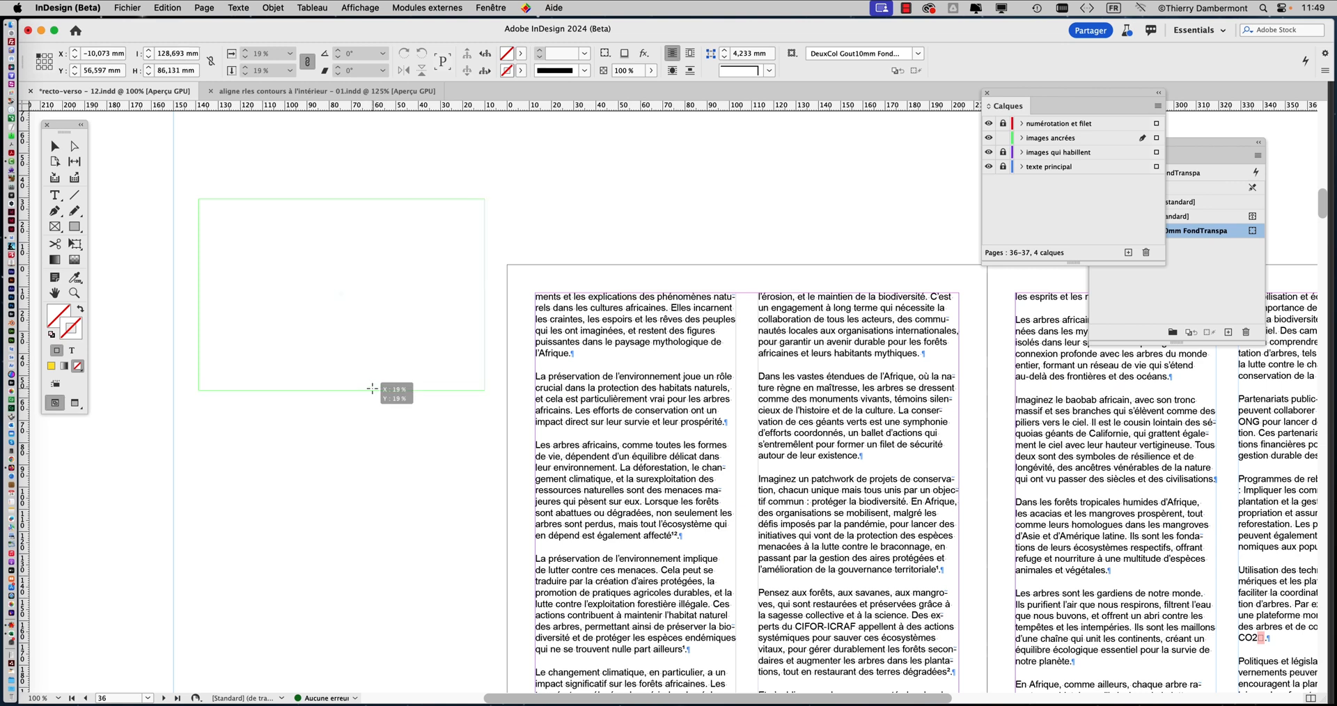
key(Up)
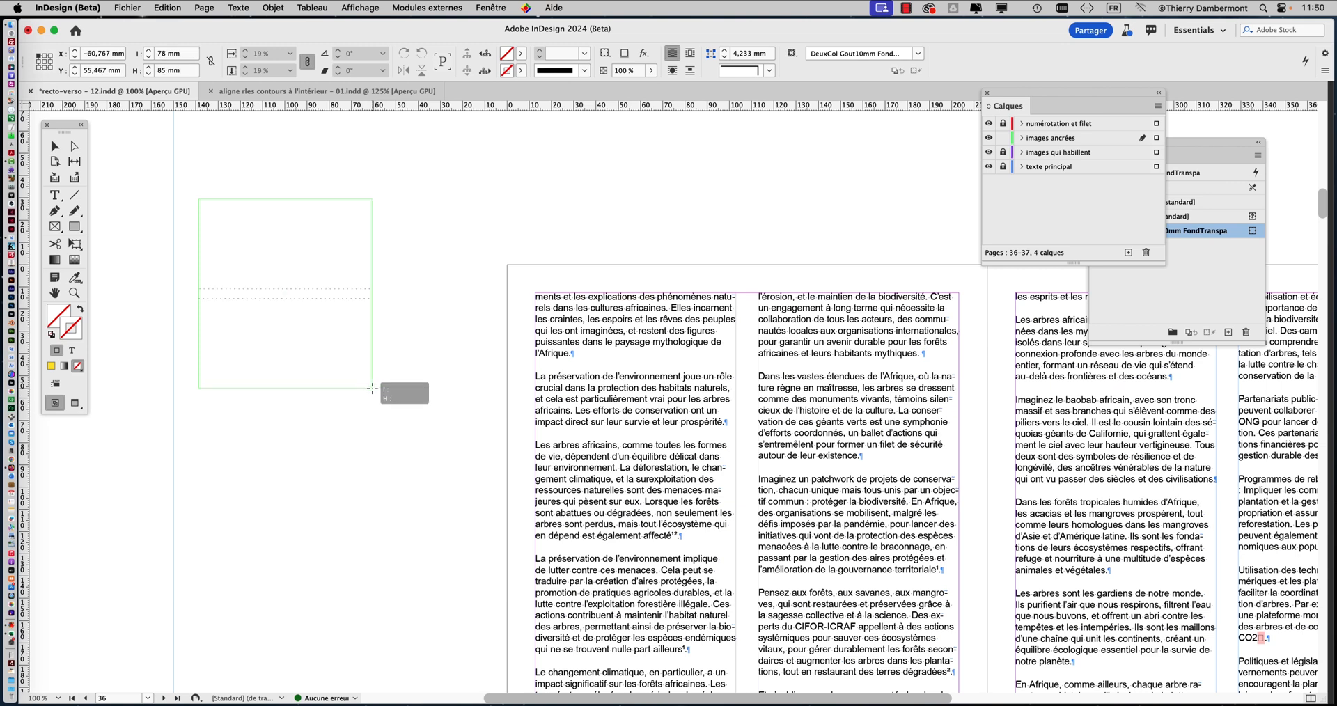
key(Up)
drag(372, 389, 491, 606)
key(Right)
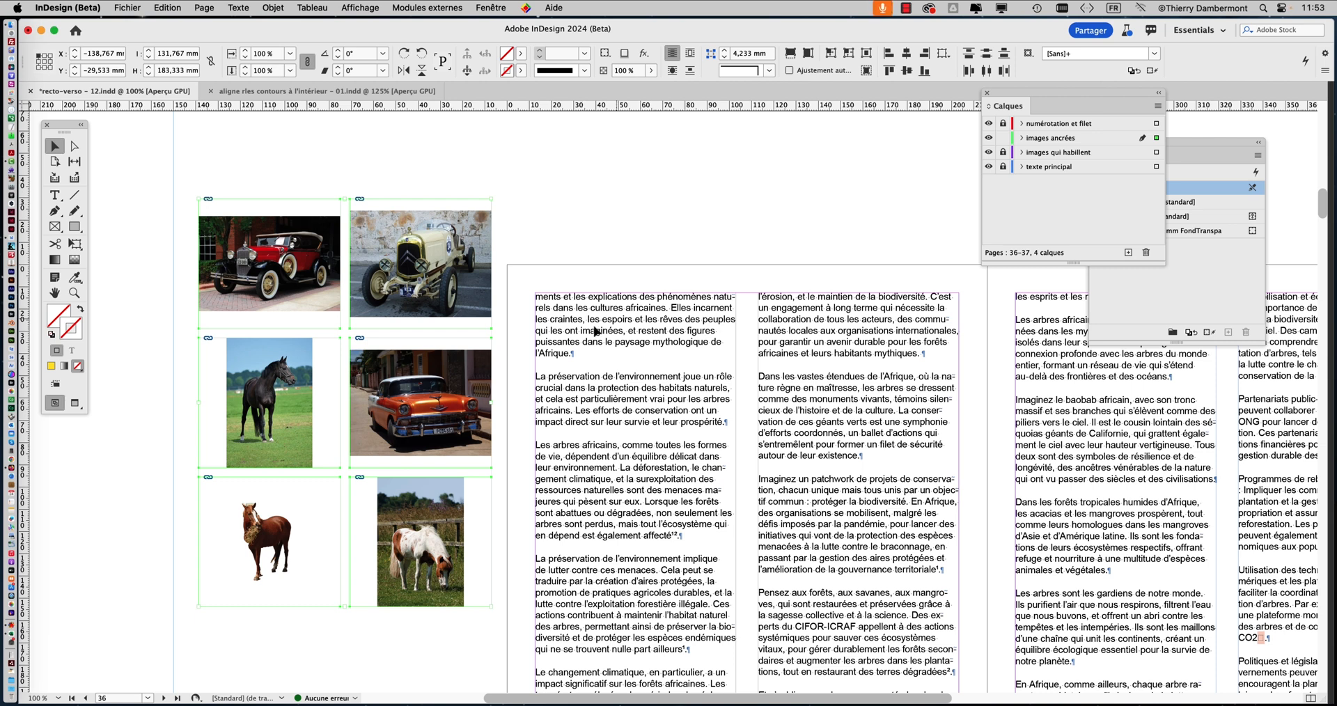
Select all six placed images and fill their frames proportionally
click(232, 174)
drag(232, 174, 420, 542)
drag(228, 168, 420, 541)
click(273, 8)
mouse_move(302, 280)
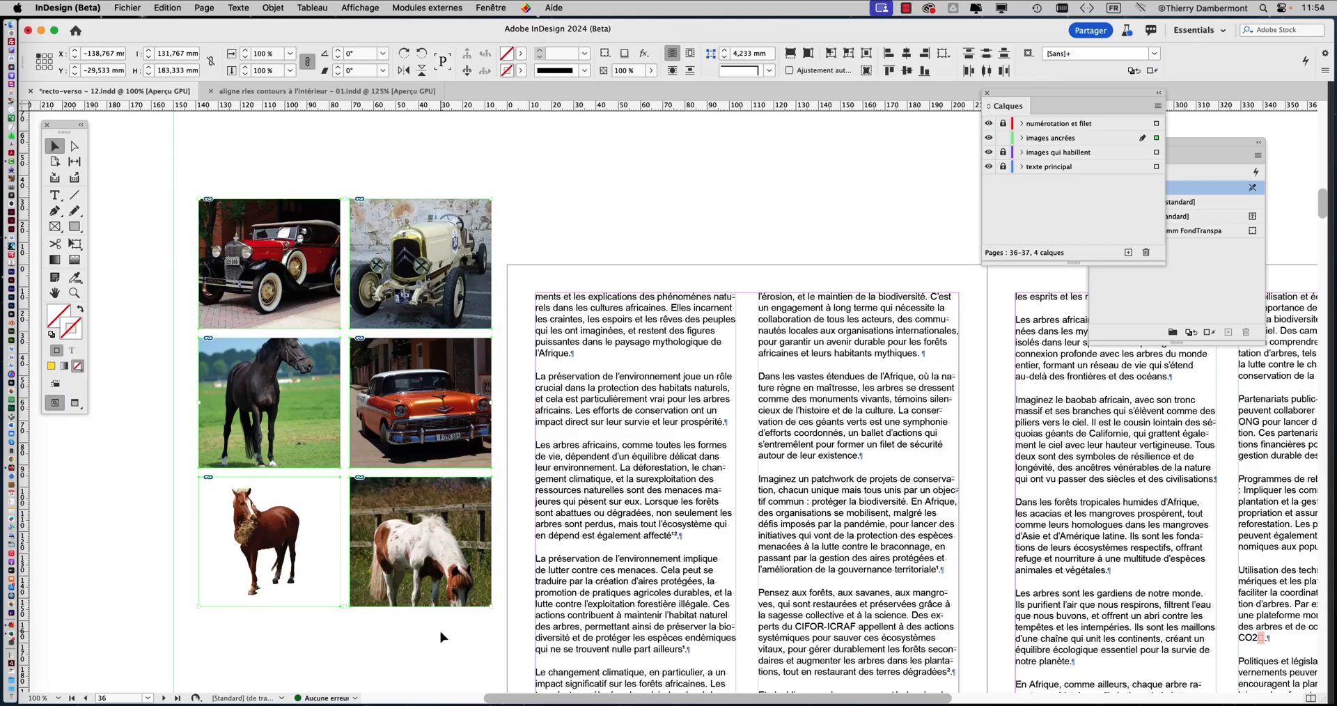
click(558, 218)
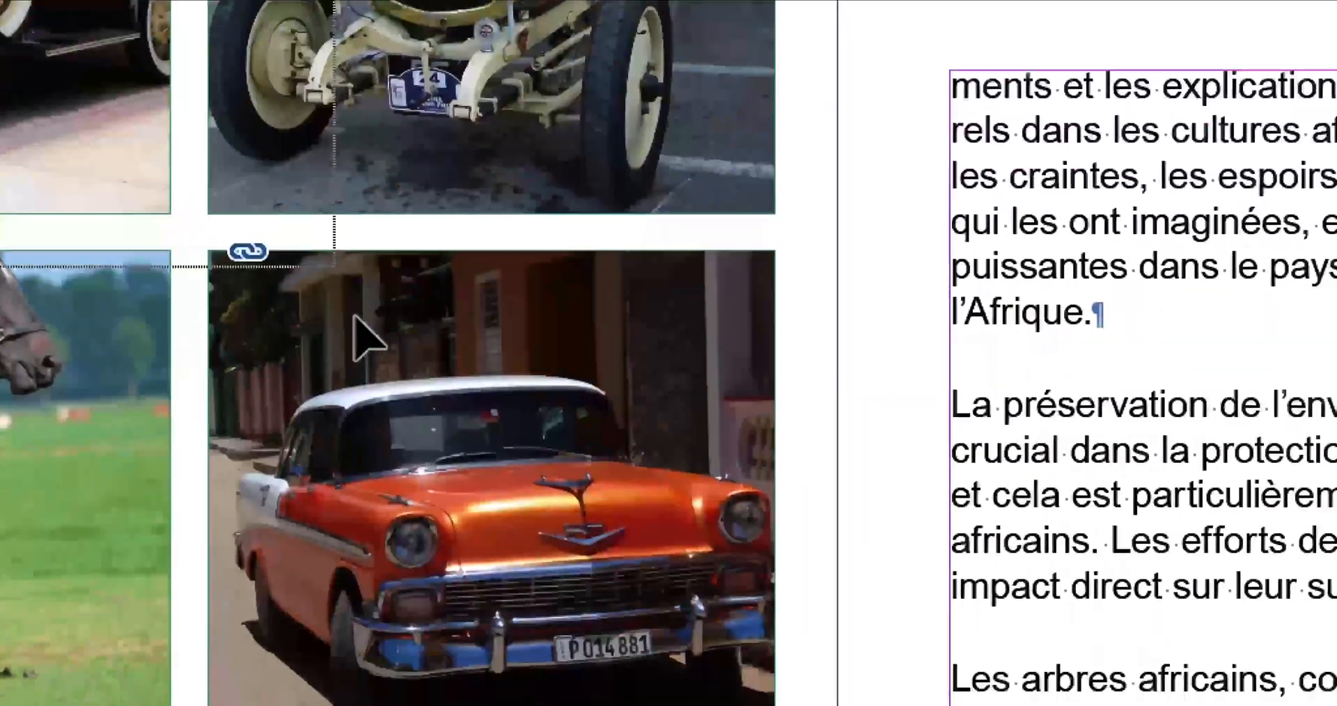
drag(354, 317, 358, 561)
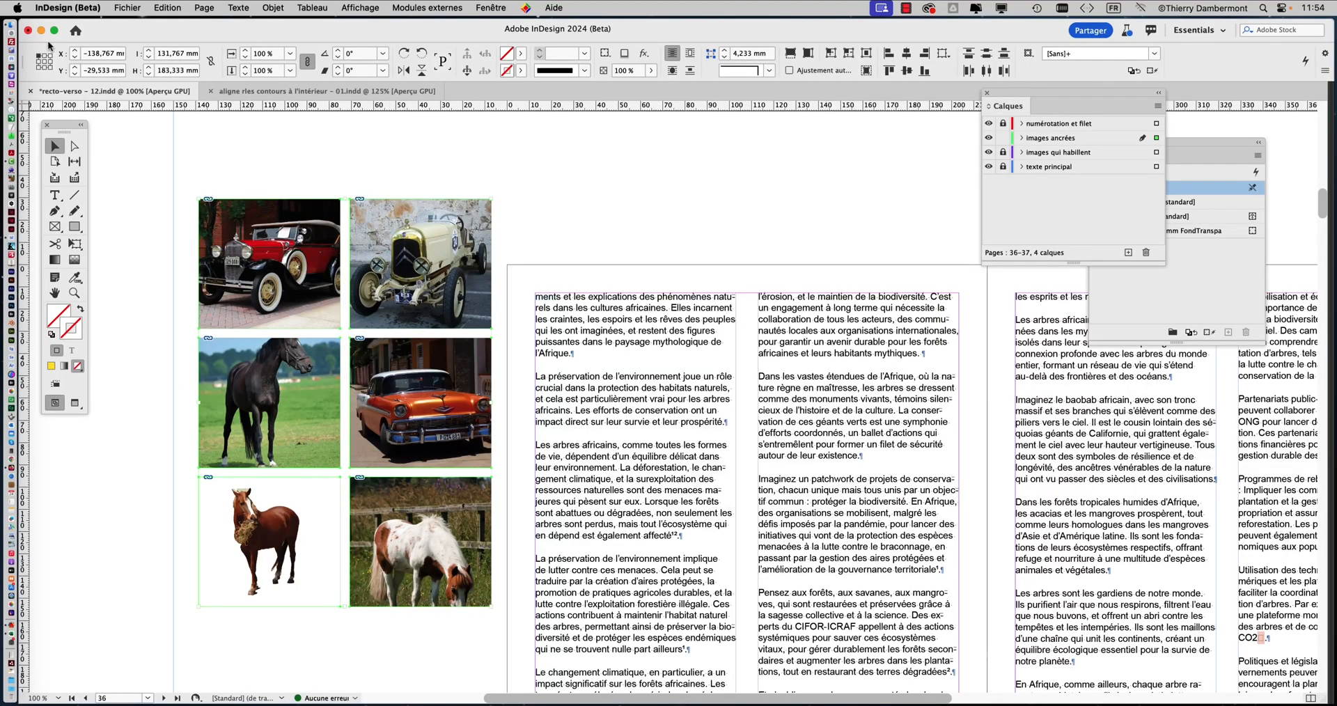
Save a copy of the document as recto-verso - 13.indd in the Dossier recto-verso - 11 folder
click(121, 7)
click(180, 124)
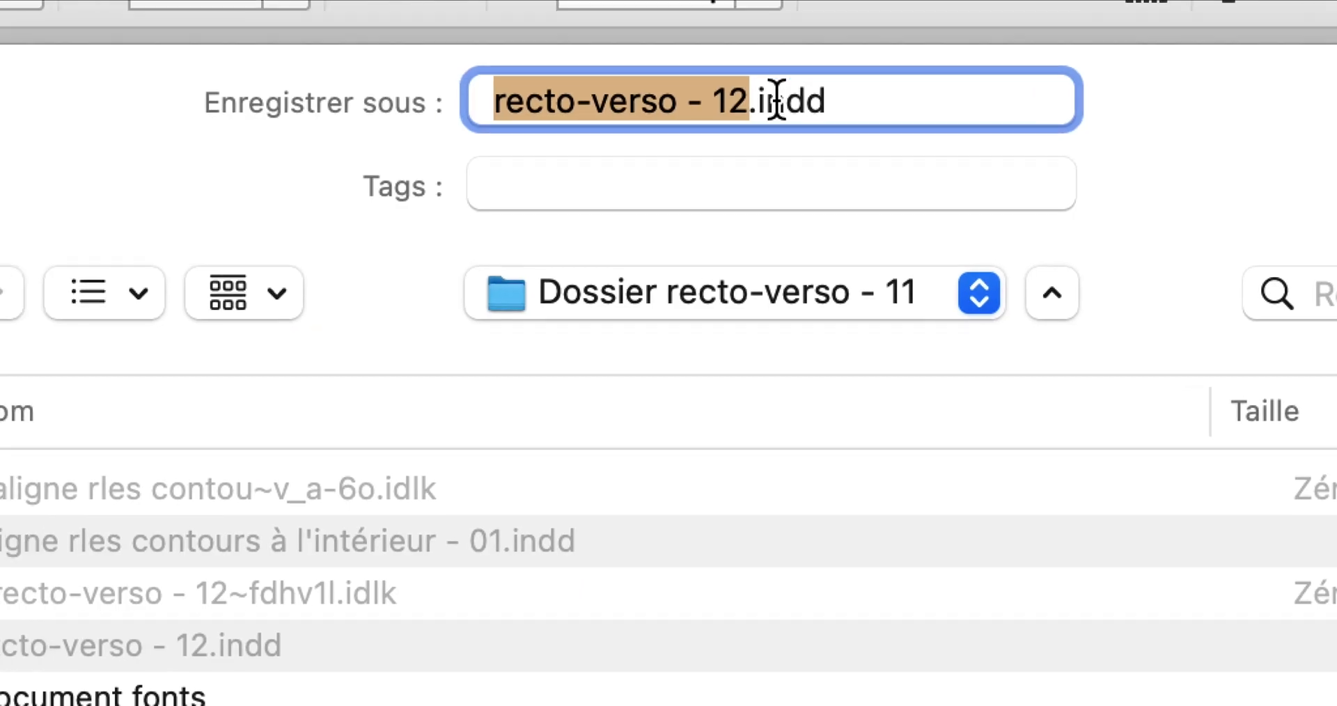
click(765, 100)
drag(771, 101, 761, 99)
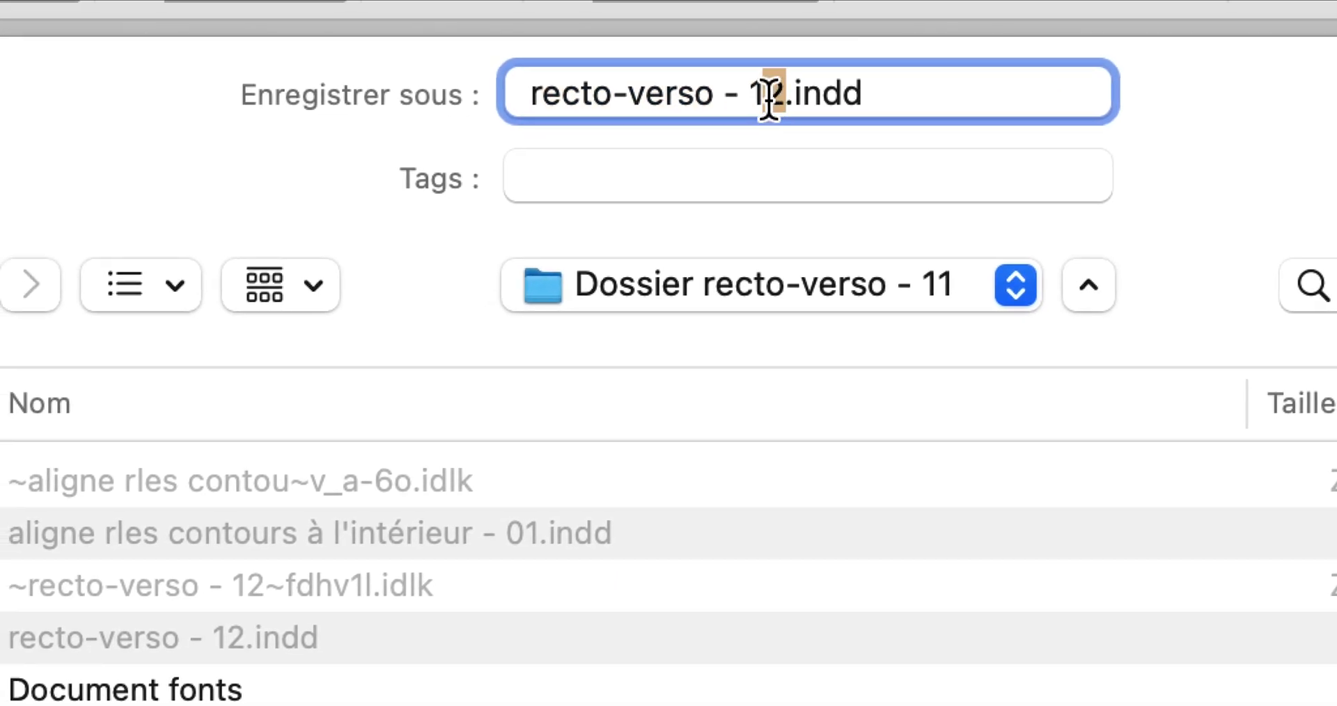
text(3)
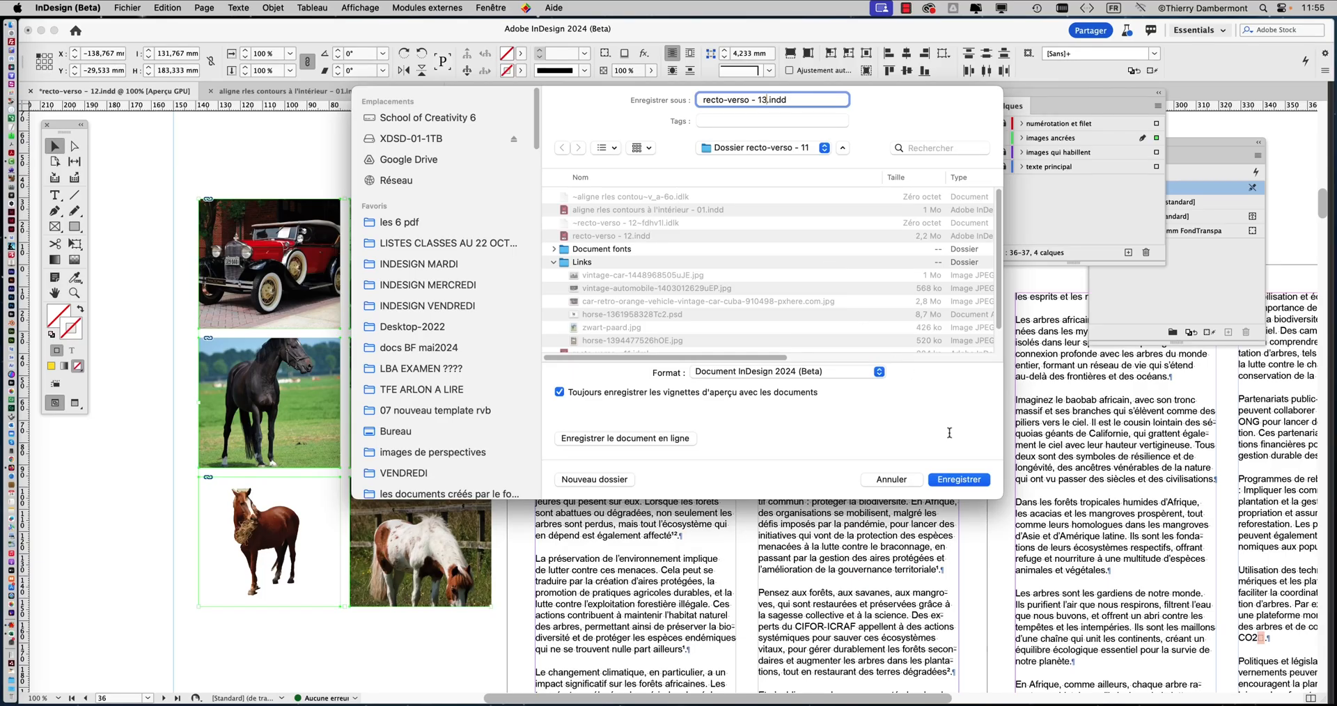
click(970, 481)
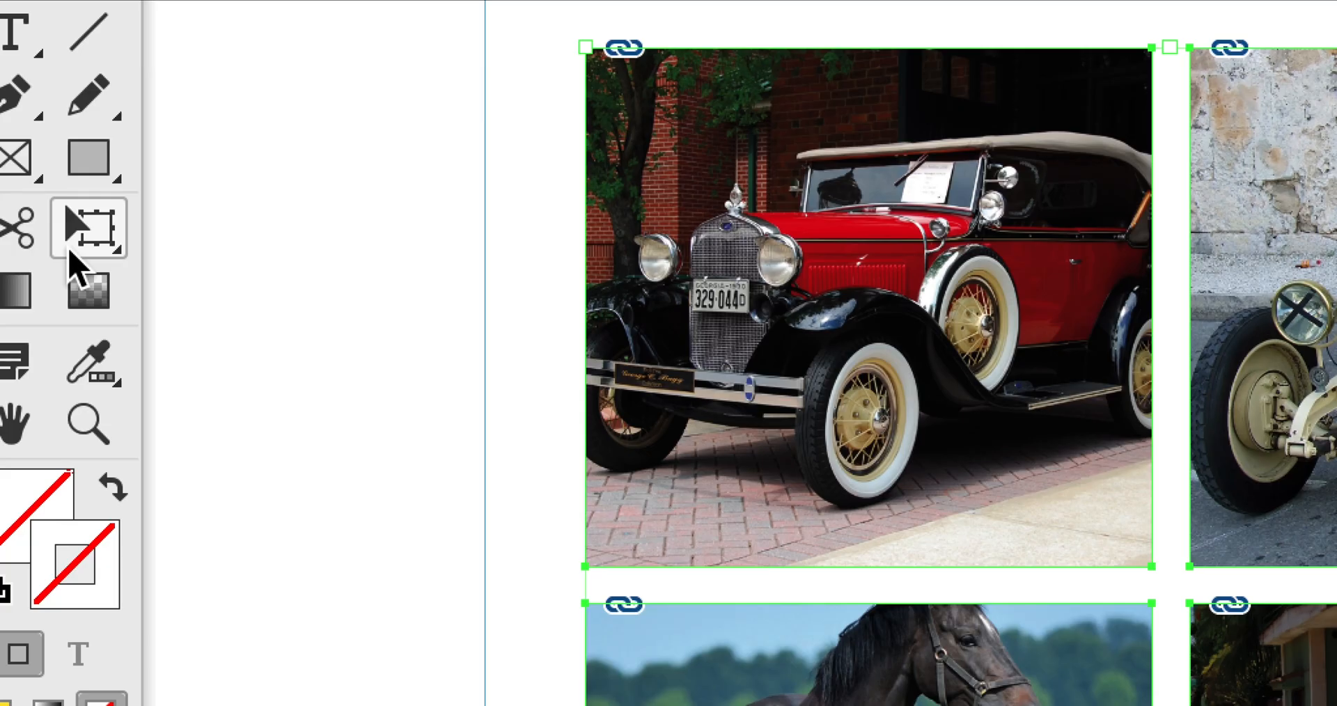
Stretch the selected block of six images upward and downward with Free Transform to about 268 mm high
click(75, 263)
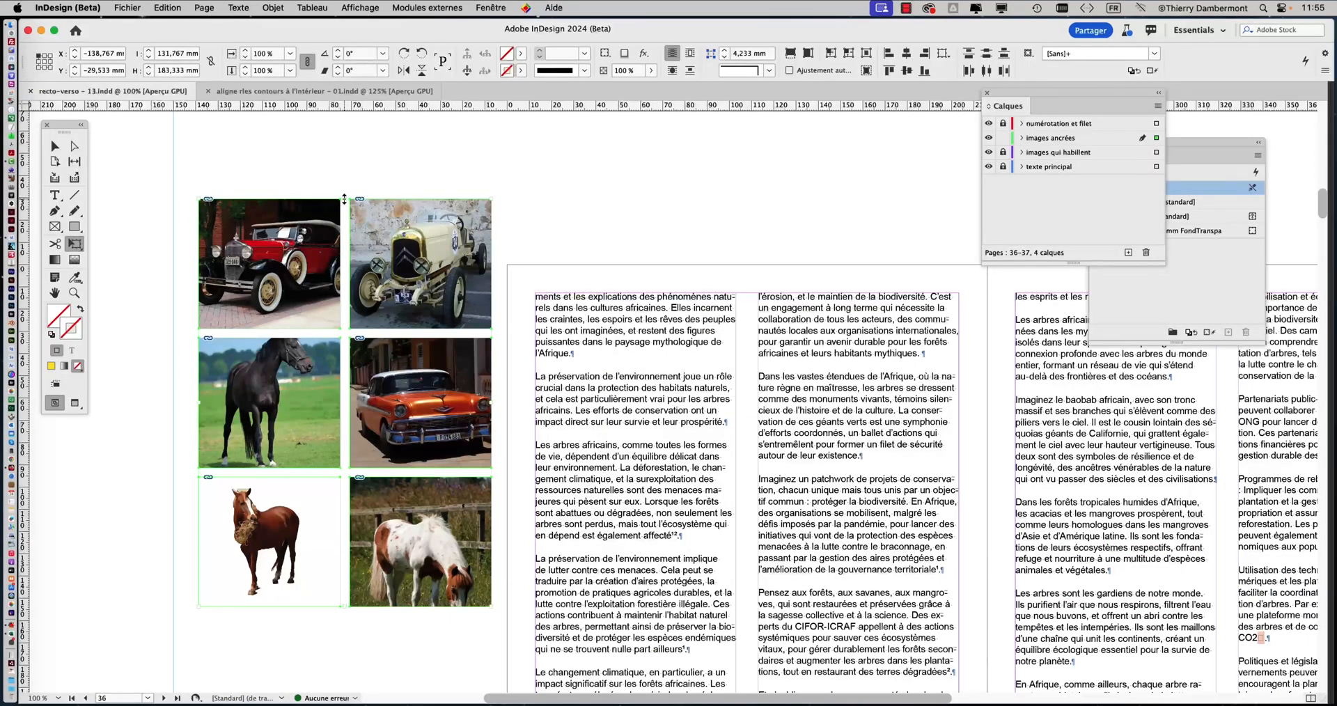
drag(344, 199, 344, 116)
scroll(360, 303, down, 1)
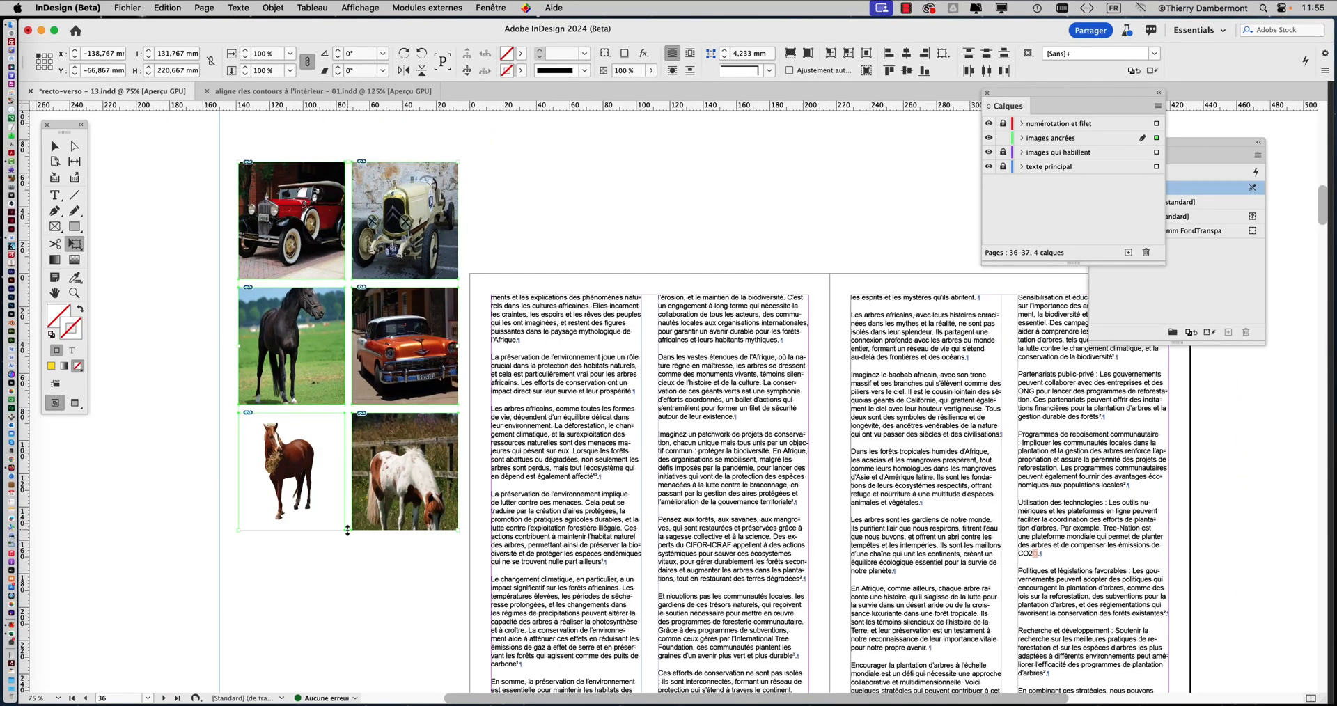
drag(350, 532, 353, 612)
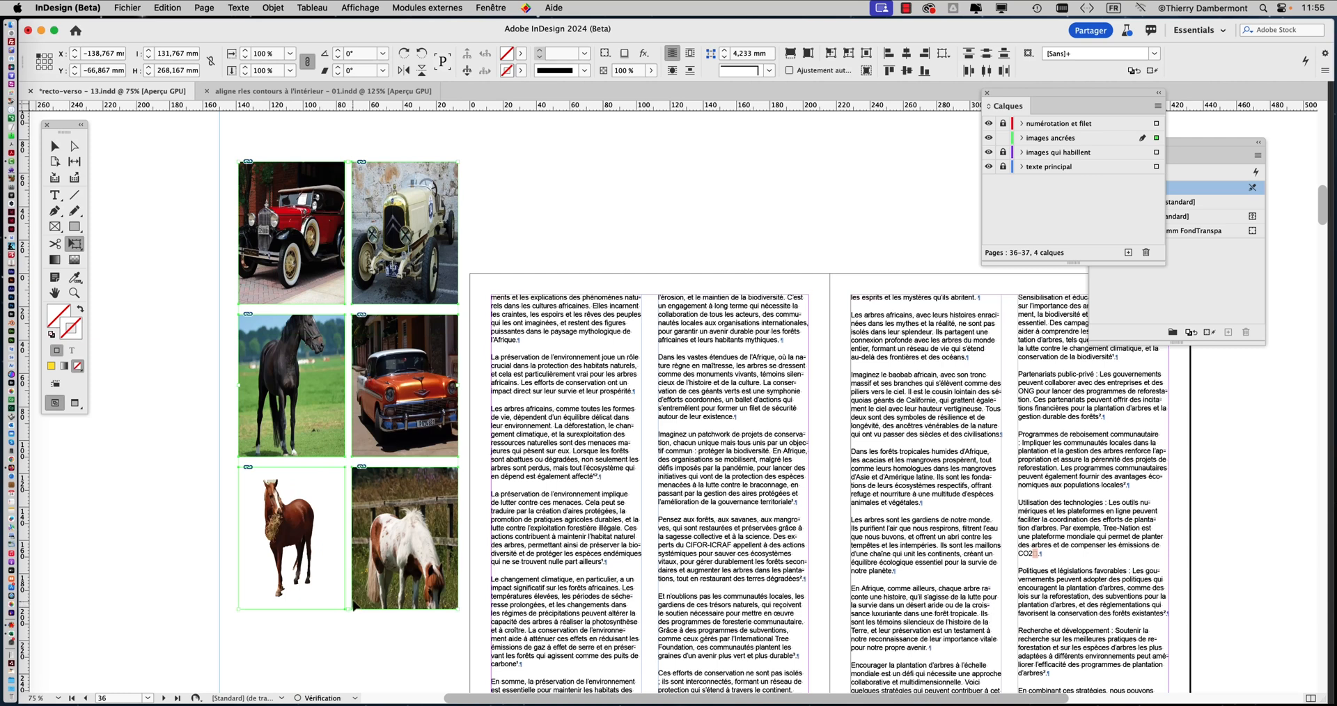
Fill the frames of the six stretched images proportionally
click(268, 7)
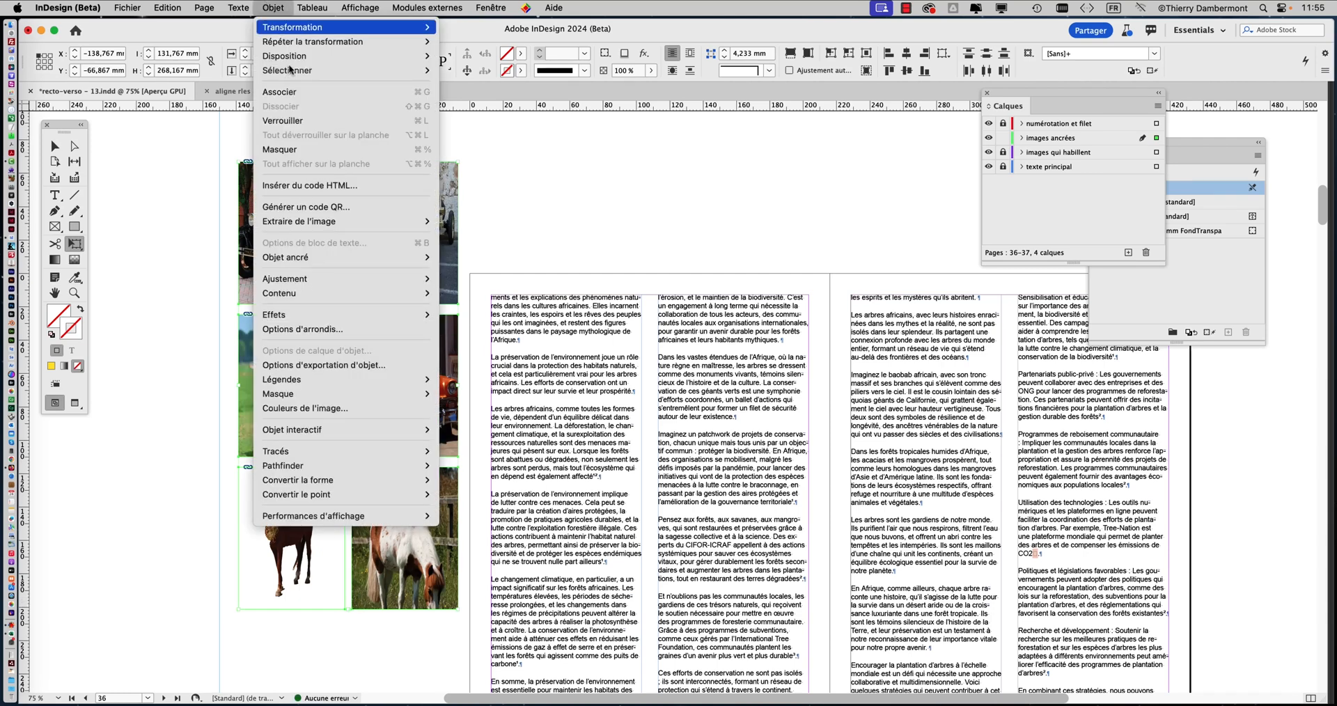
mouse_move(325, 285)
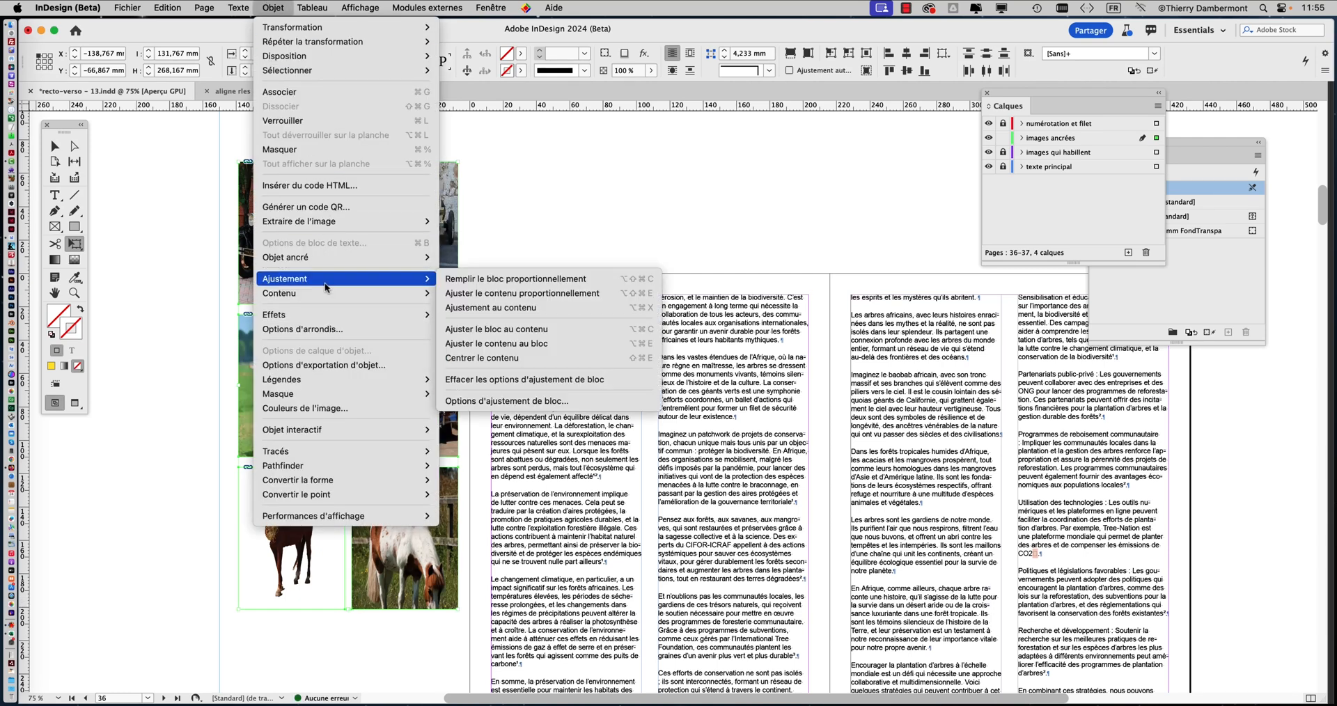
click(492, 279)
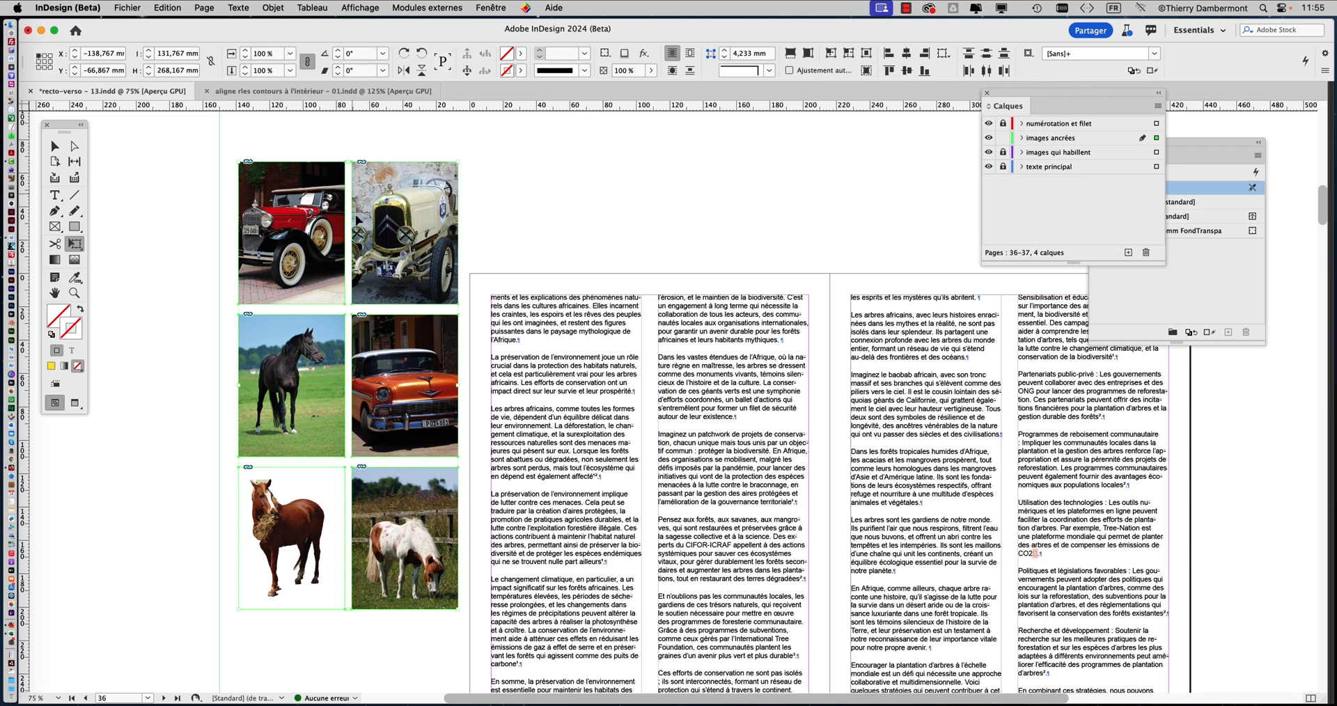
Stretch the block of six images upward and downward to 468 mm high and fill the frames proportionally again
key(super+minus)
key(super+minus)
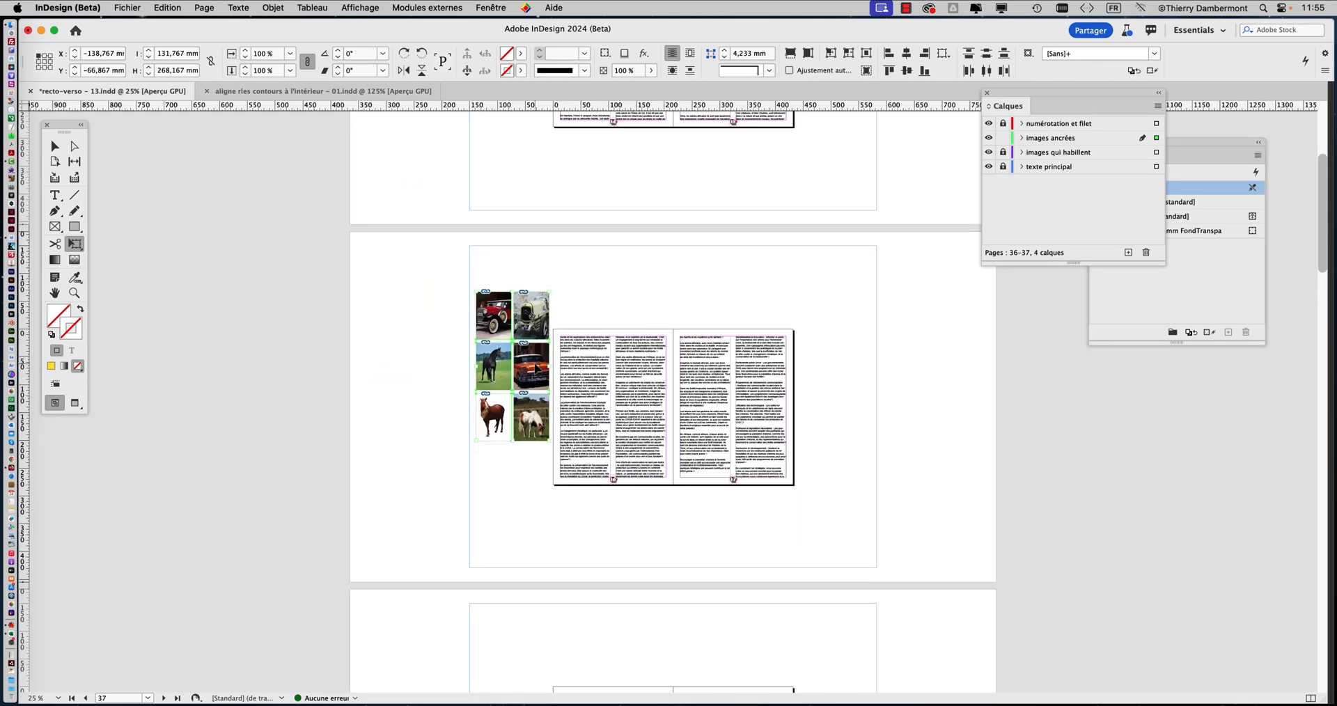
key(super+equal)
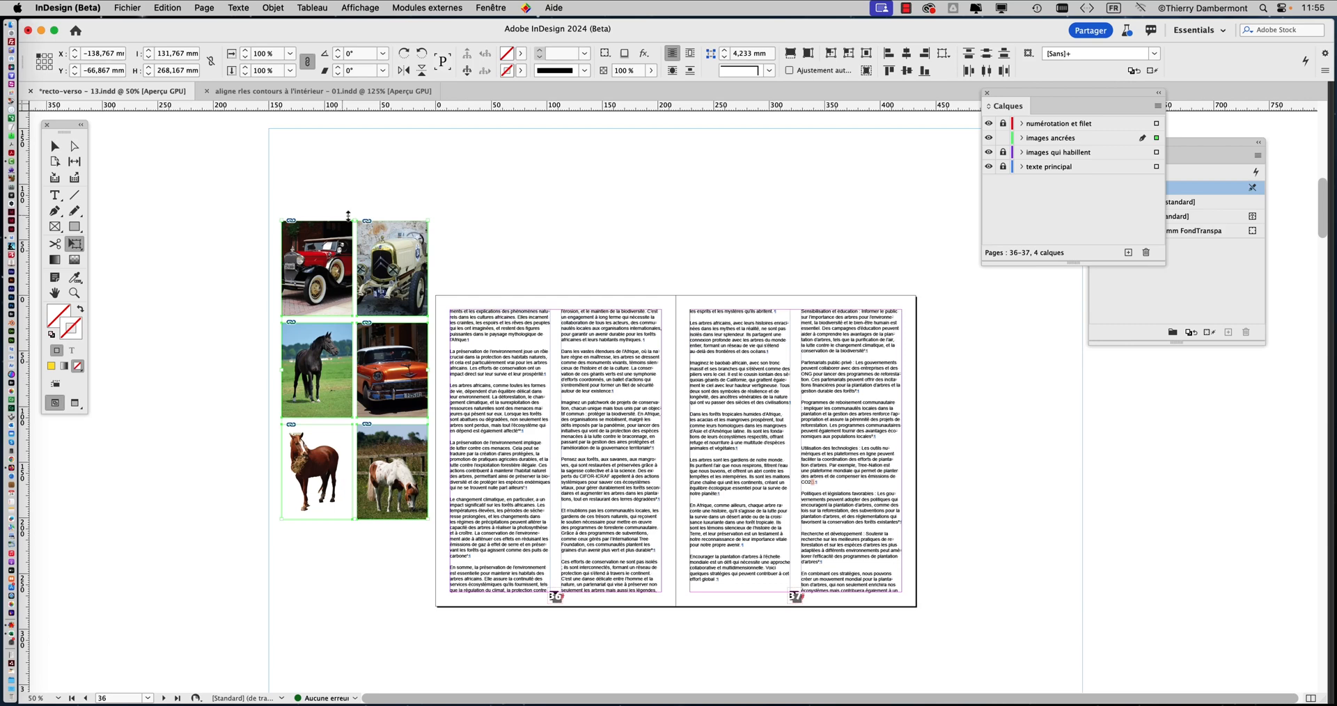
drag(356, 220, 357, 127)
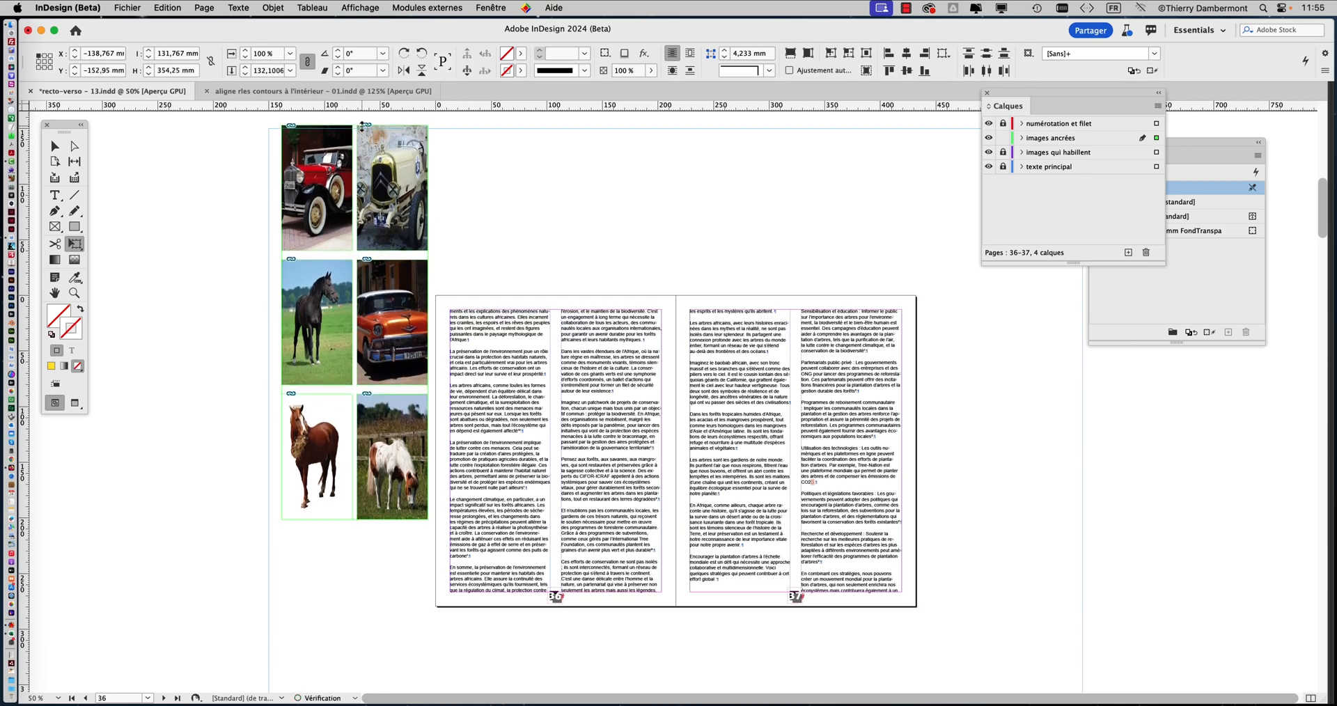
drag(355, 521, 354, 646)
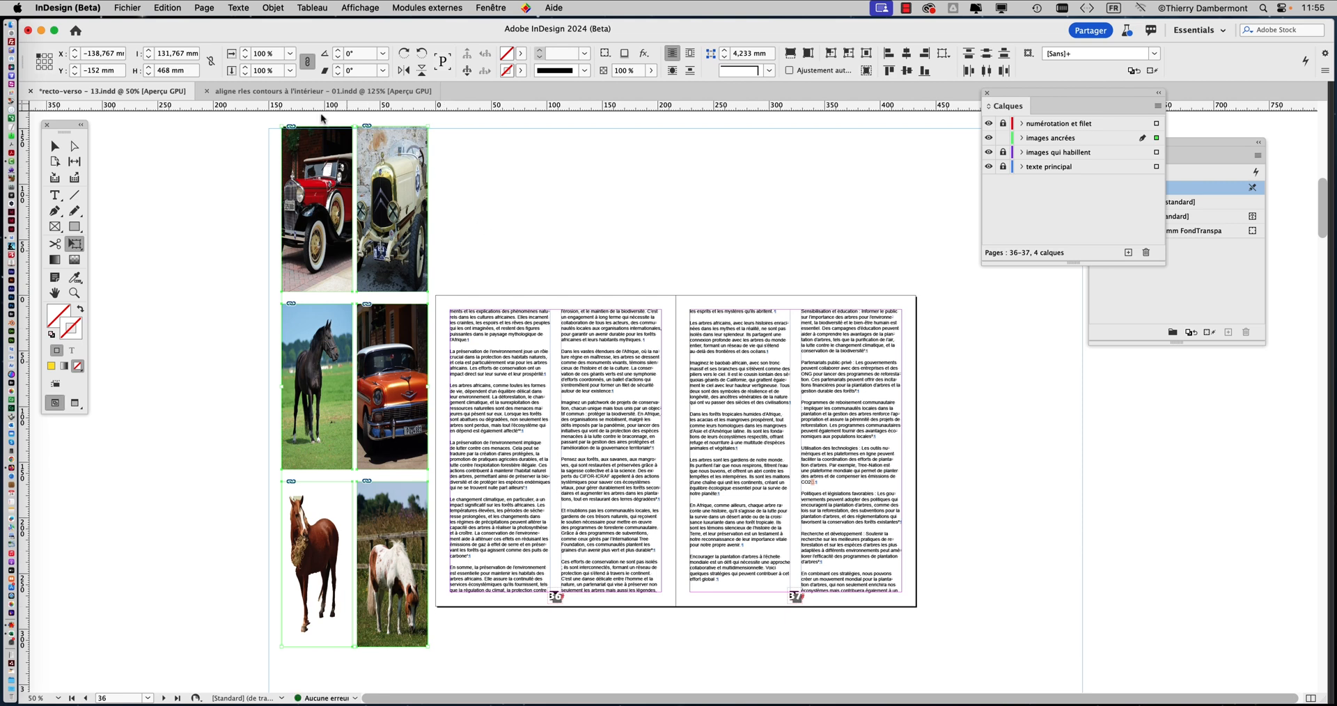
click(272, 8)
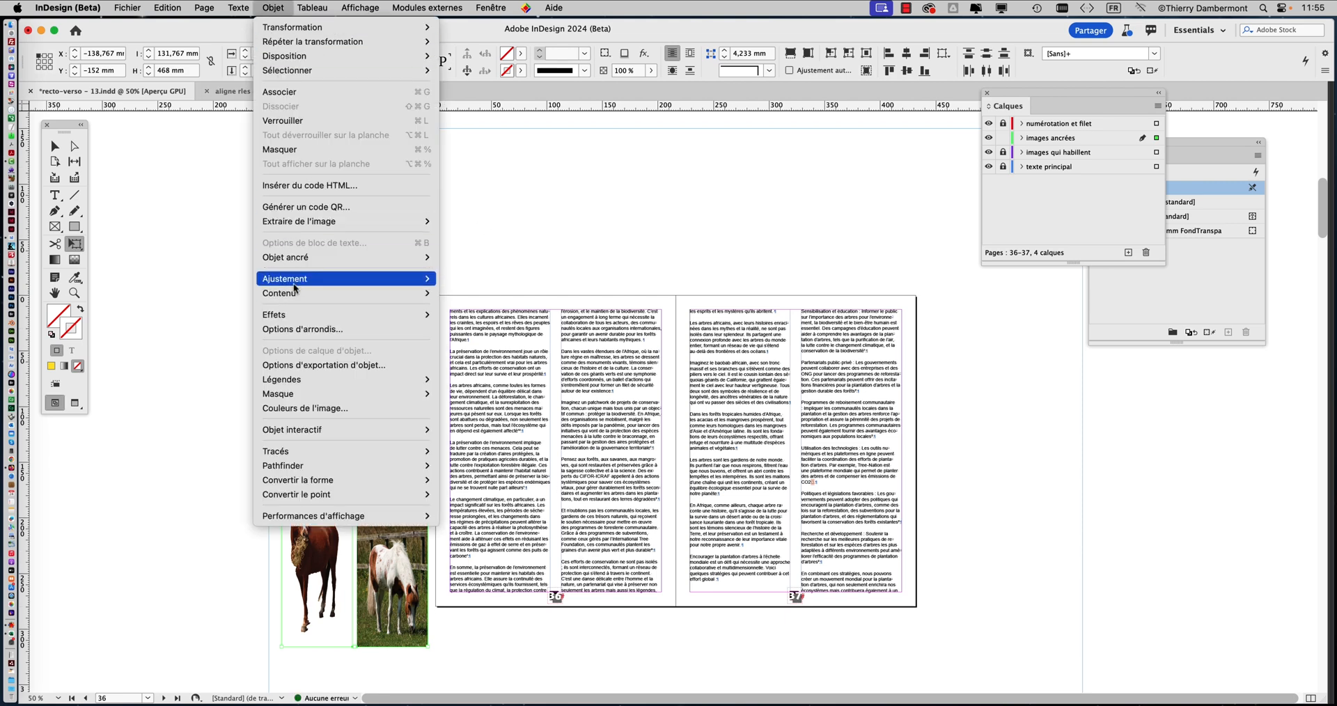
mouse_move(296, 285)
click(475, 279)
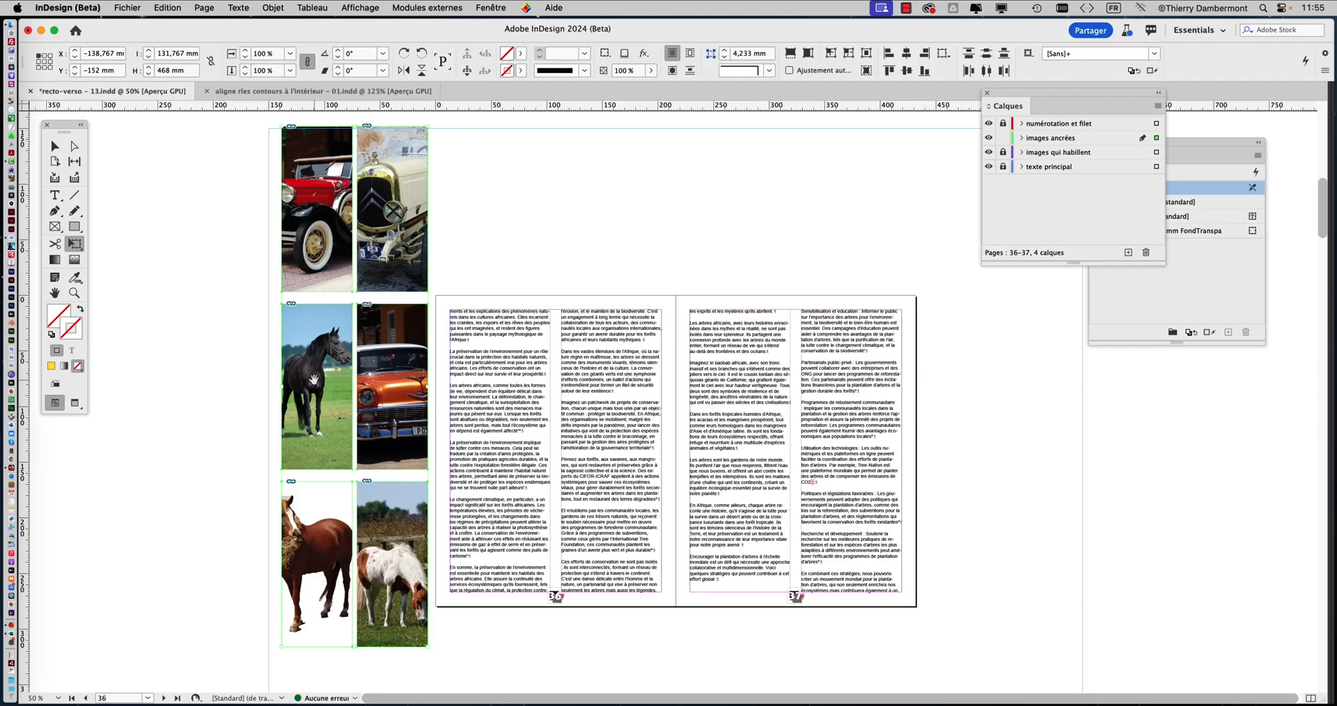
Shorten the image block from its lower edge to about 303 mm high, refill the frames proportionally, and deselect the images
drag(356, 650, 373, 476)
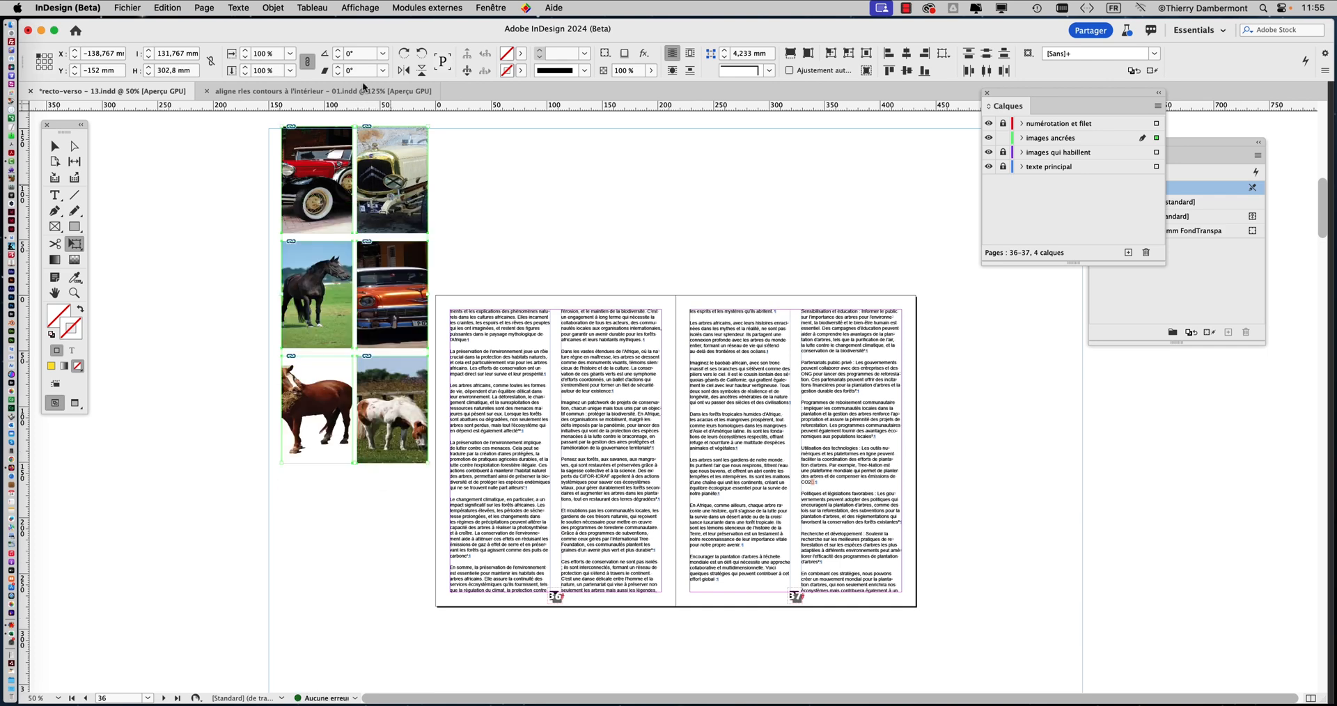
click(269, 7)
mouse_move(319, 279)
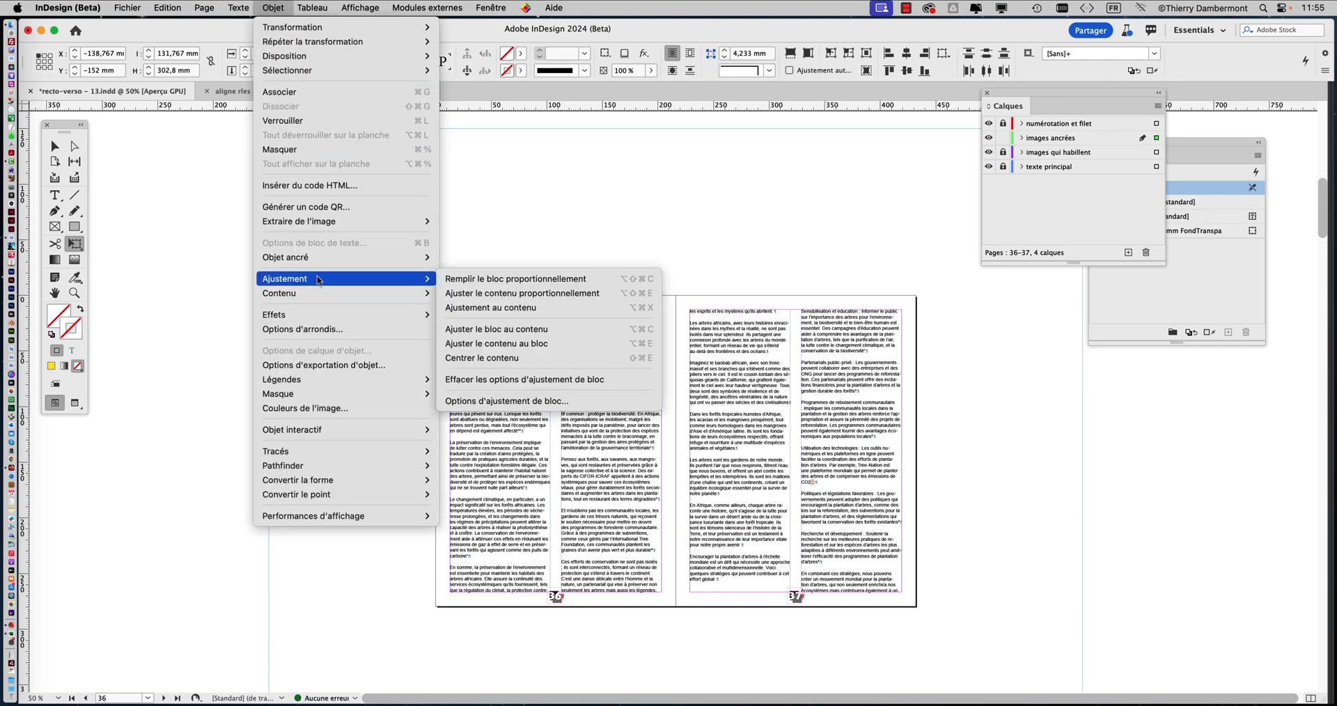
click(481, 282)
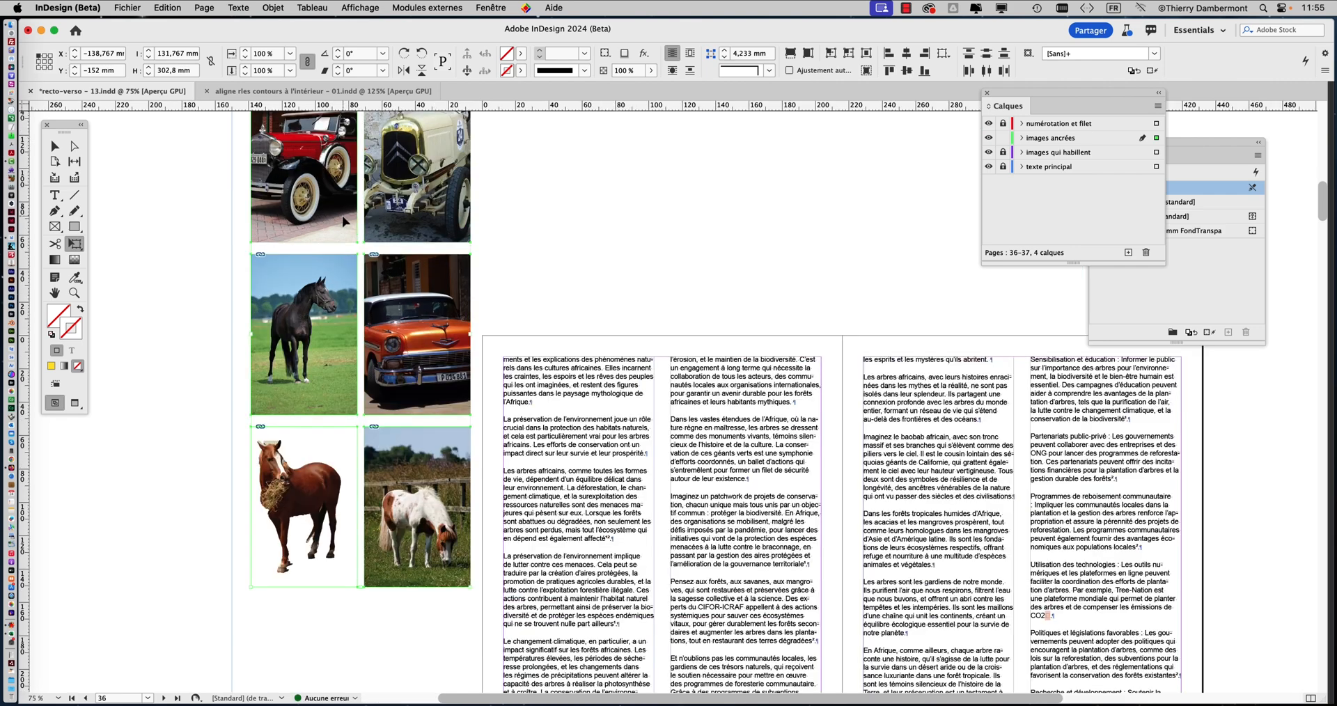
scroll(343, 220, up, 2)
scroll(487, 220, up, 2)
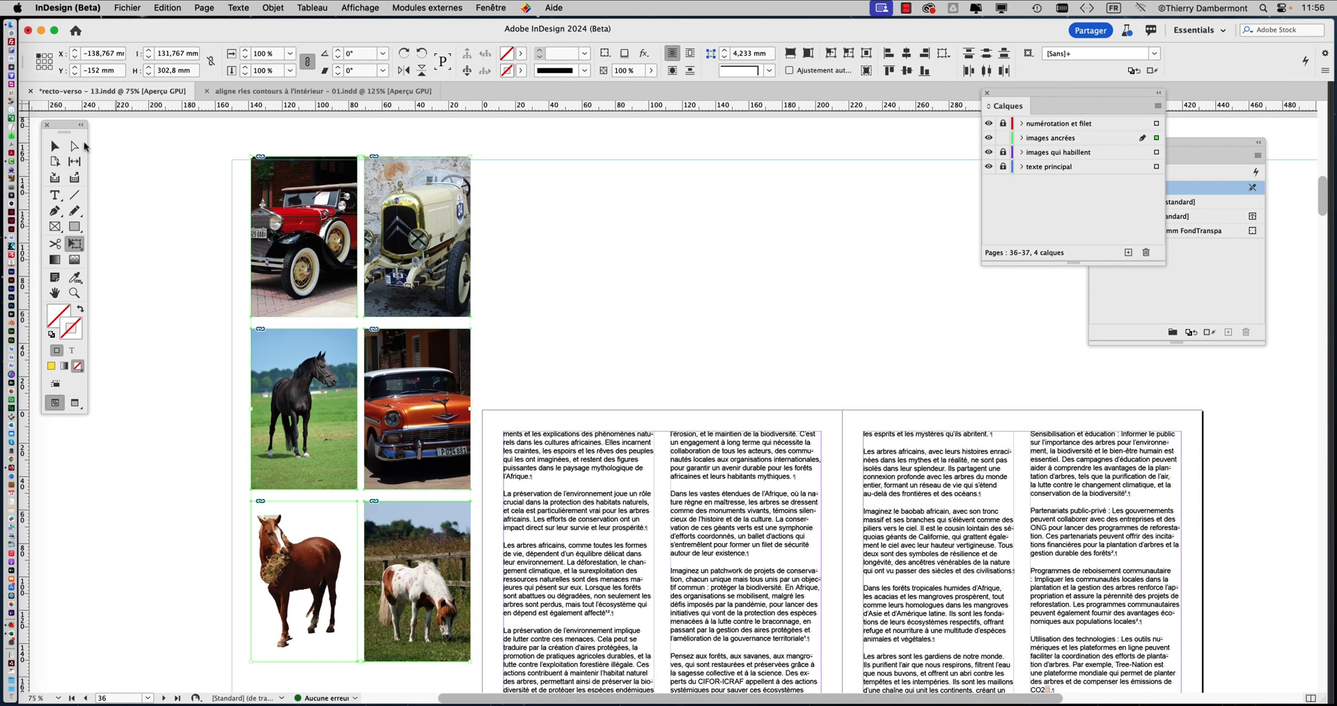
click(55, 146)
click(563, 228)
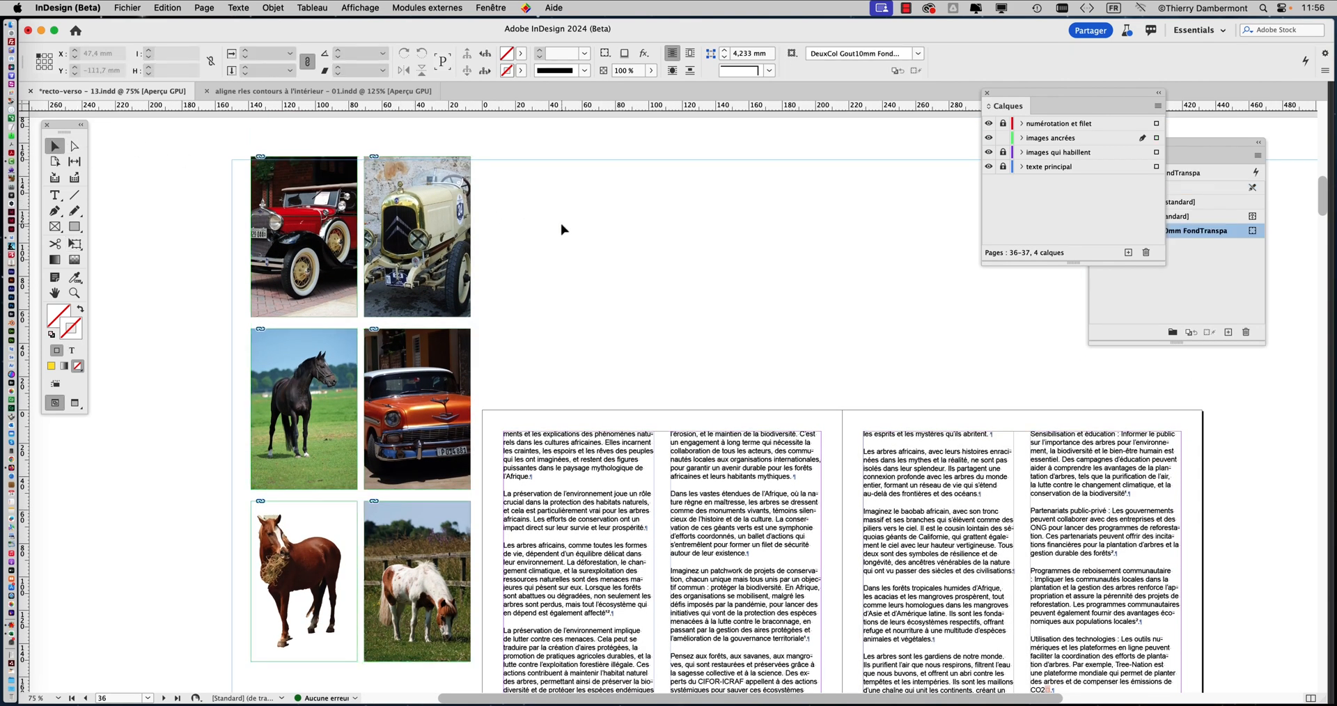
Save the document under the new name recto-verso - 14.indd in the Dossier recto-verso - 11 folder
click(127, 7)
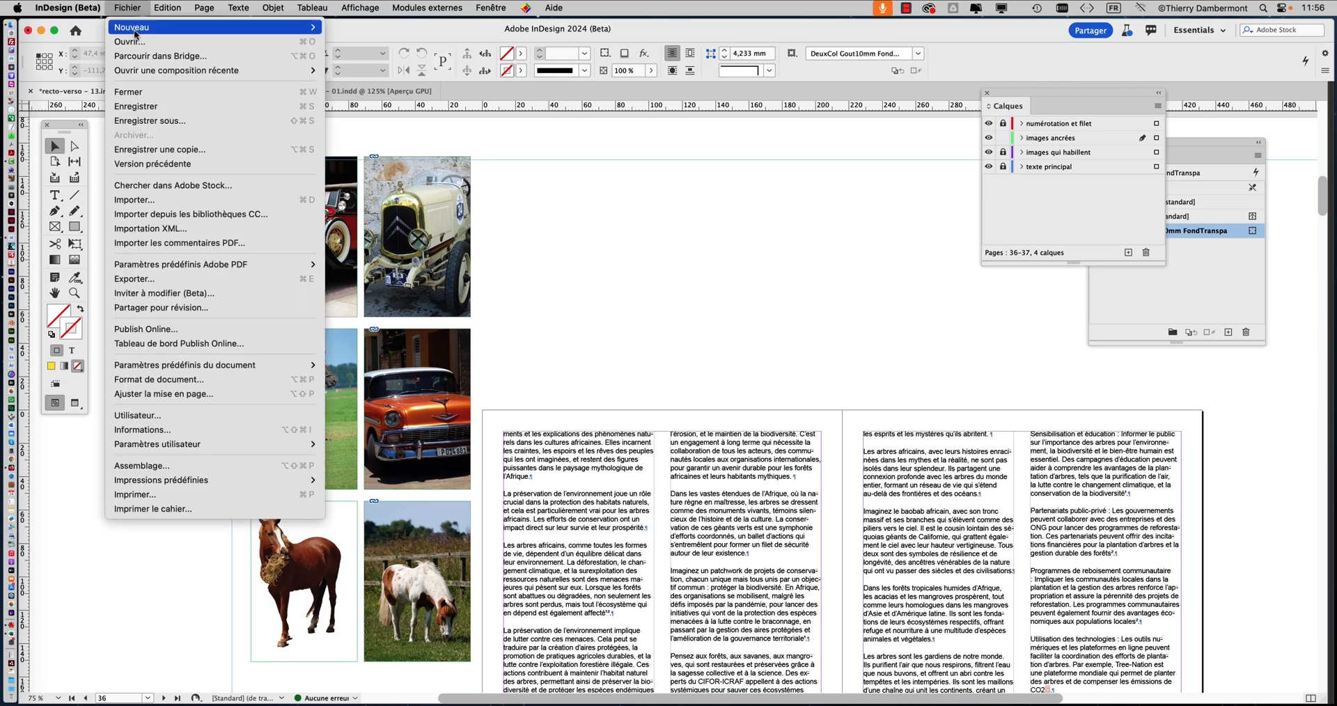
click(159, 122)
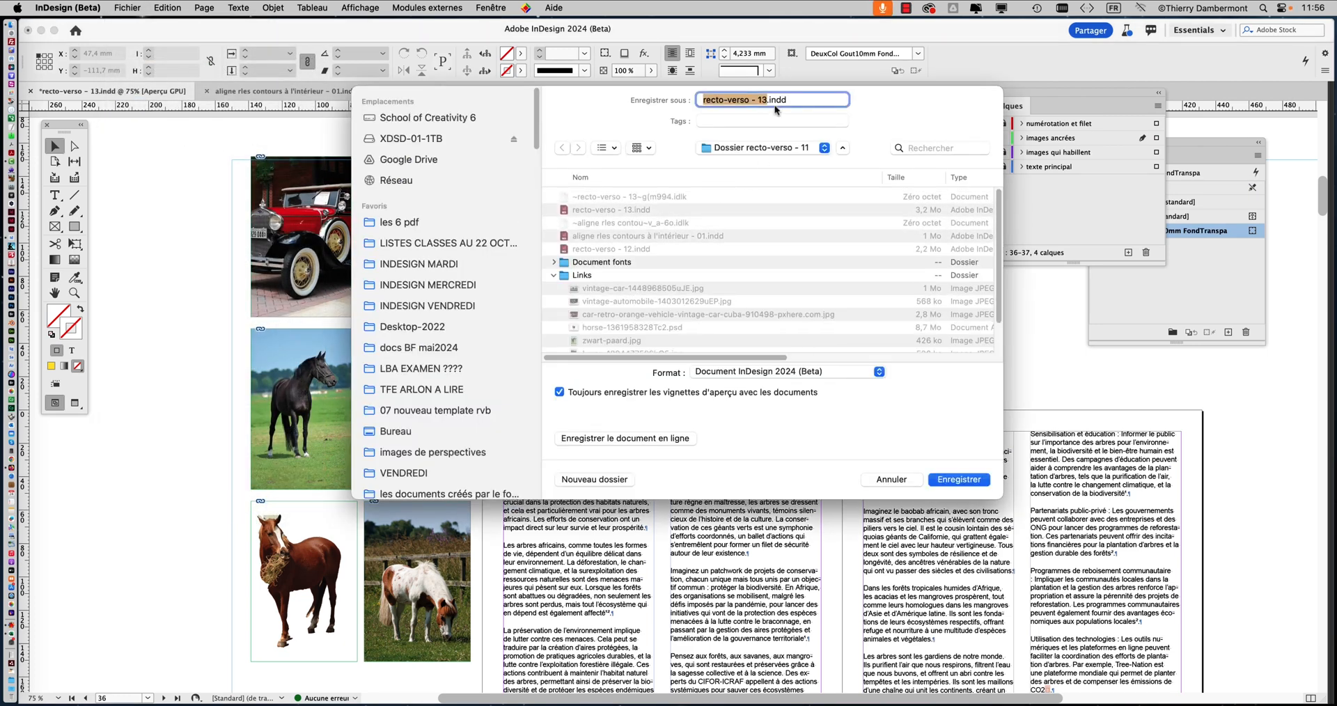
click(766, 101)
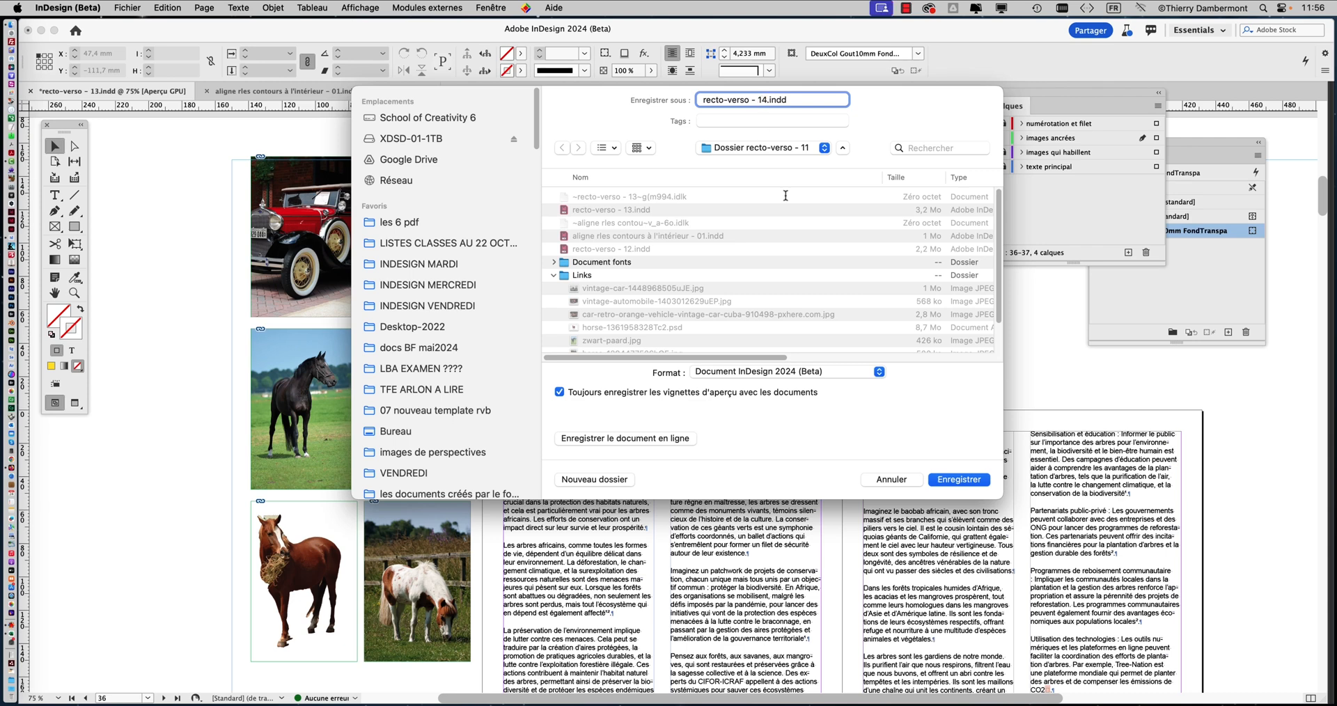
click(962, 479)
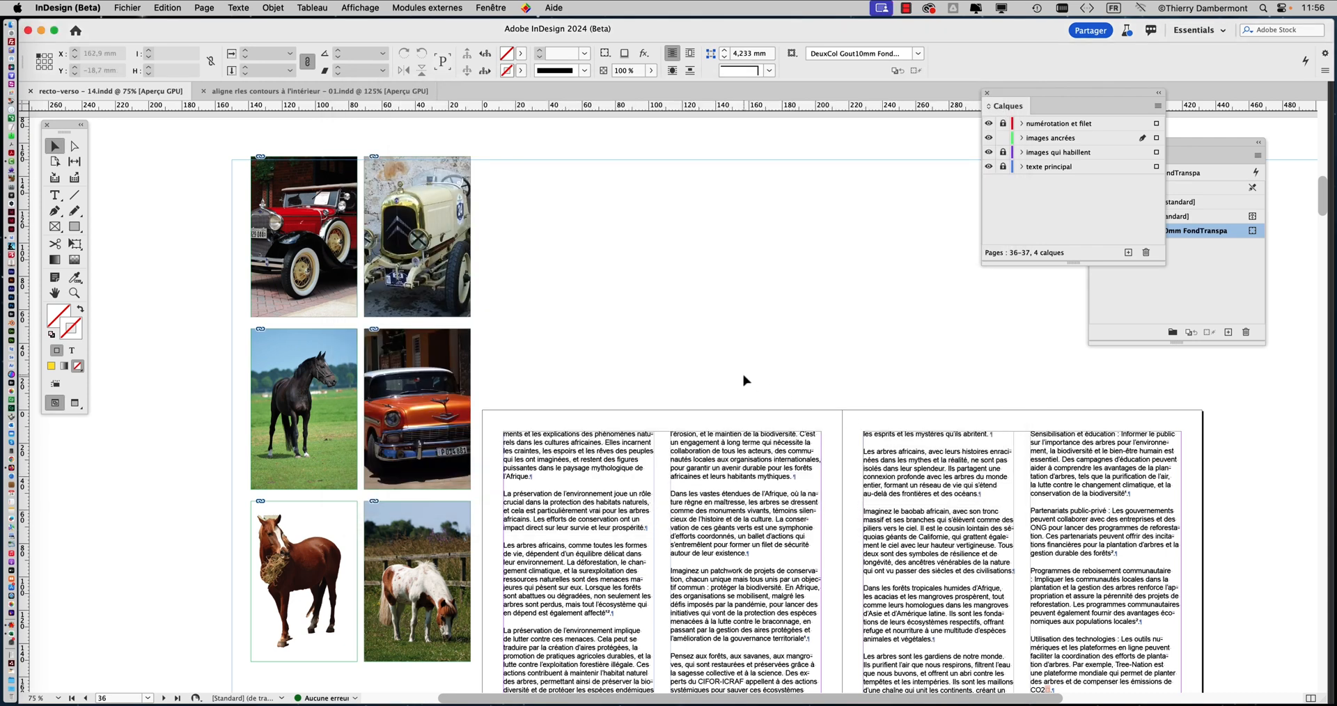
Arrange the floating Calques and Styles d'objet panels side by side so that neither covers the other
drag(1012, 102, 740, 181)
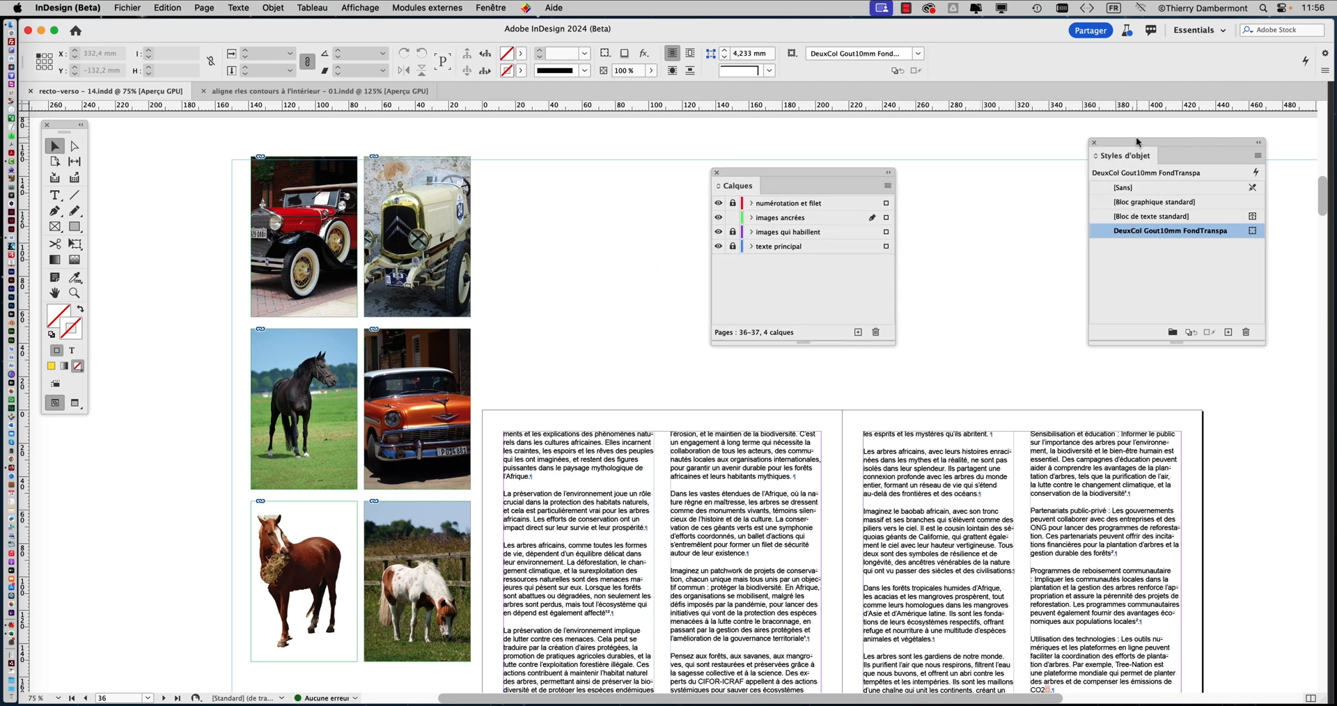
drag(1130, 143, 991, 162)
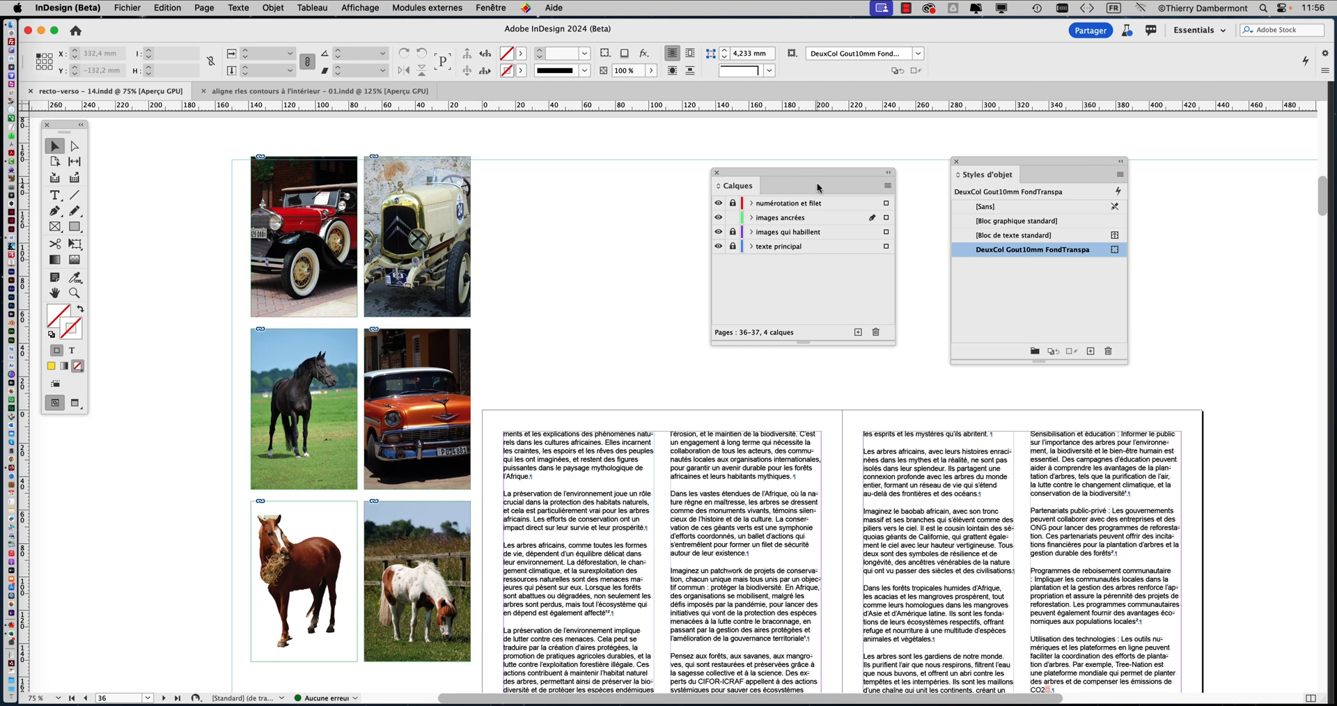
drag(813, 170, 666, 141)
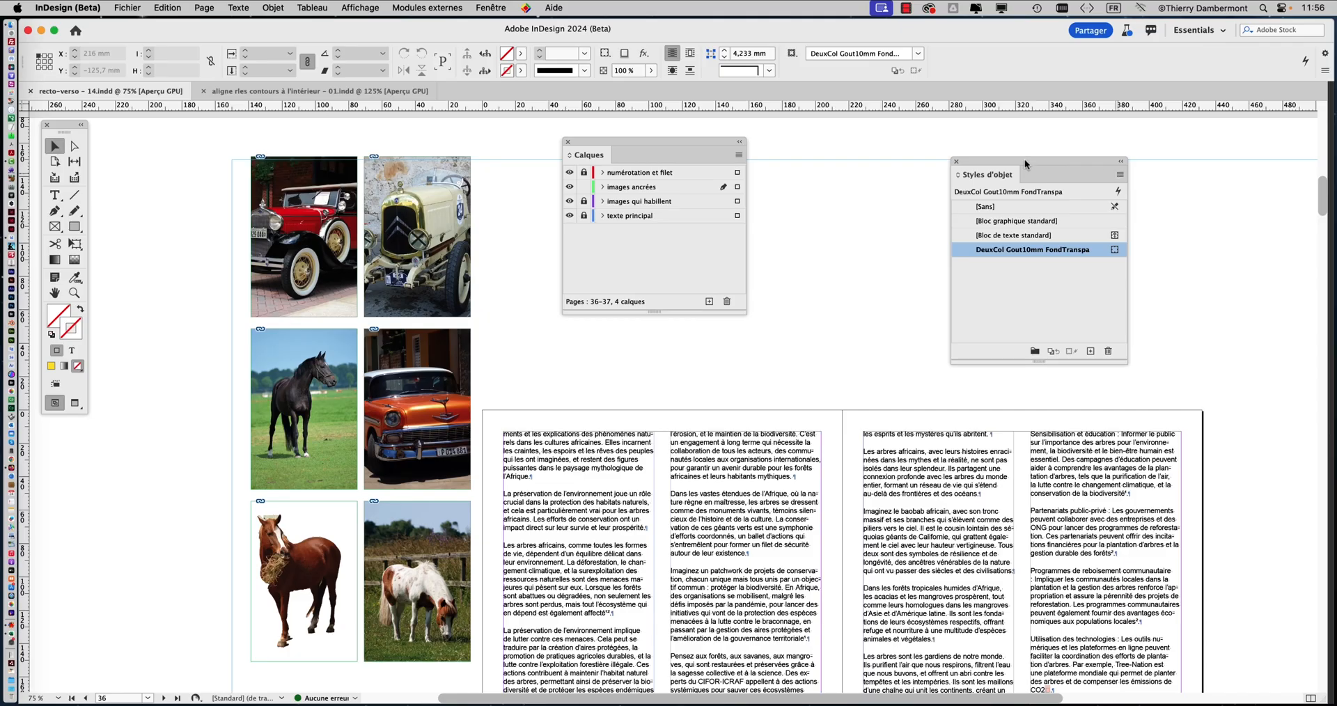
drag(1025, 159, 1137, 135)
drag(708, 145, 944, 139)
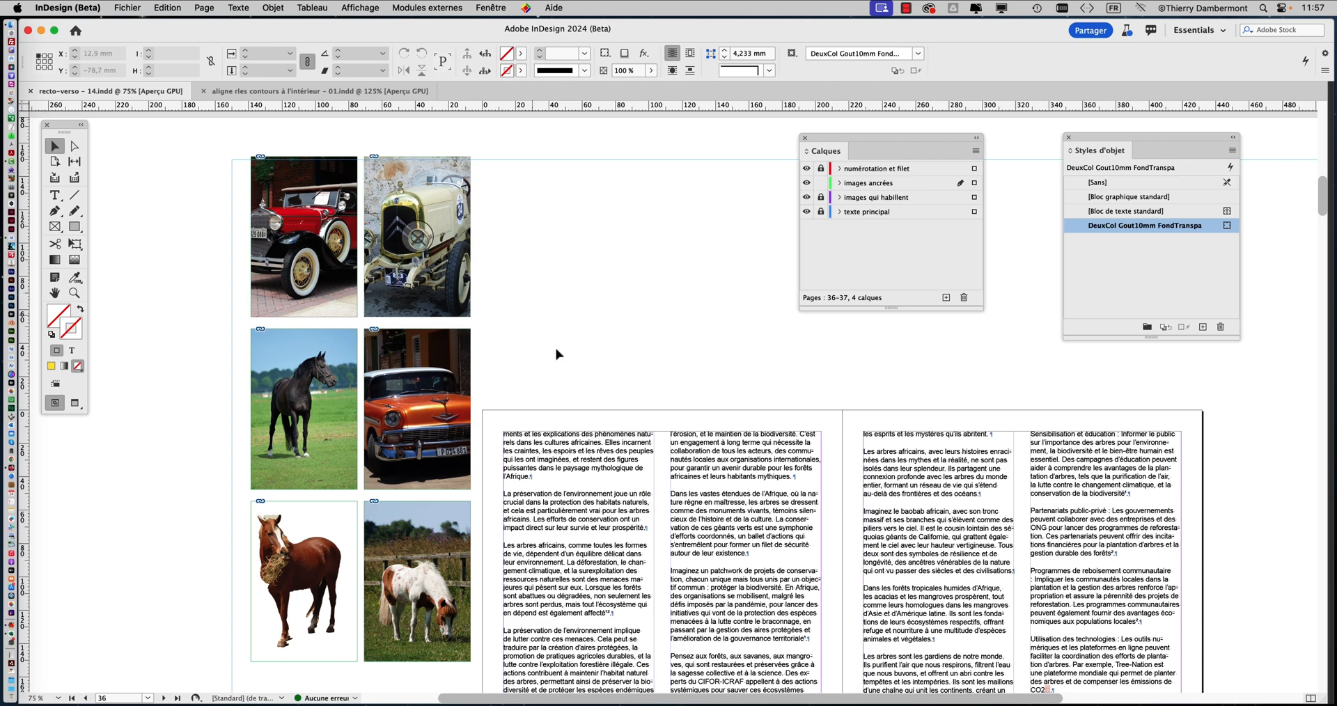
Activate the Type tool and unlock the texte principal layer so the text on page 36 can be edited
scroll(651, 437, down, 3)
scroll(651, 437, down, 6)
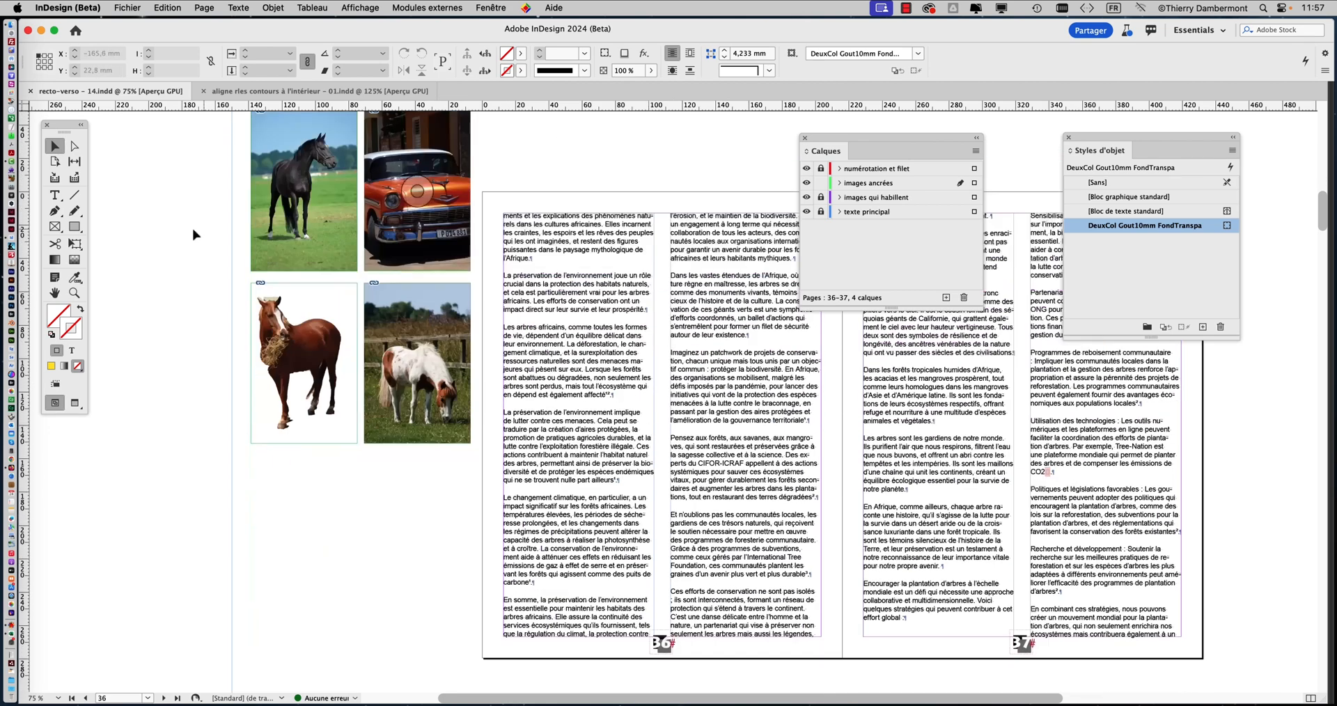
click(59, 200)
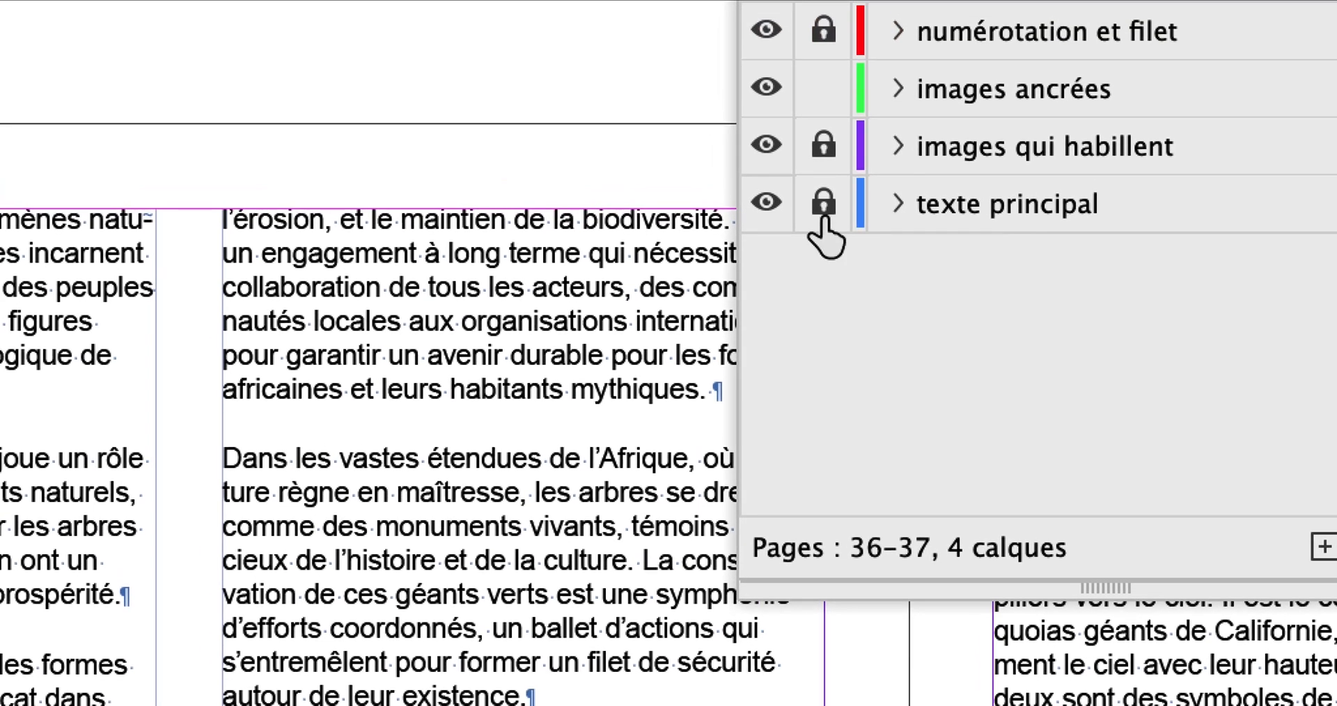
click(765, 147)
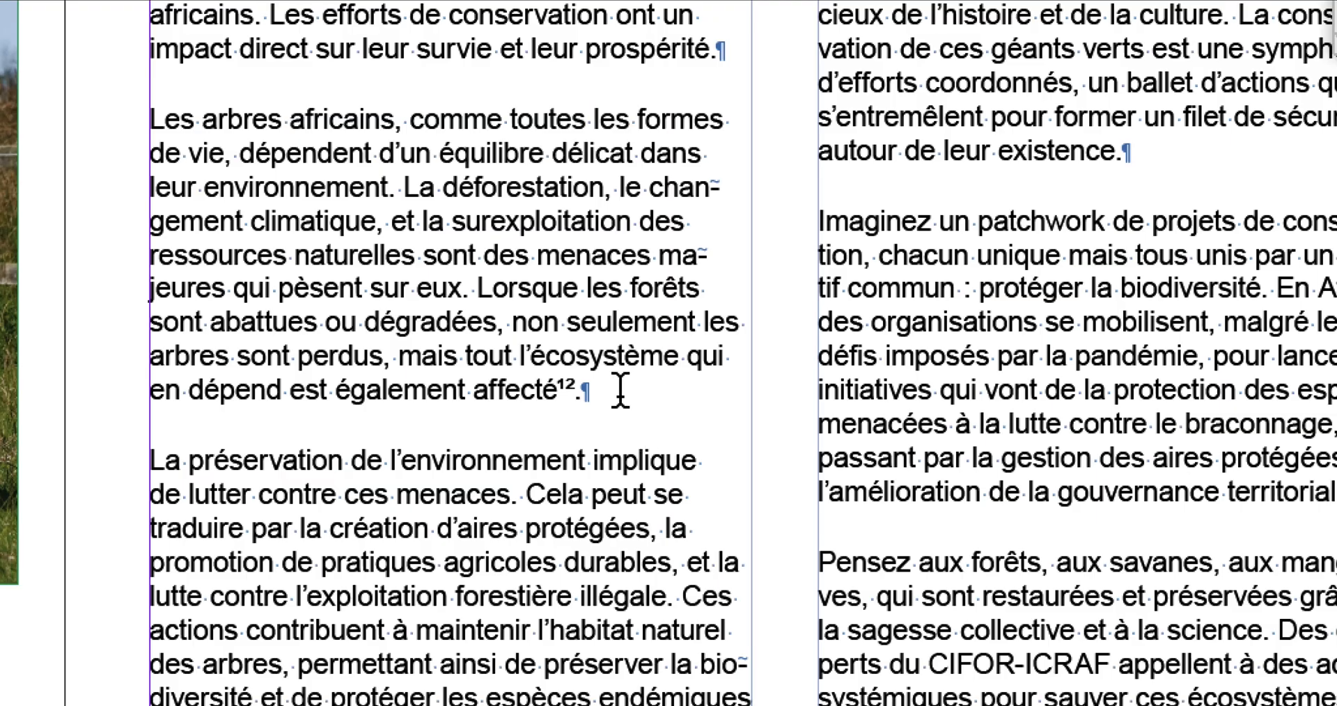
Insert an empty paragraph after the one ending "en dépend est également affecté¹²." in the first column of page 36
click(620, 390)
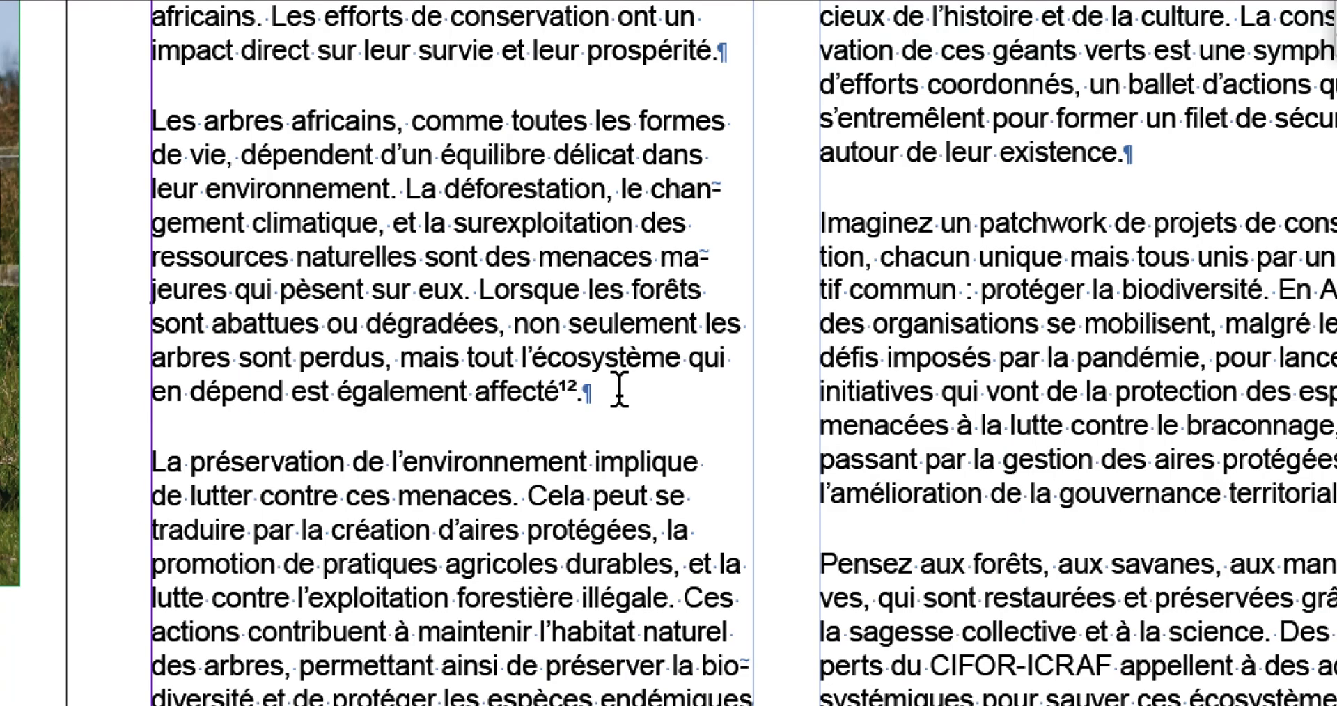
key(Return)
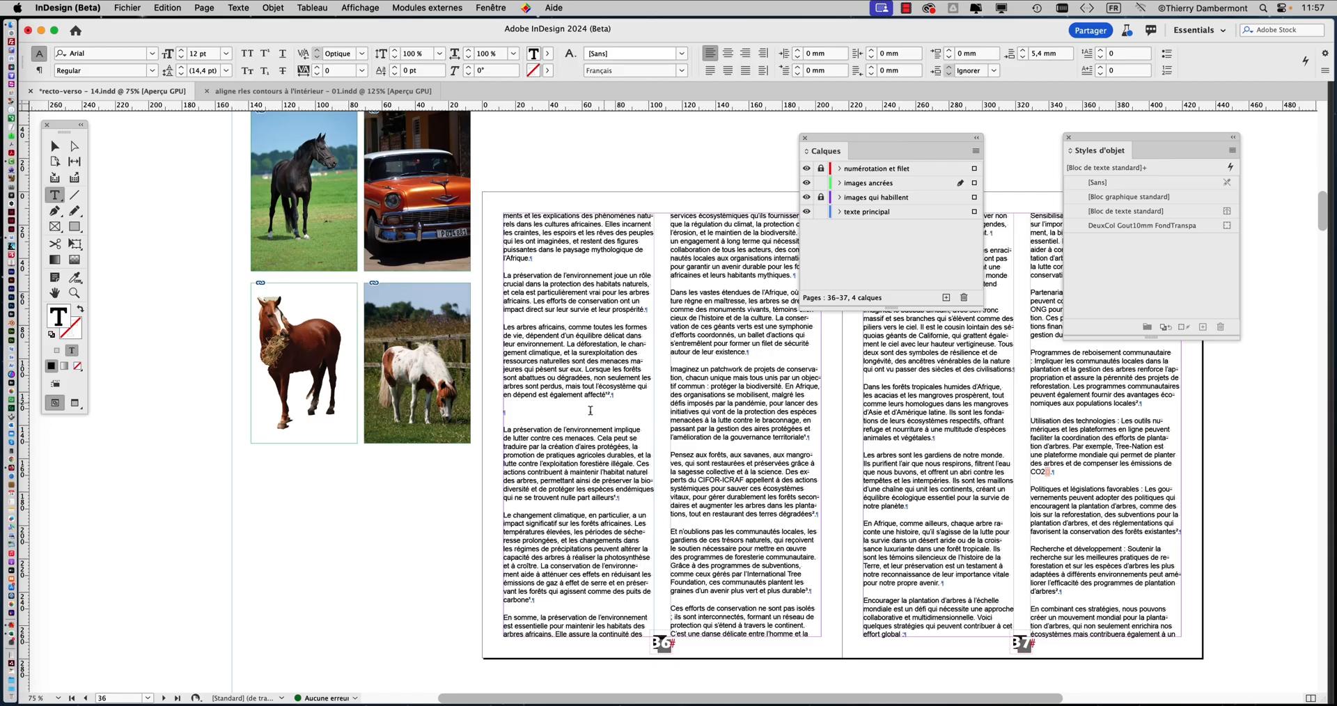
scroll(500, 410, up, 5)
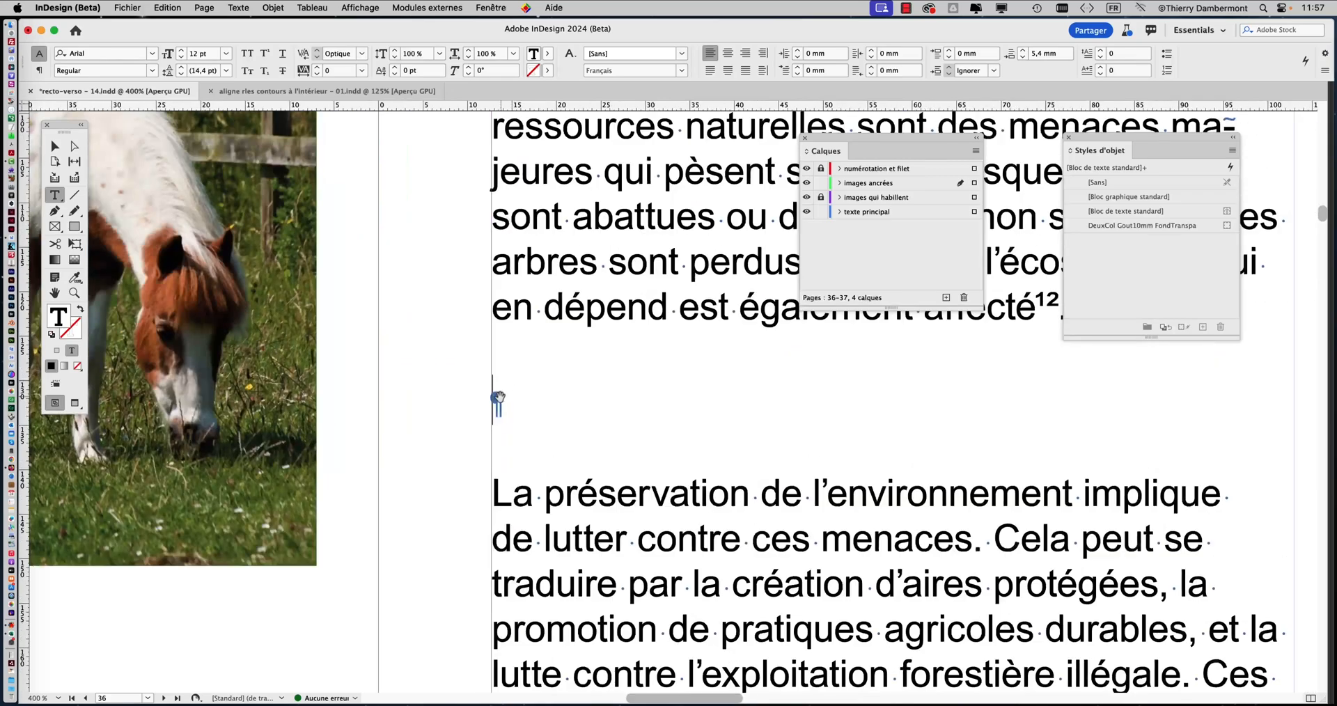
scroll(499, 399, up, 3)
scroll(491, 421, down, 5)
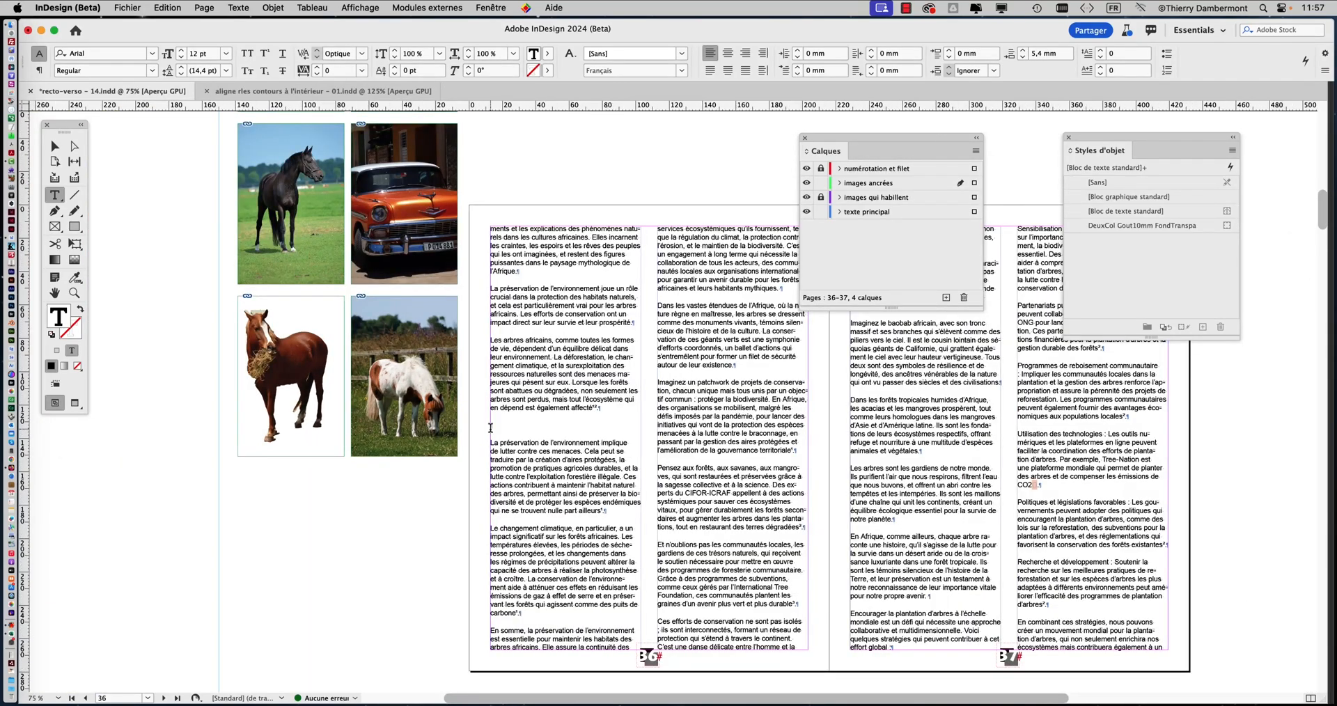
Select the black horse image on the pasteboard with the Selection tool and cut it to the clipboard
click(54, 145)
click(146, 146)
scroll(275, 194, up, 1)
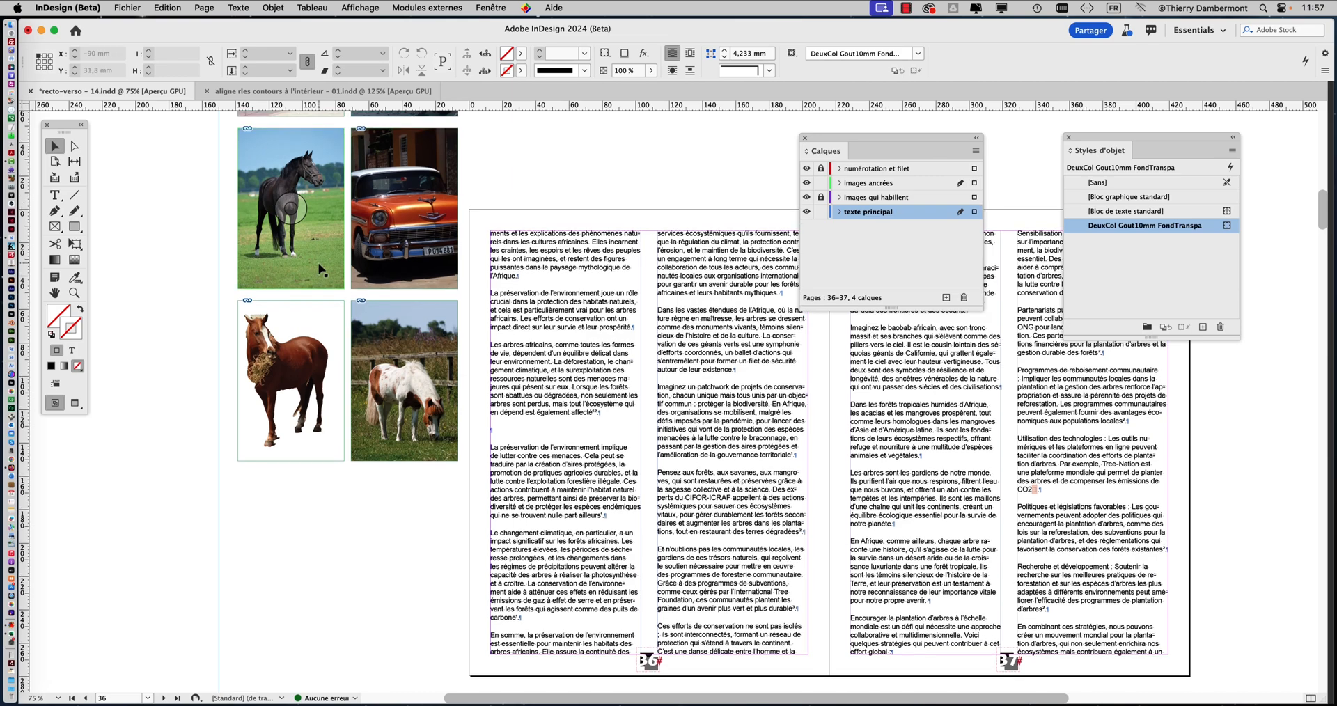
click(267, 174)
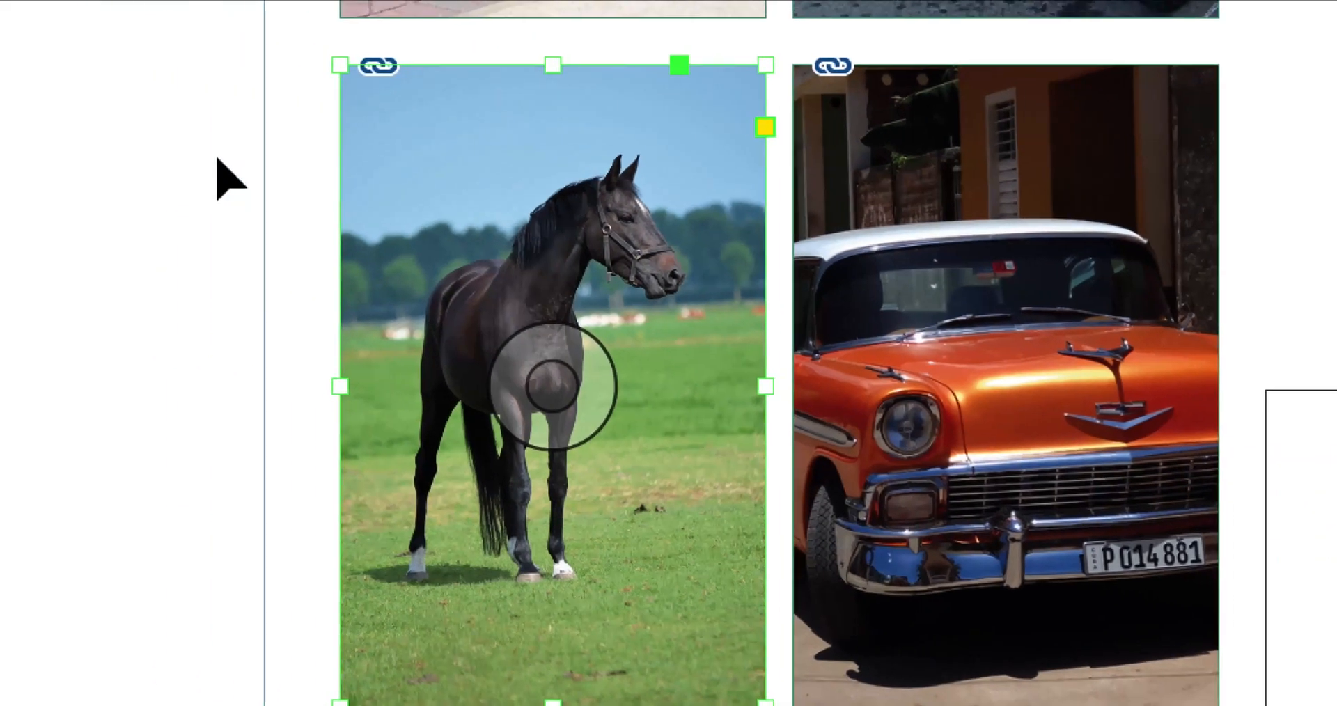
click(202, 154)
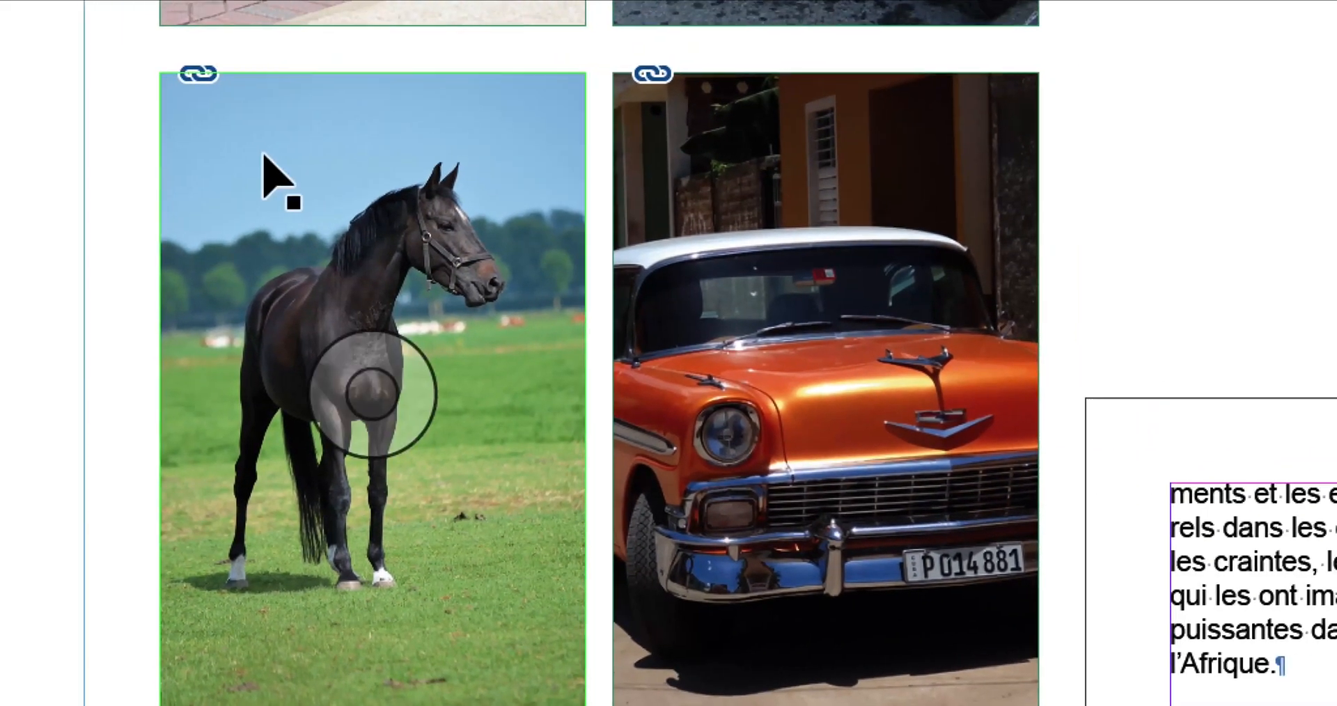
click(264, 158)
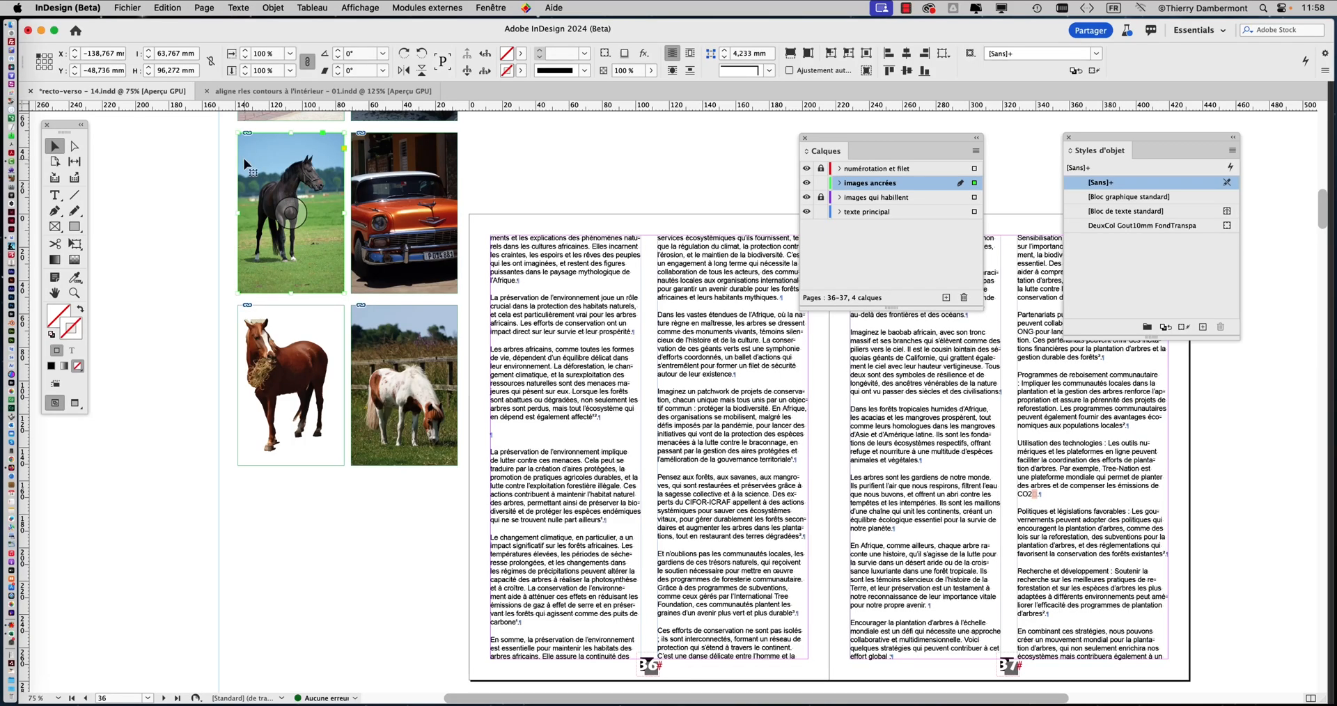
click(162, 8)
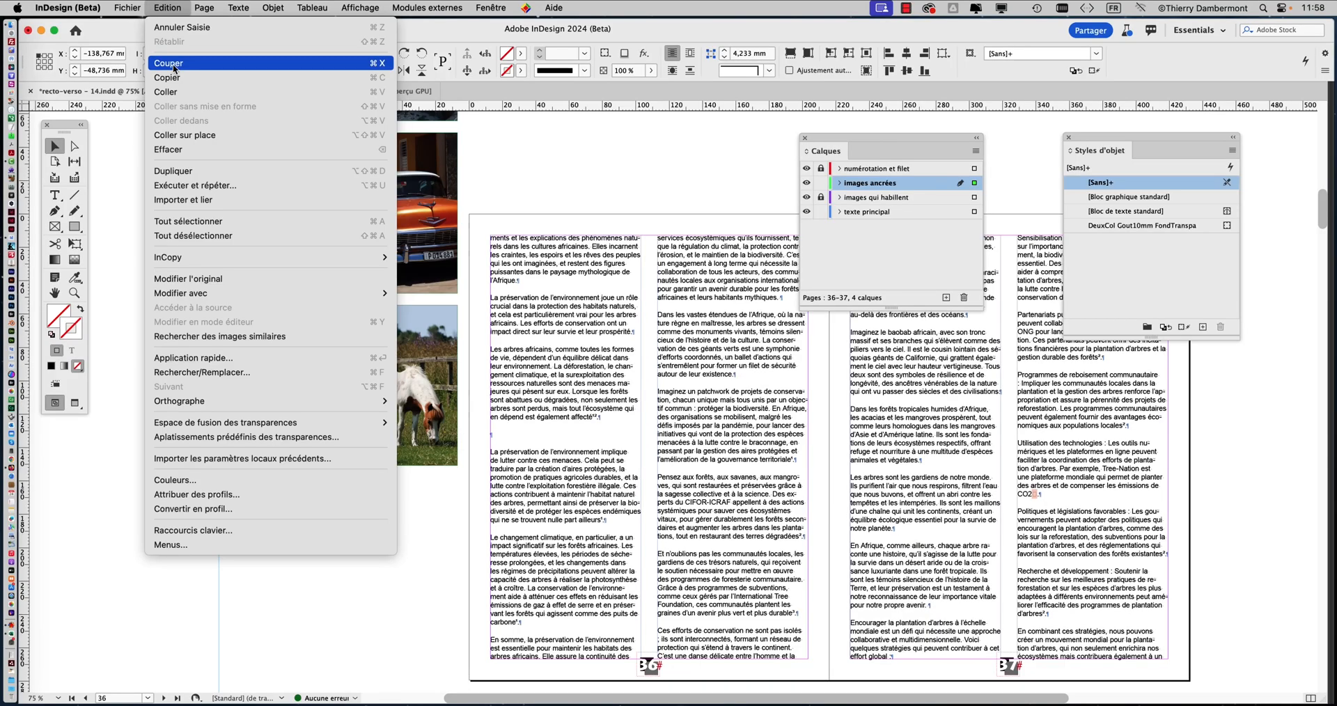
click(174, 65)
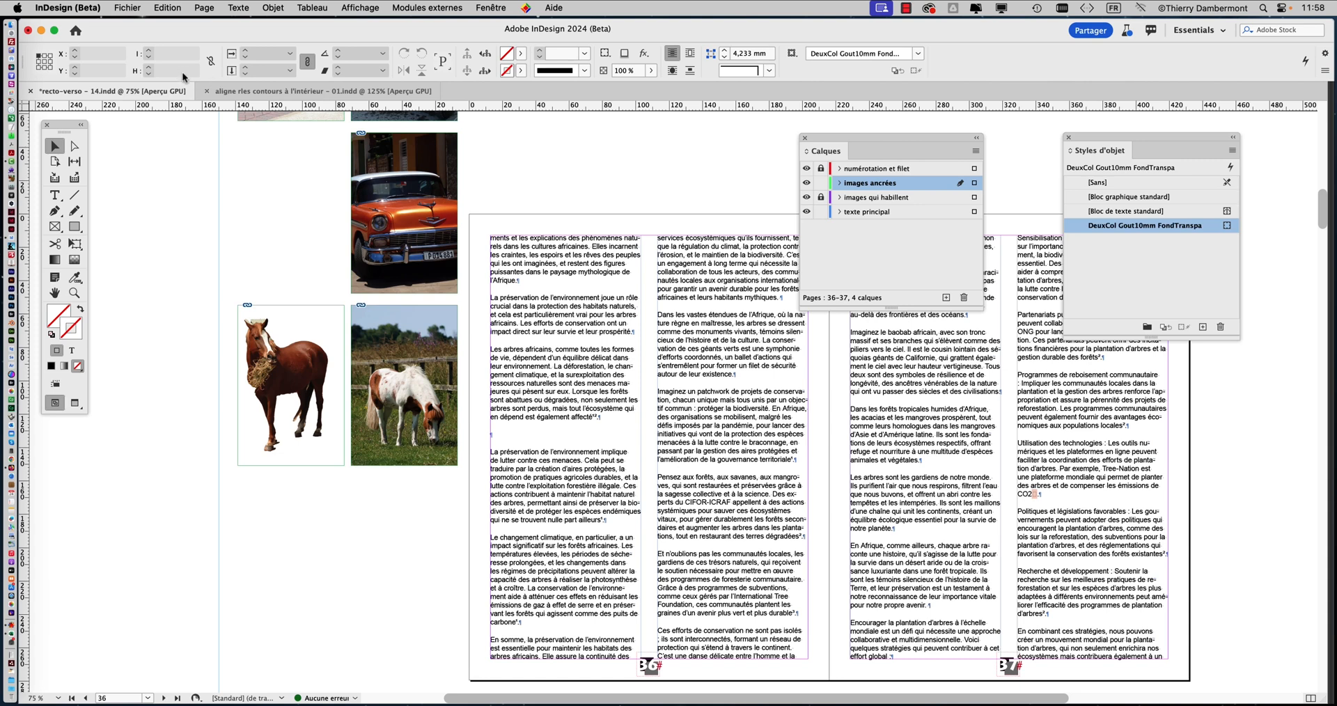
Paste the black horse image into the empty paragraph in the first column of page 36 with the Type tool
drag(62, 127, 182, 132)
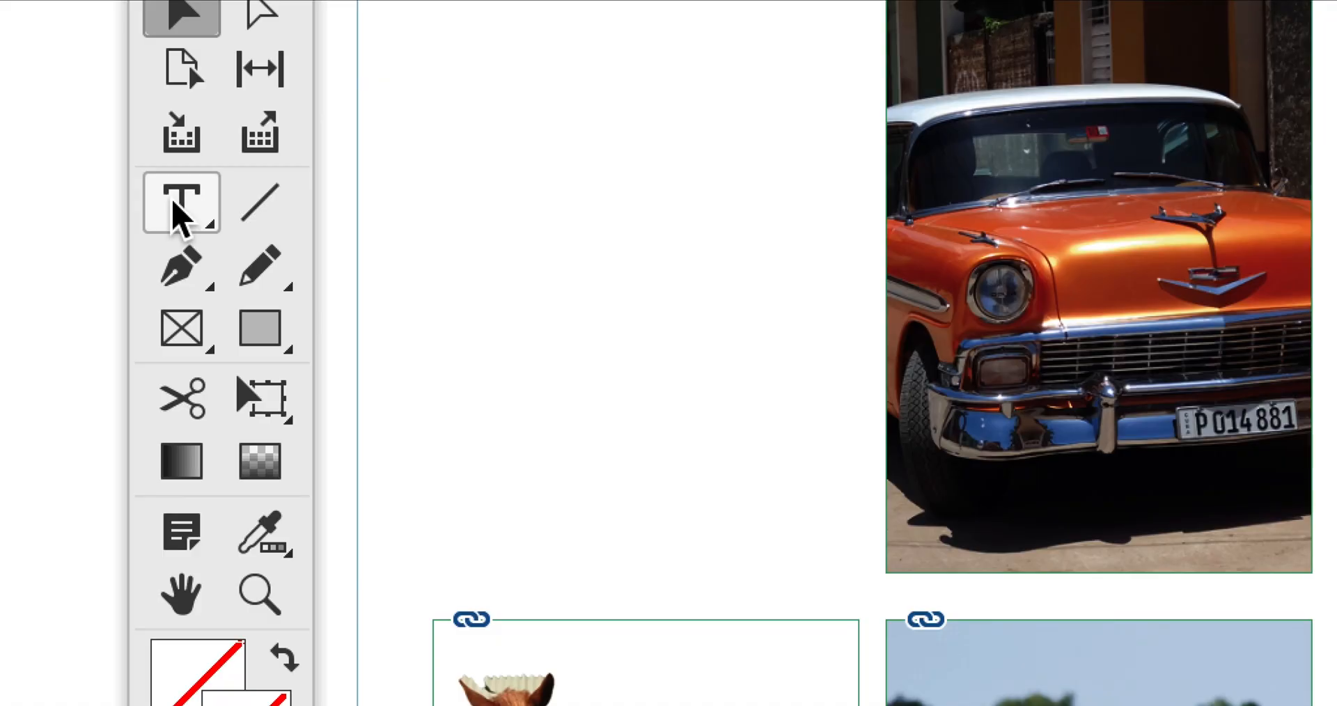
click(173, 202)
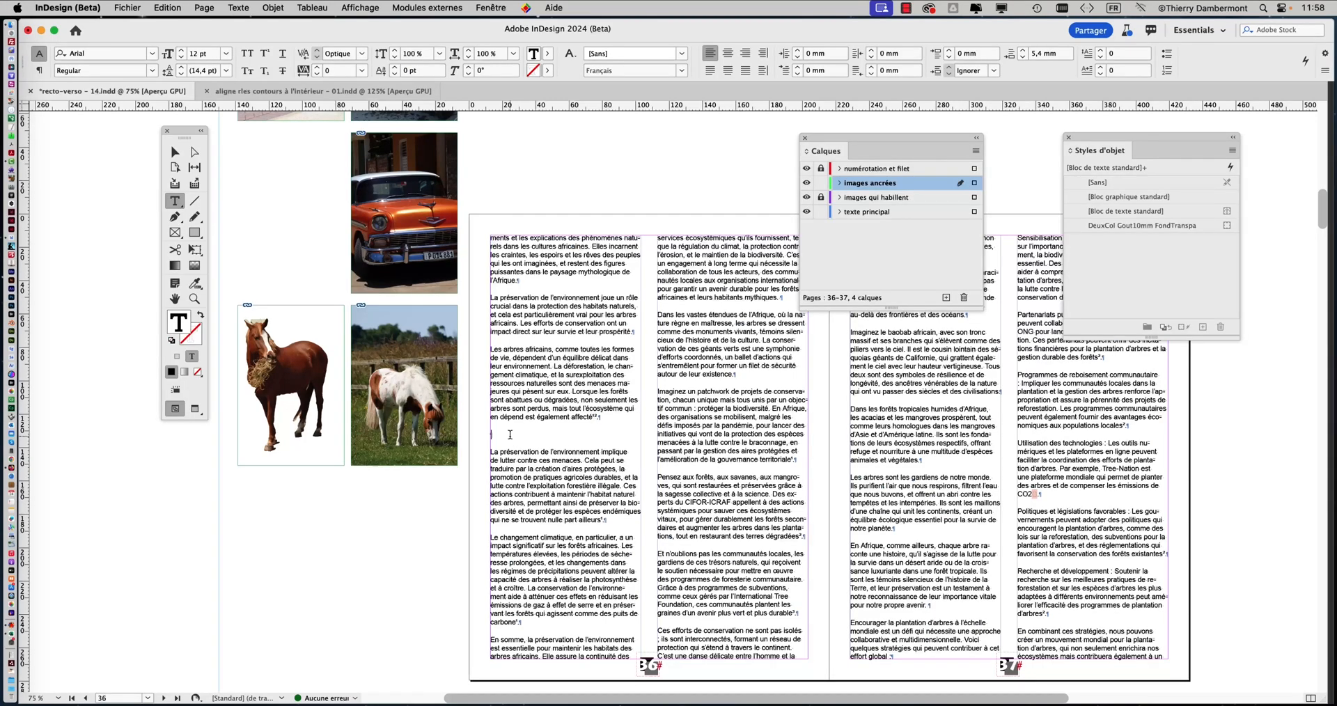
key(super)
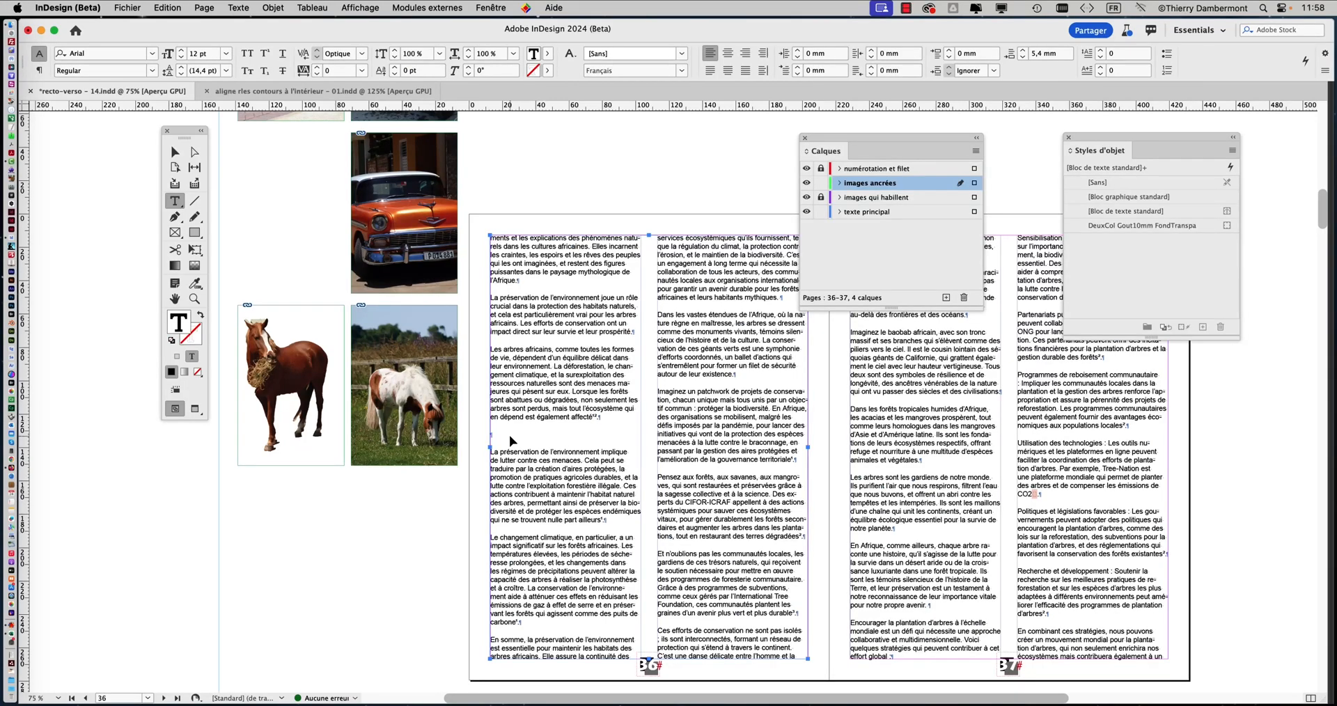
key(super+v)
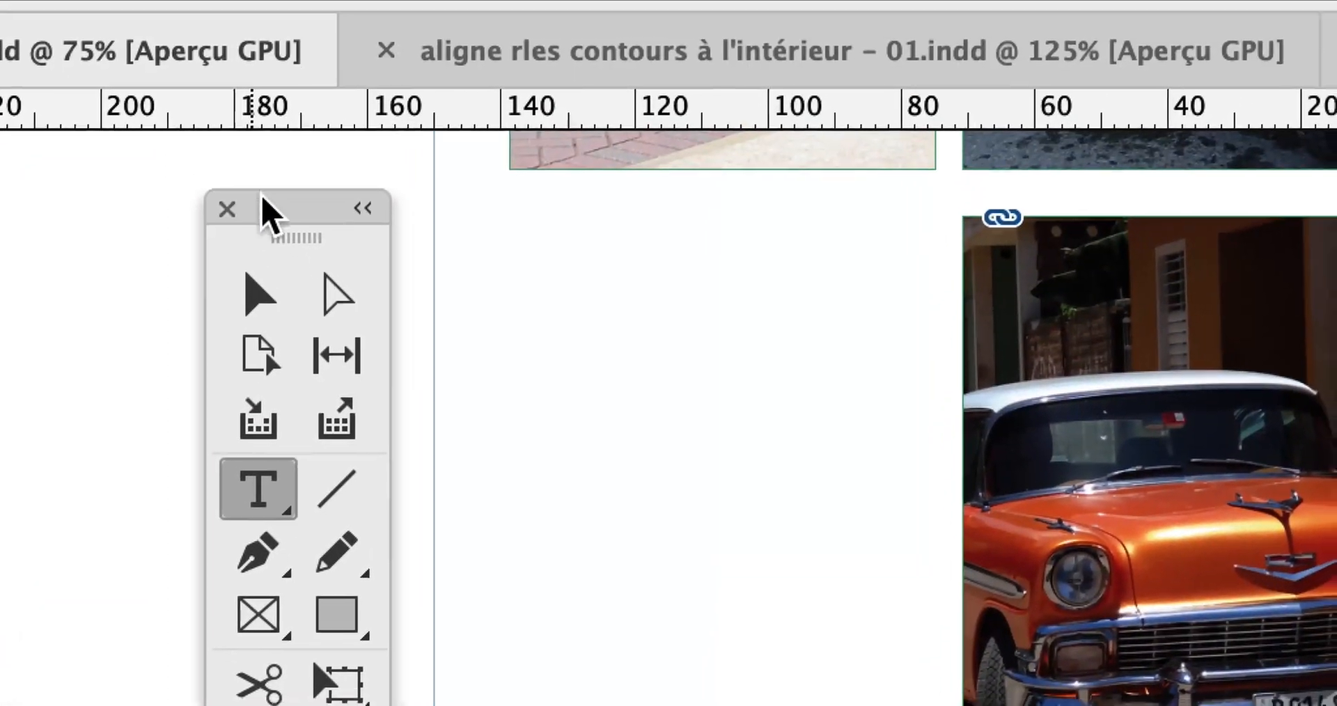
Select the anchored black horse image and enlarge it proportionally with the Free Transform tool to about 96 × 144 mm
drag(256, 118, 1296, 617)
click(461, 389)
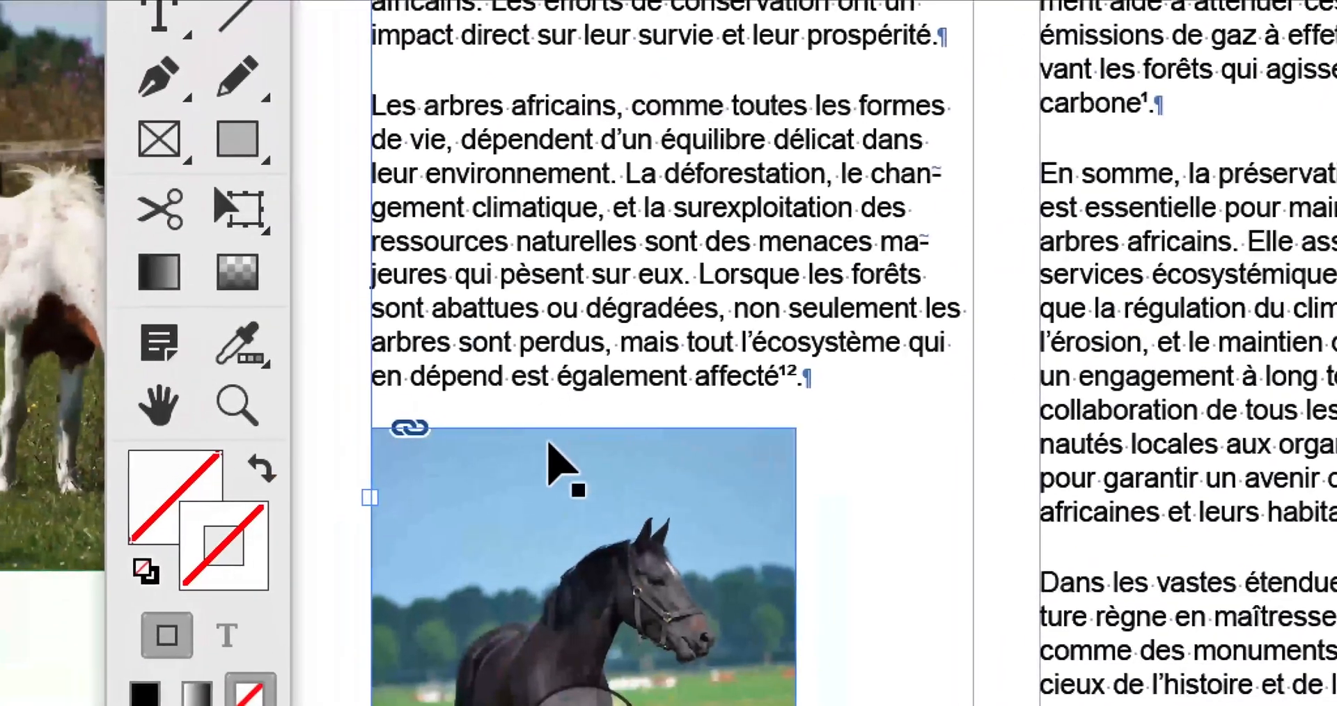
click(599, 574)
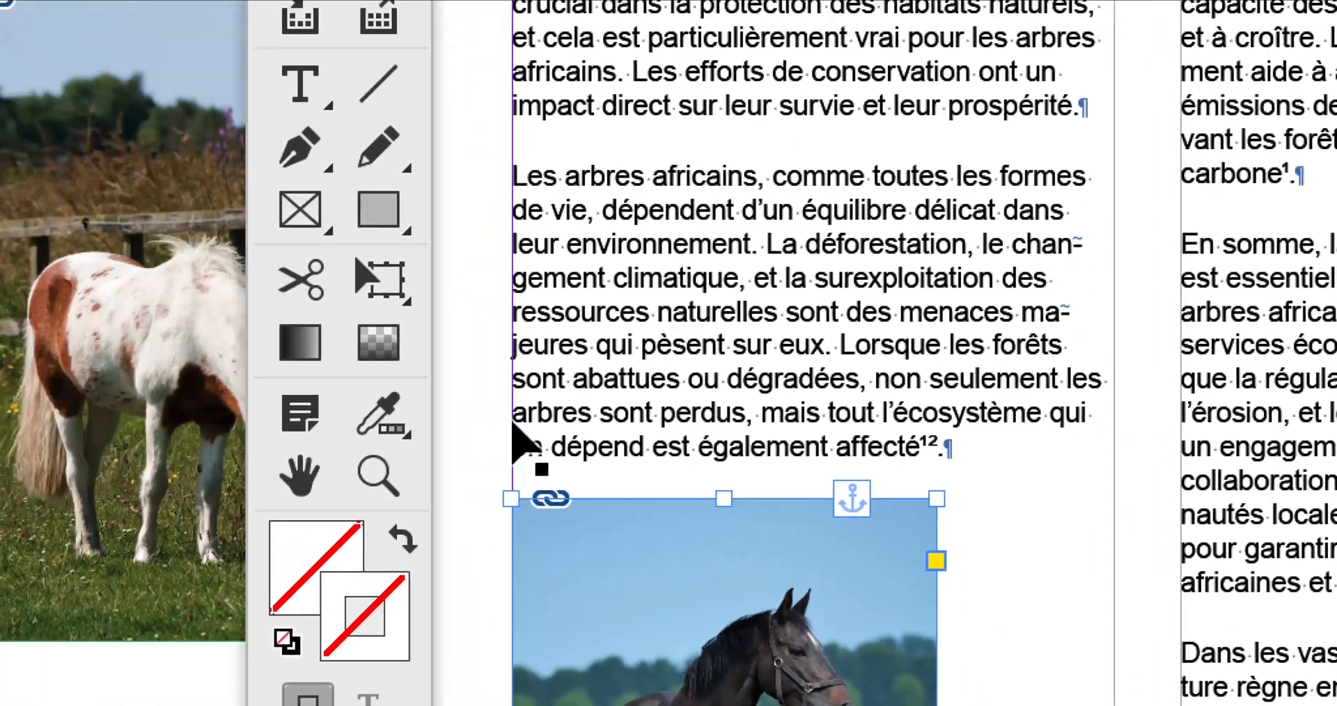
click(240, 205)
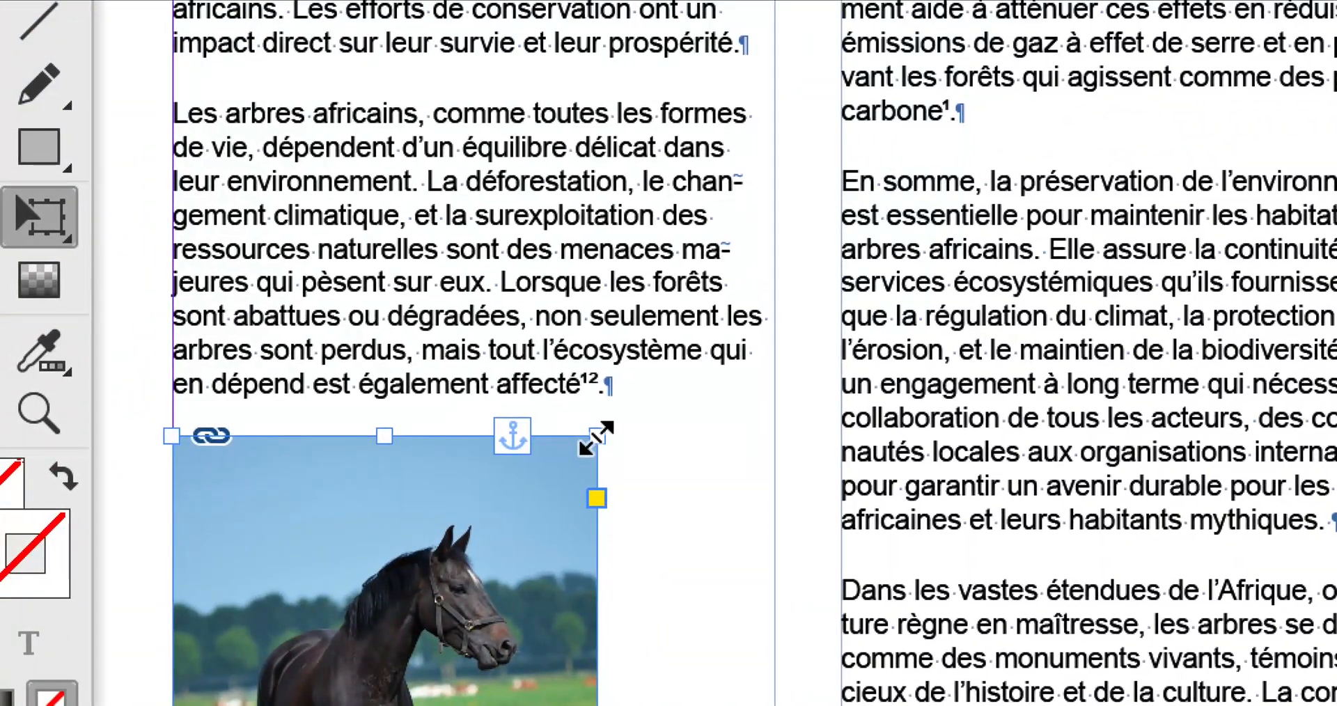
drag(597, 438, 369, 590)
drag(553, 470, 1192, 192)
drag(680, 414, 396, 493)
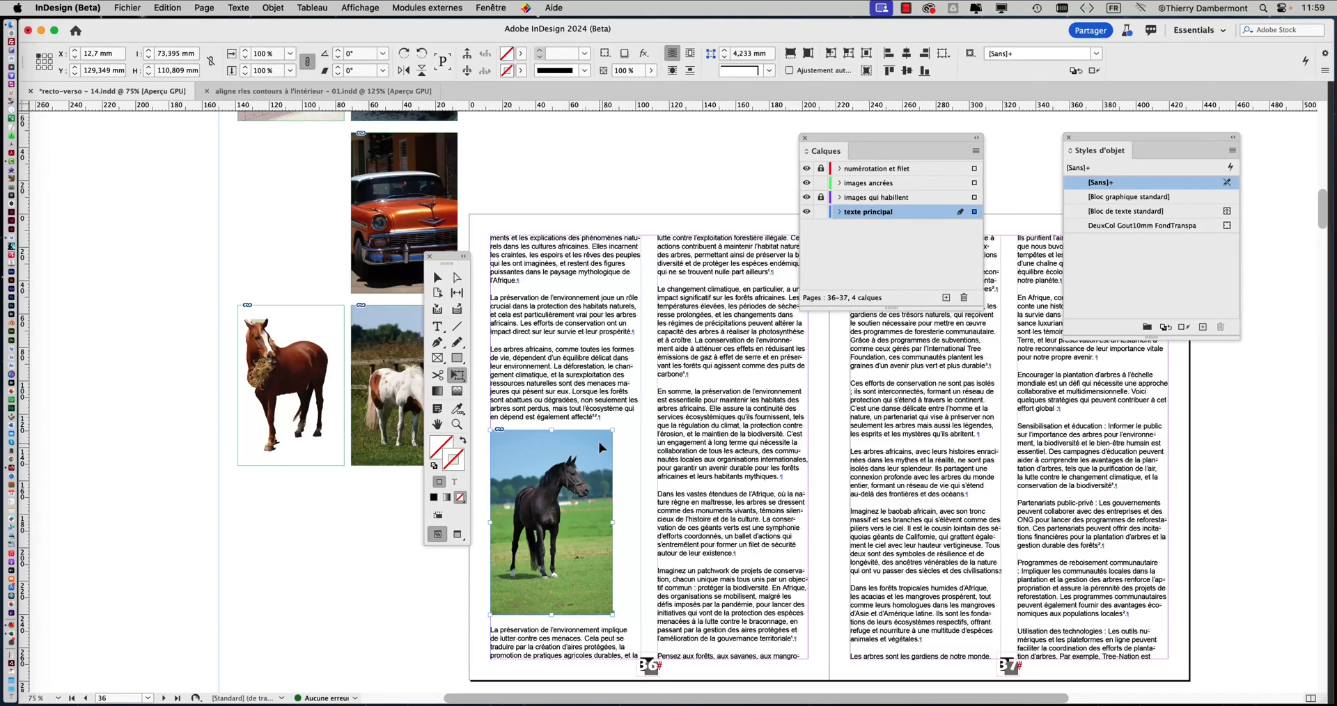
drag(612, 430, 651, 376)
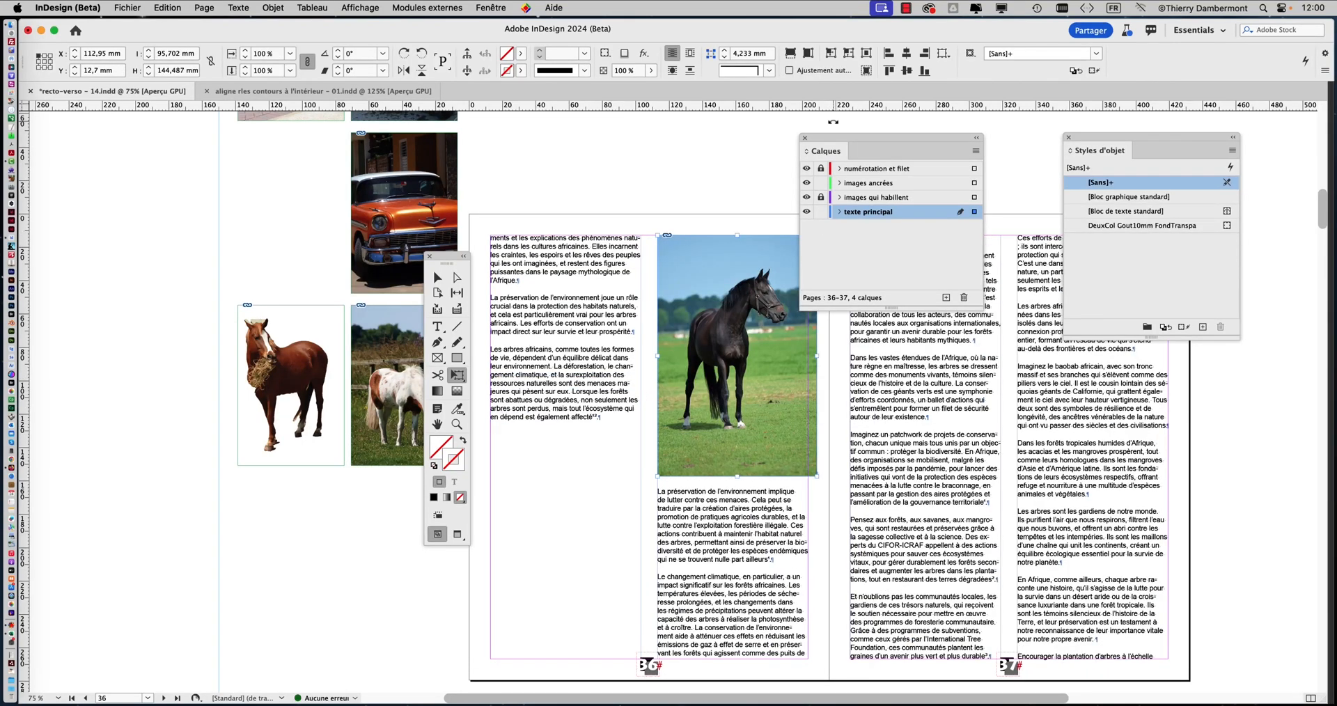
Move the Calques panel clear of the image and scale the black horse down proportionally to about 69 × 104 mm
drag(825, 140, 925, 140)
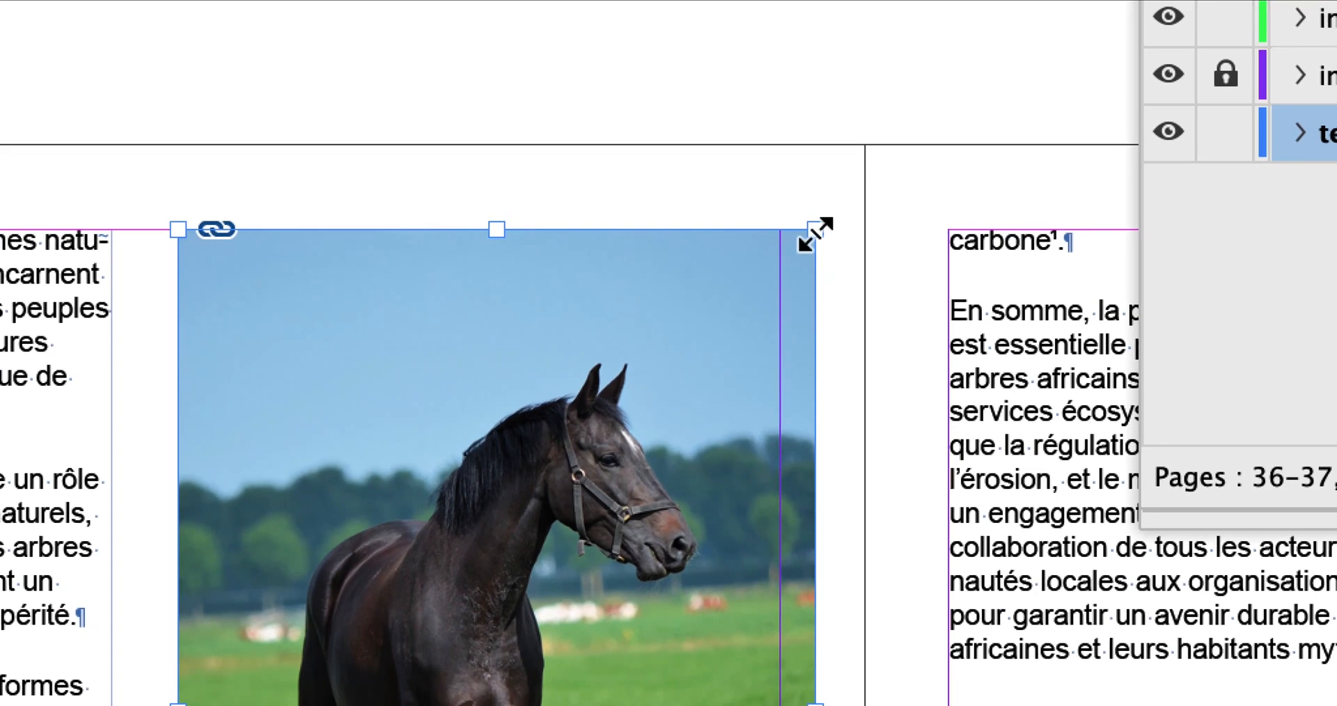
drag(830, 269, 747, 372)
drag(797, 255, 727, 342)
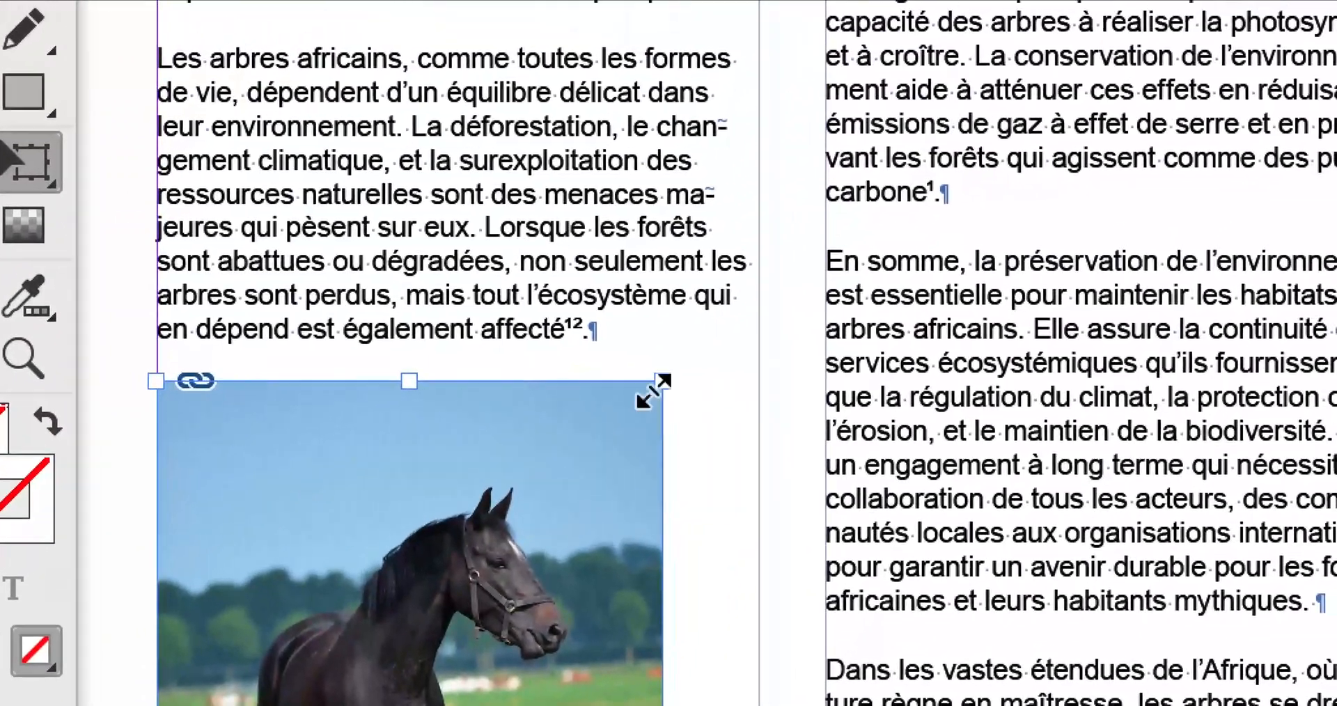
drag(921, 306, 879, 371)
drag(647, 402, 651, 418)
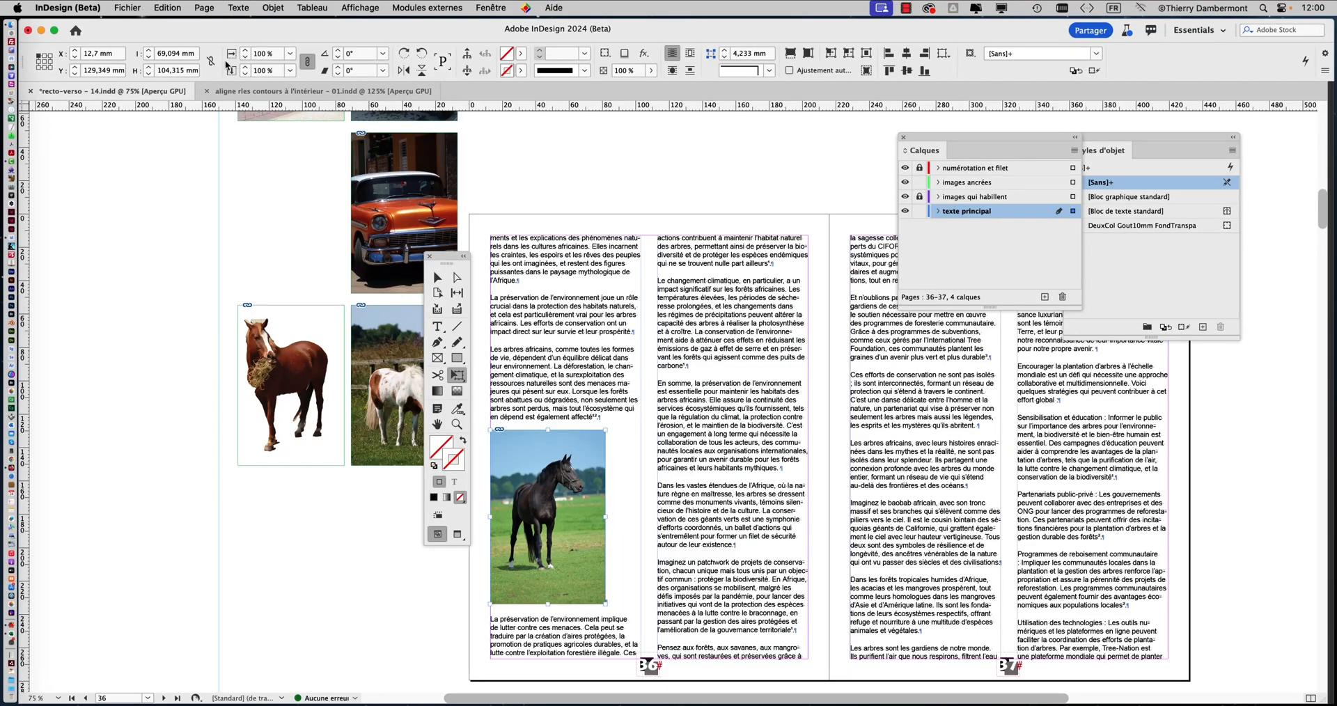
Switch to the Selection tool and display the Informations panel beside the black horse image to read its effective resolution
drag(455, 263, 278, 224)
click(260, 239)
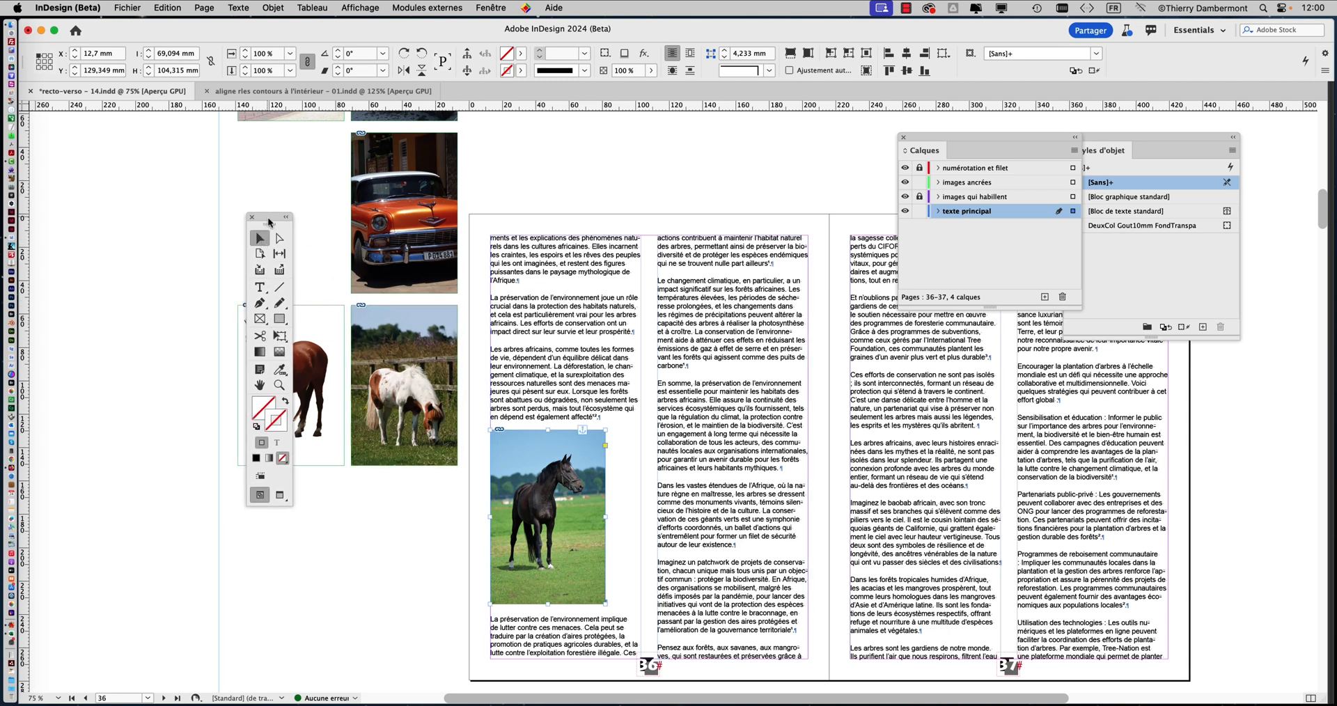
drag(269, 221, 118, 167)
click(490, 7)
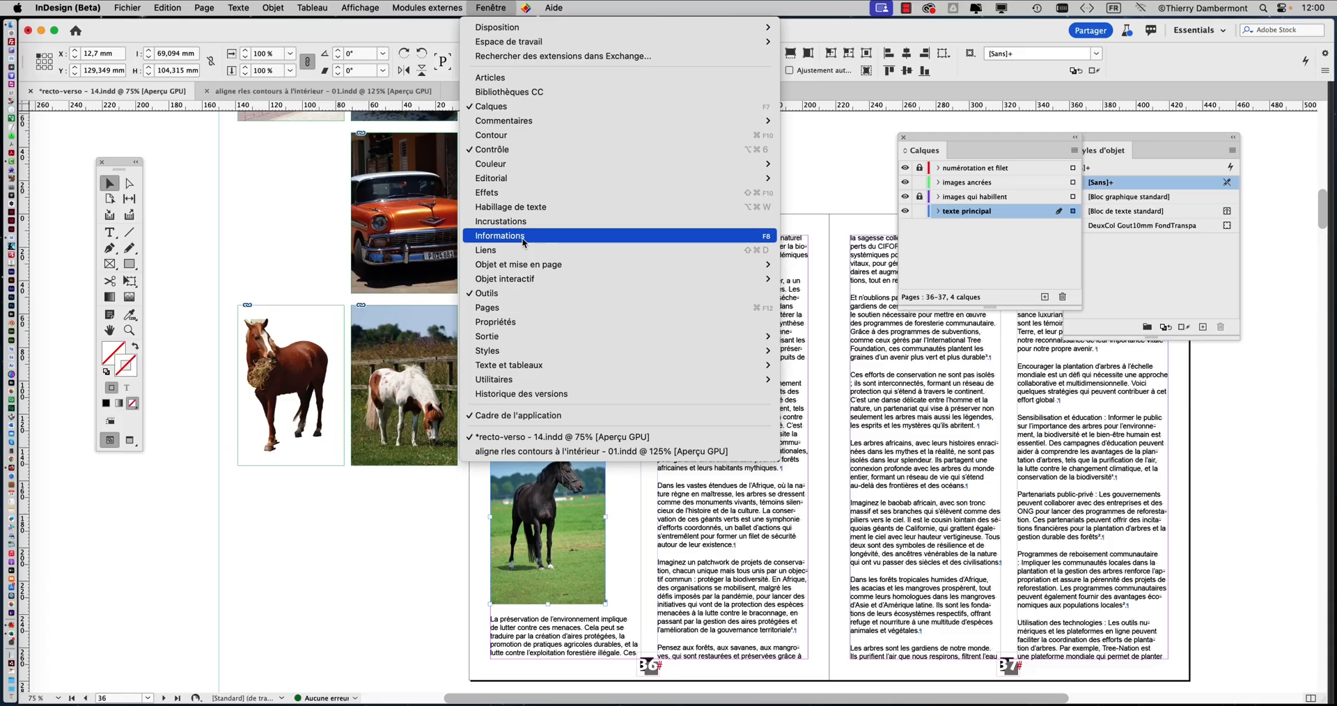
click(521, 237)
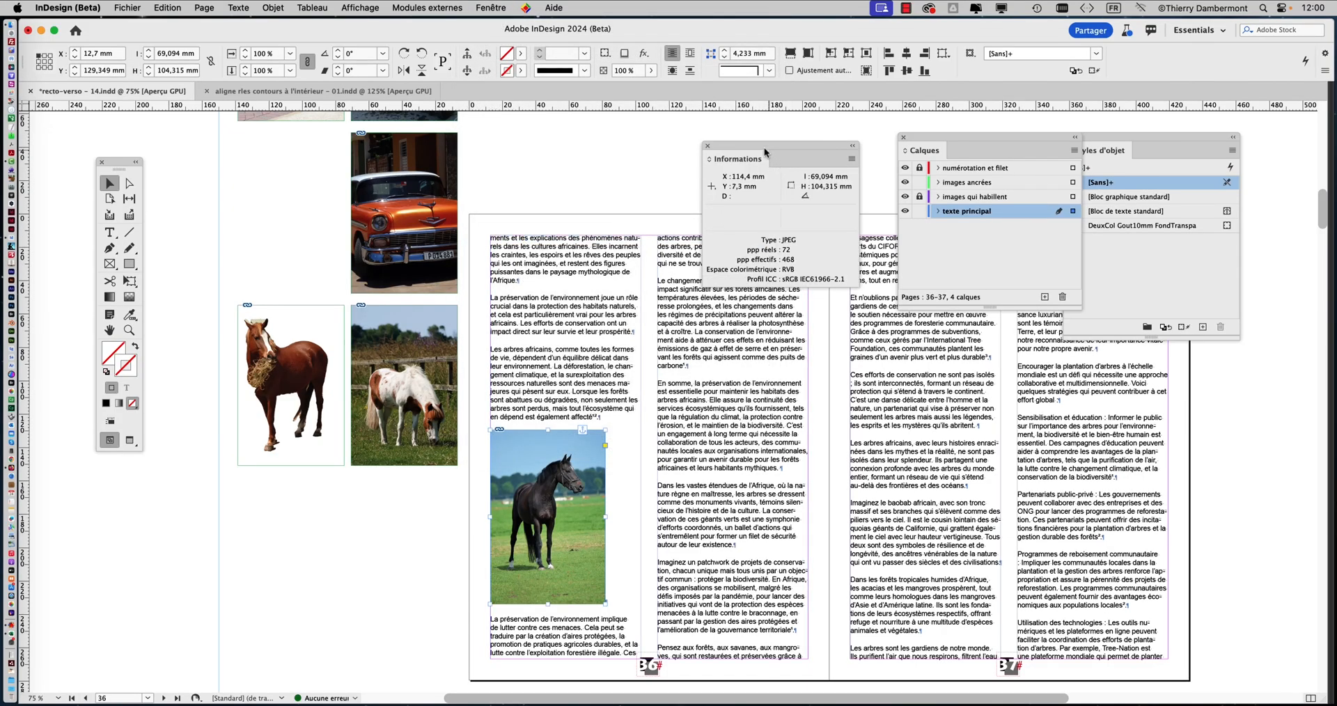
drag(751, 147, 668, 385)
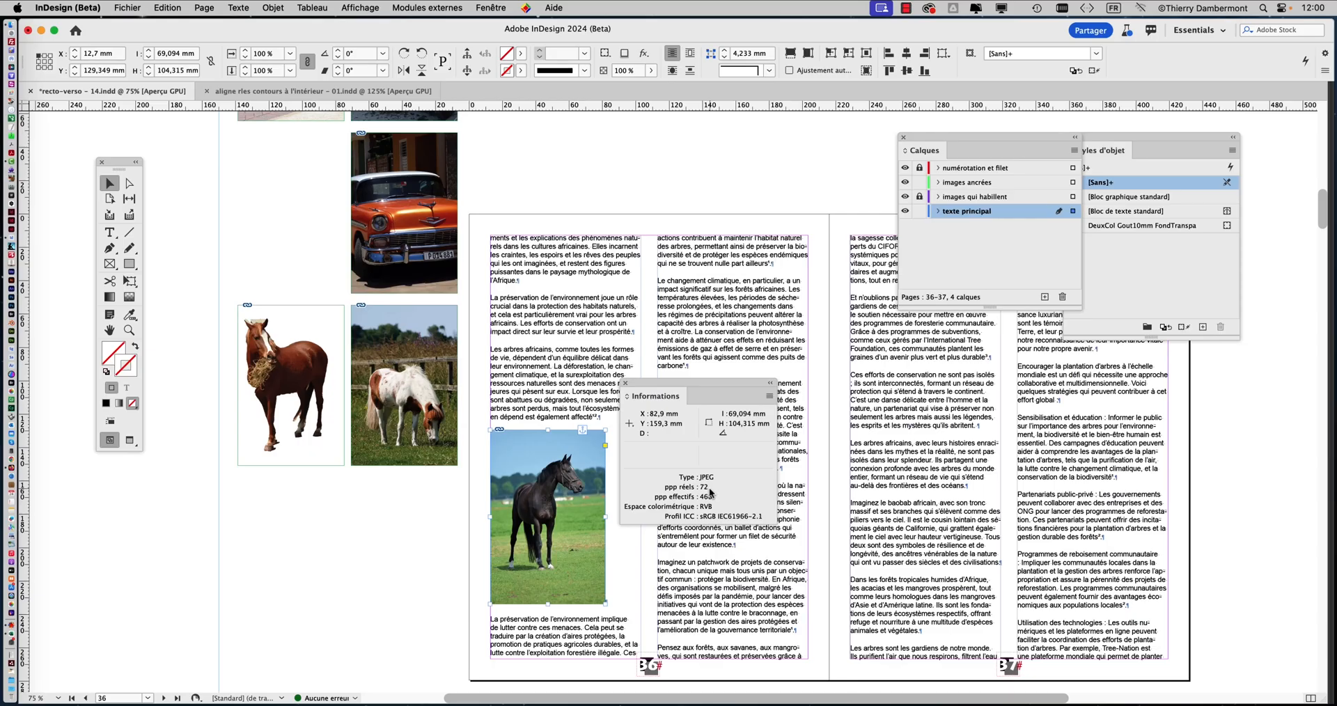
drag(683, 383, 773, 380)
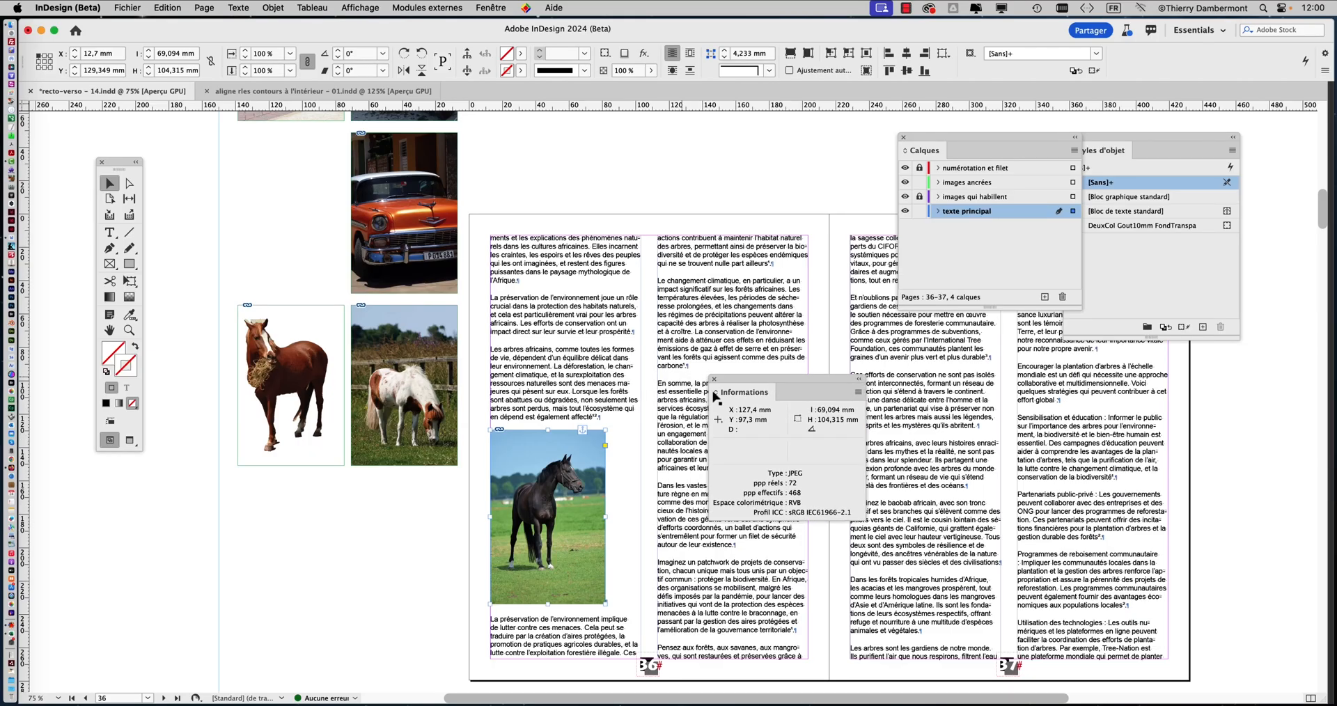
Distort the black horse image to about 68 × 113 mm with Free Transform and compare its effective resolutions in the Informations panel
drag(122, 160, 454, 314)
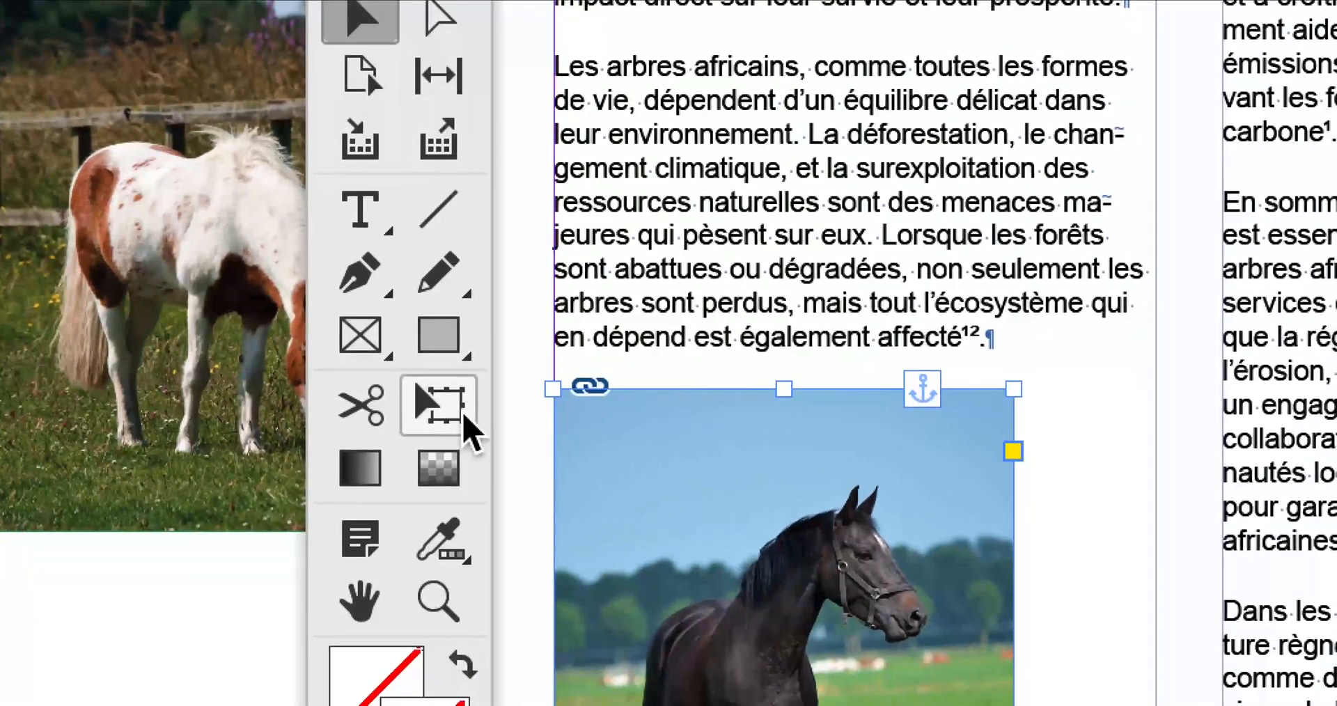
click(440, 404)
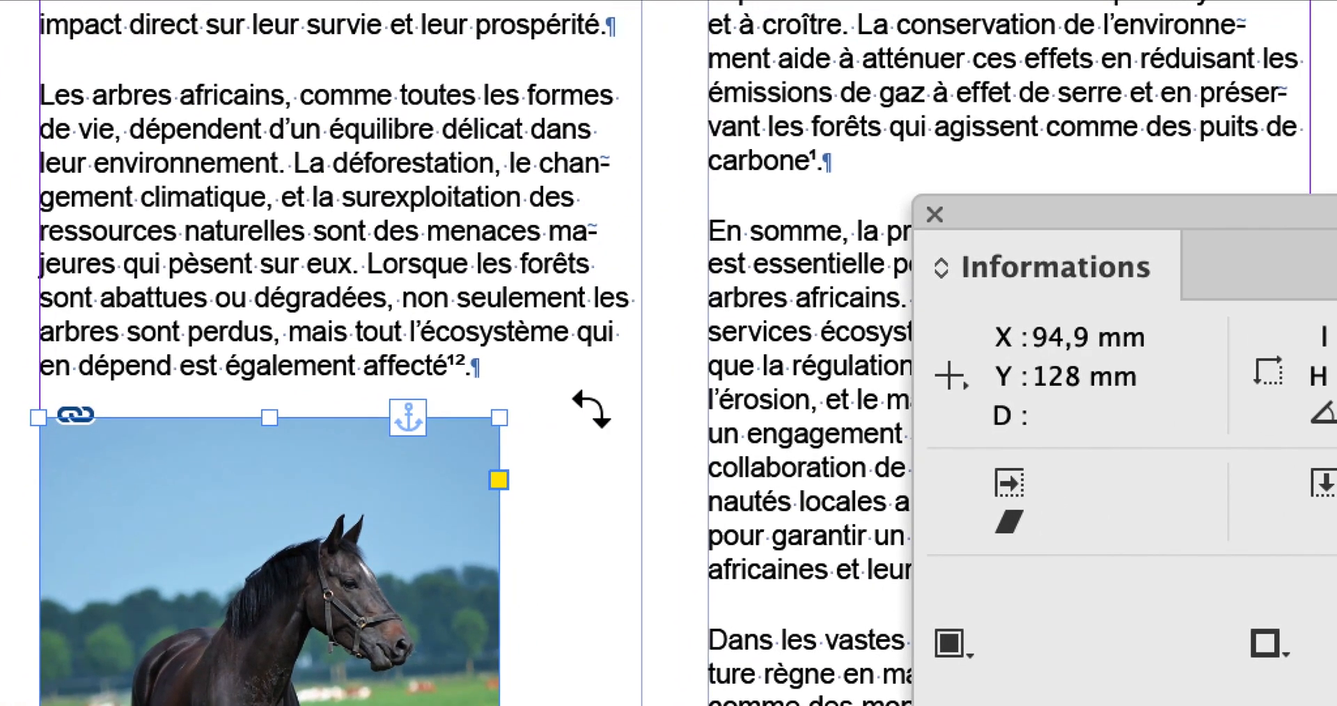
key(space)
drag(655, 406, 613, 247)
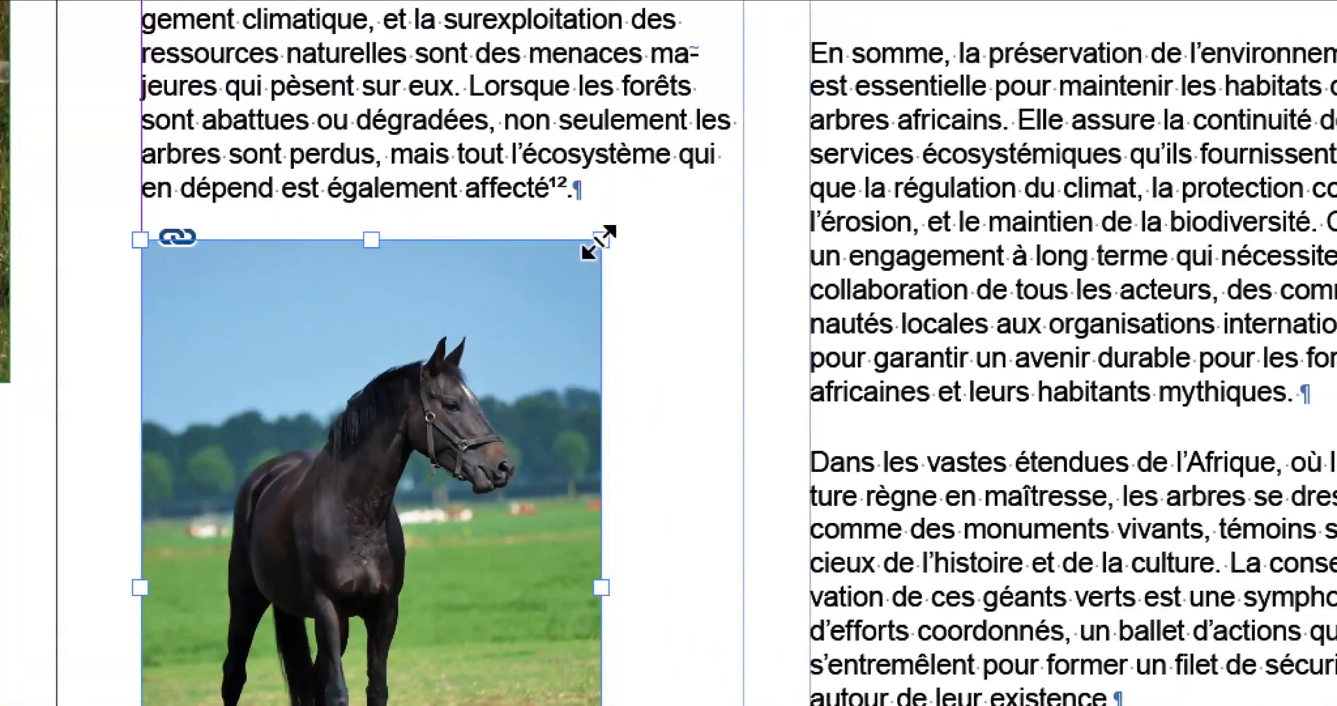
mouse_move(599, 242)
mouse_down()
mouse_move(621, 228)
mouse_move(586, 245)
mouse_move(626, 233)
mouse_move(597, 228)
mouse_up()
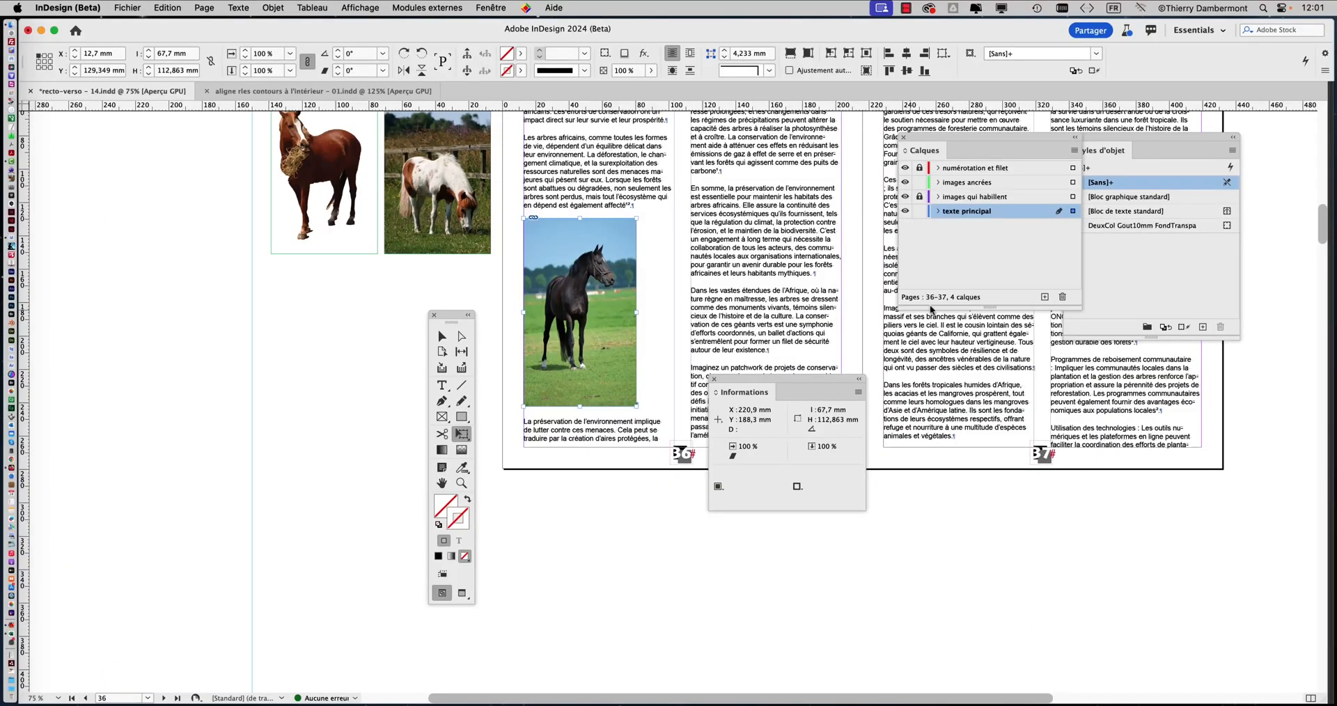
click(443, 335)
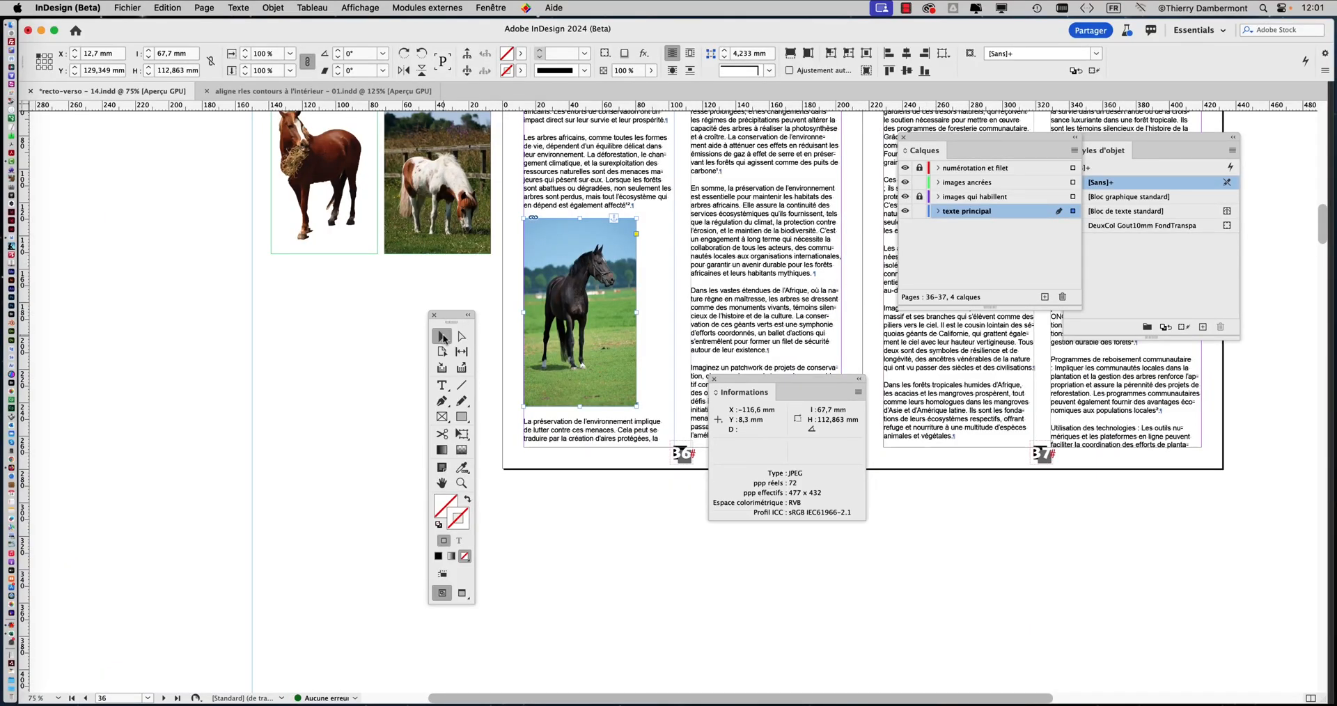
drag(730, 381, 668, 239)
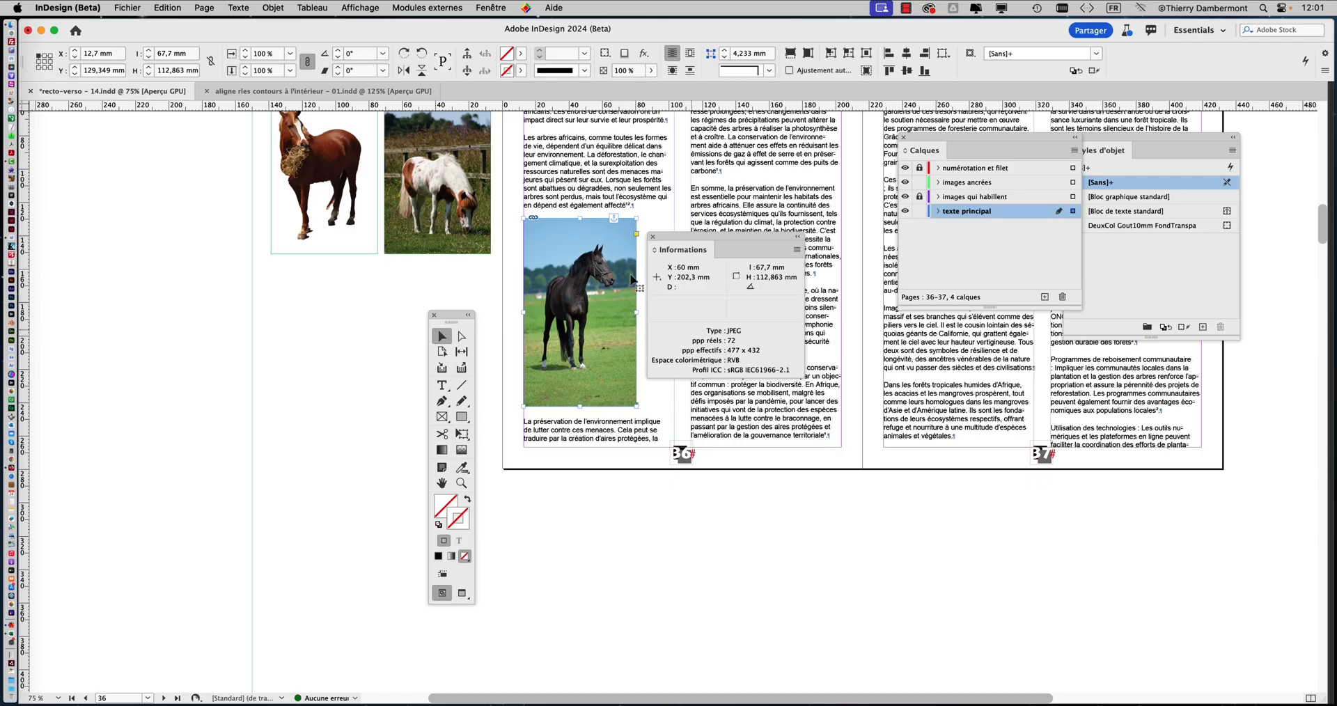
Fit the black horse picture so that it fills its frame proportionally, and move the Informations panel up
click(272, 7)
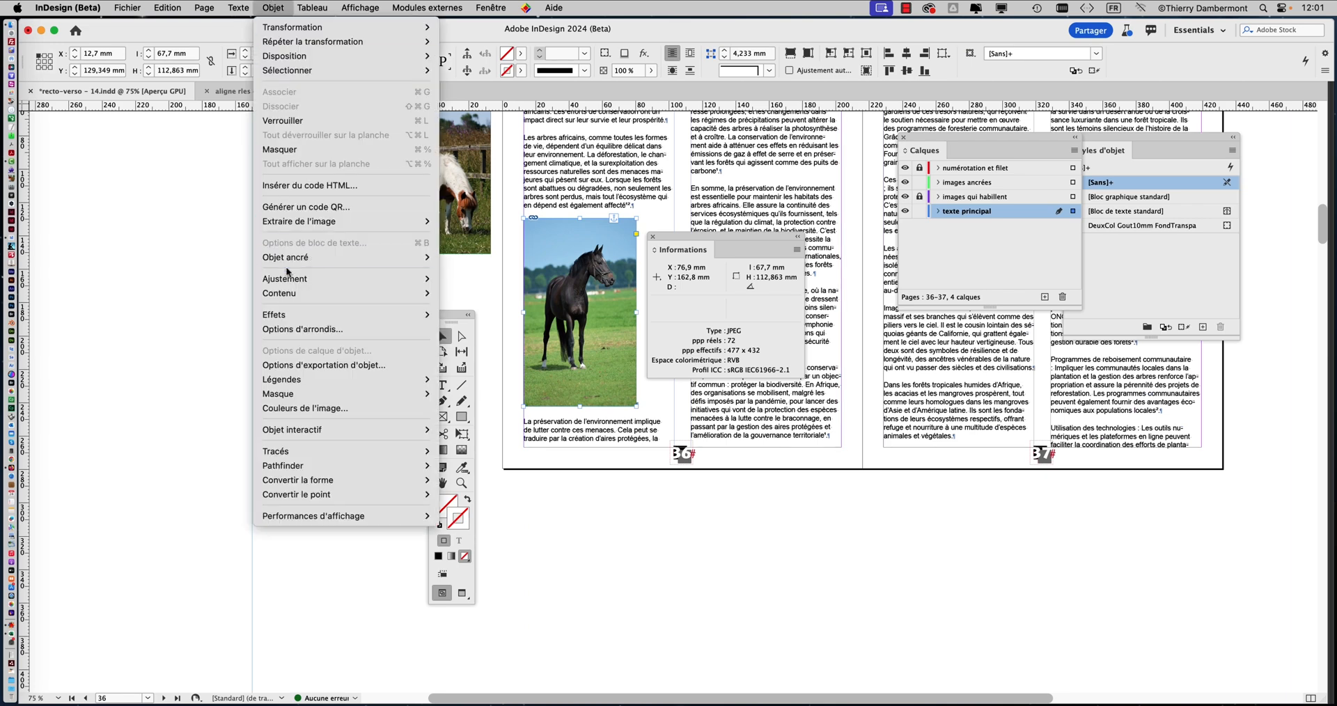
mouse_move(414, 279)
click(469, 278)
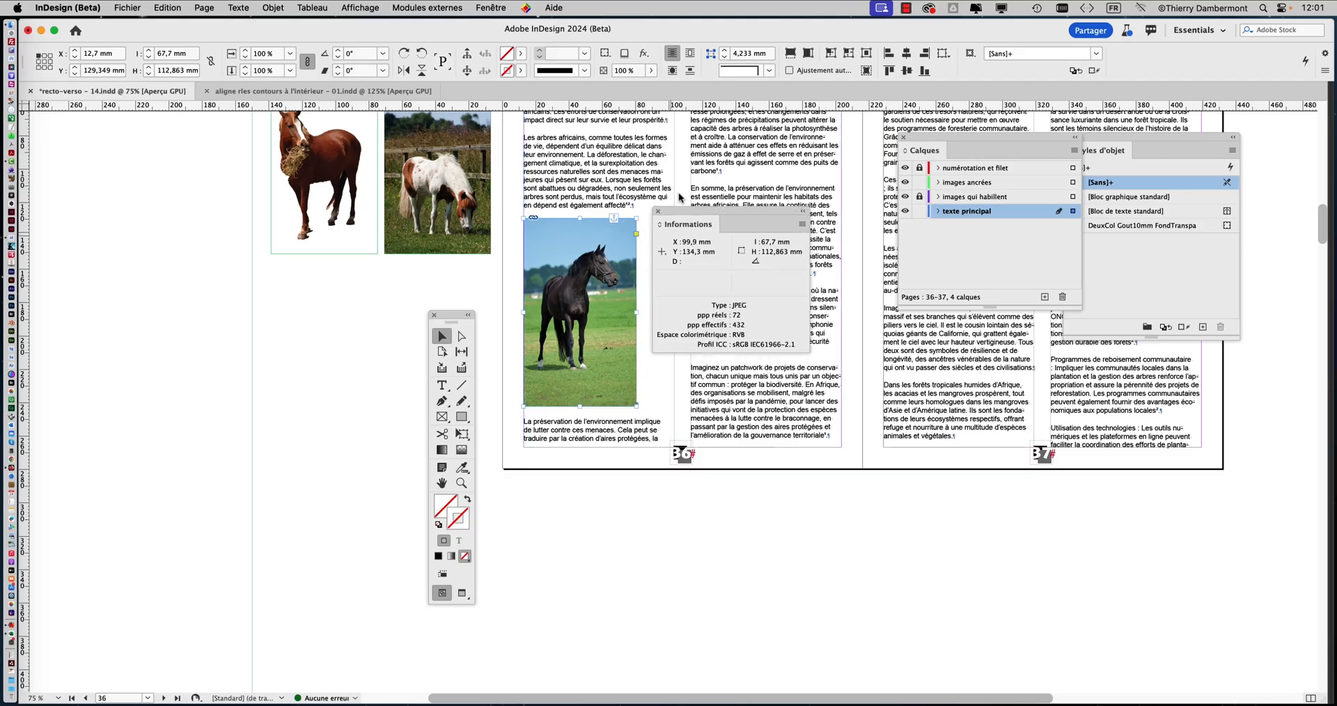
drag(677, 212, 684, 164)
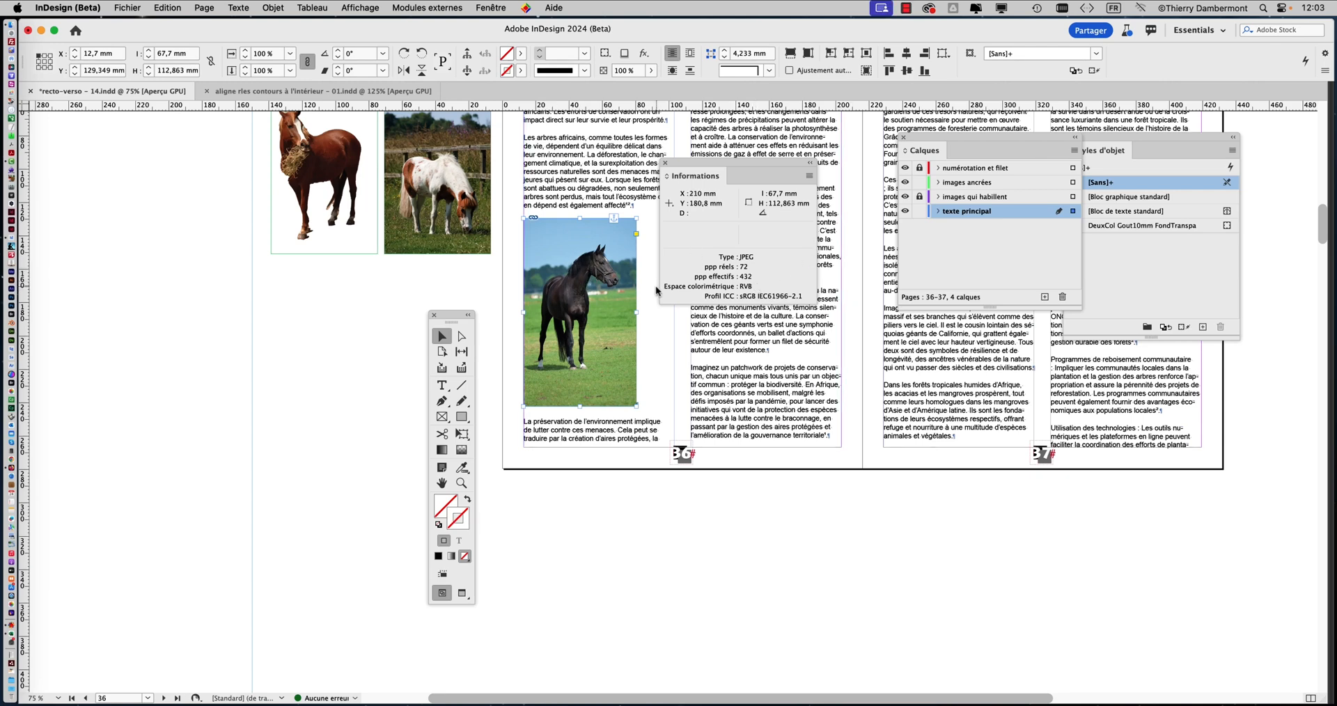
Open the original file of the black horse image for editing in Adobe Photoshop 2024.app 25.9
right_click(563, 245)
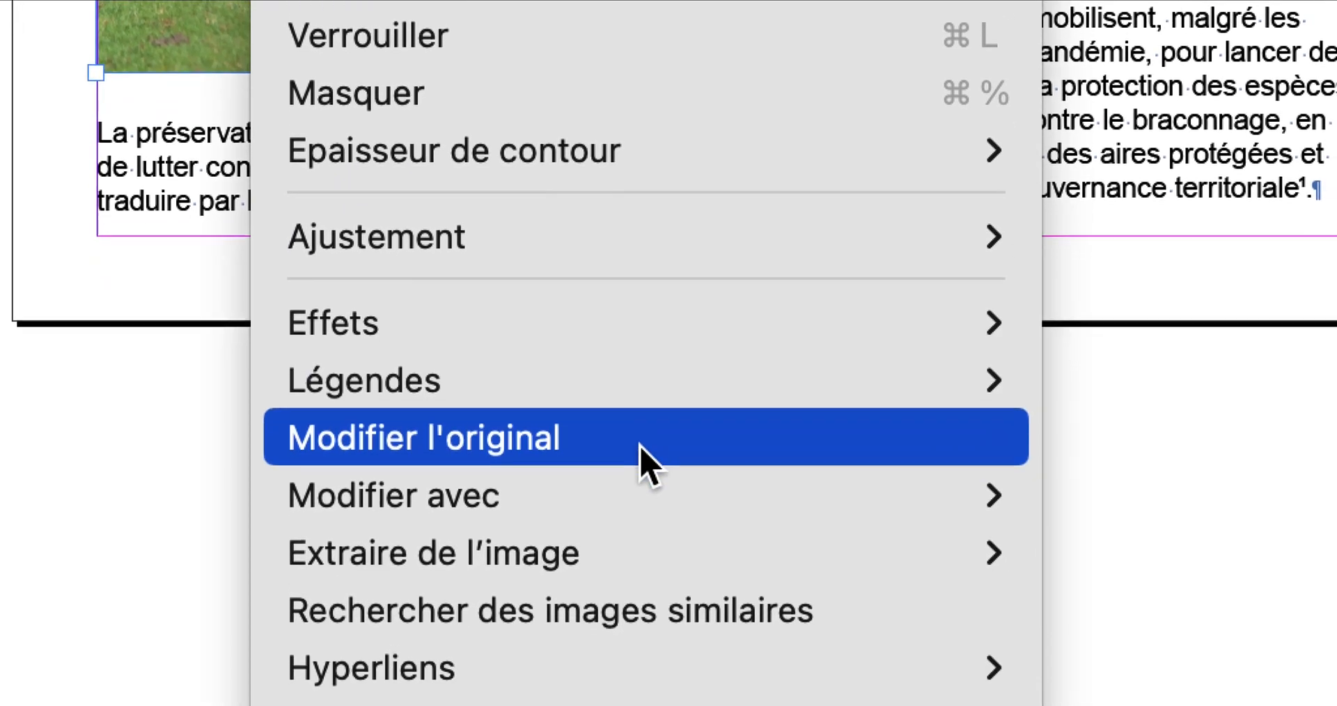
mouse_move(654, 496)
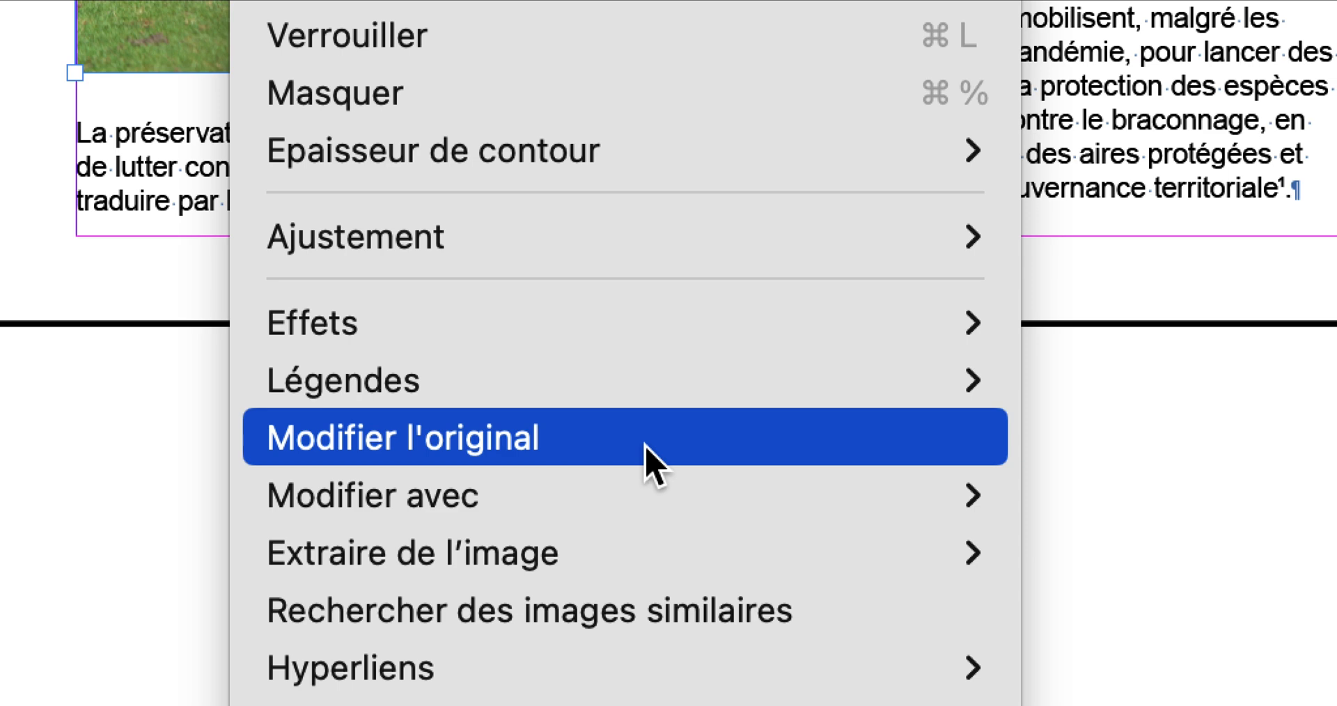
mouse_move(630, 496)
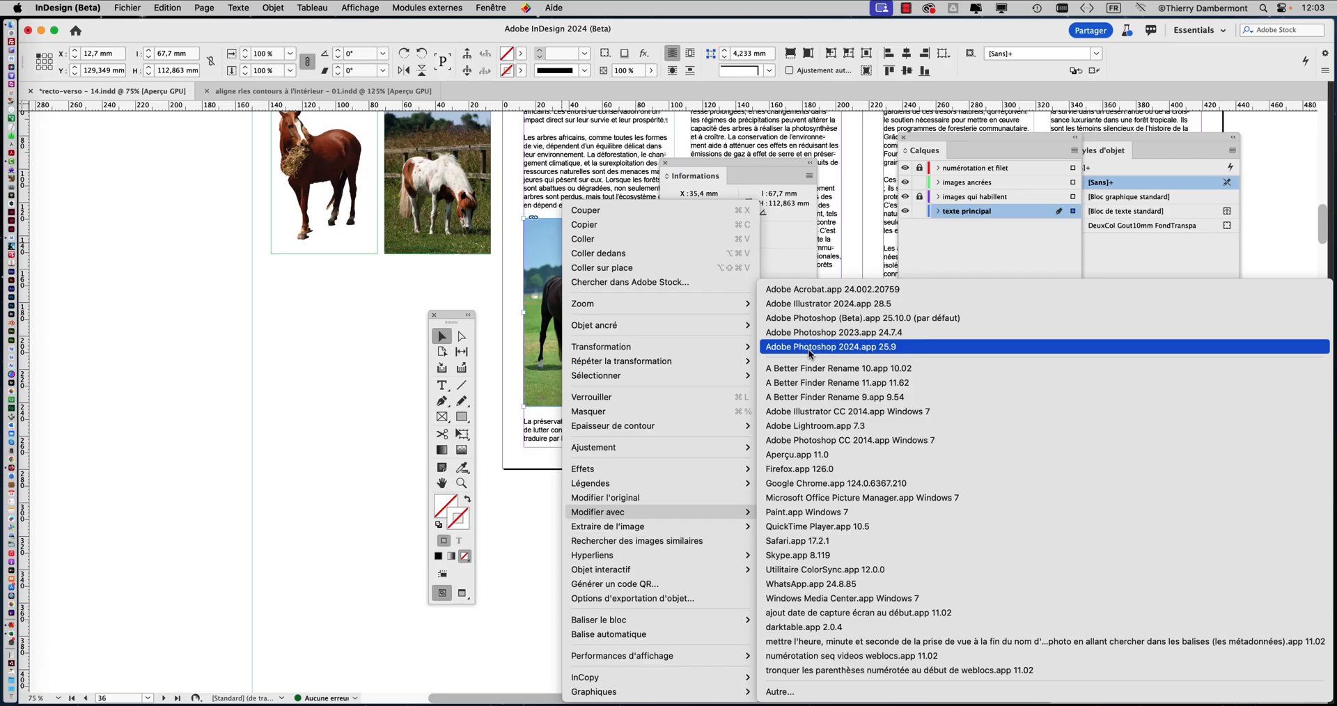
click(810, 346)
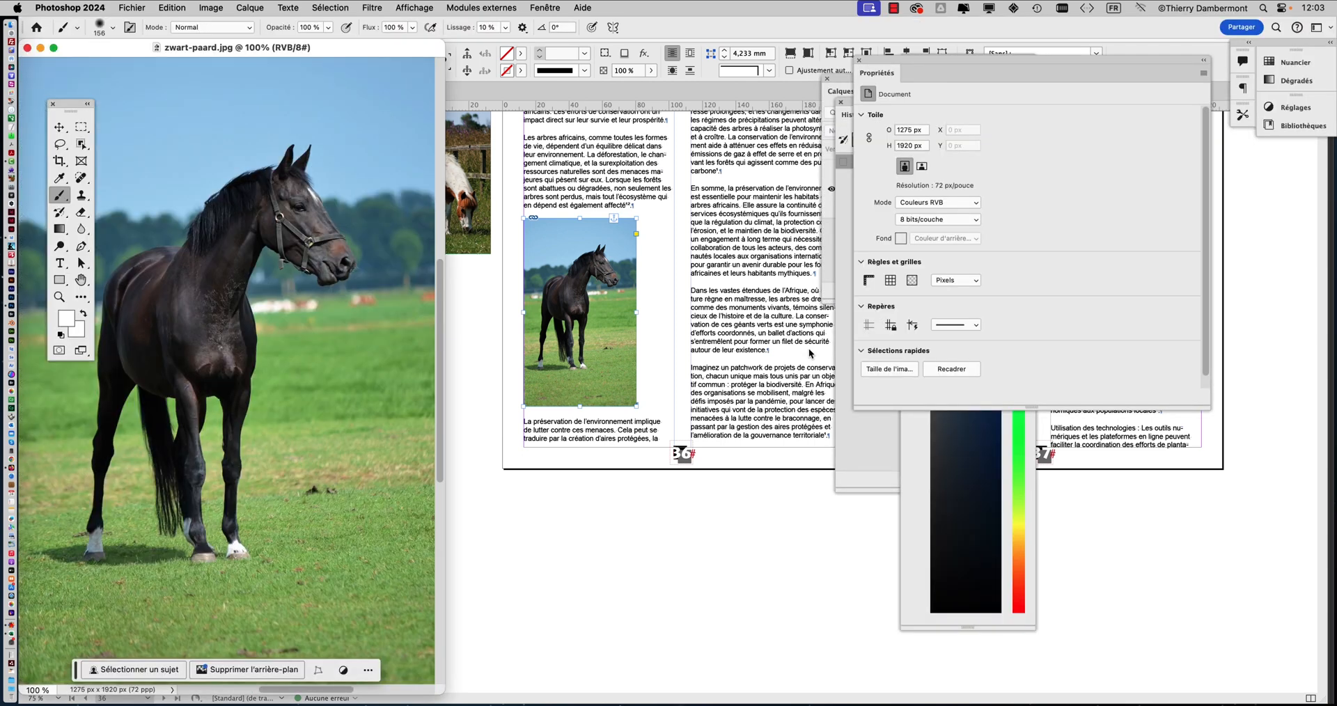
Hide all other applications and arrange the zwart-paard.jpg window with a reduced zoom so the whole horse picture is in view
click(48, 7)
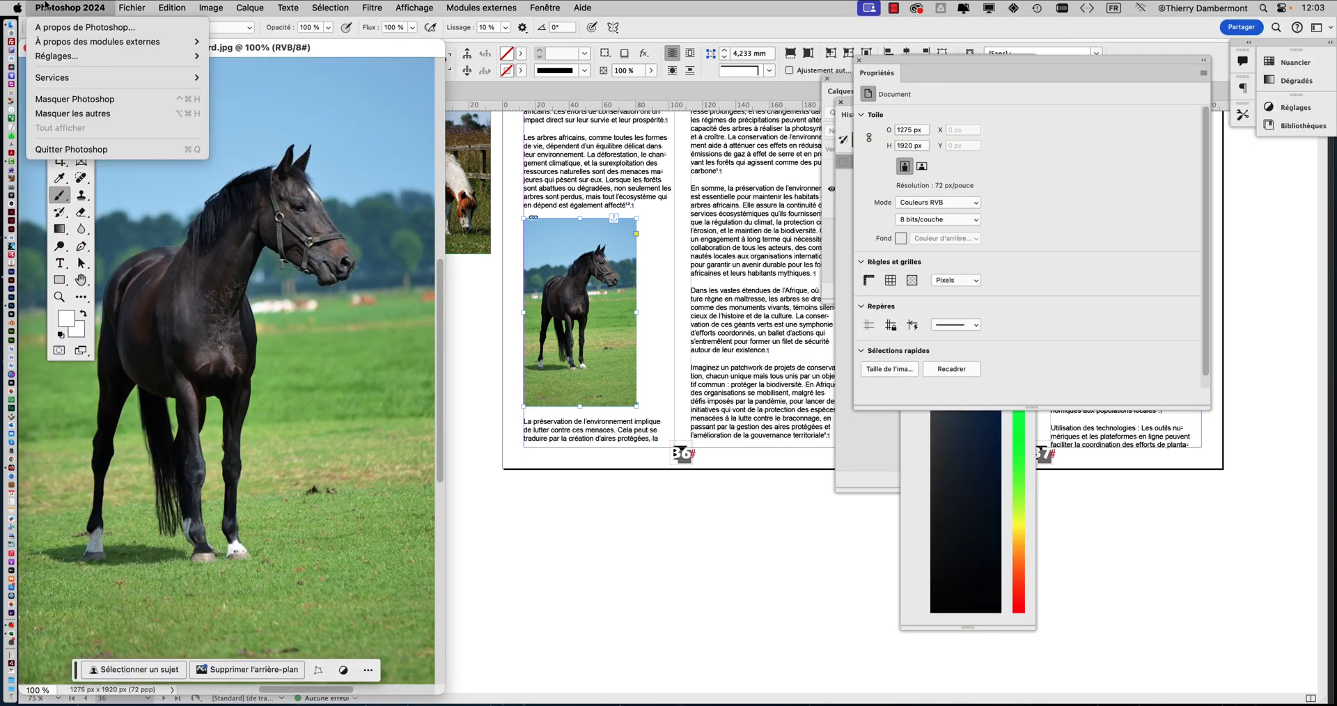
click(73, 113)
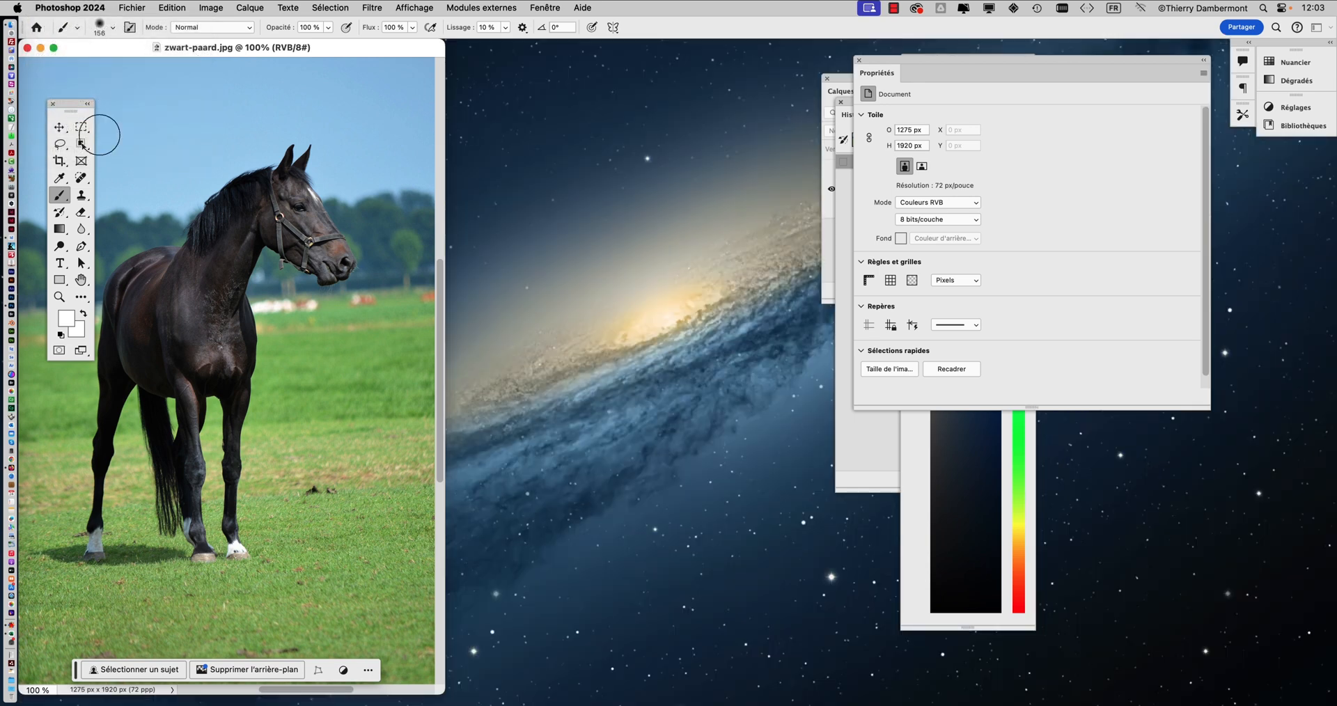
drag(444, 694, 323, 476)
drag(261, 48, 646, 110)
scroll(621, 237, down, 3)
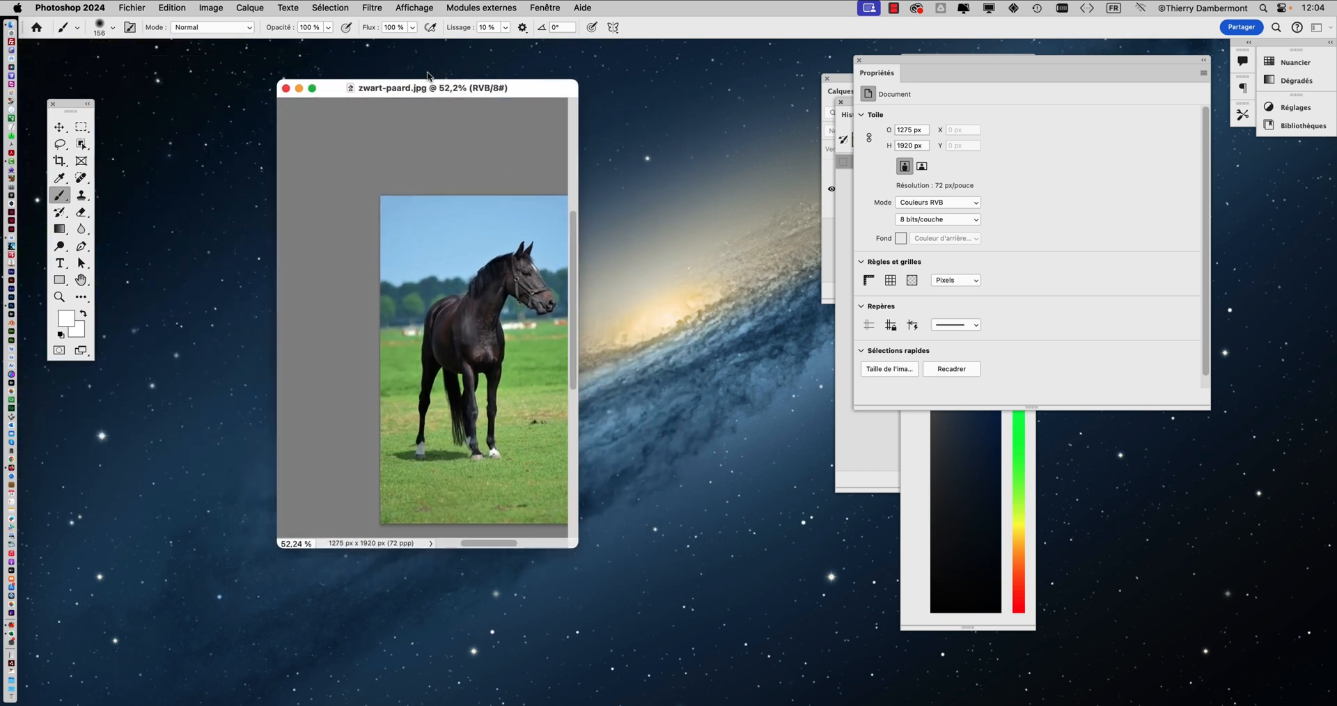
drag(428, 73, 271, 54)
drag(361, 514, 852, 673)
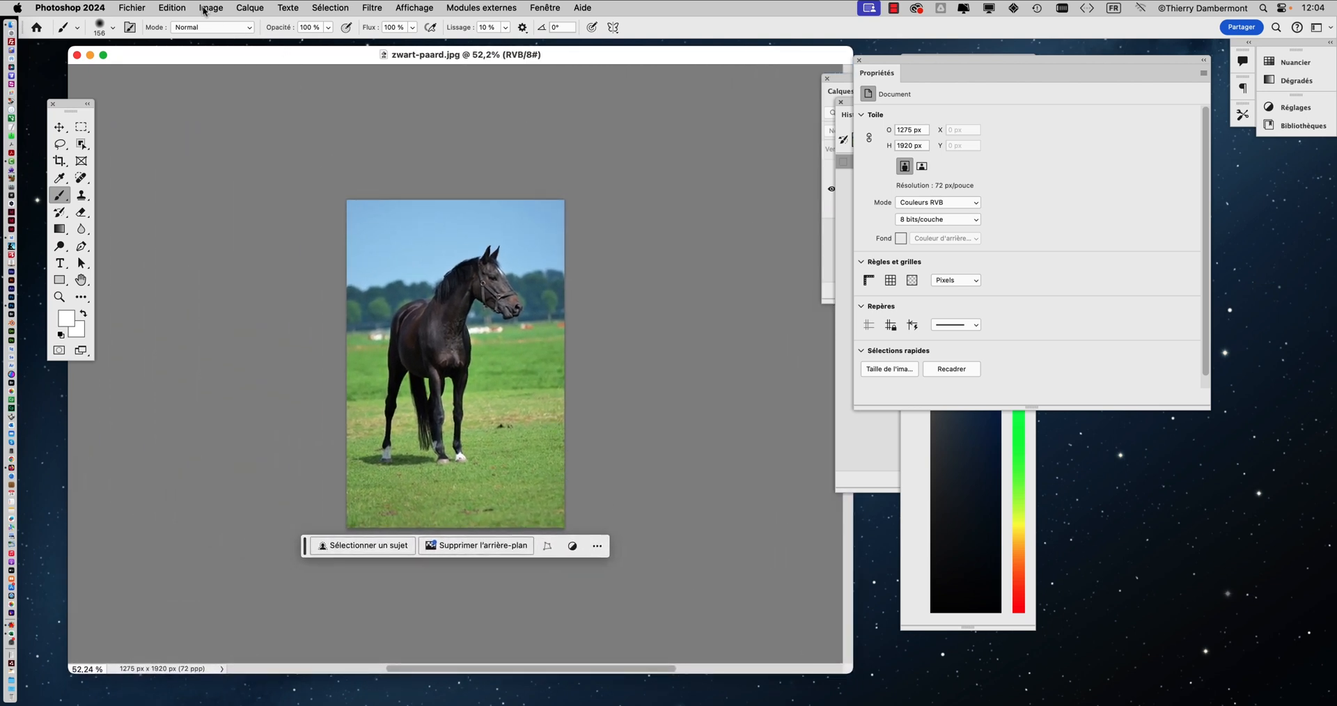
Open the Image Size dialog for zwart-paard.jpg, shrink and reposition it, and bring the horse's head into its preview
click(206, 8)
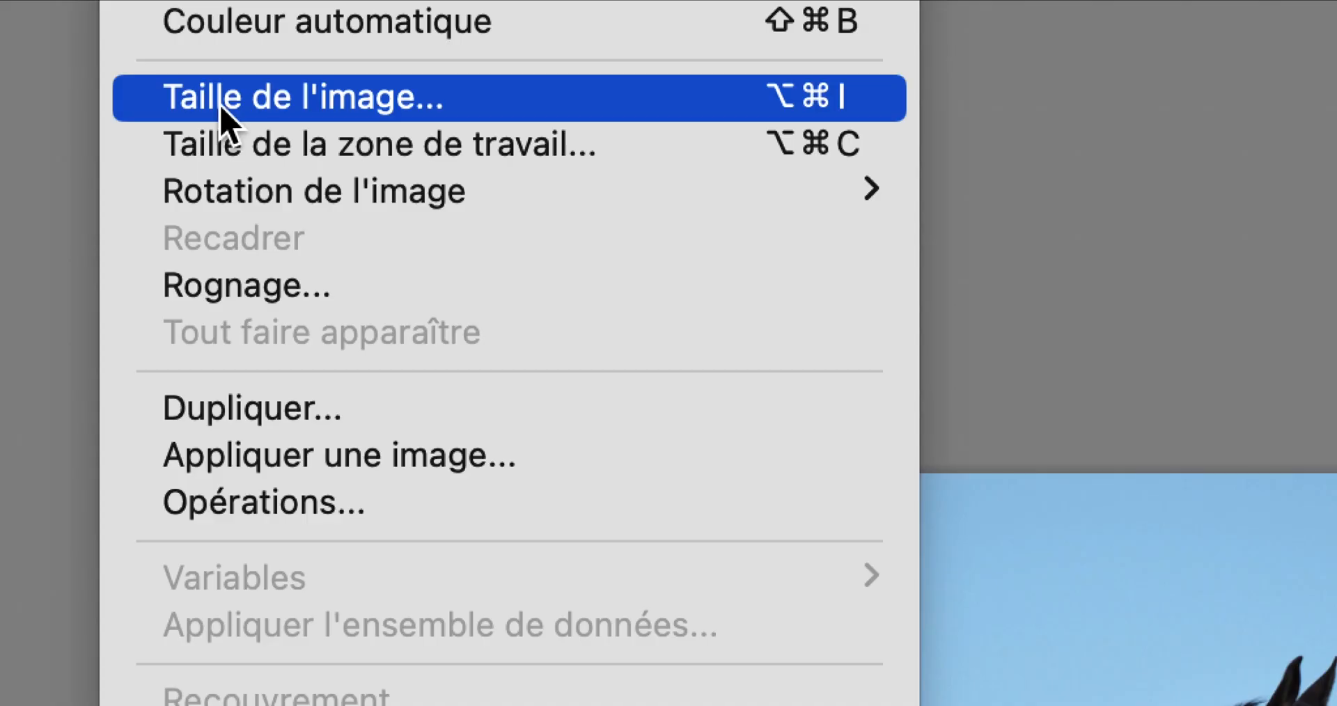
click(220, 105)
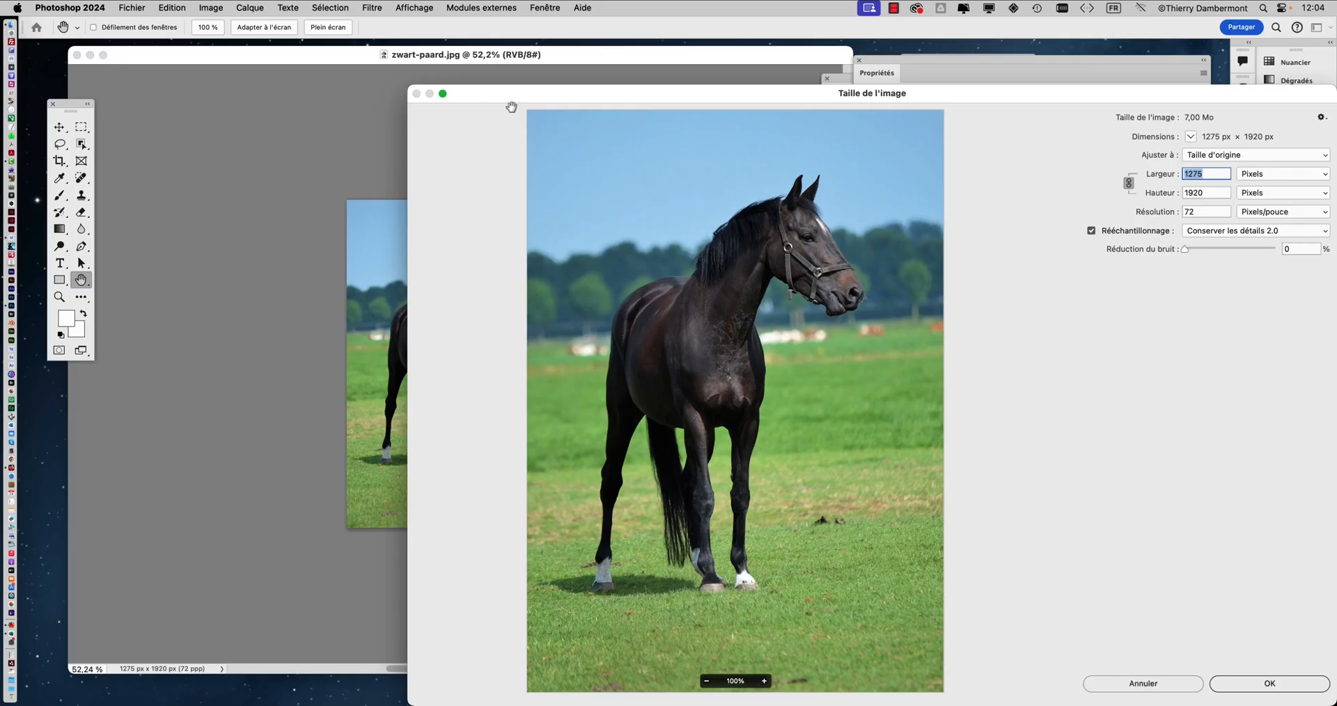
drag(583, 91, 340, 22)
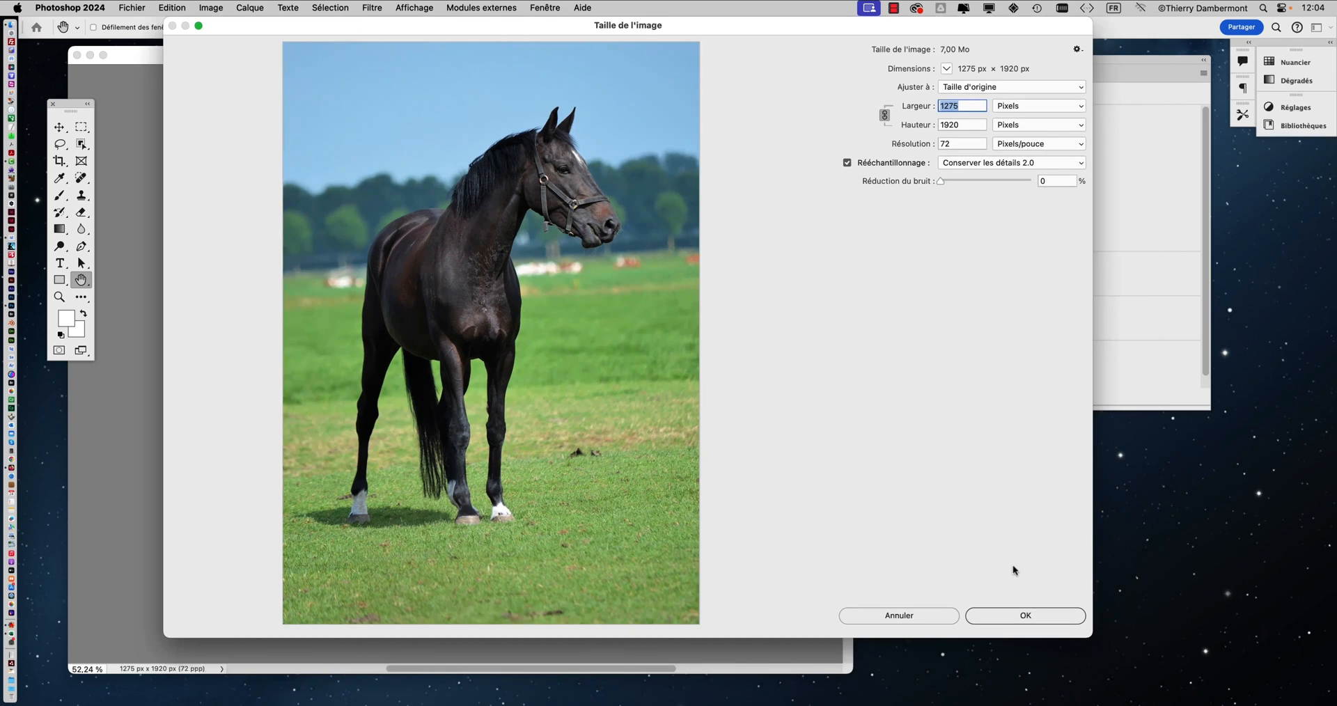
drag(1090, 636, 592, 147)
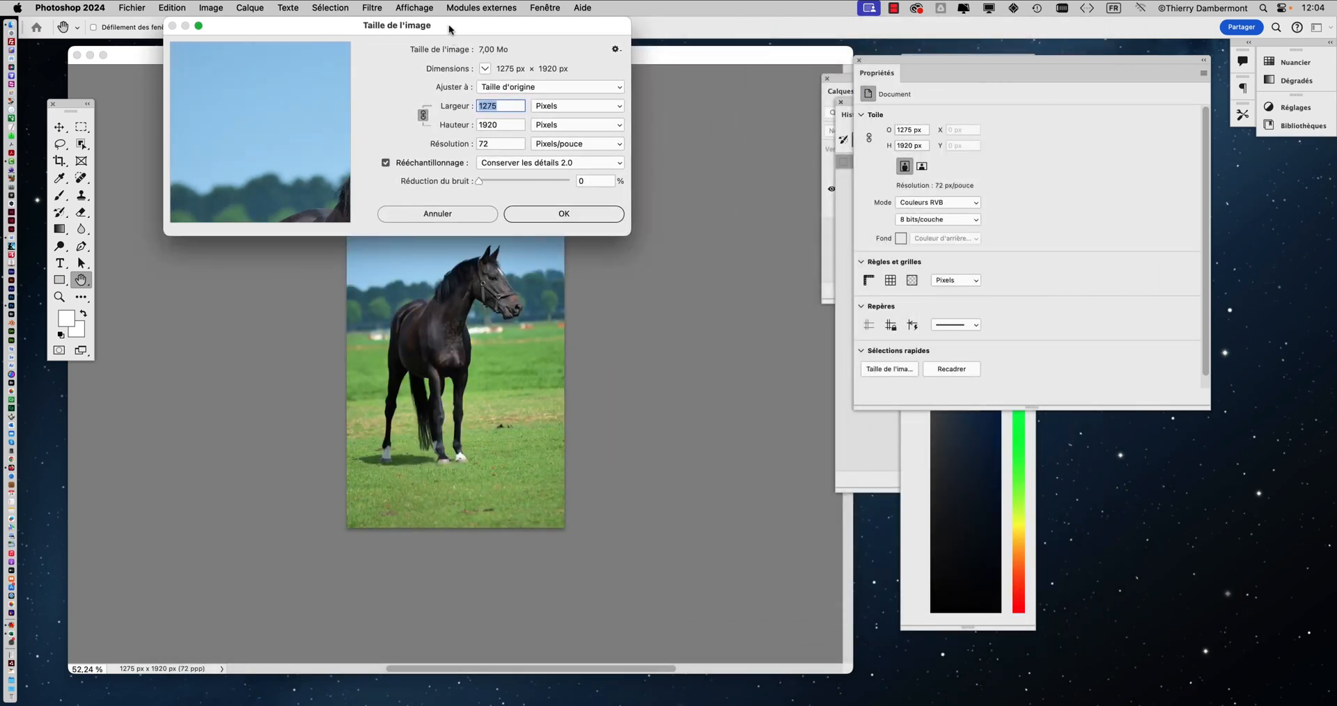
drag(449, 29, 620, 256)
drag(492, 364, 357, 390)
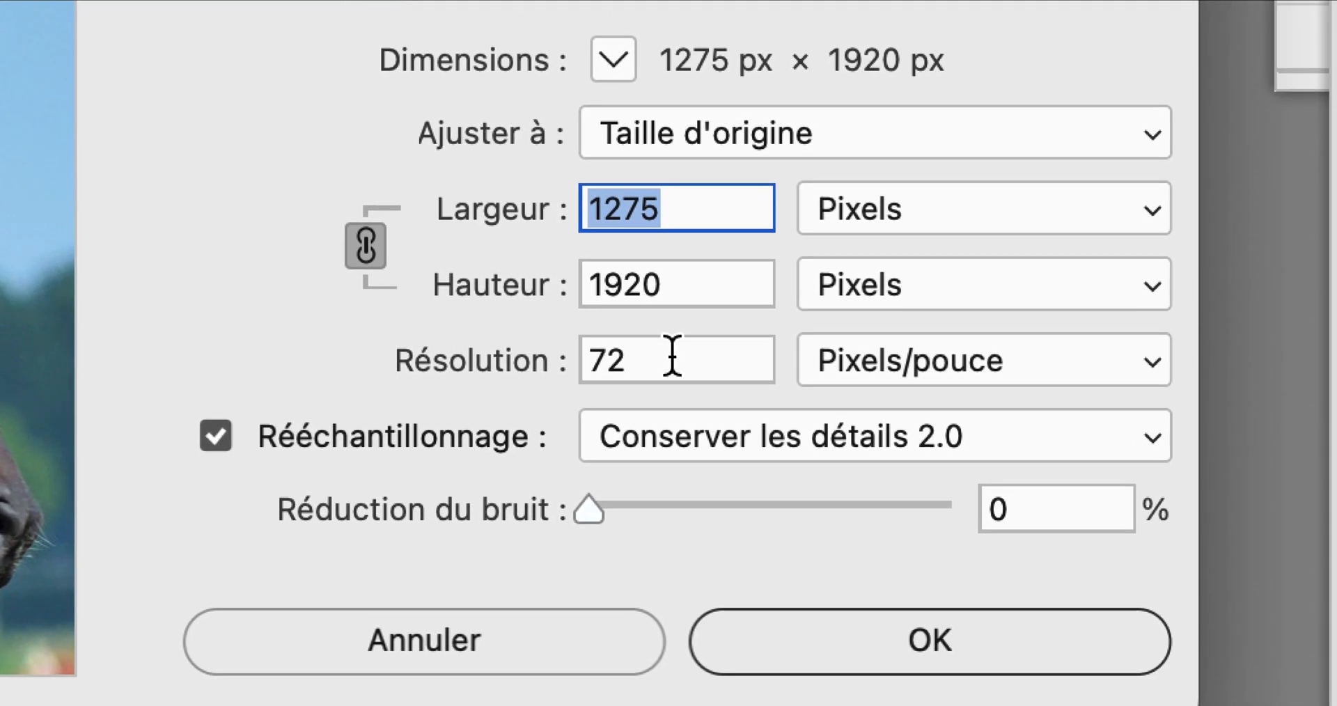
Check the image's resolution and view its width and height in centimetres, closing the Image Size dialog without applying anything
click(673, 357)
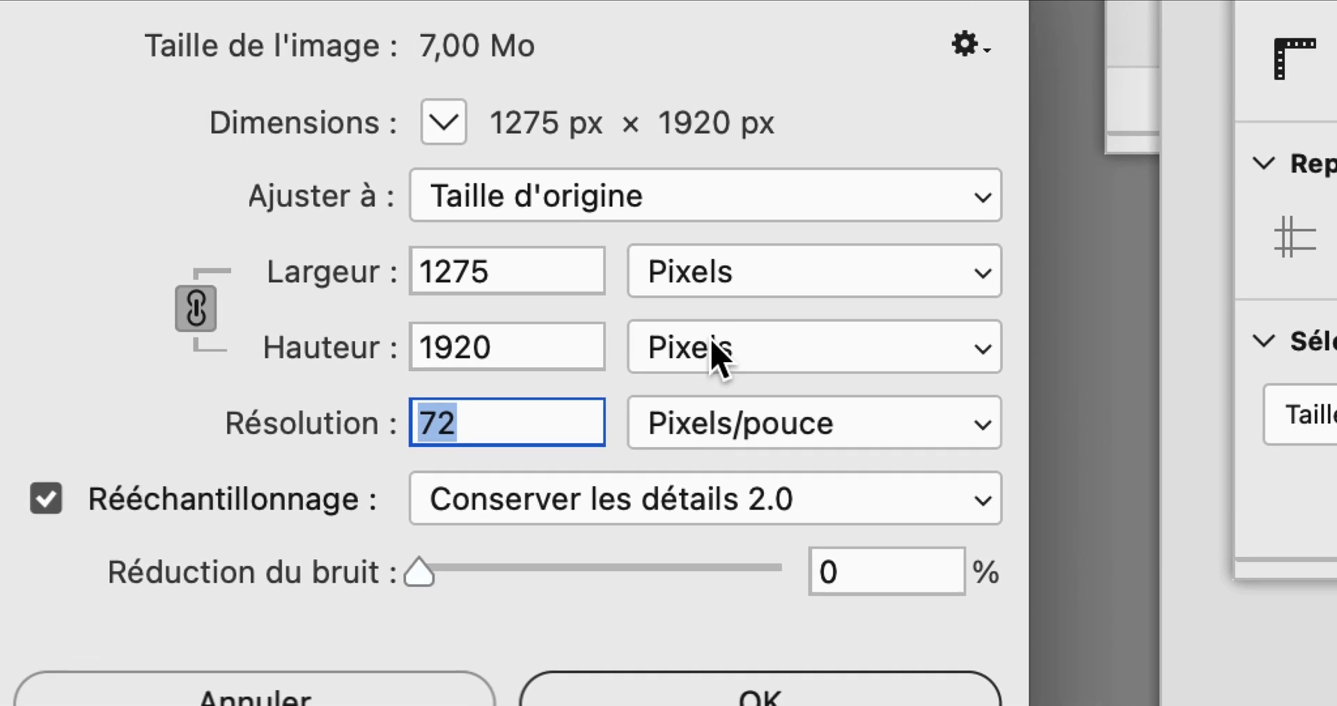
click(647, 273)
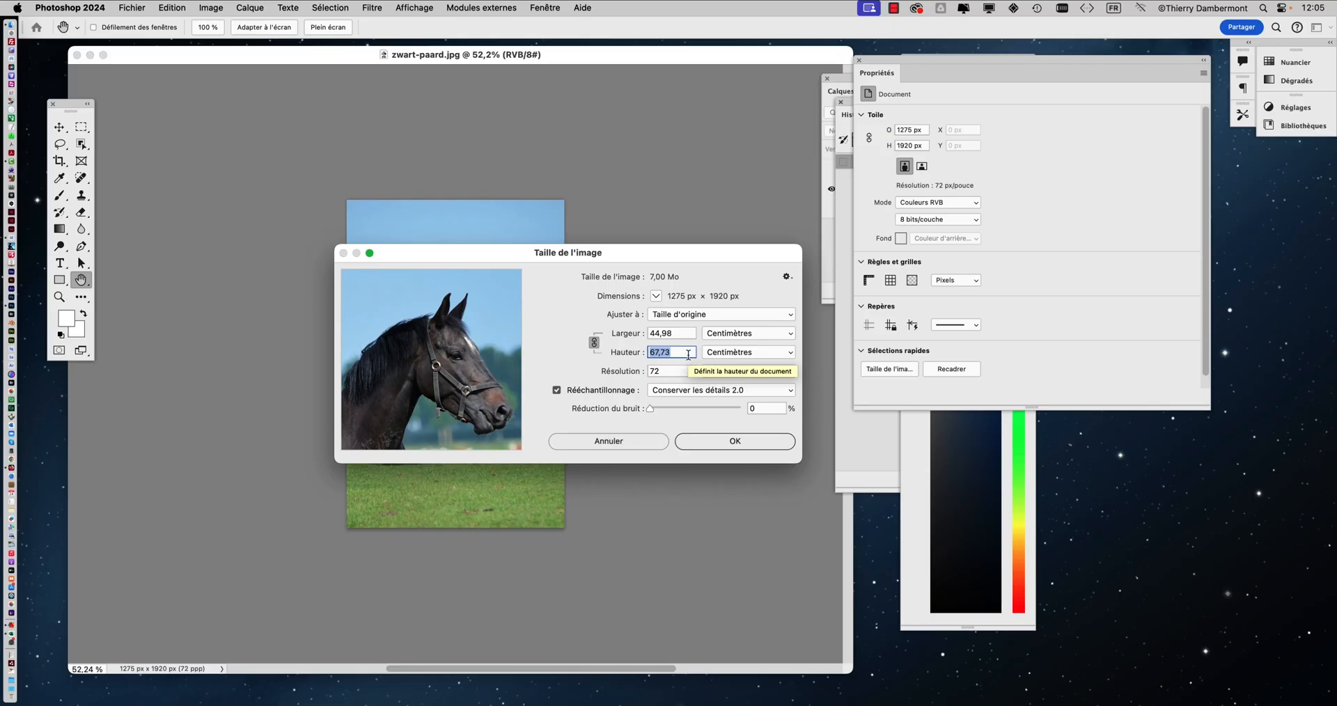
click(609, 441)
key(b)
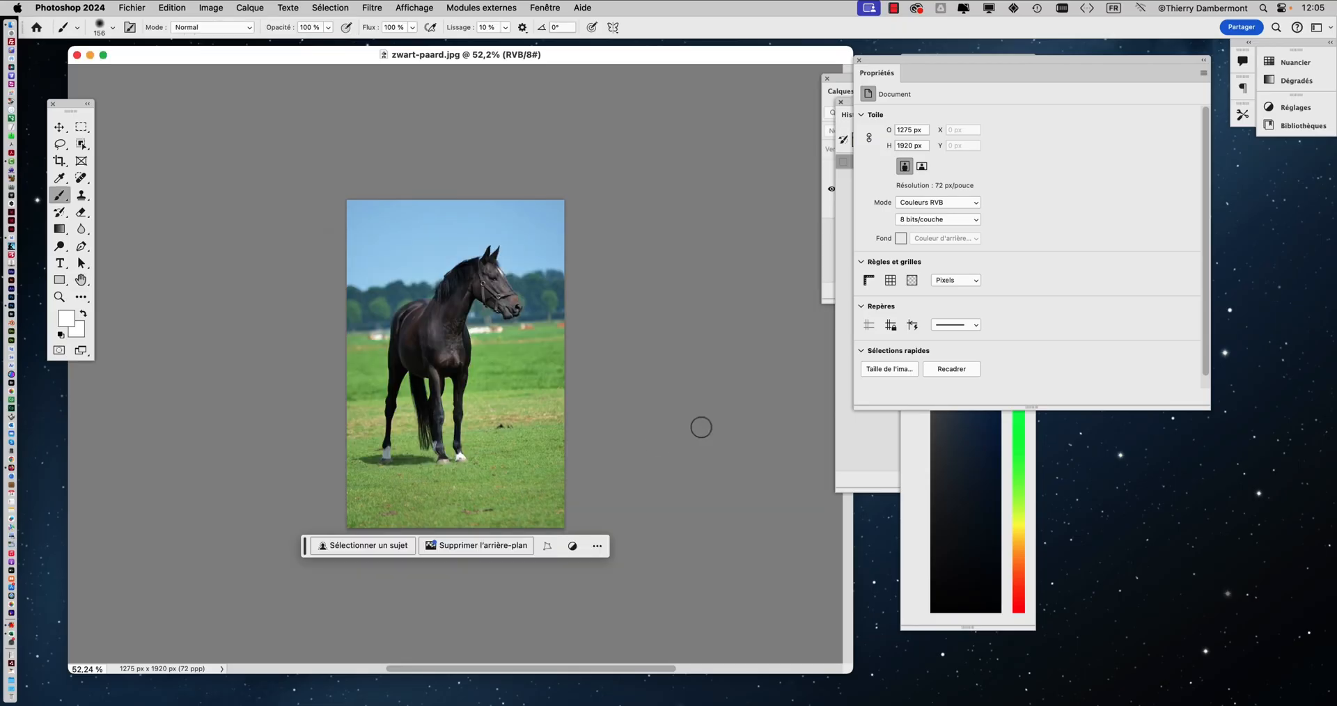
Switch back and forth between InDesign and Photoshop to compare the black horse picture's placed size and resolution with its original
key(super+Tab)
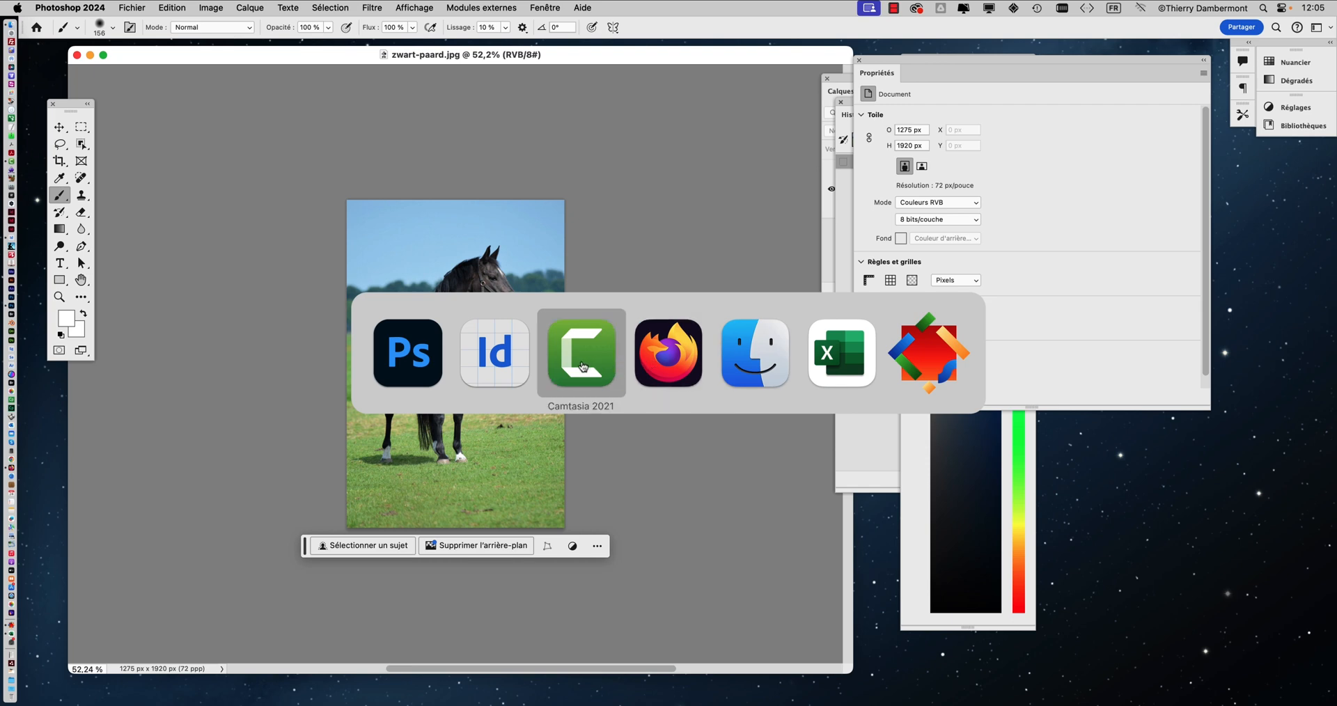
click(491, 368)
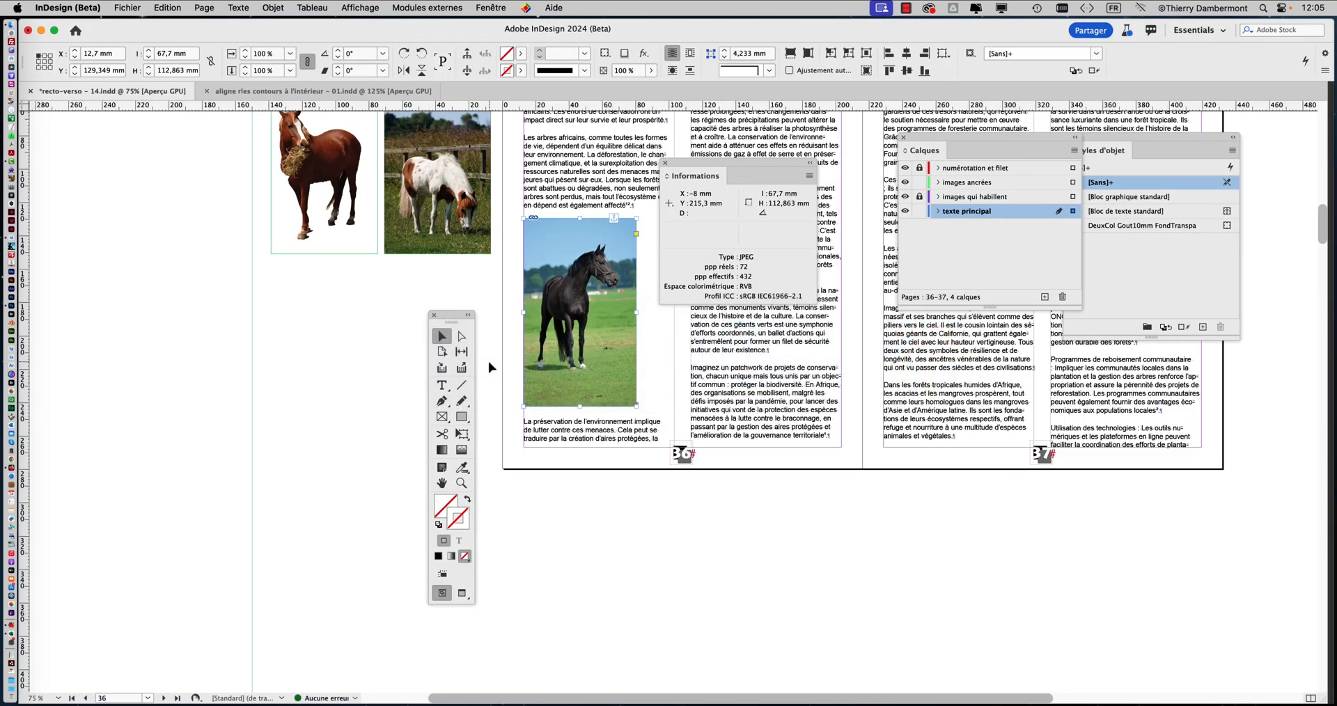
key(super+Tab)
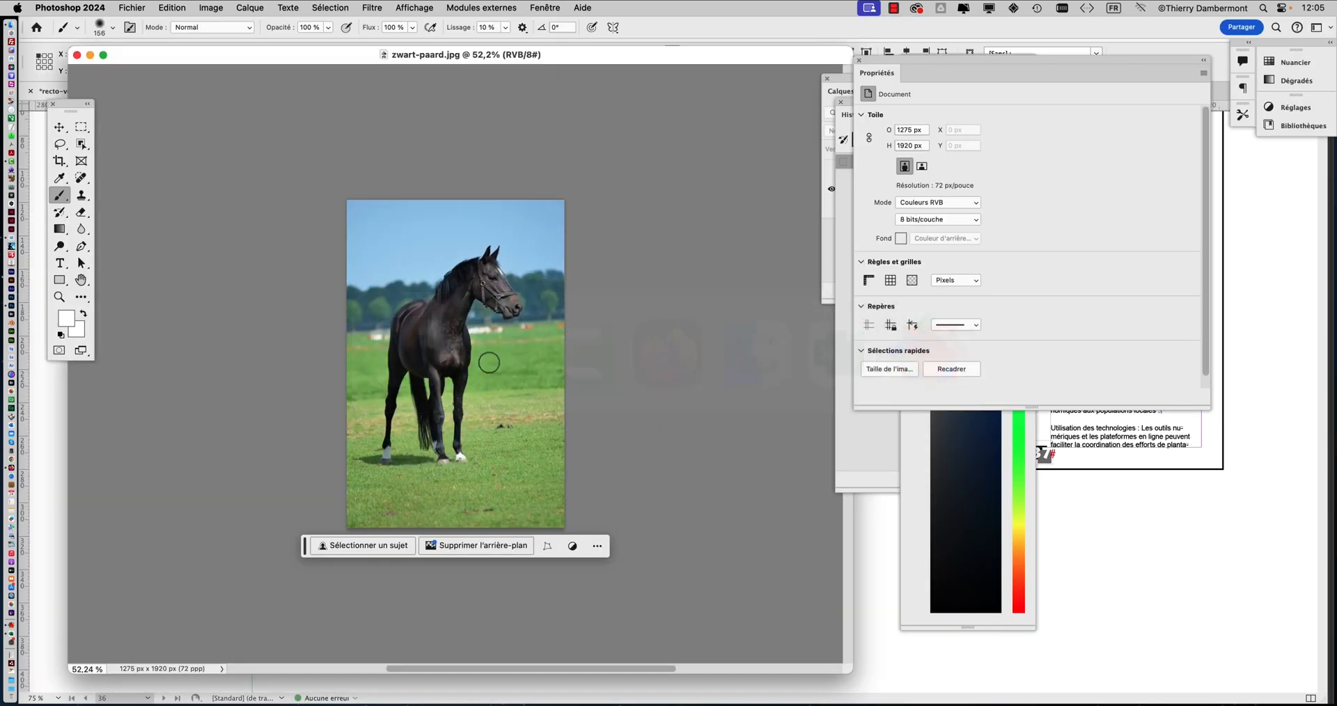
key(super+Tab)
click(490, 367)
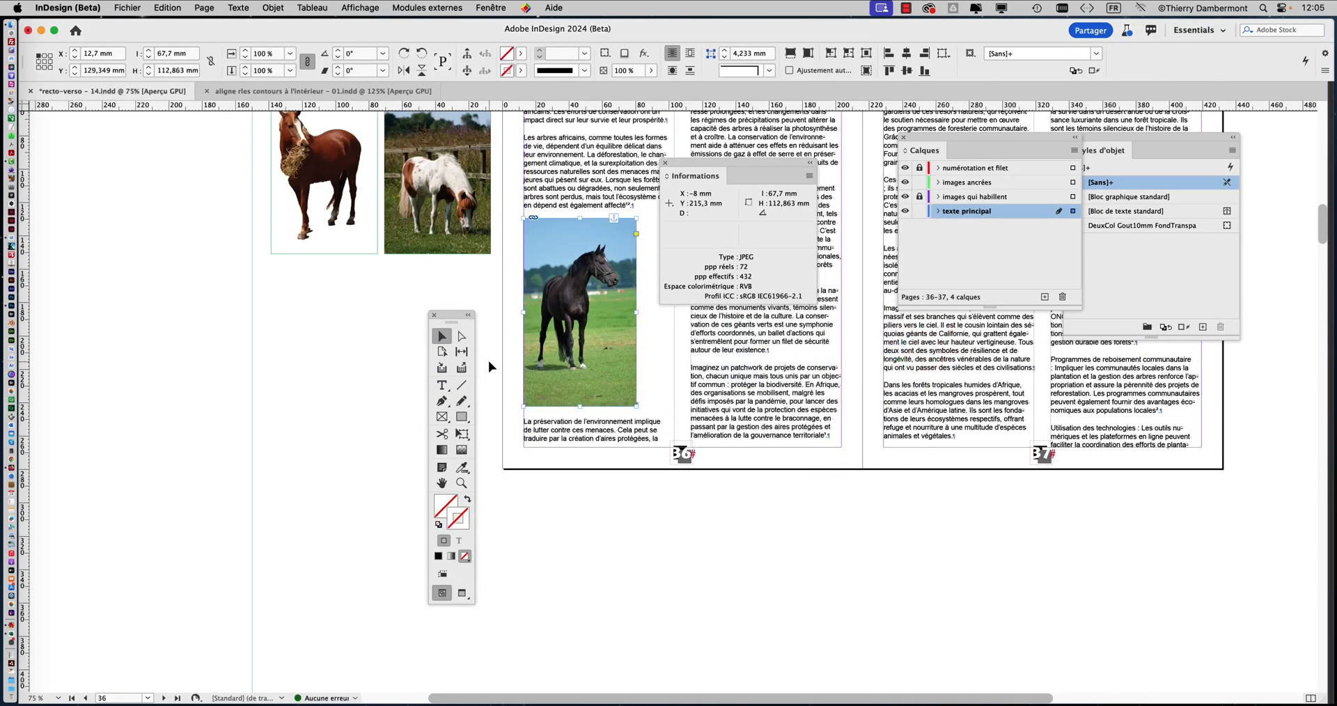
key(super+Tab)
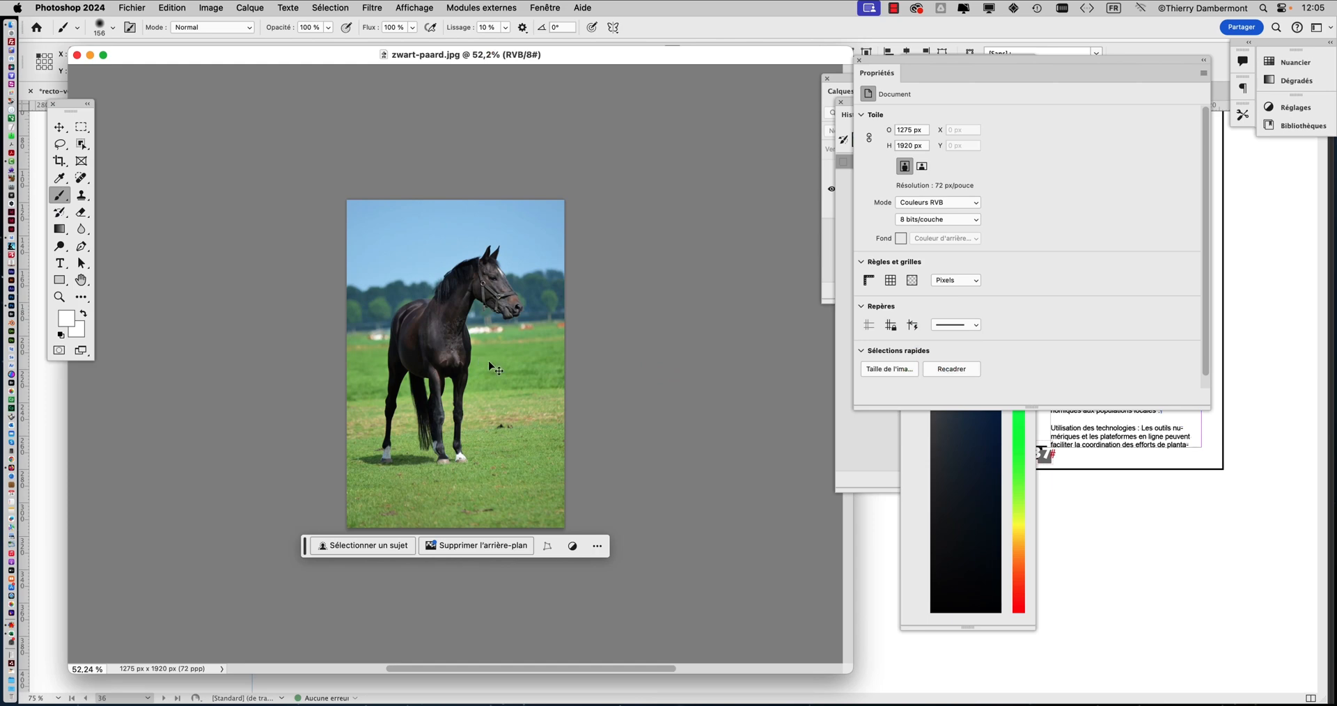
key(super+Tab)
click(490, 367)
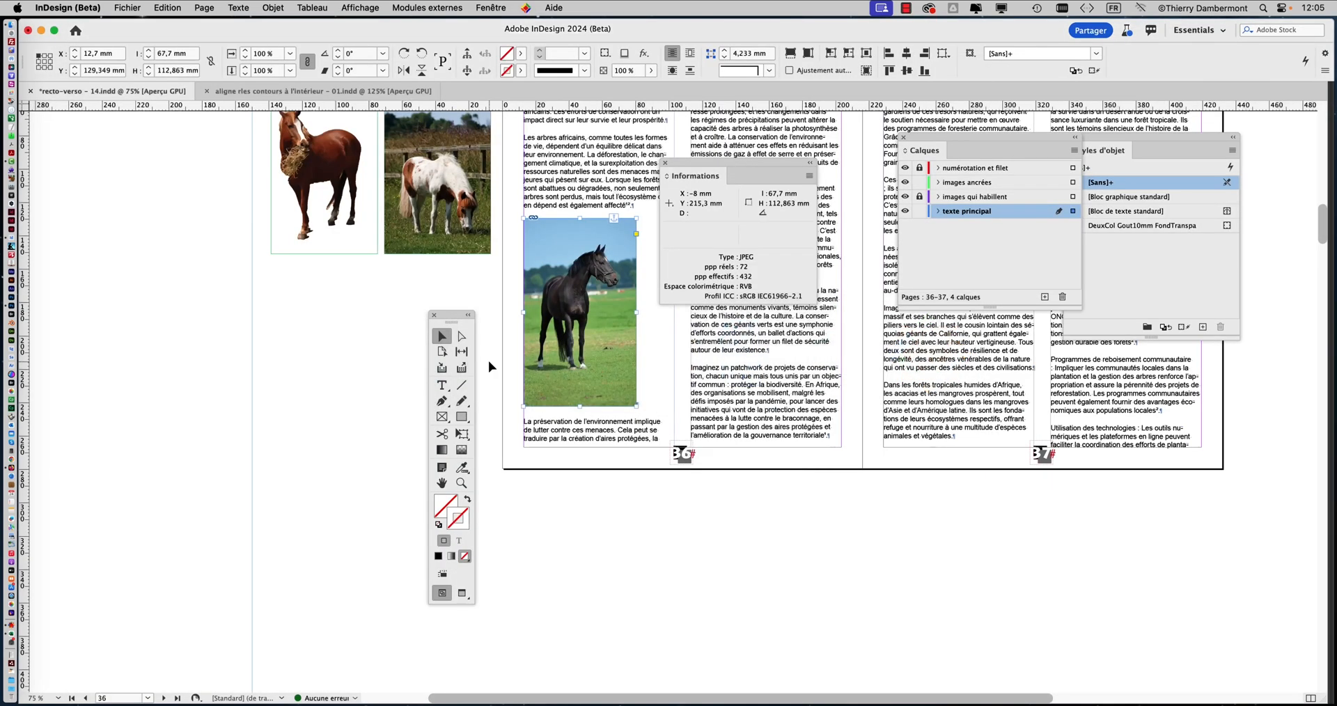
key(super+Tab)
click(491, 367)
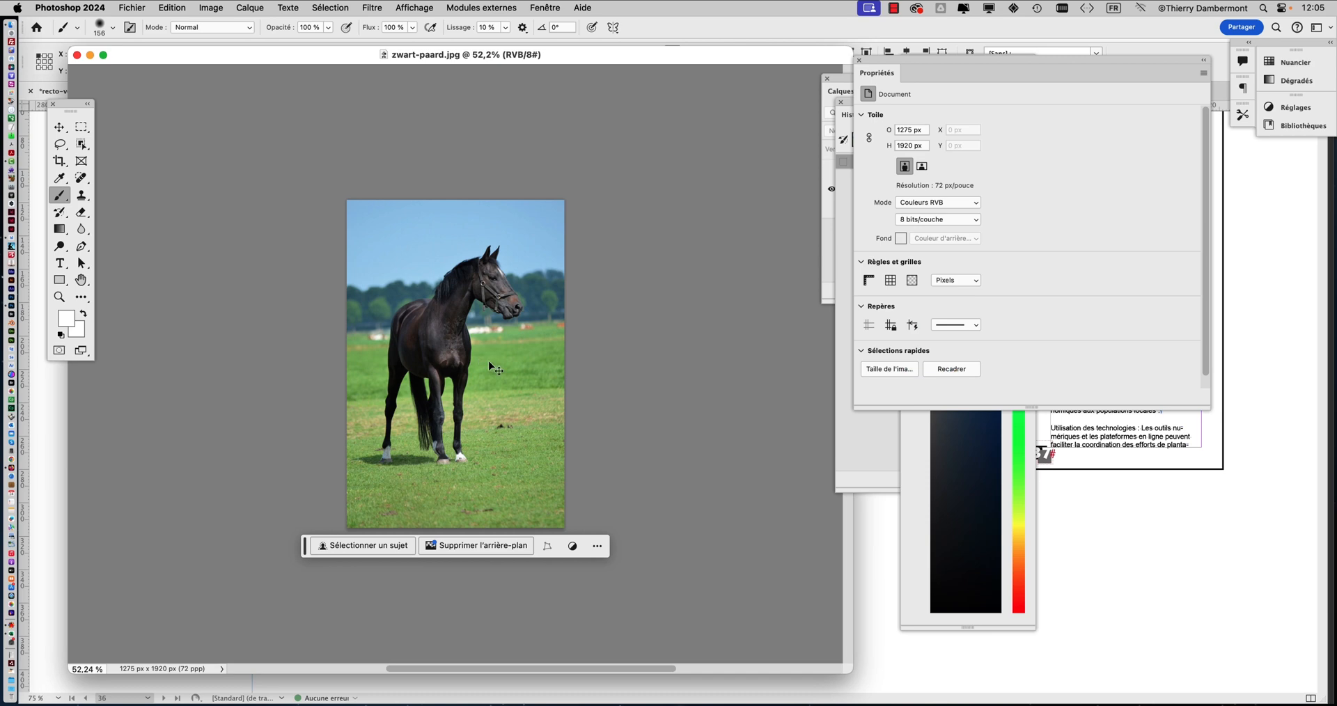
key(super+Tab)
key(super+Tab)
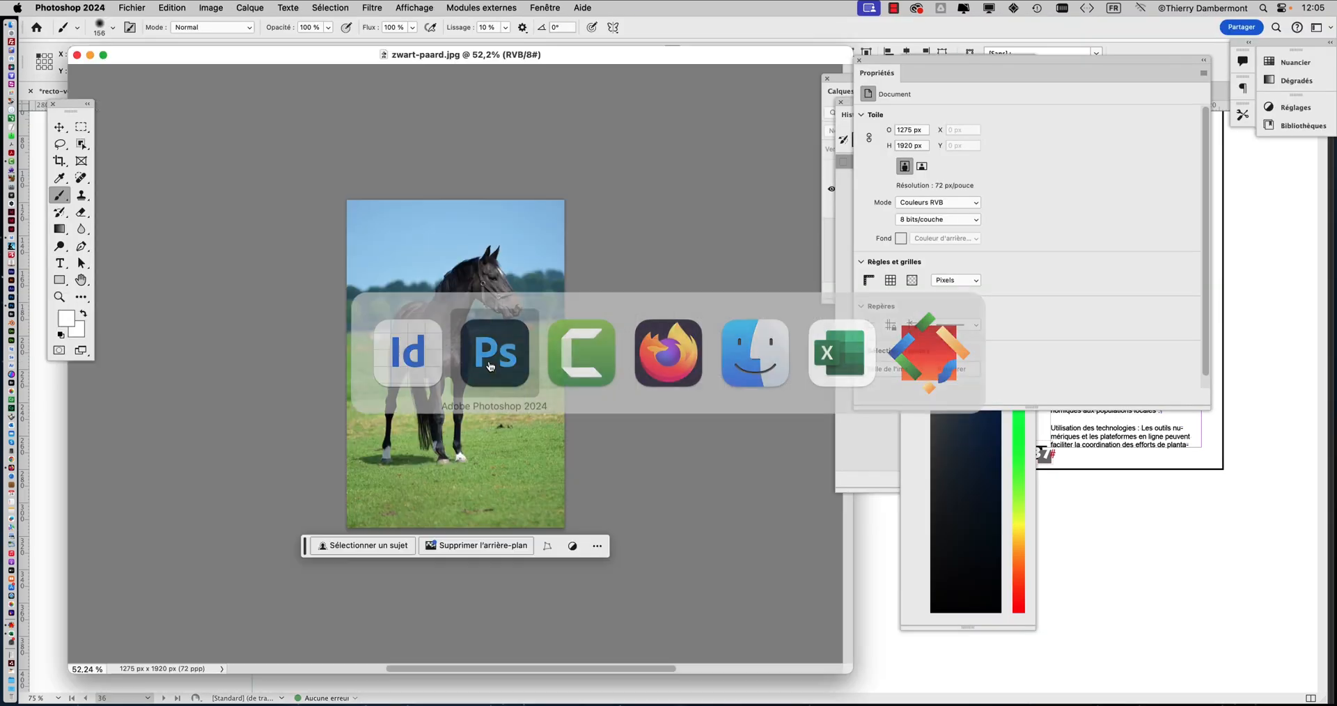
key(super+Tab)
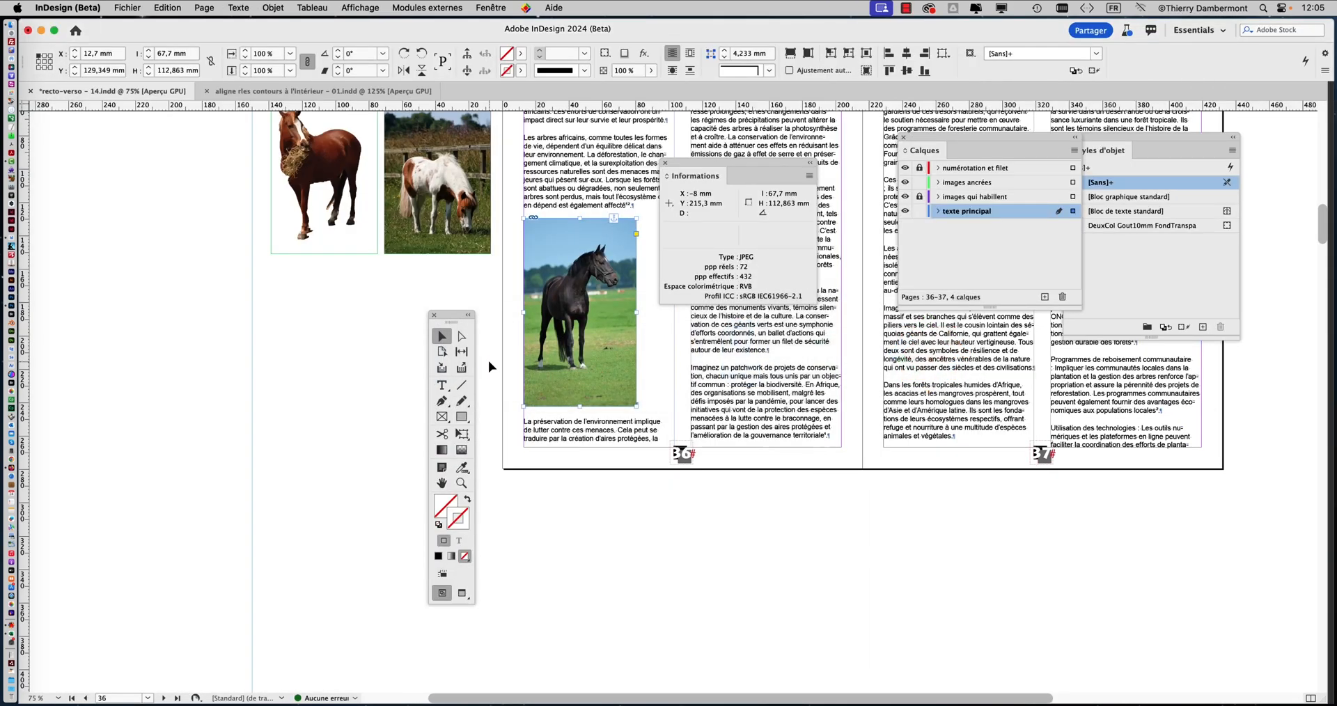
key(super+Tab)
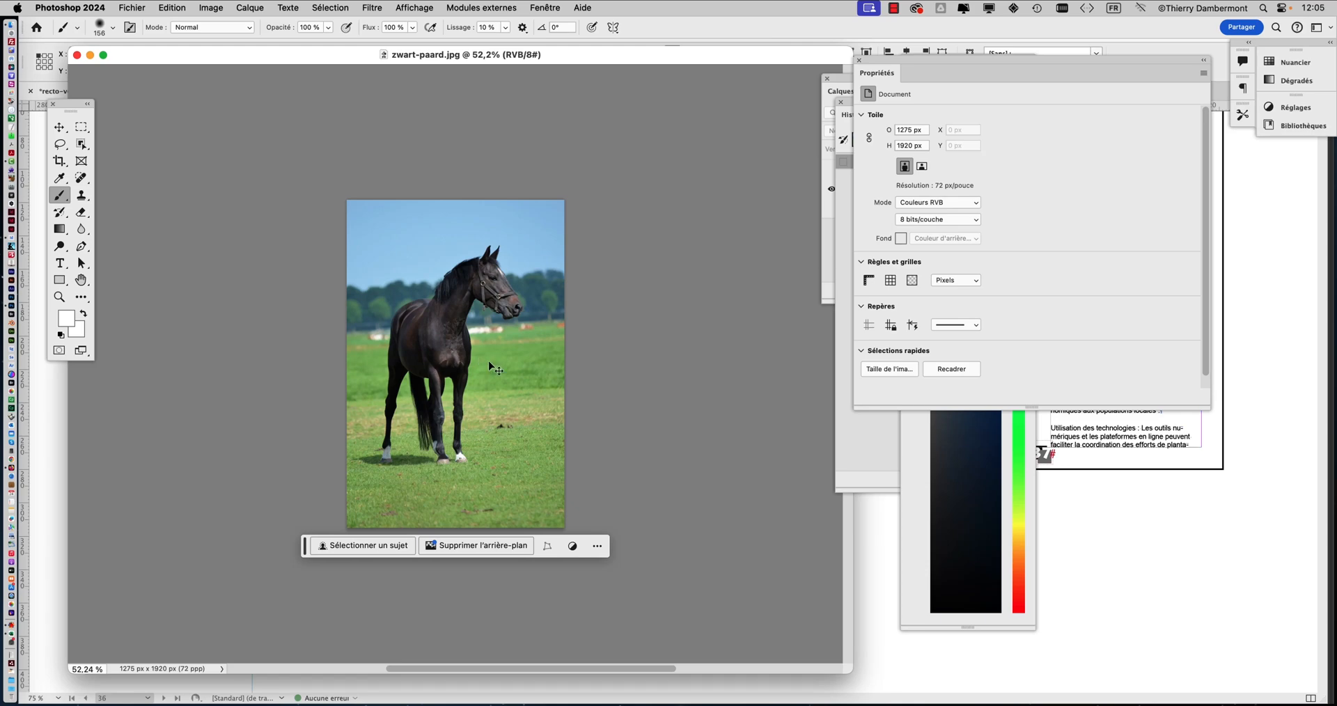
key(super+Tab)
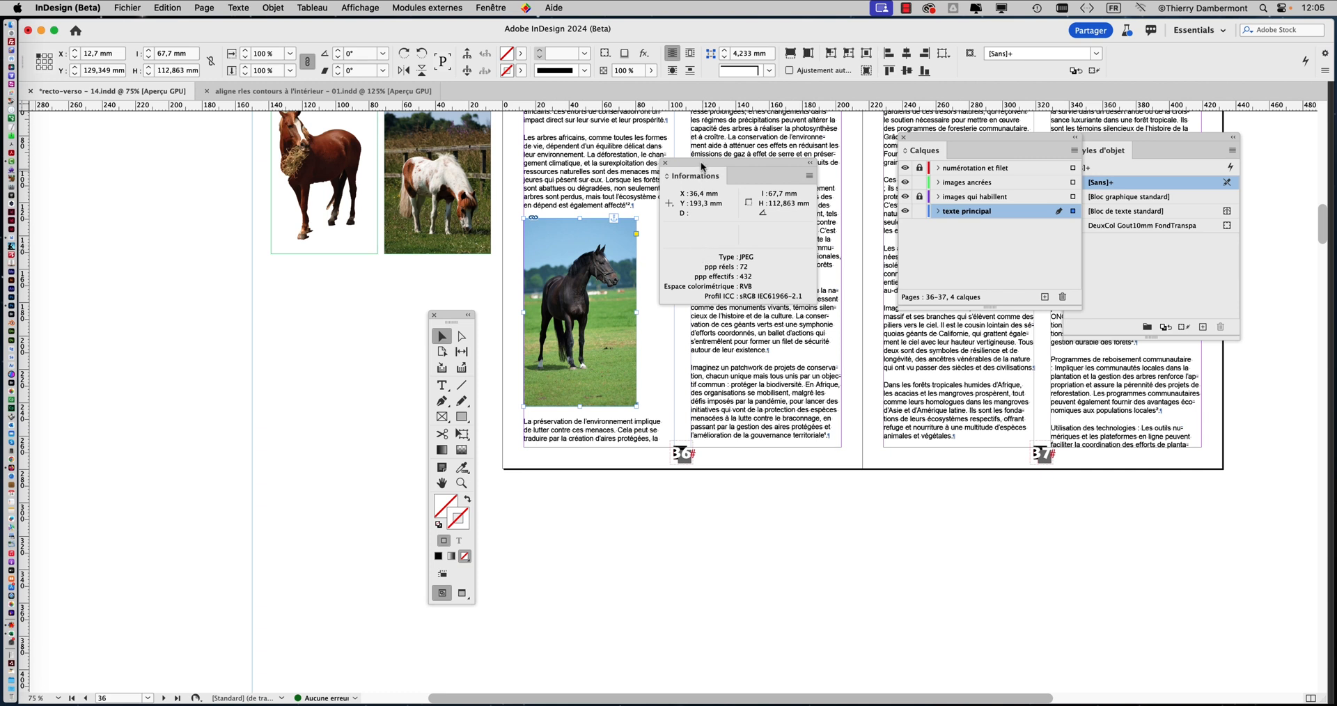
Move the toolbox away from page 36 and place the Informations panel beside the black horse image to compare its actual and effective resolutions
drag(700, 161, 294, 287)
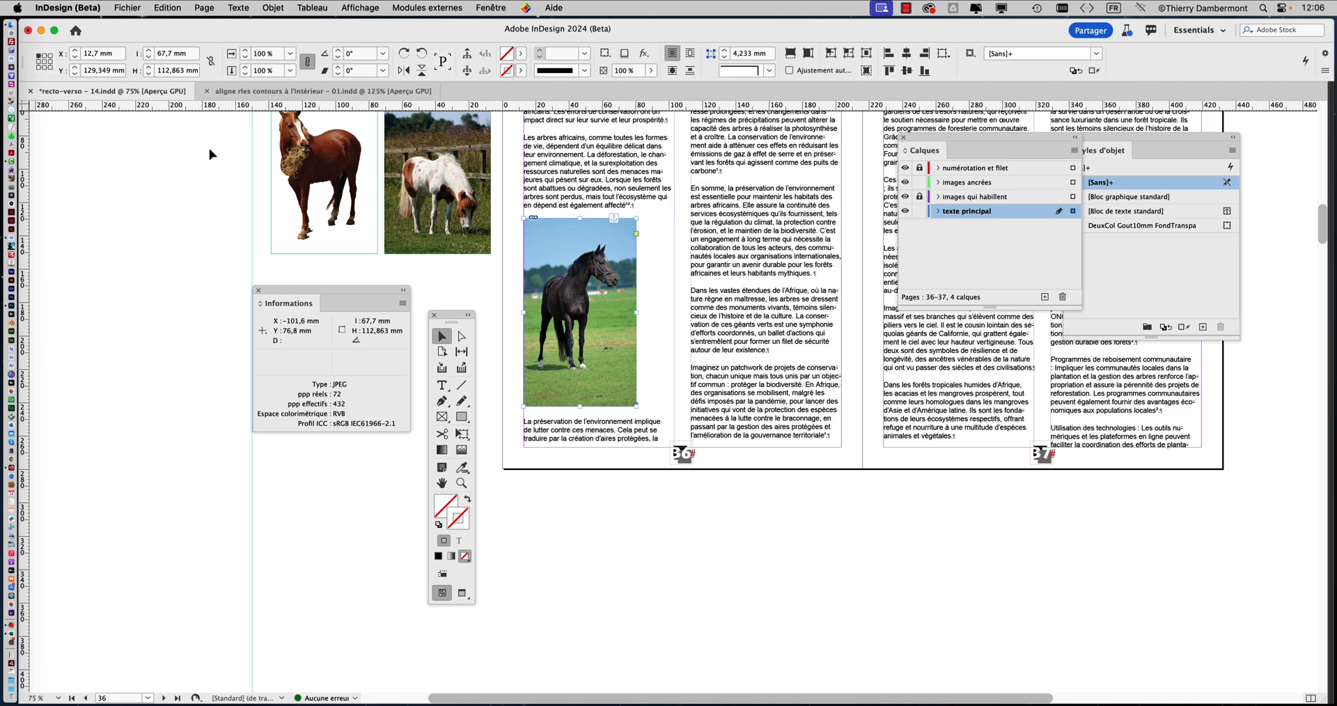
drag(445, 315, 170, 259)
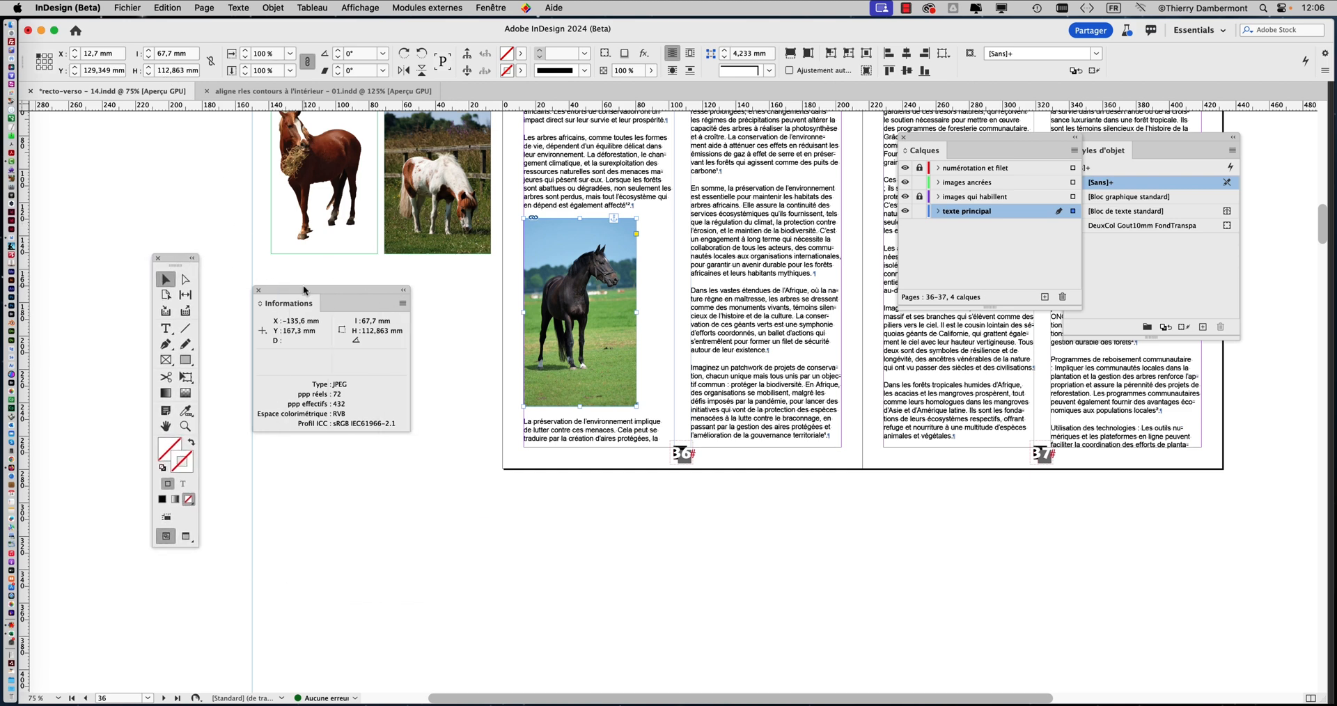
drag(304, 287, 708, 224)
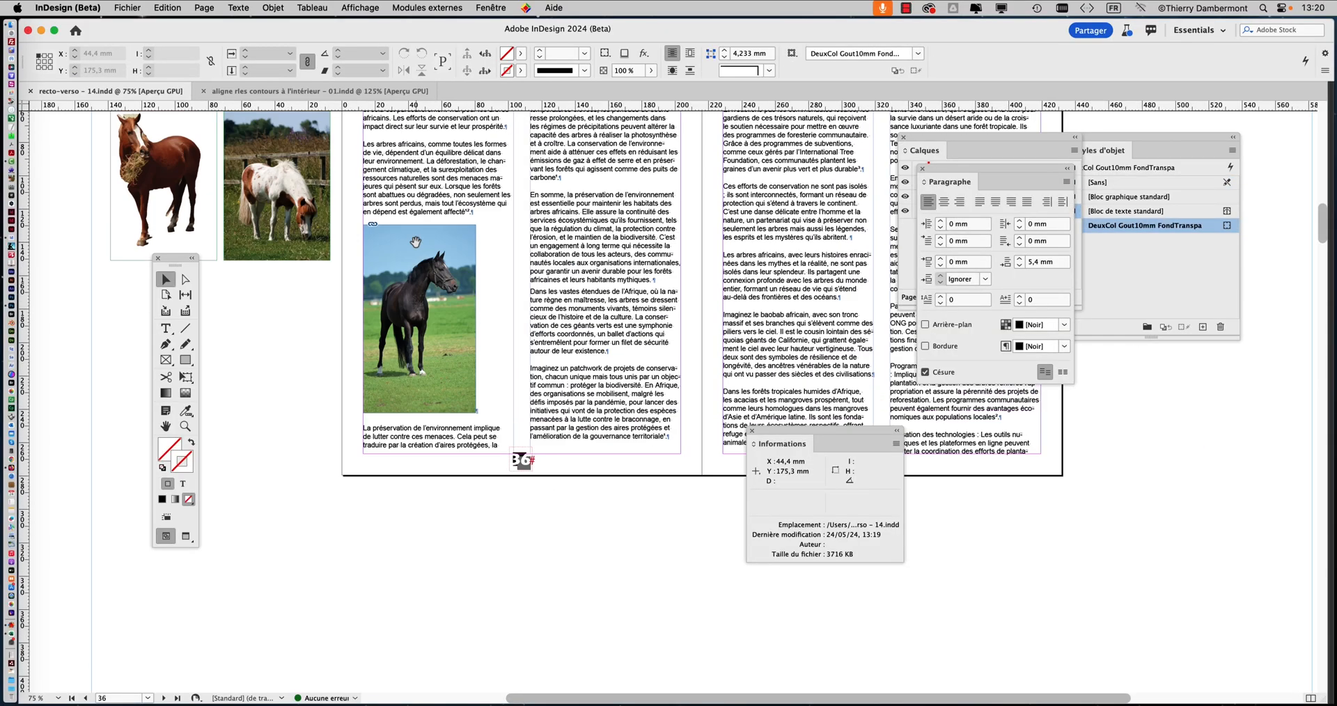
Place the text insertion point directly after the anchored black horse image on page 36 with the Type tool
click(415, 315)
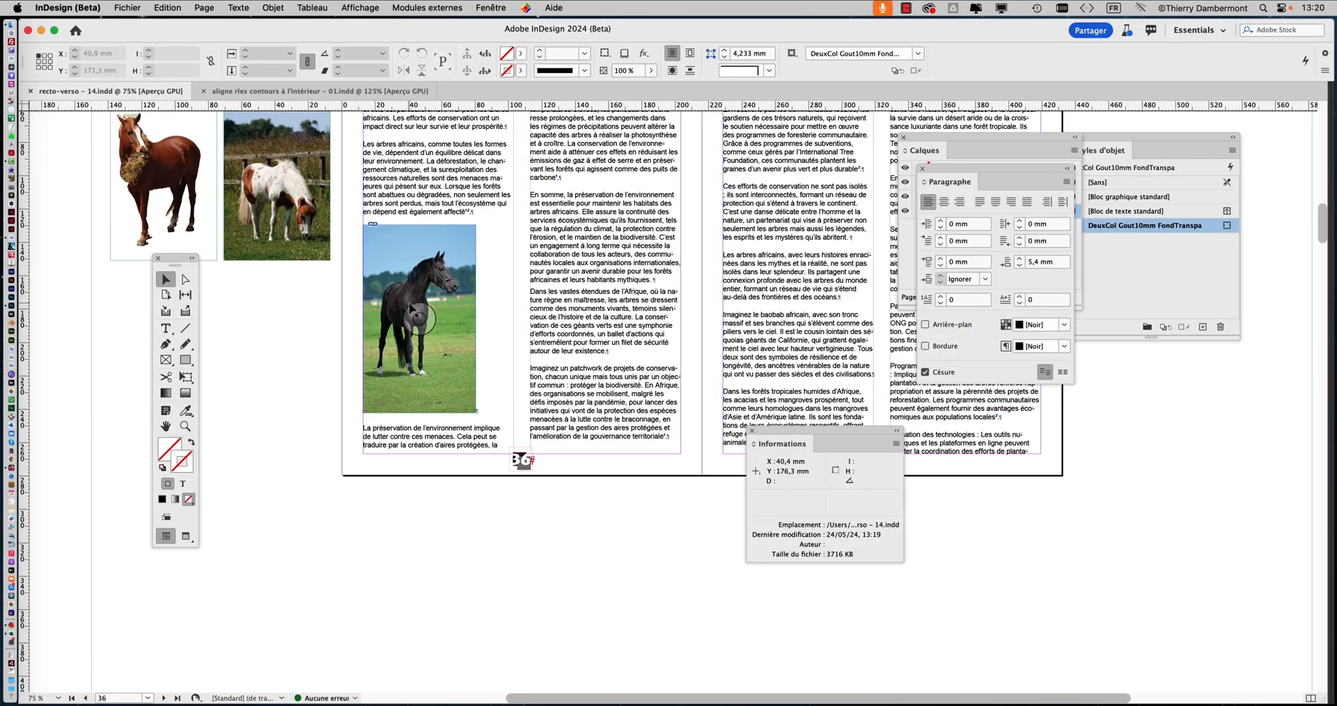
scroll(408, 302, up, 2)
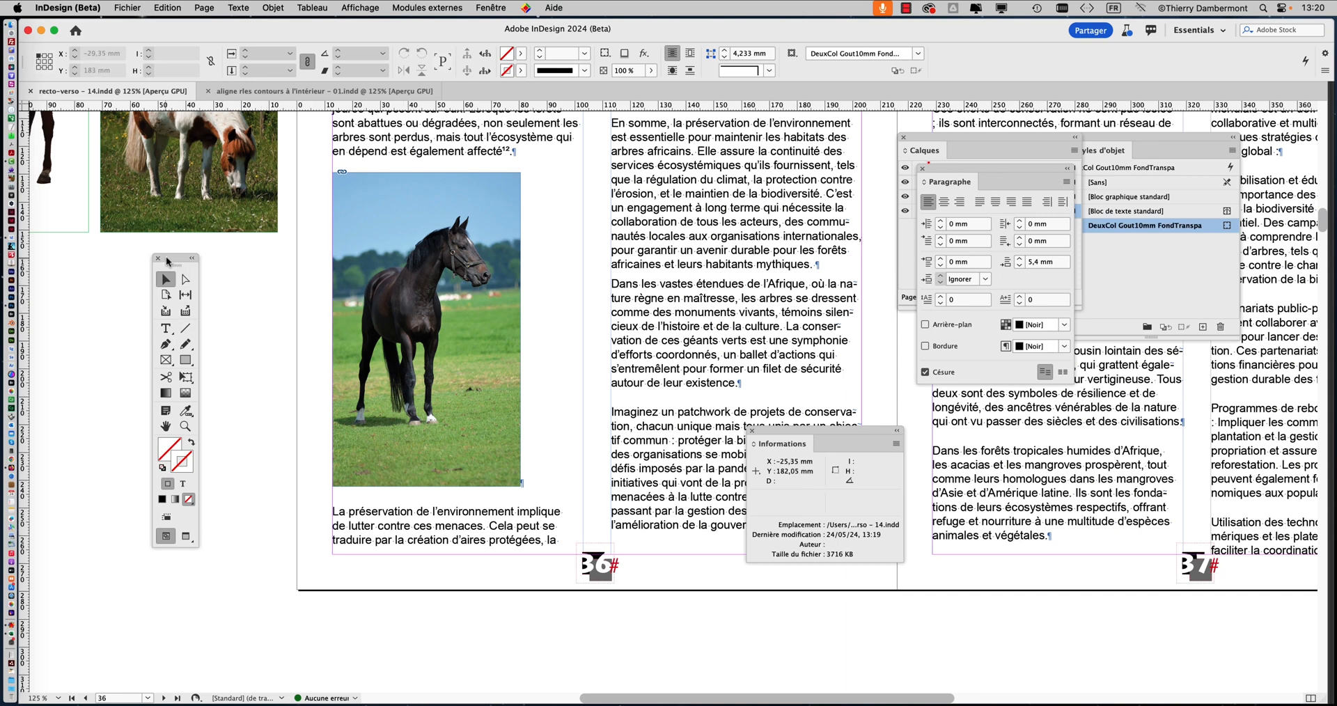
drag(168, 261, 191, 254)
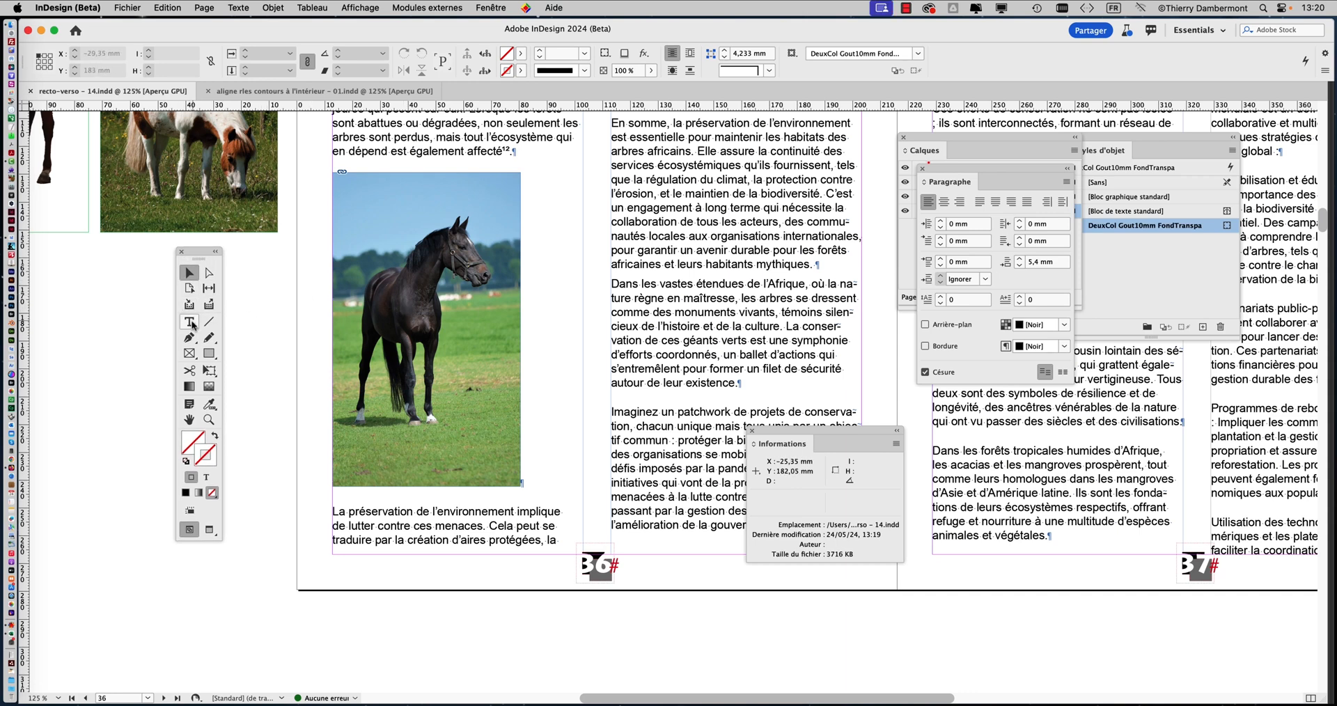
click(190, 321)
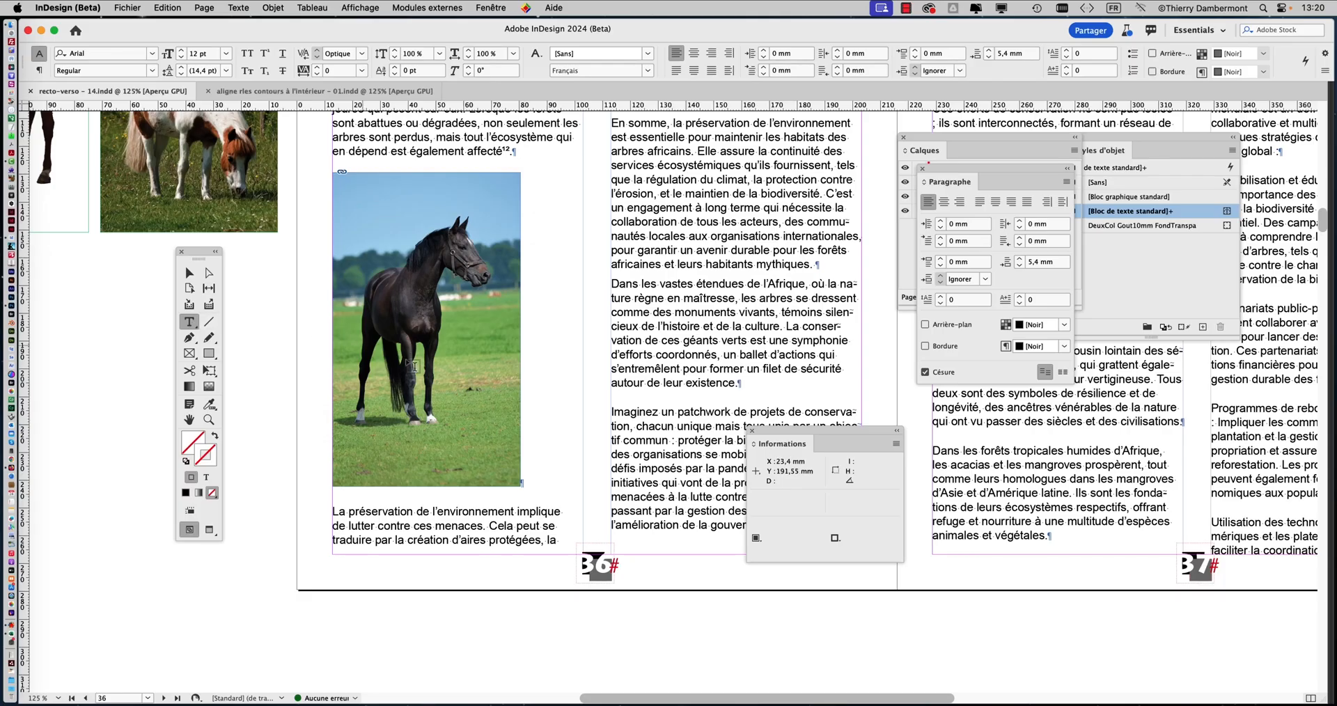
click(529, 455)
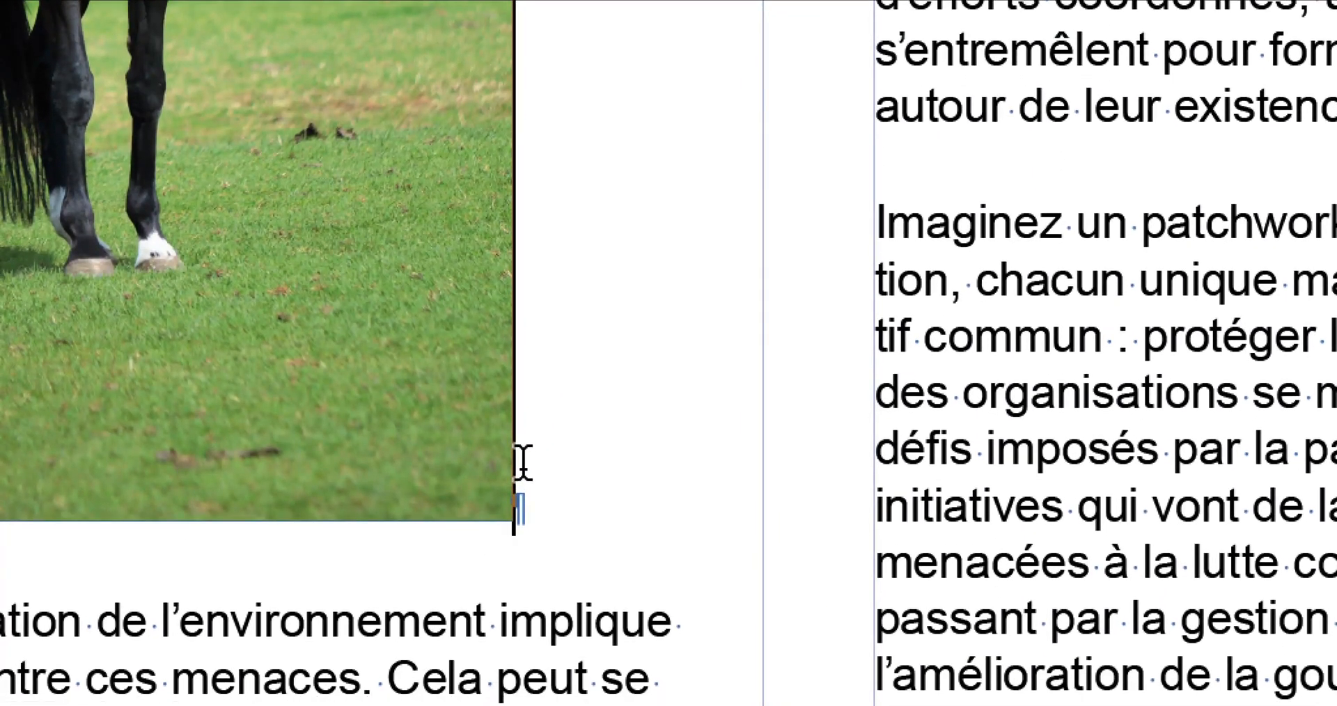
Move the insertion point to the start of the paragraph "La préservation de l'environnement" and back to just after the anchored horse image
scroll(522, 461, up, 10)
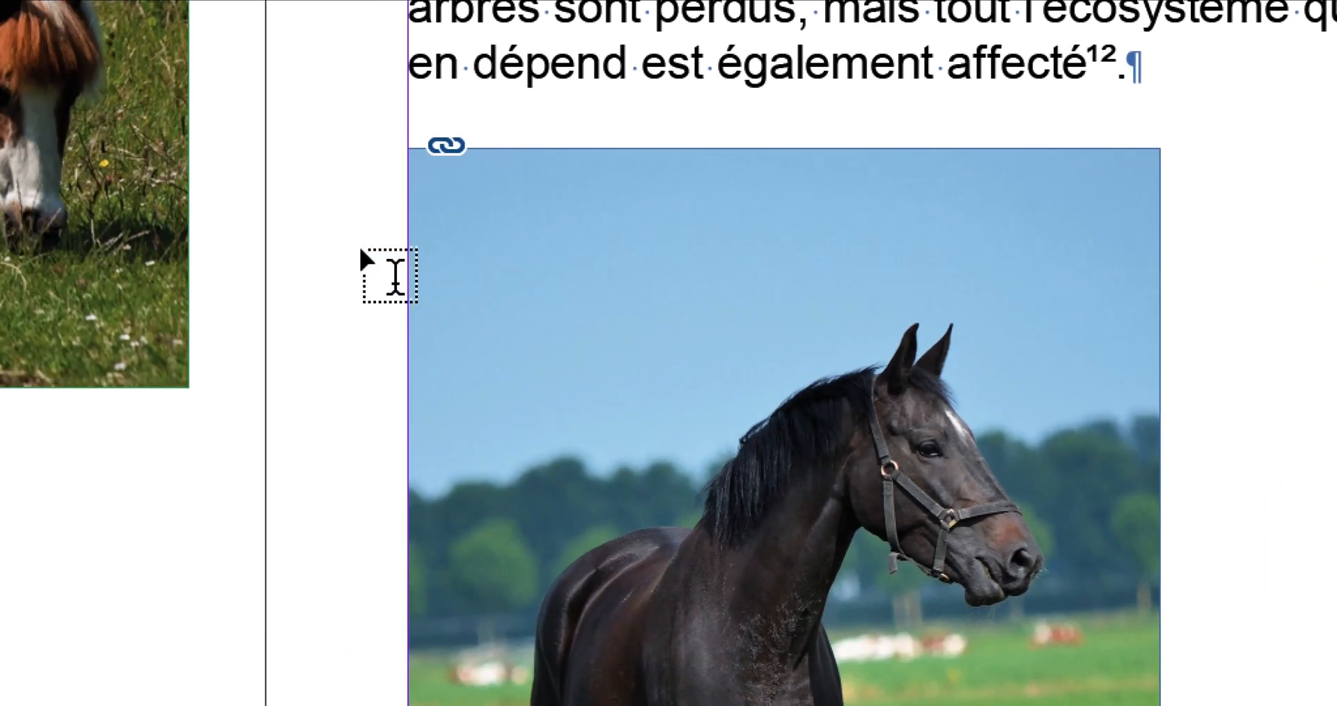
key(Right)
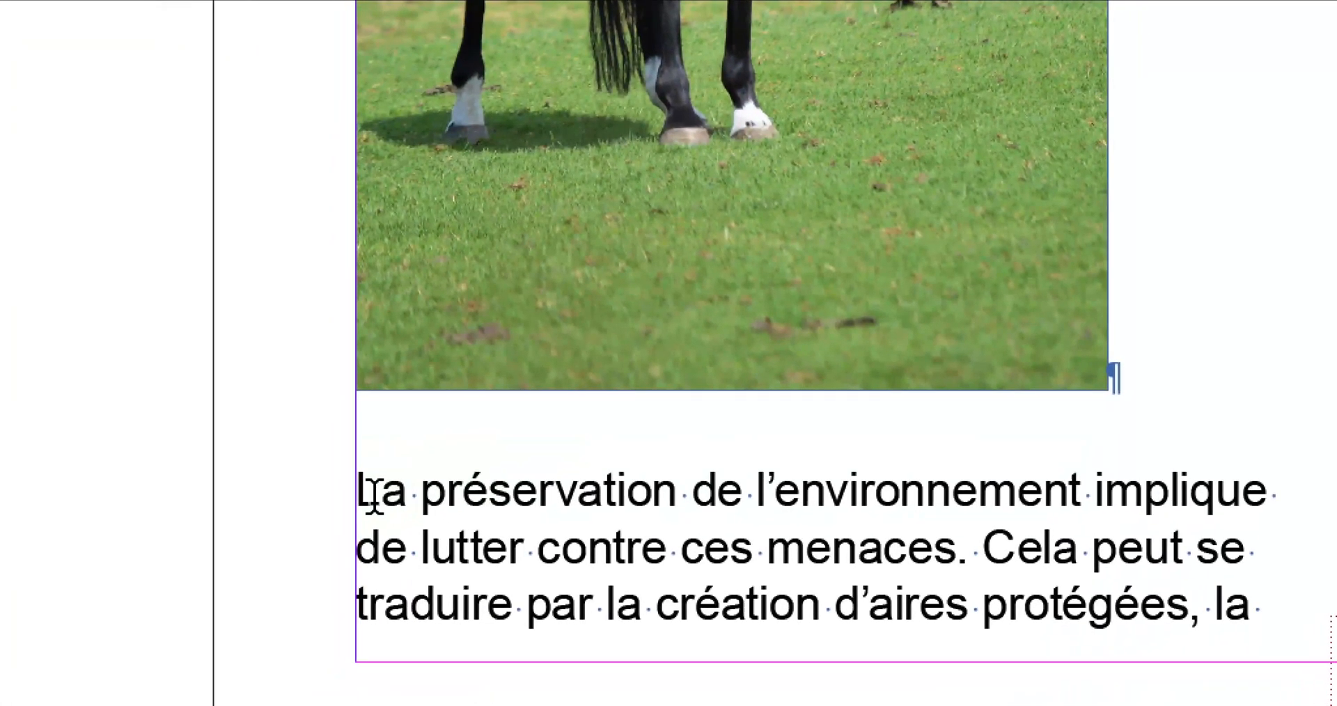
click(312, 511)
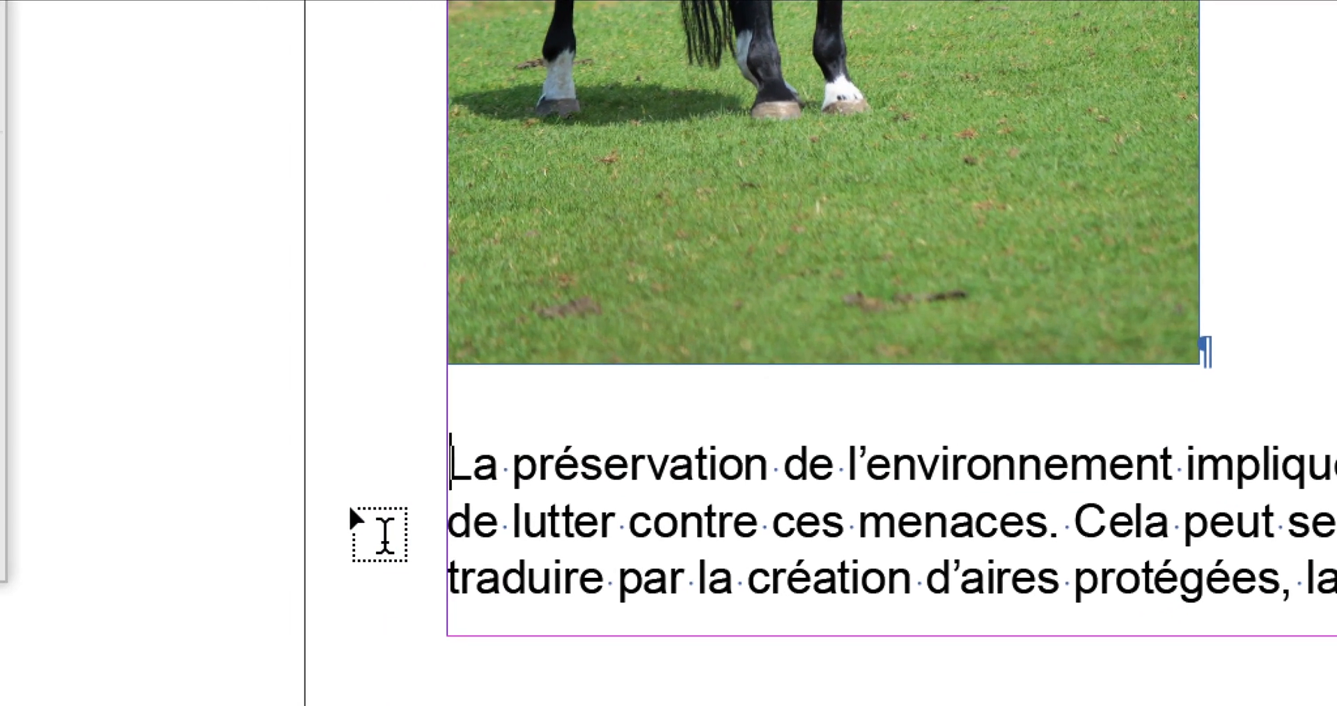
key(Left)
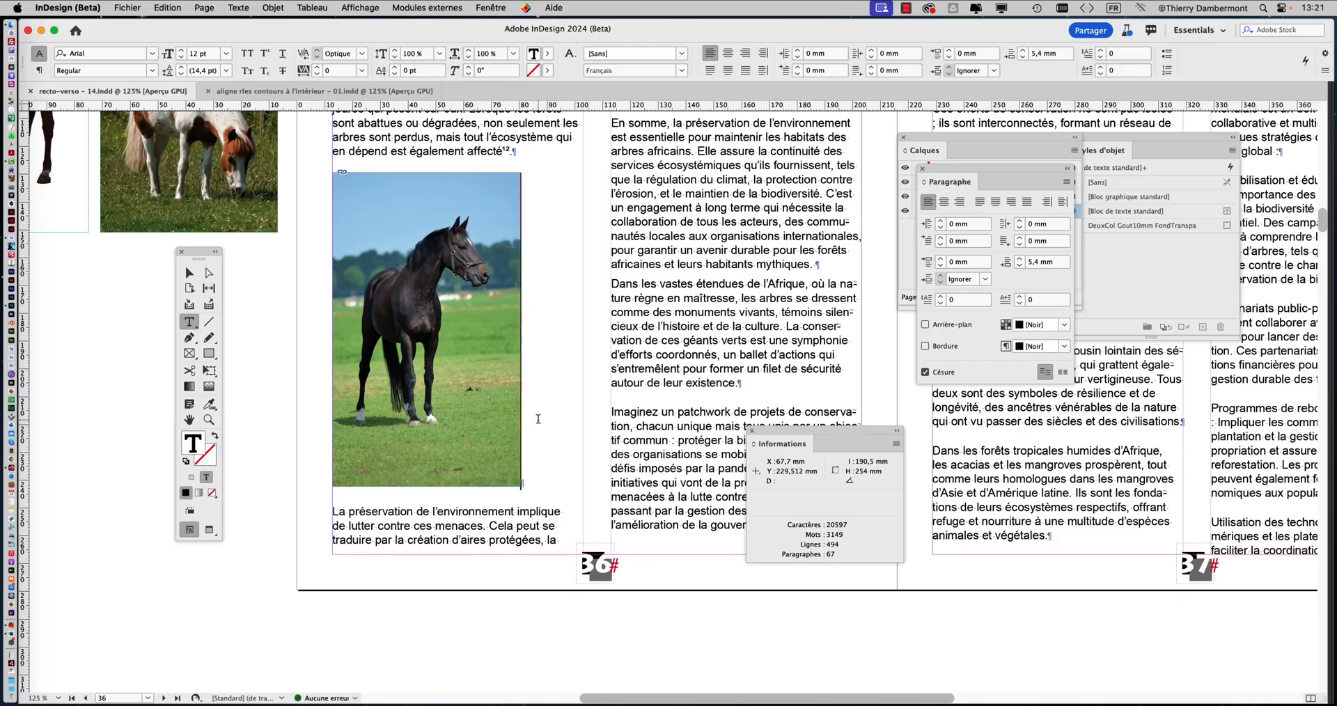
Show the Styles de paragraphe panel and place it beside the horse image, moving the toolbox farther from the page
drag(201, 254, 121, 256)
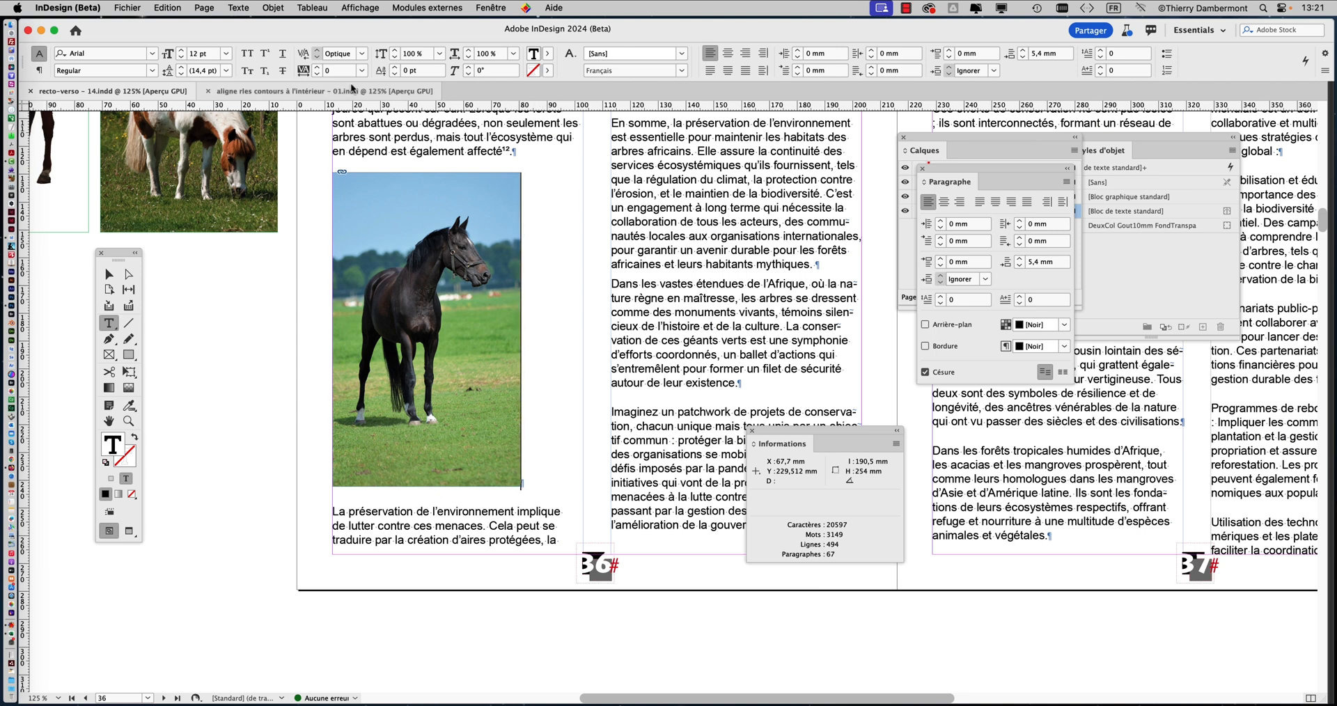
click(232, 8)
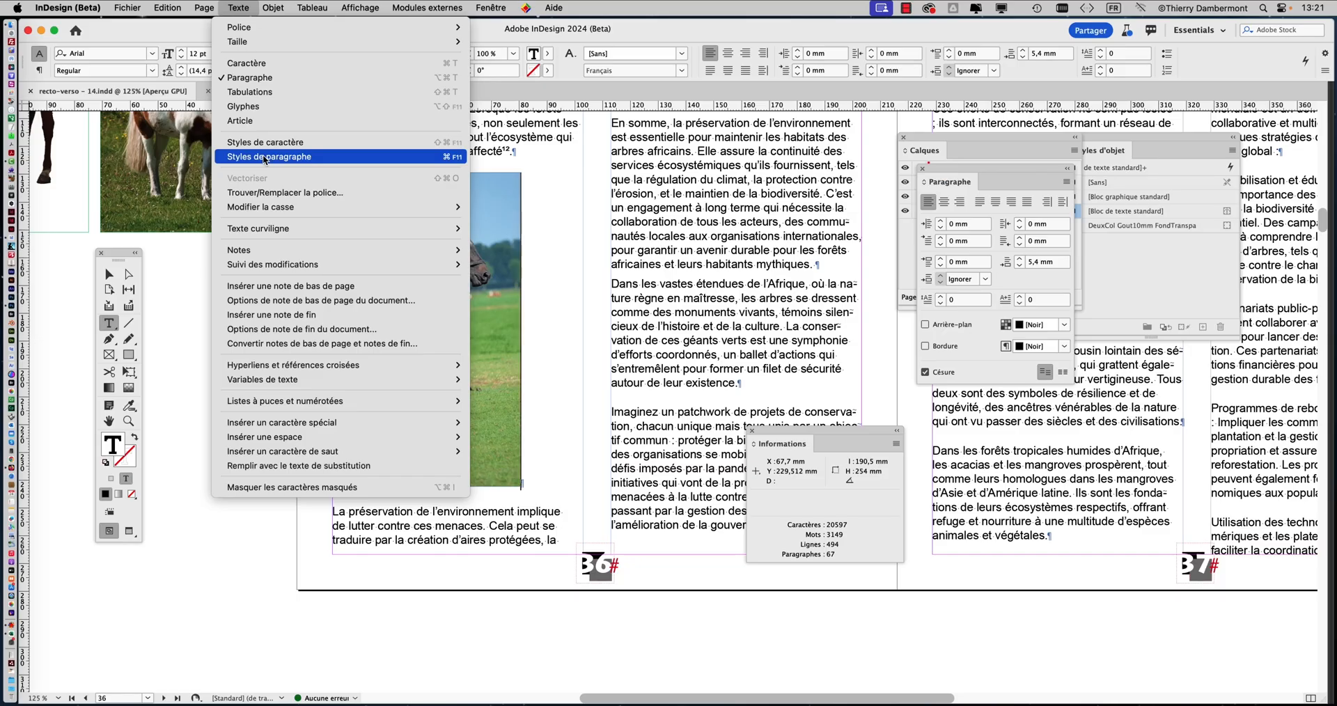
click(268, 171)
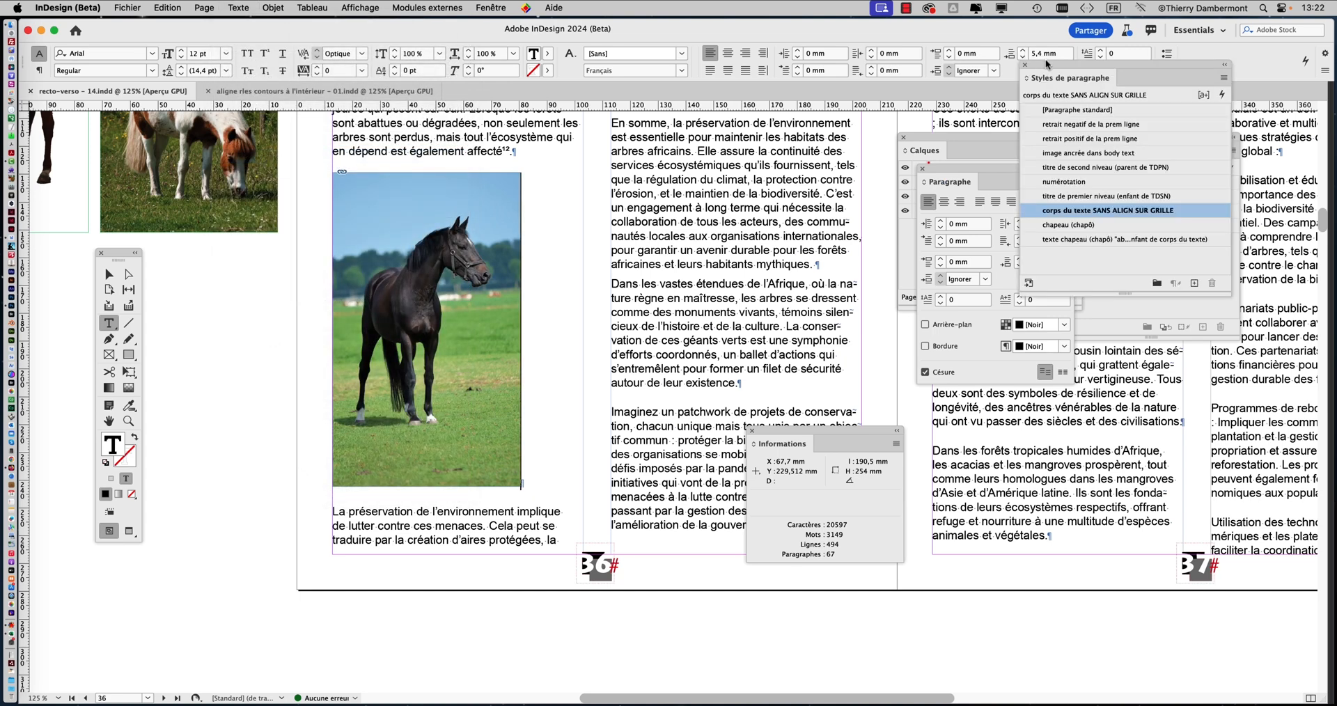
drag(1045, 67, 654, 139)
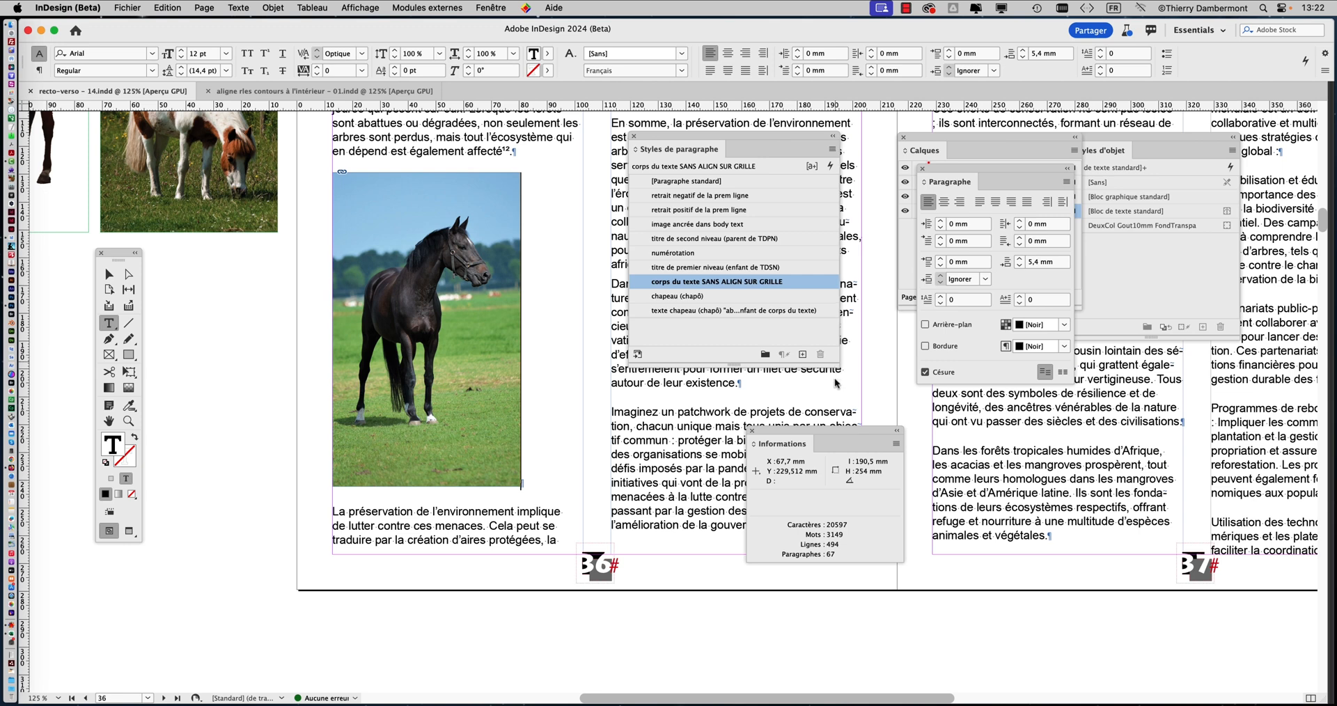
Apply the paragraph style "image ancrée dans body text" to the anchored black horse image and dismiss the finished batch export notice
drag(838, 363, 838, 399)
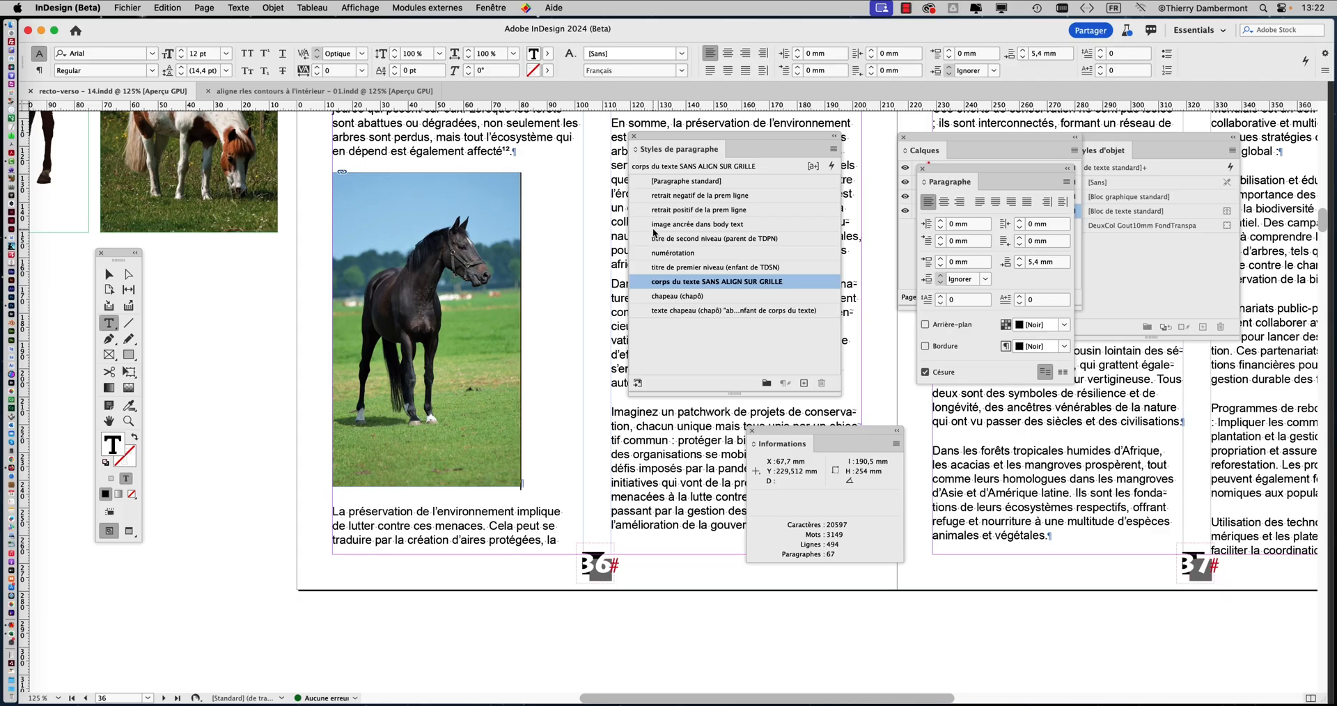
click(654, 229)
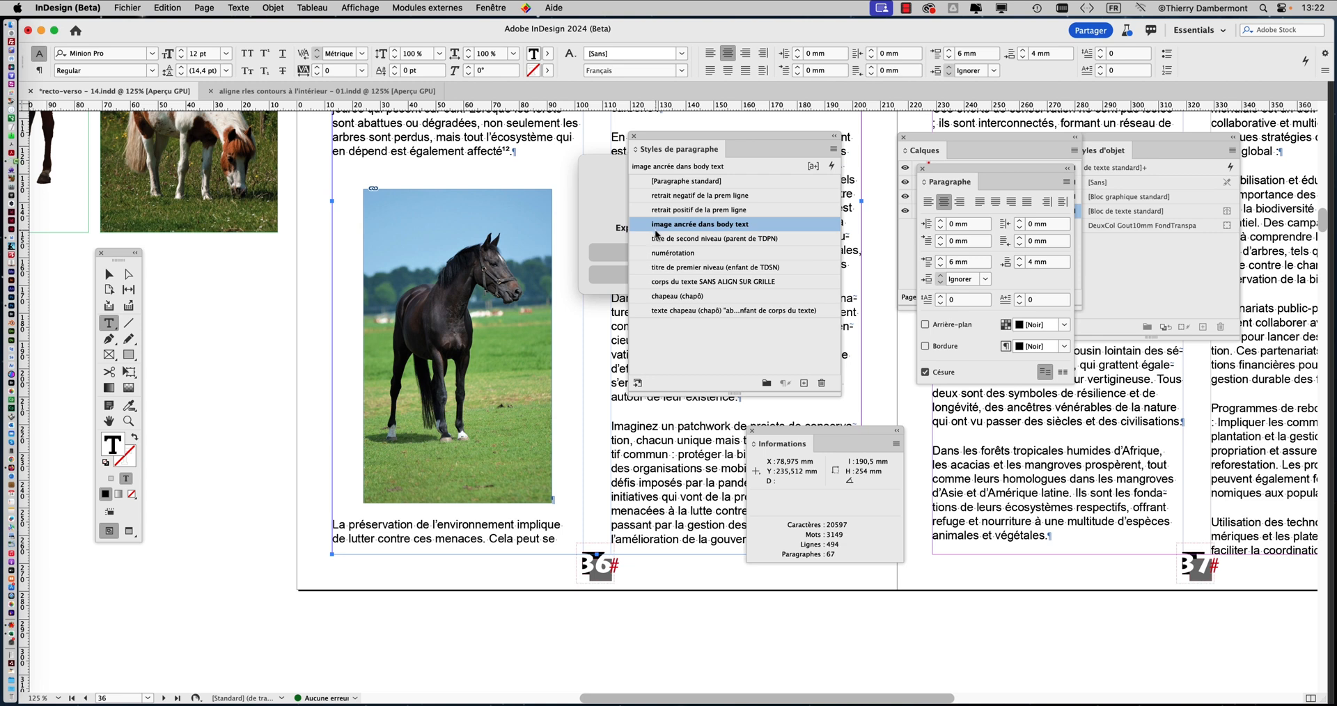
drag(691, 146, 849, 179)
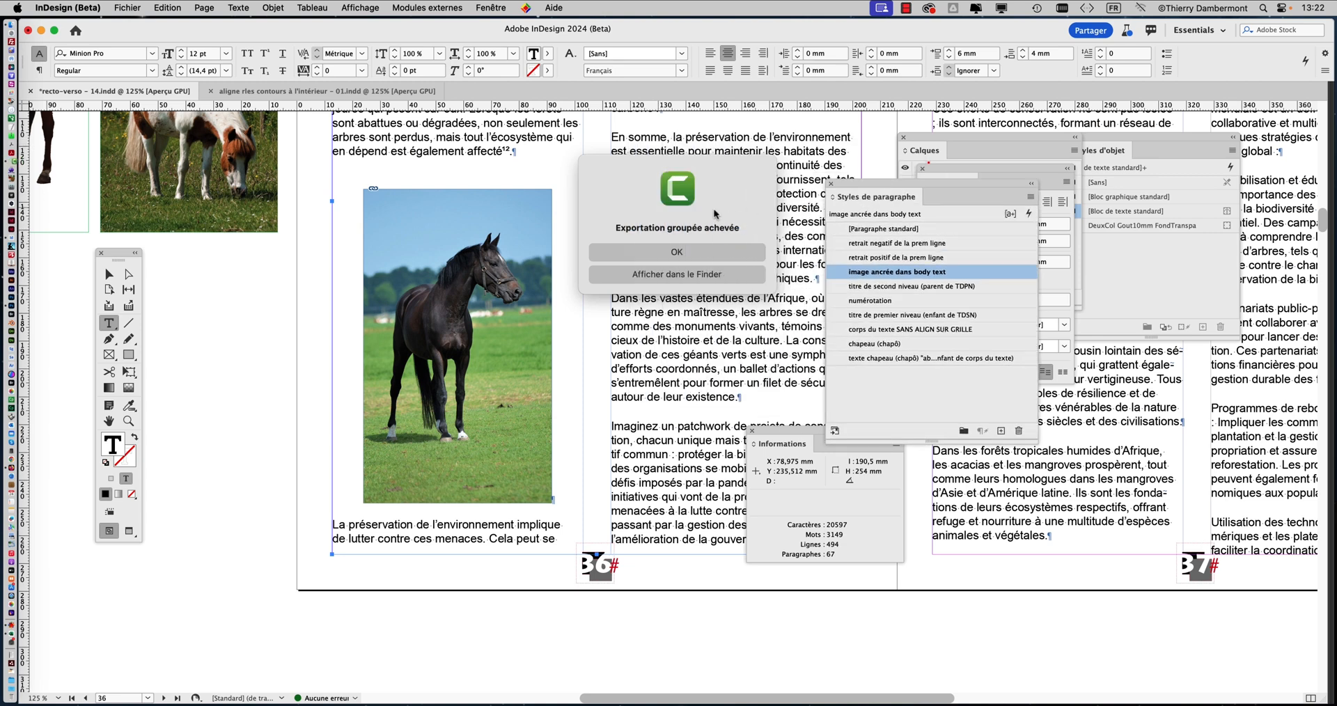
click(713, 253)
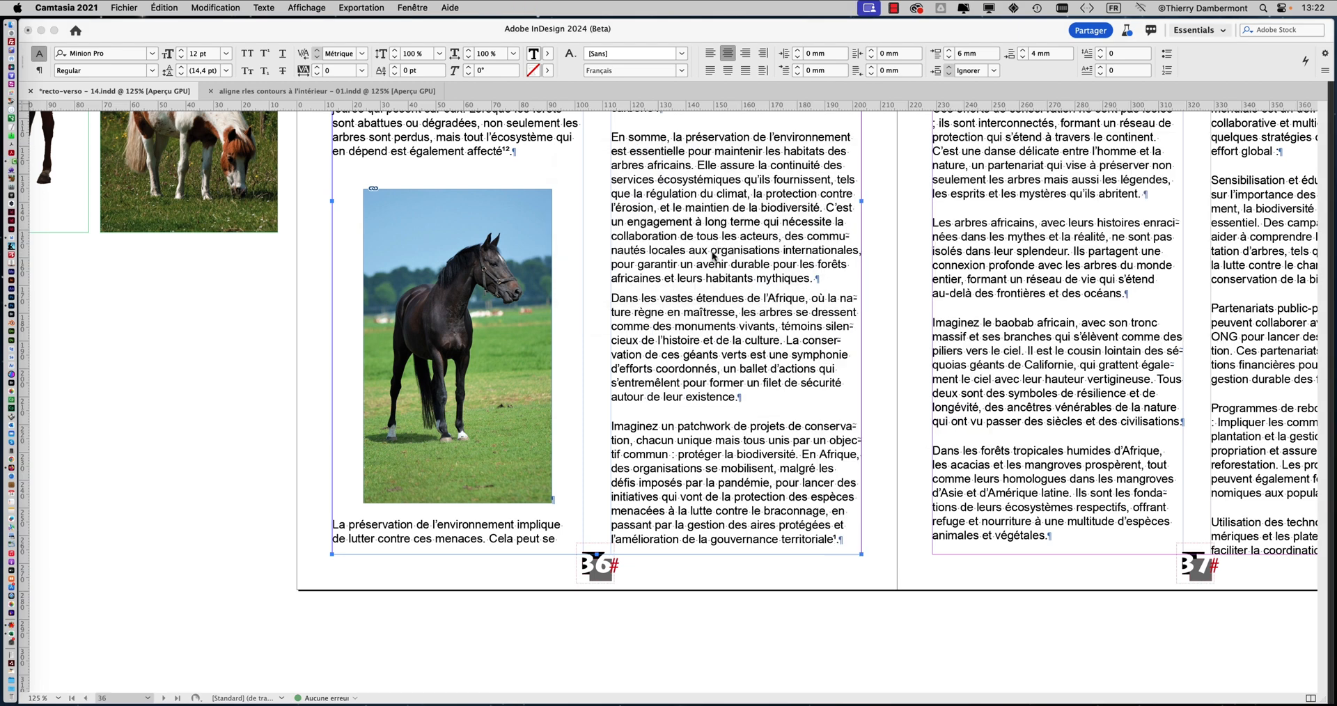
click(826, 205)
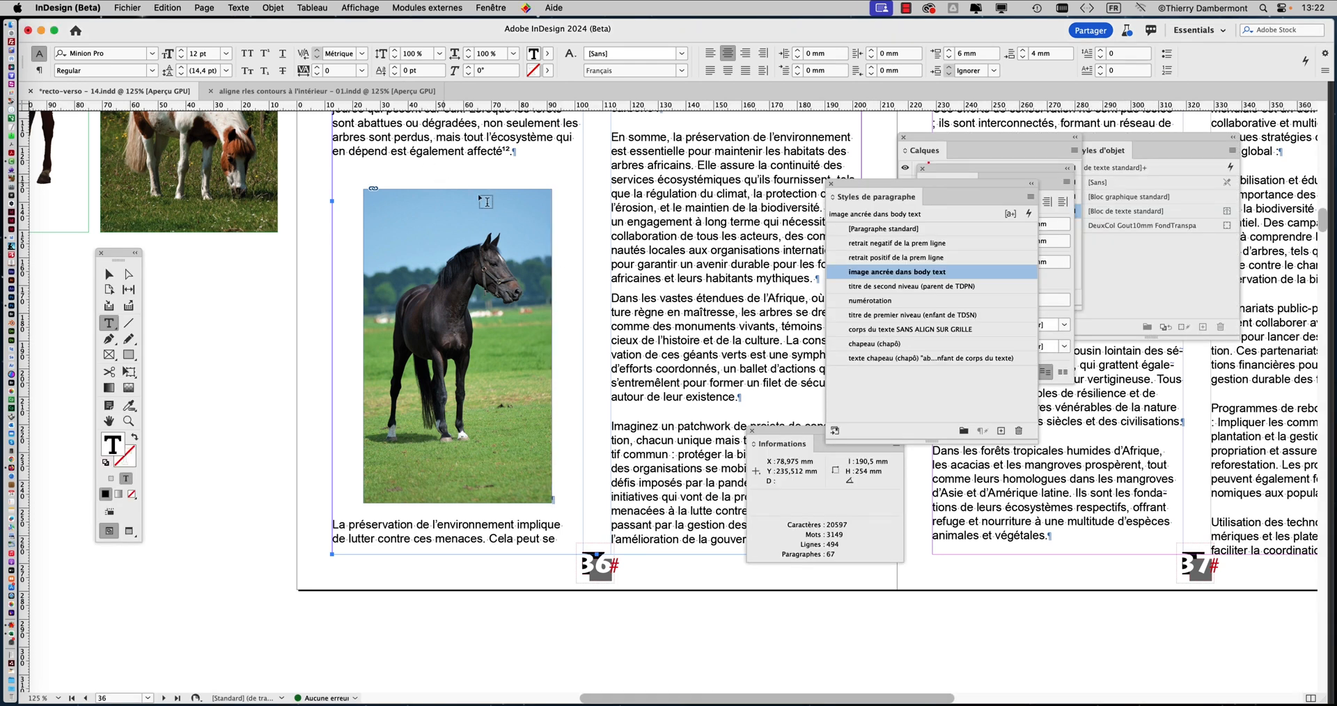
Move the Styles de paragraphe panel aside and compare the Paragraphe panel's settings with the horse image, leaving the panel clear of it
drag(859, 200, 1051, 460)
drag(937, 173, 612, 156)
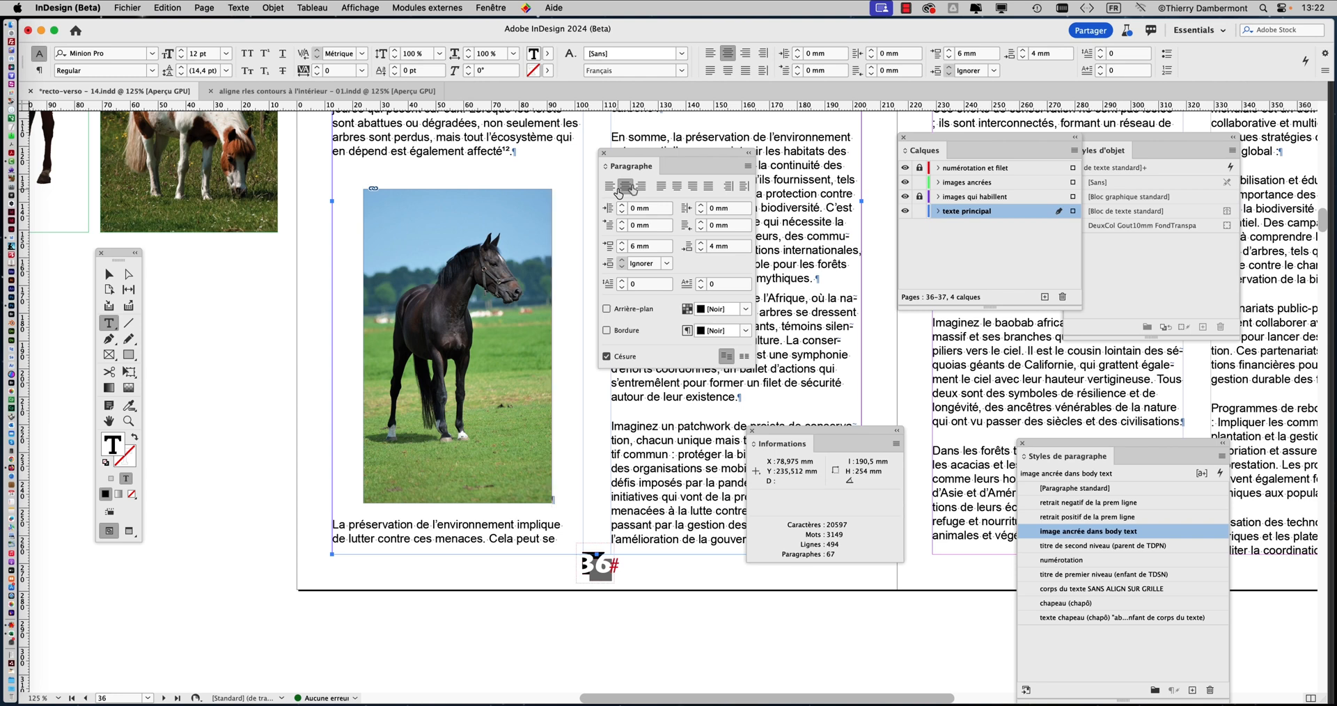
drag(657, 157, 779, 181)
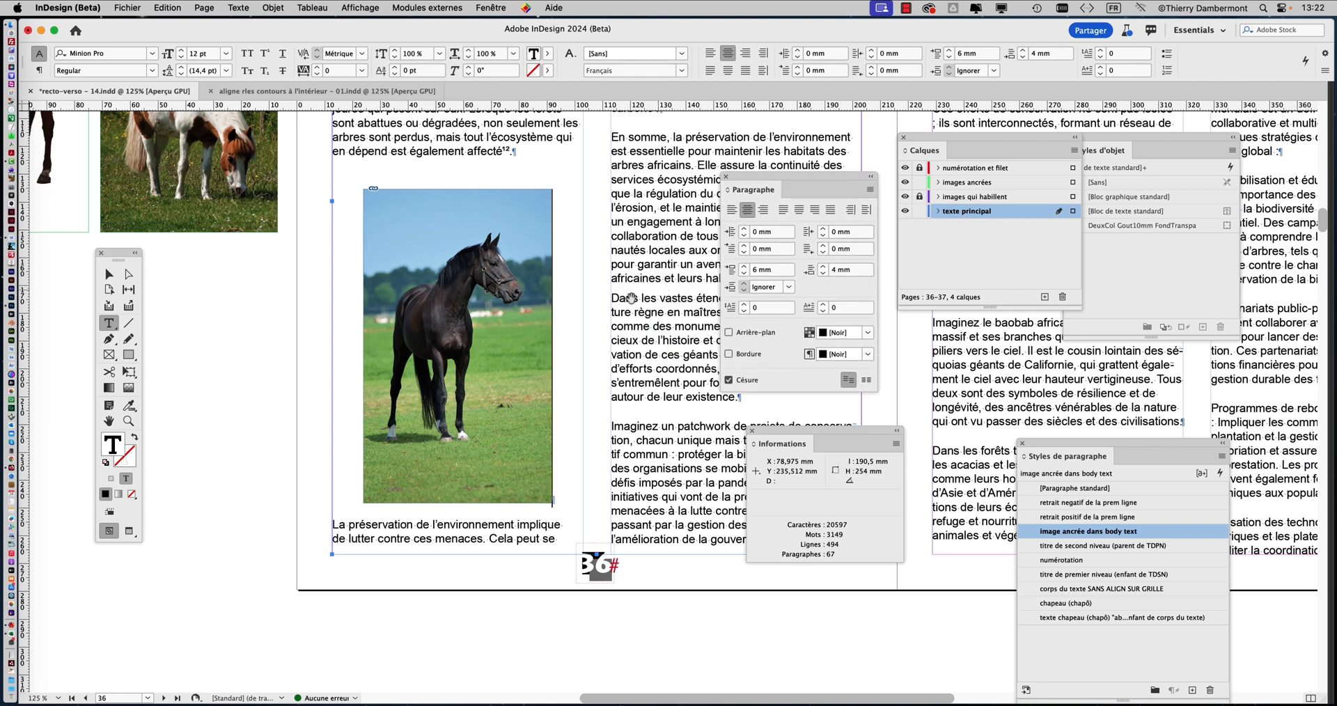
alt+scroll(619, 304, down, 1)
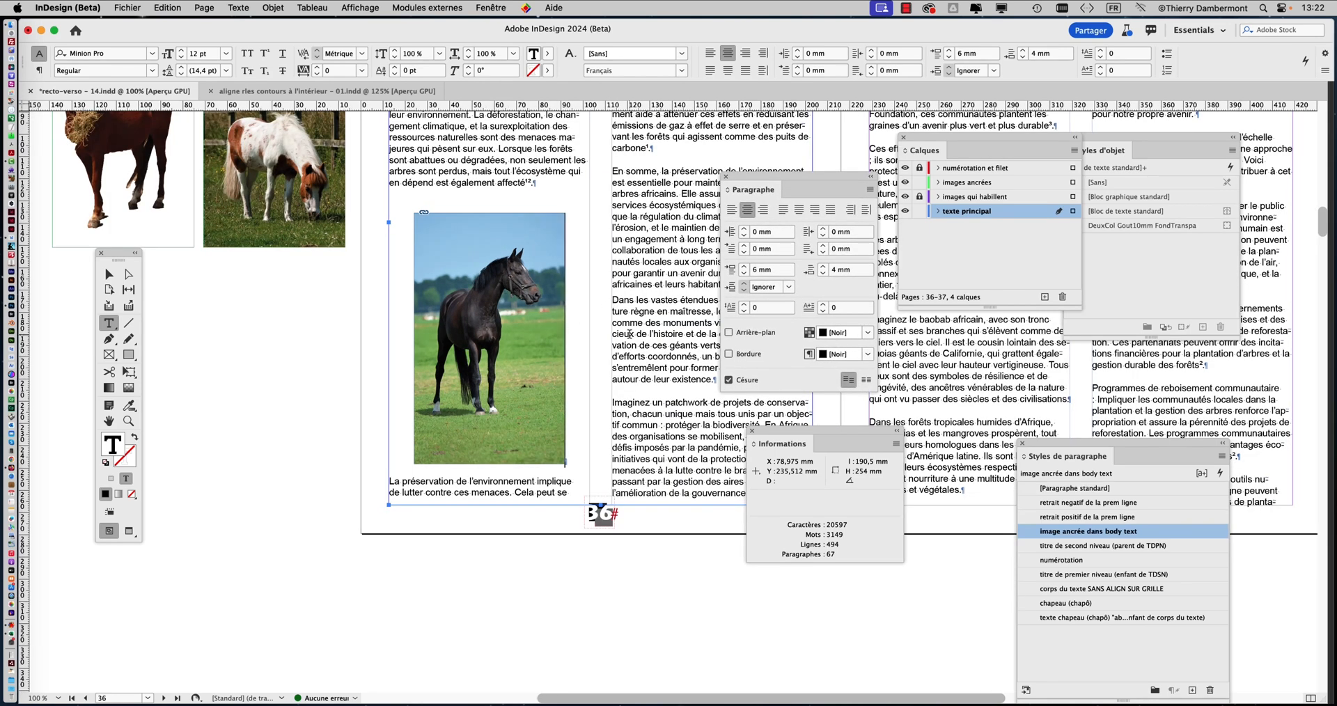
scroll(628, 334, down, 2)
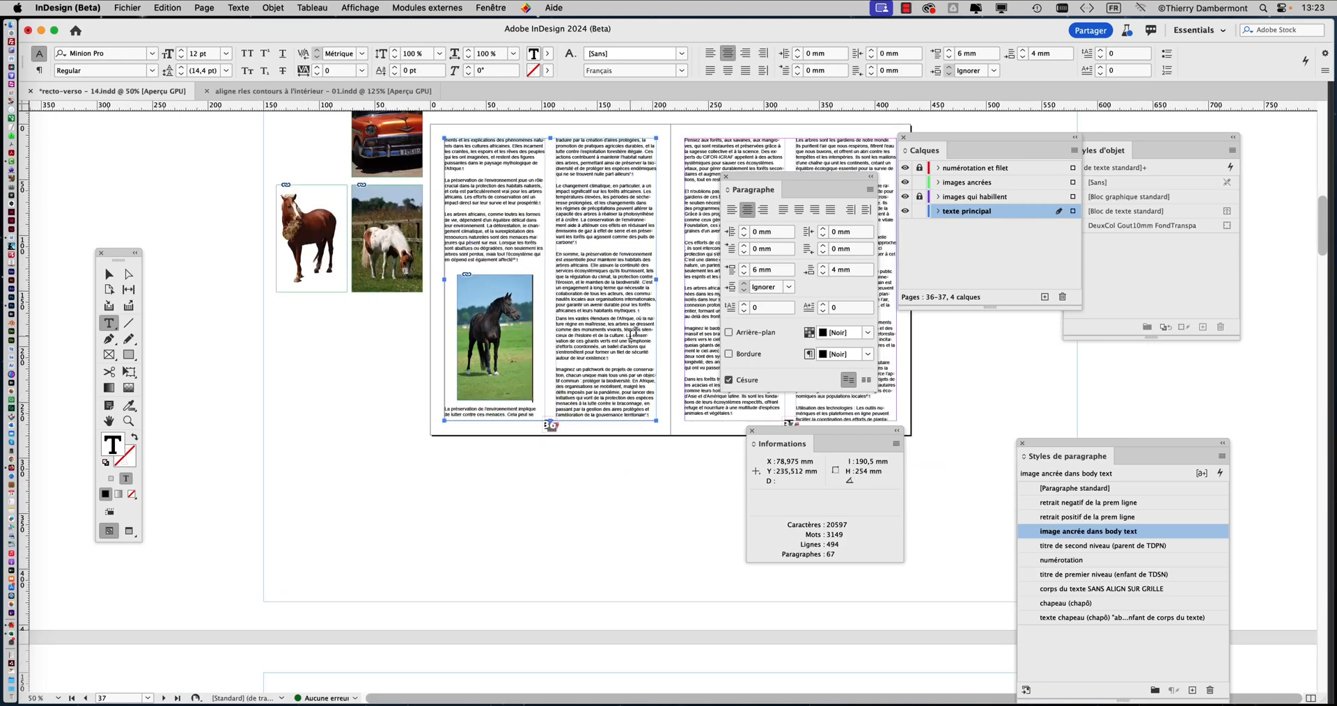
drag(744, 189, 300, 439)
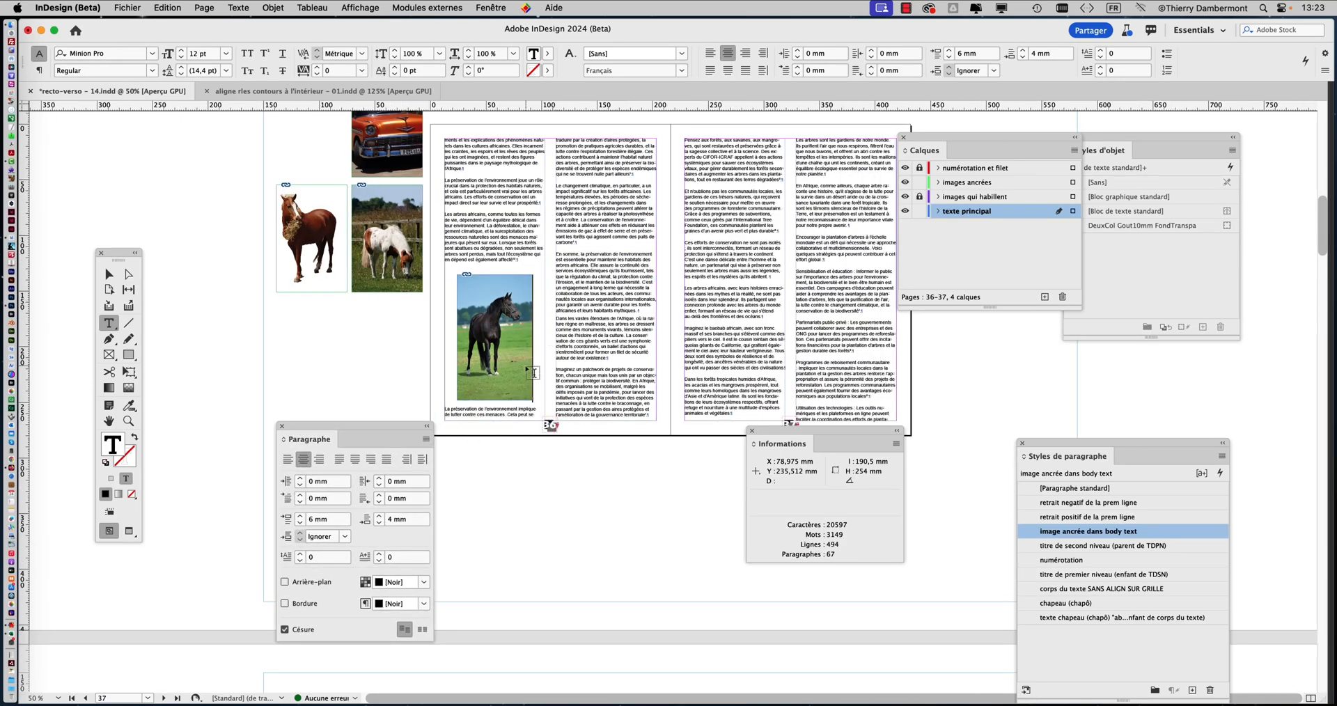
scroll(536, 371, up, 5)
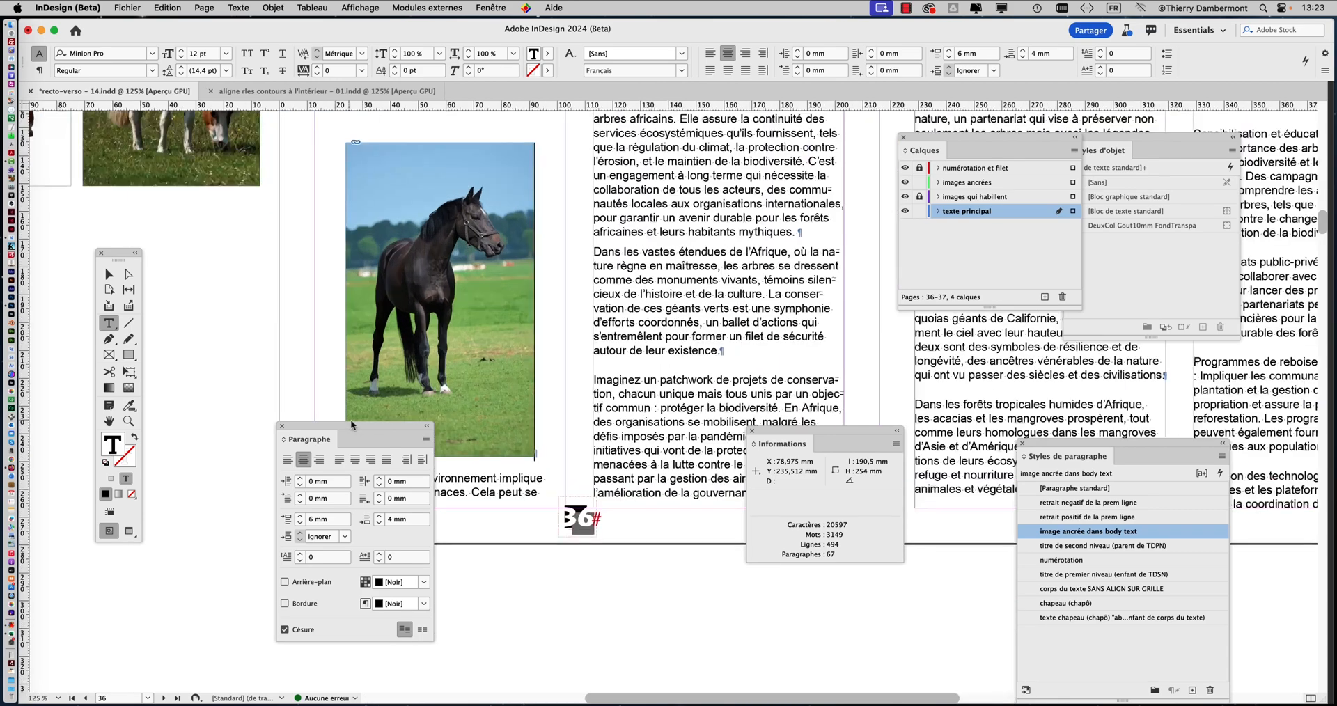
drag(333, 441, 257, 485)
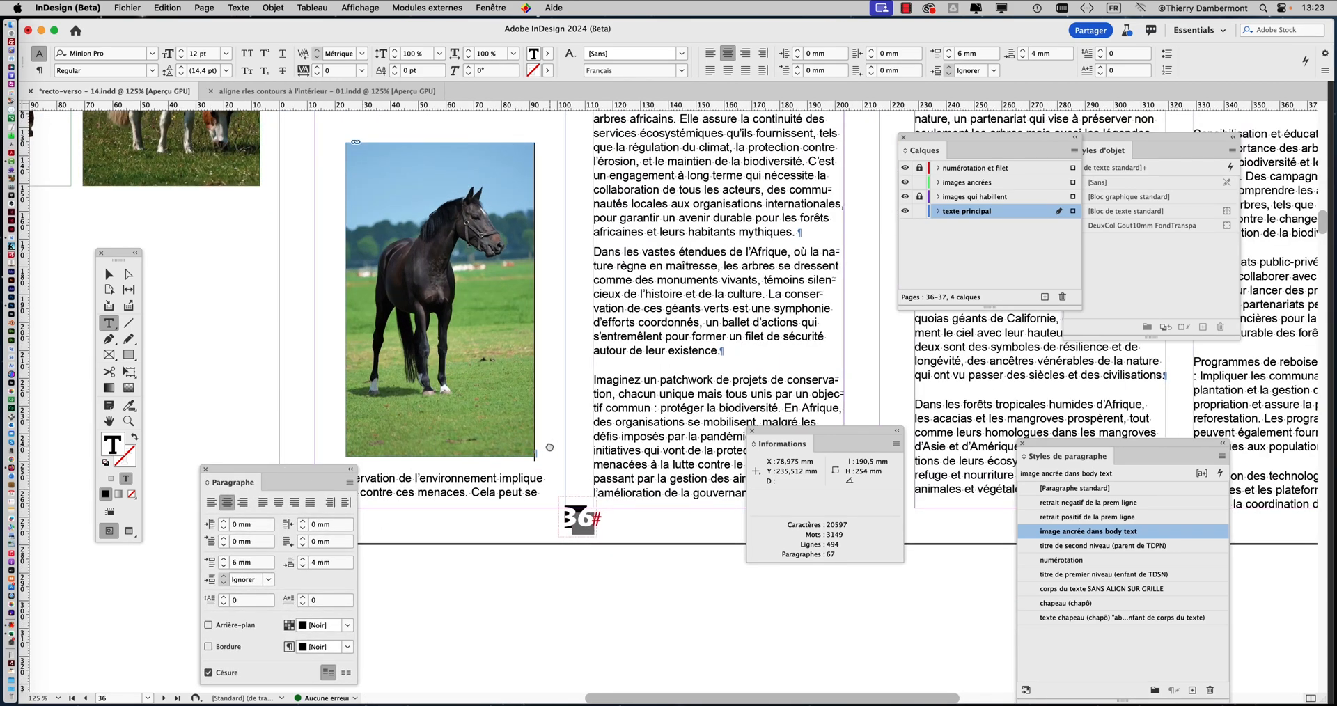
Insert an empty paragraph after the one ending in "carbone¹." in the second column of page 36
drag(549, 445, 659, 377)
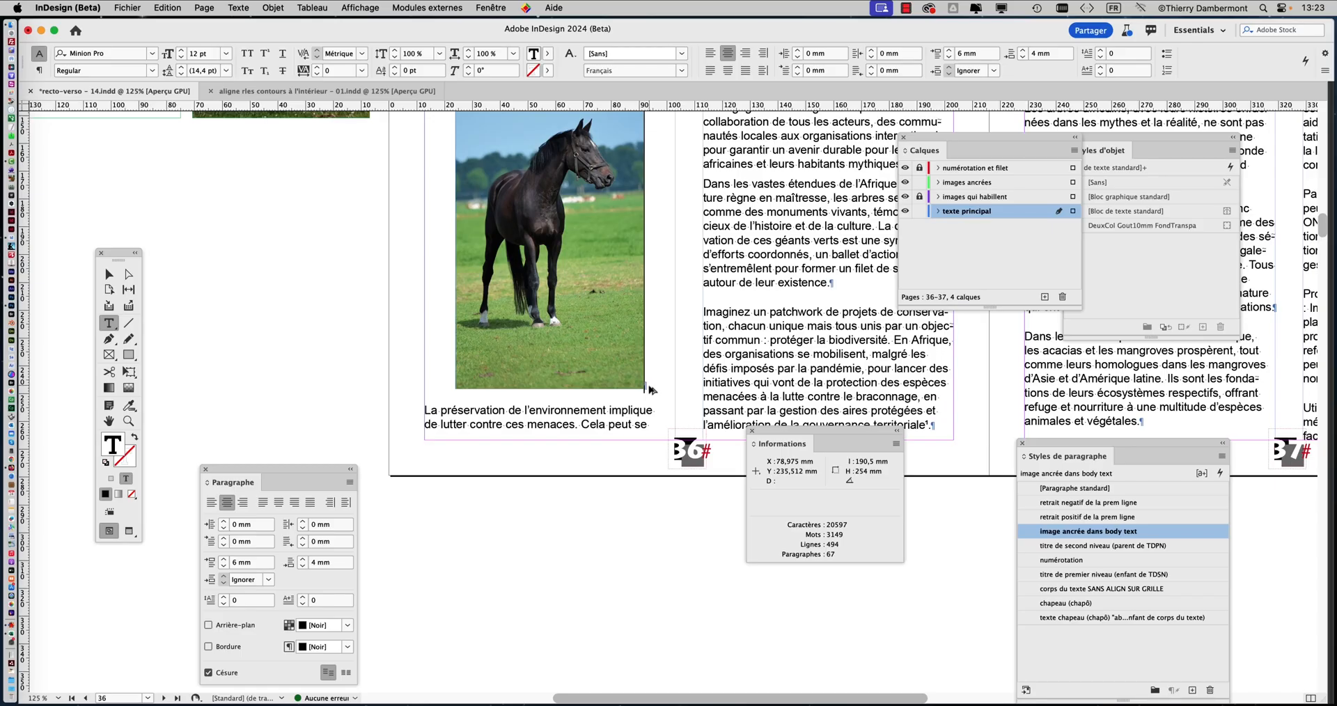
scroll(649, 385, down, 1)
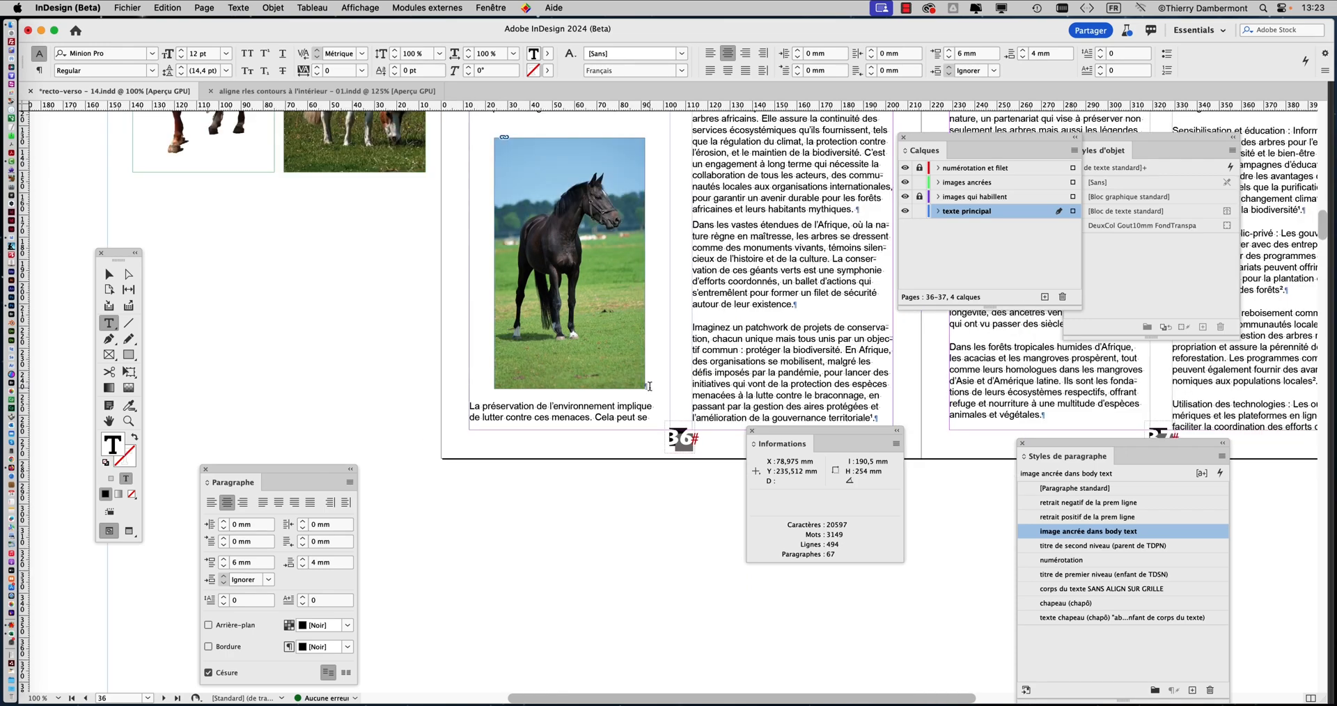
drag(655, 382, 631, 431)
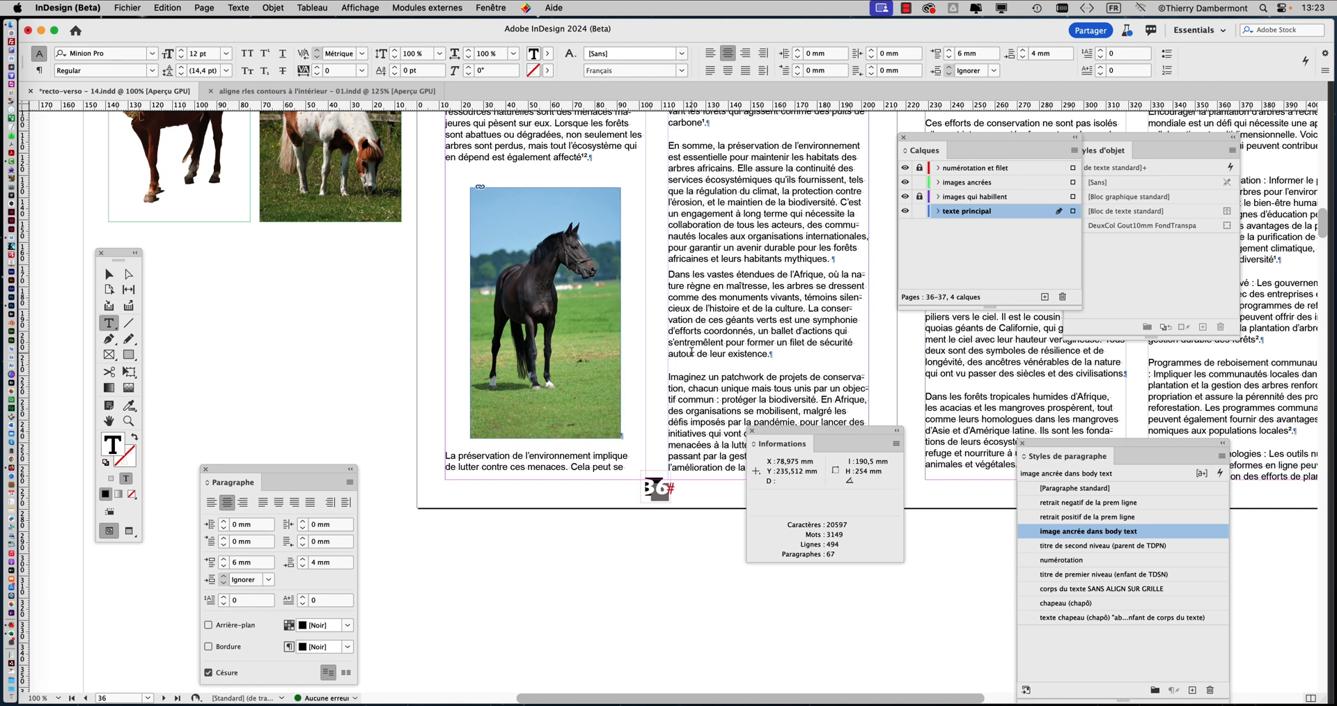
key(Escape)
drag(662, 315, 403, 468)
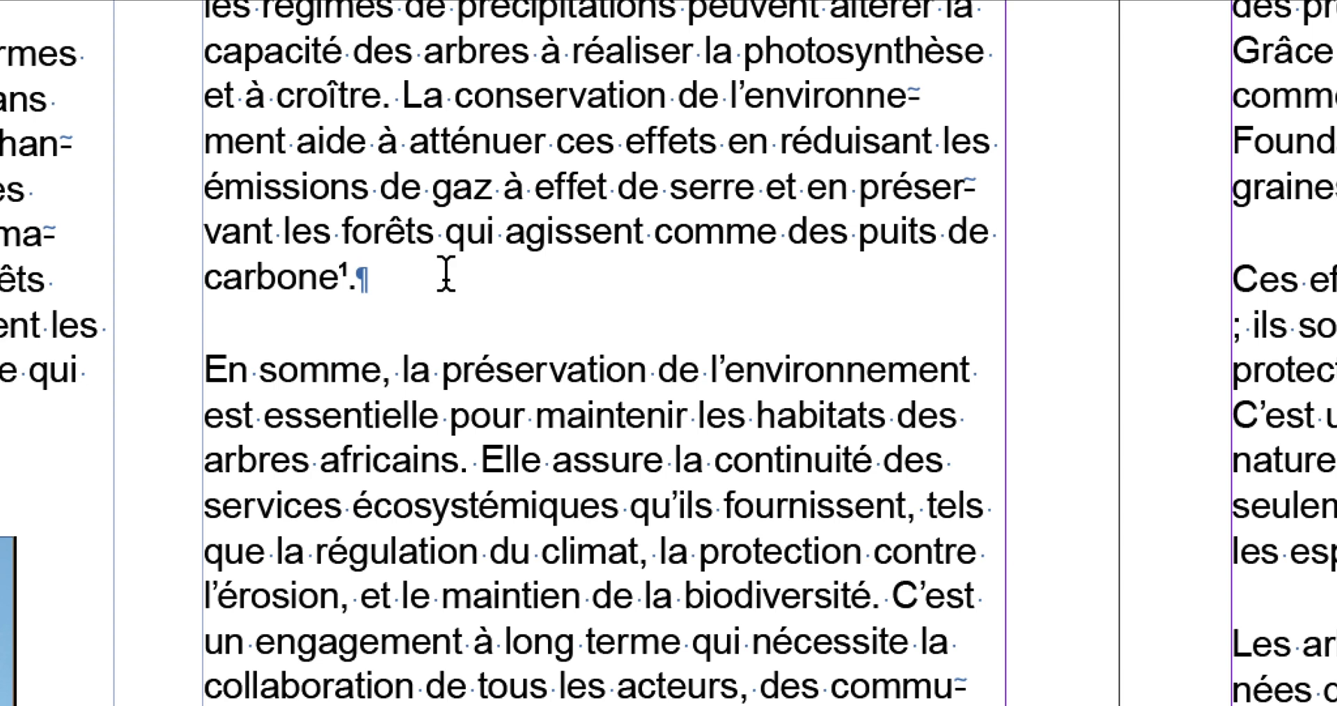
click(445, 274)
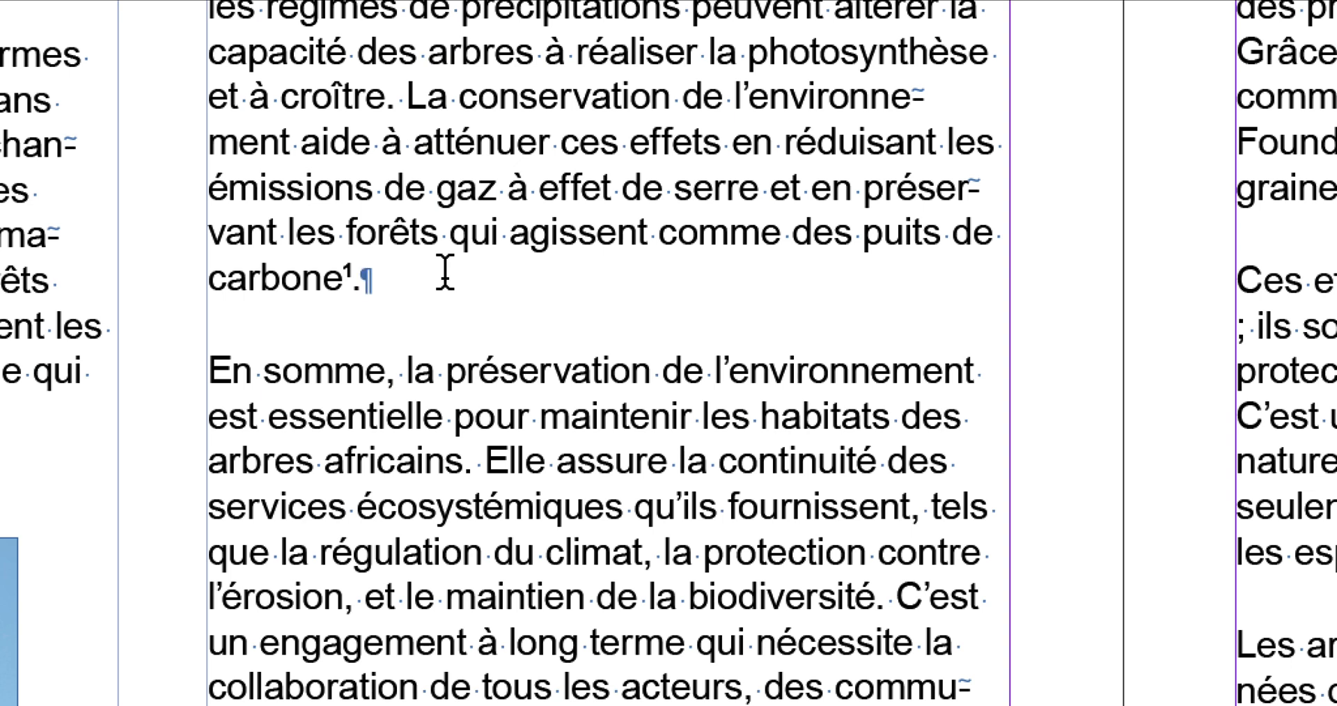
key(Return)
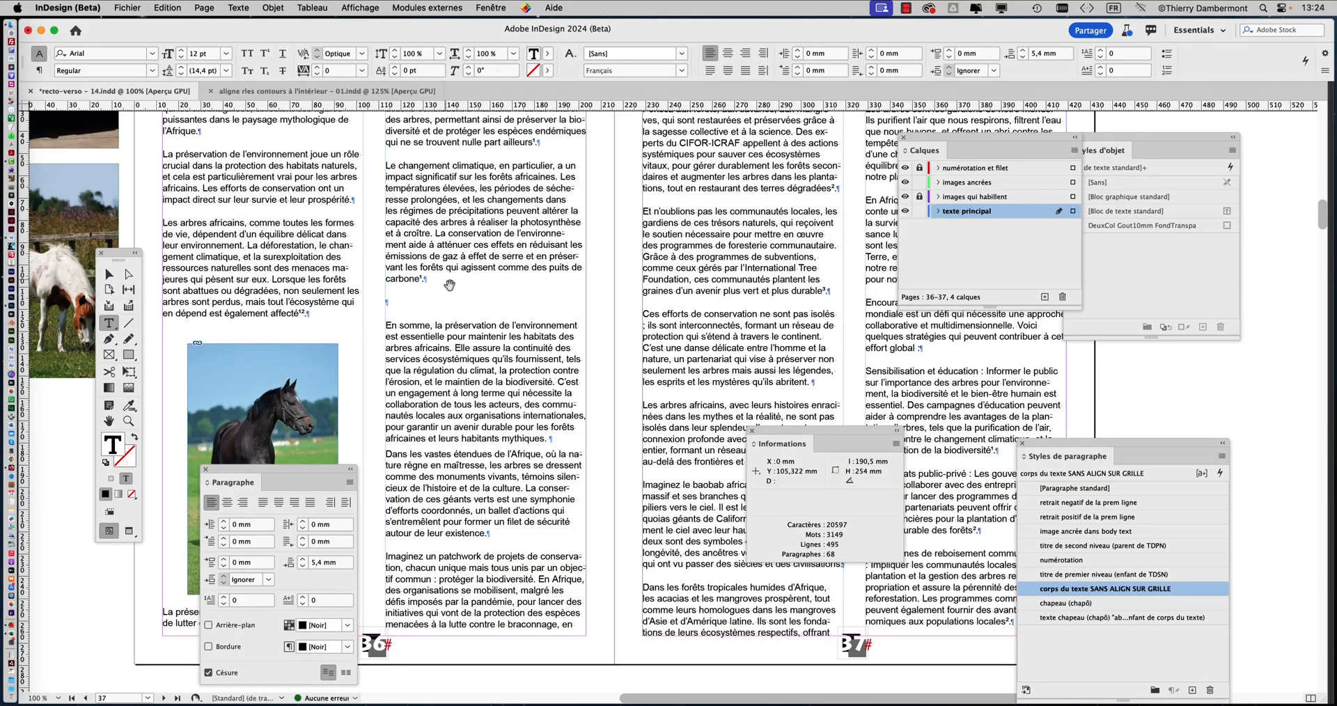
Cut the brown-and-white pony image from the pasteboard beside page 36 with the Selection tool
drag(449, 285, 810, 298)
click(110, 274)
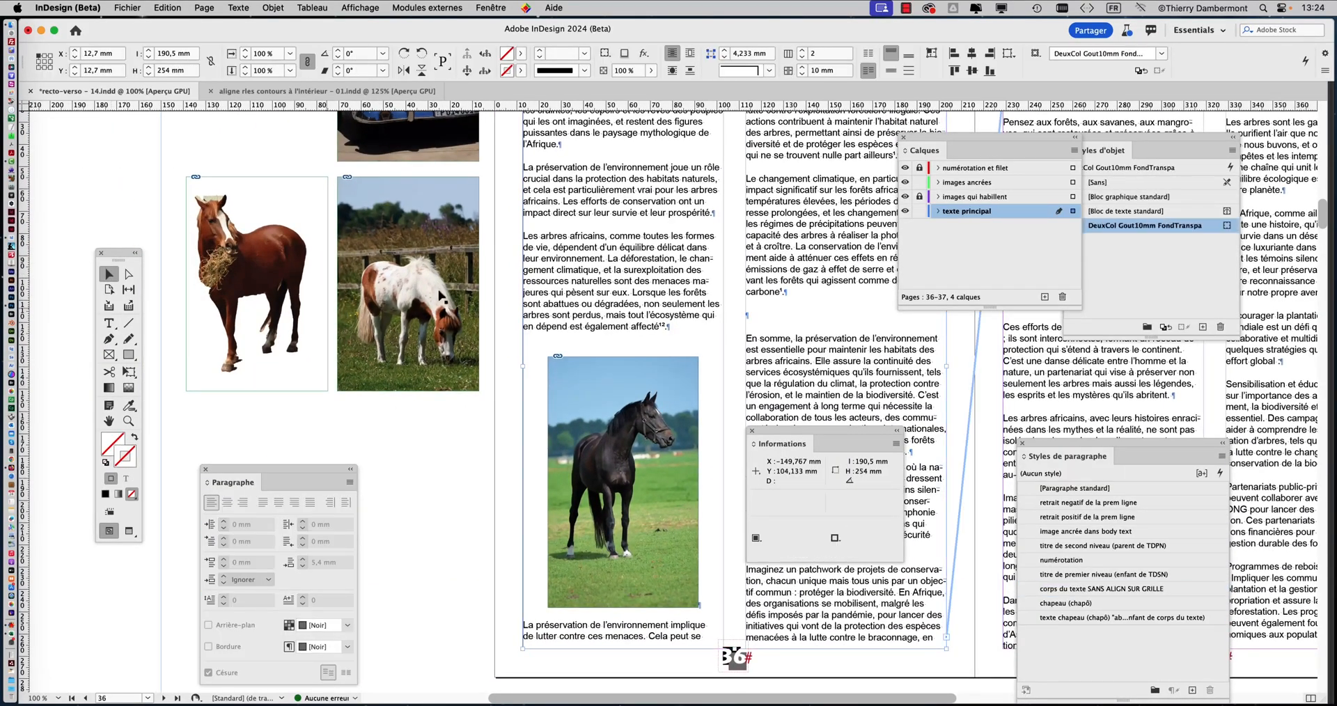
click(395, 222)
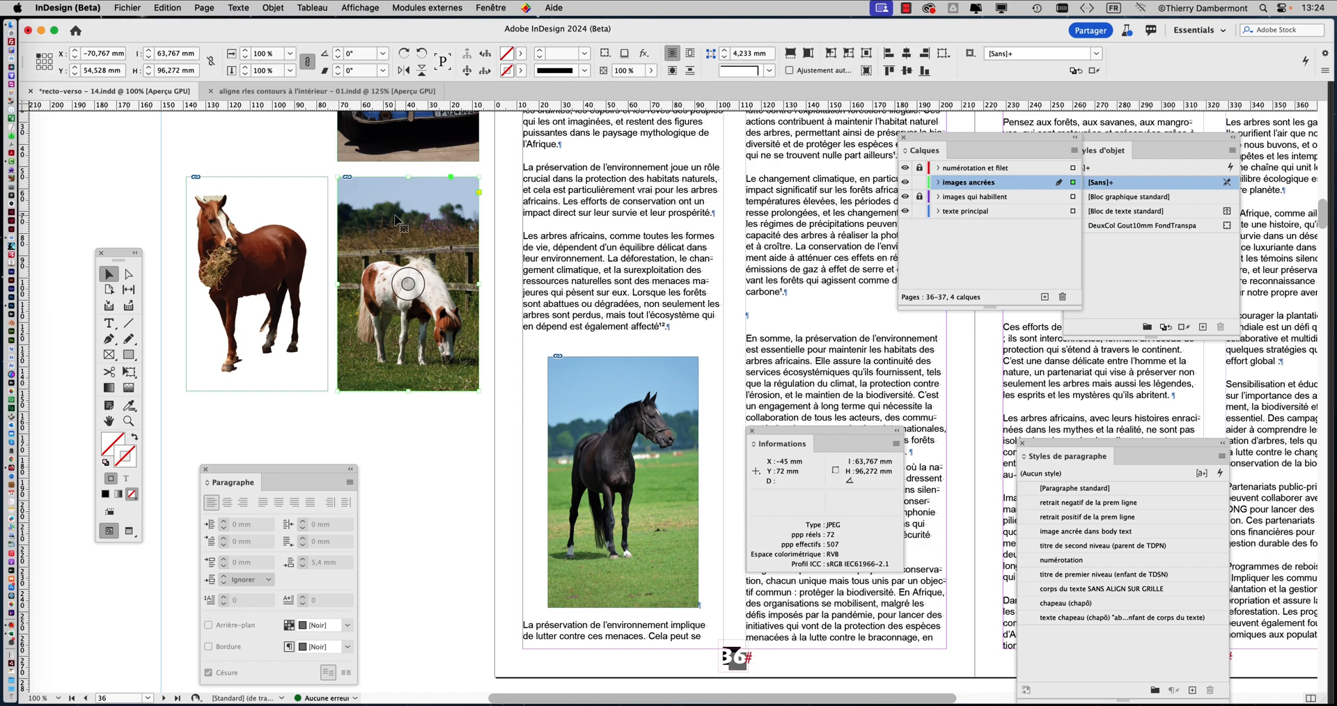
key(Delete)
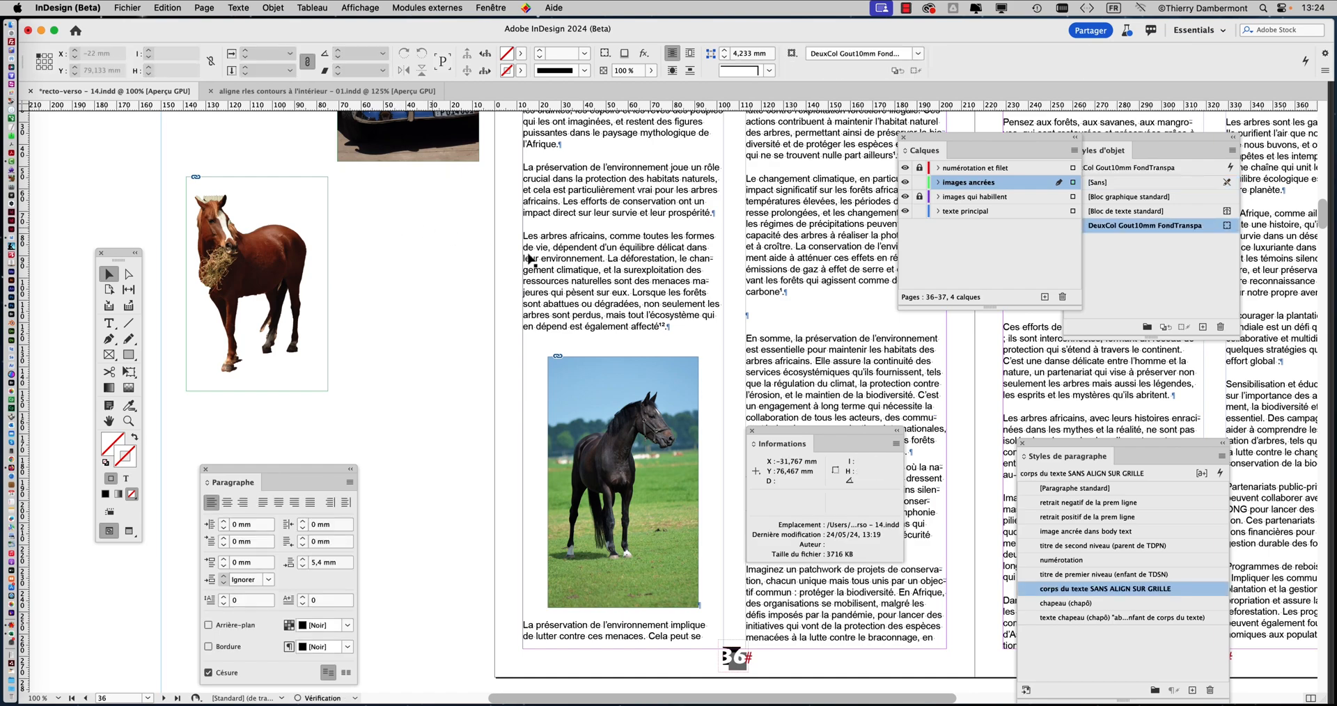
Paste the pony image as an anchored object into the empty paragraph below "carbone¹." using the Type tool
scroll(404, 230, right, 8)
scroll(404, 230, down, 2)
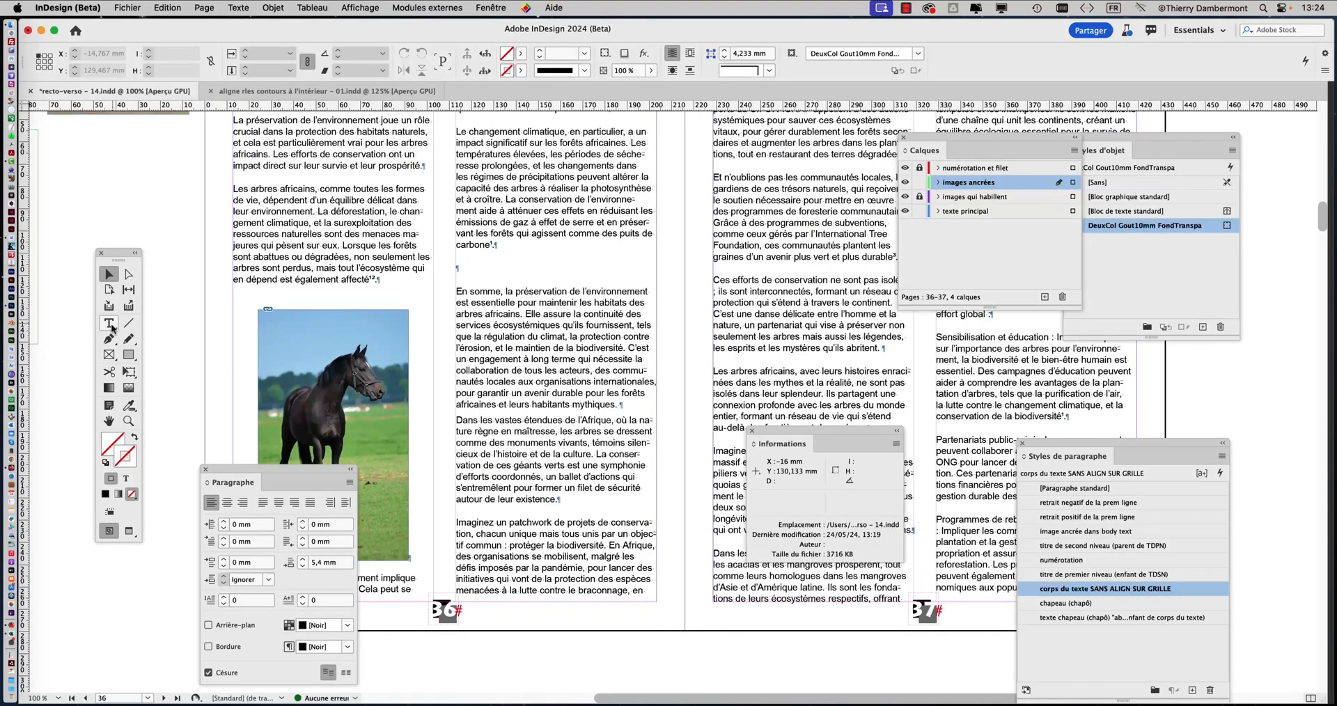
click(109, 324)
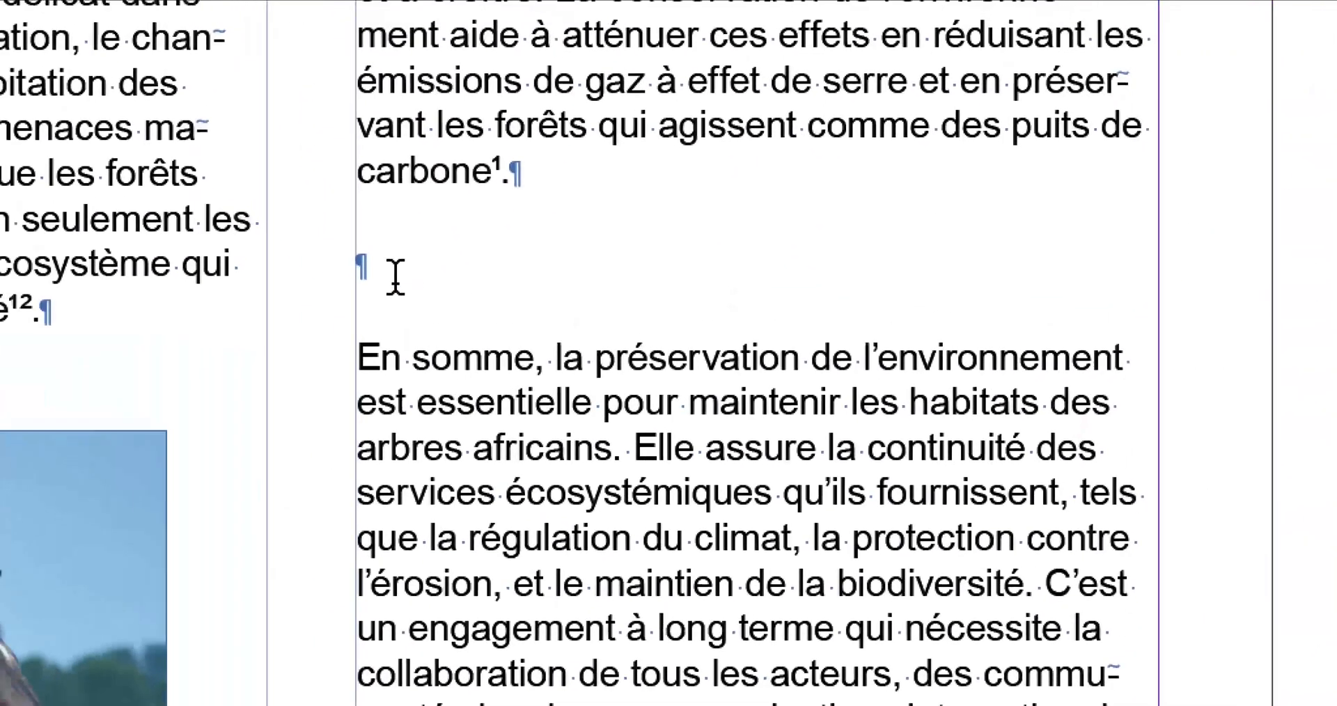
click(396, 277)
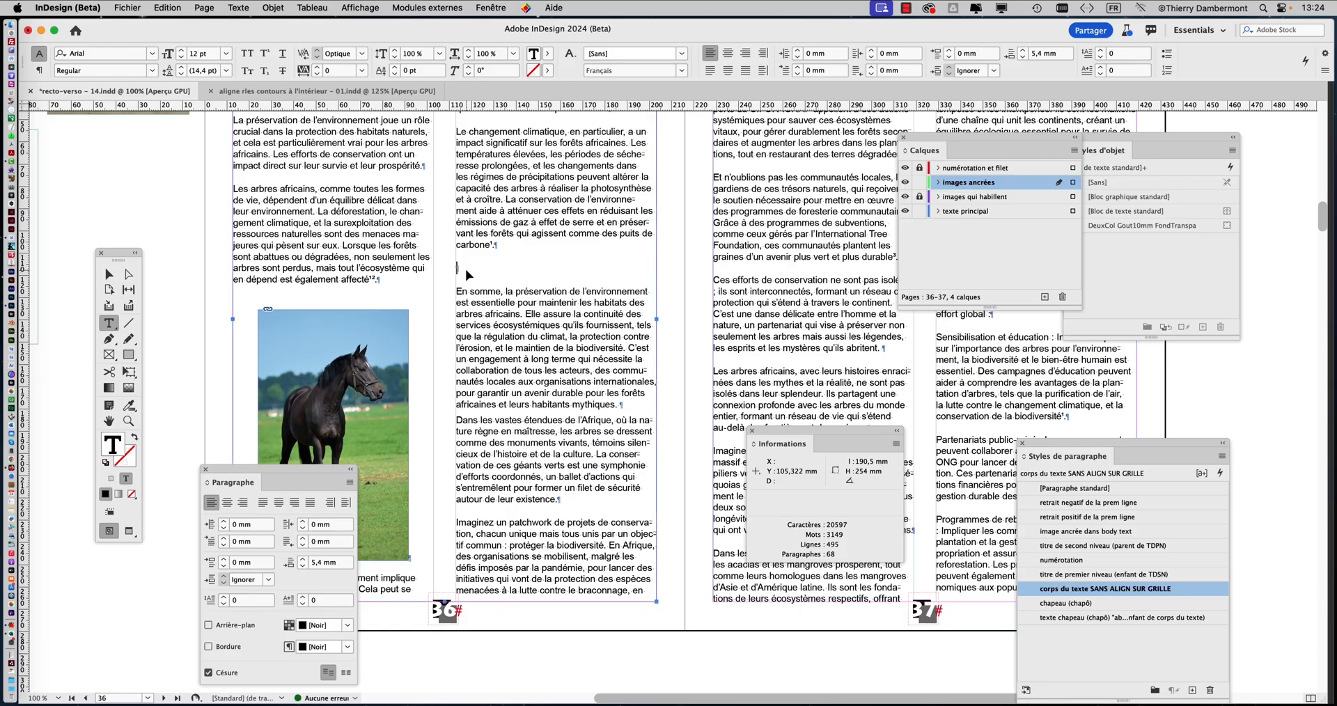
key(super+v)
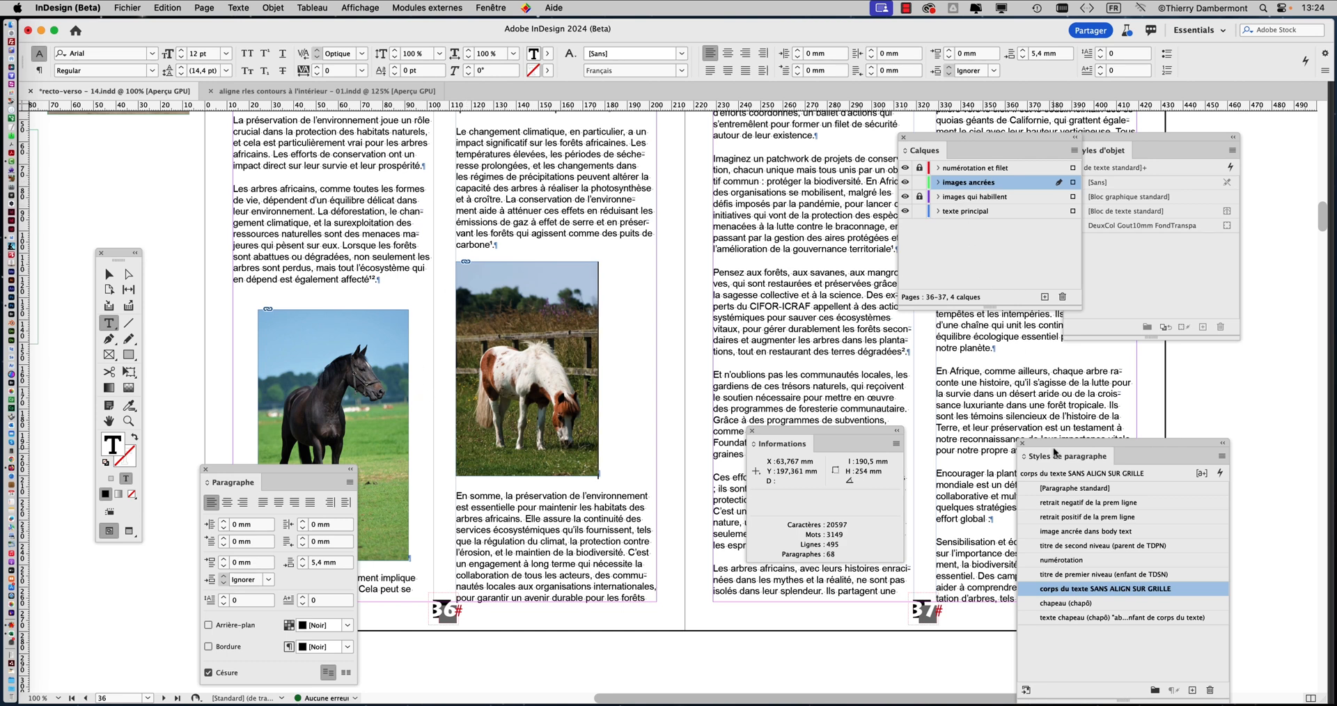
Apply the paragraph style "image ancrée dans body text" to the pony image's paragraph and move the Styles de paragraphe panel off the image
drag(1046, 443, 654, 140)
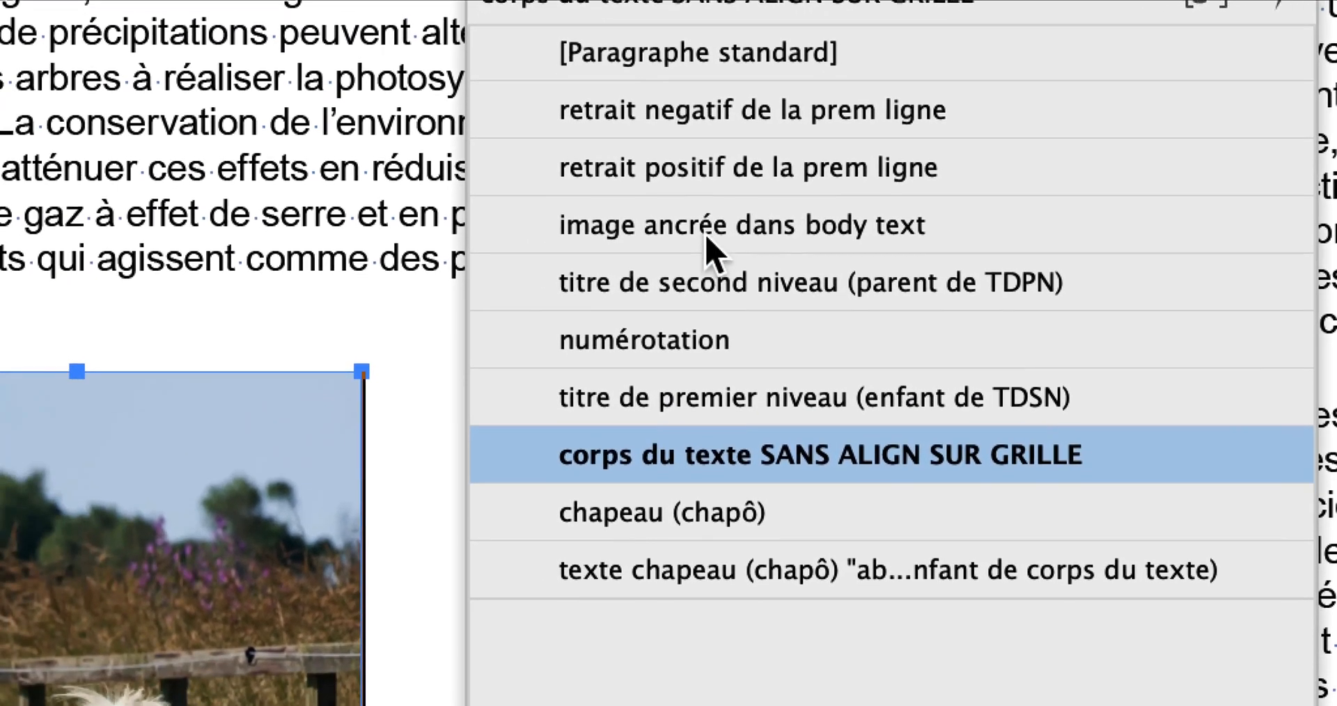
click(728, 233)
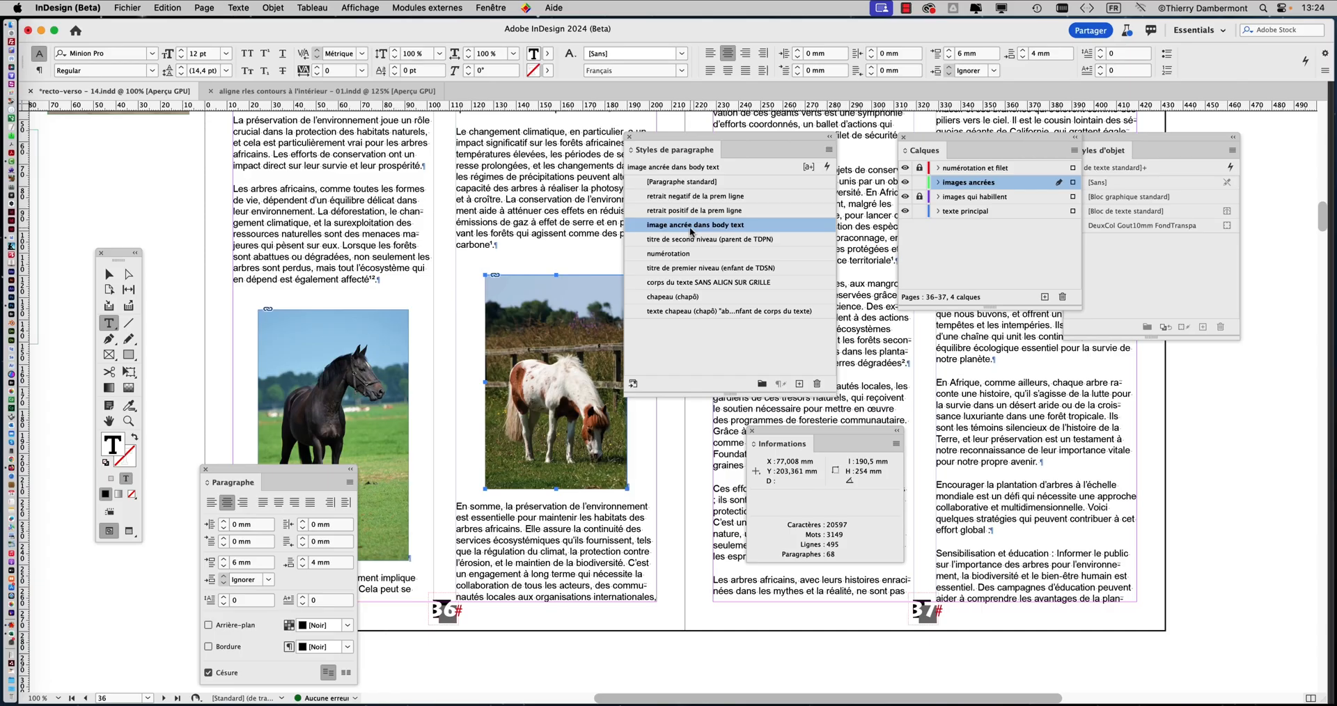
drag(656, 140, 742, 156)
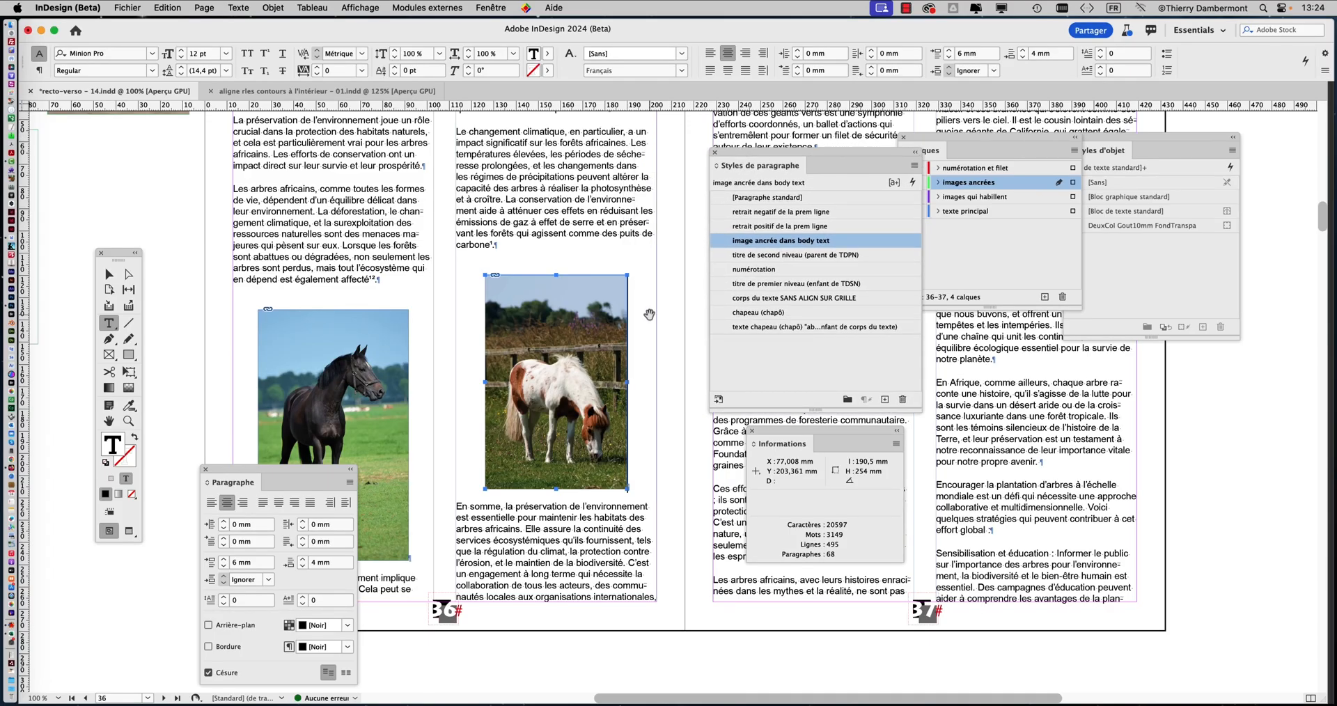
Move the Paragraphe panel below the page, deselect everything with the Selection tool, and hide all panels except the toolbox
scroll(659, 344, down, 1)
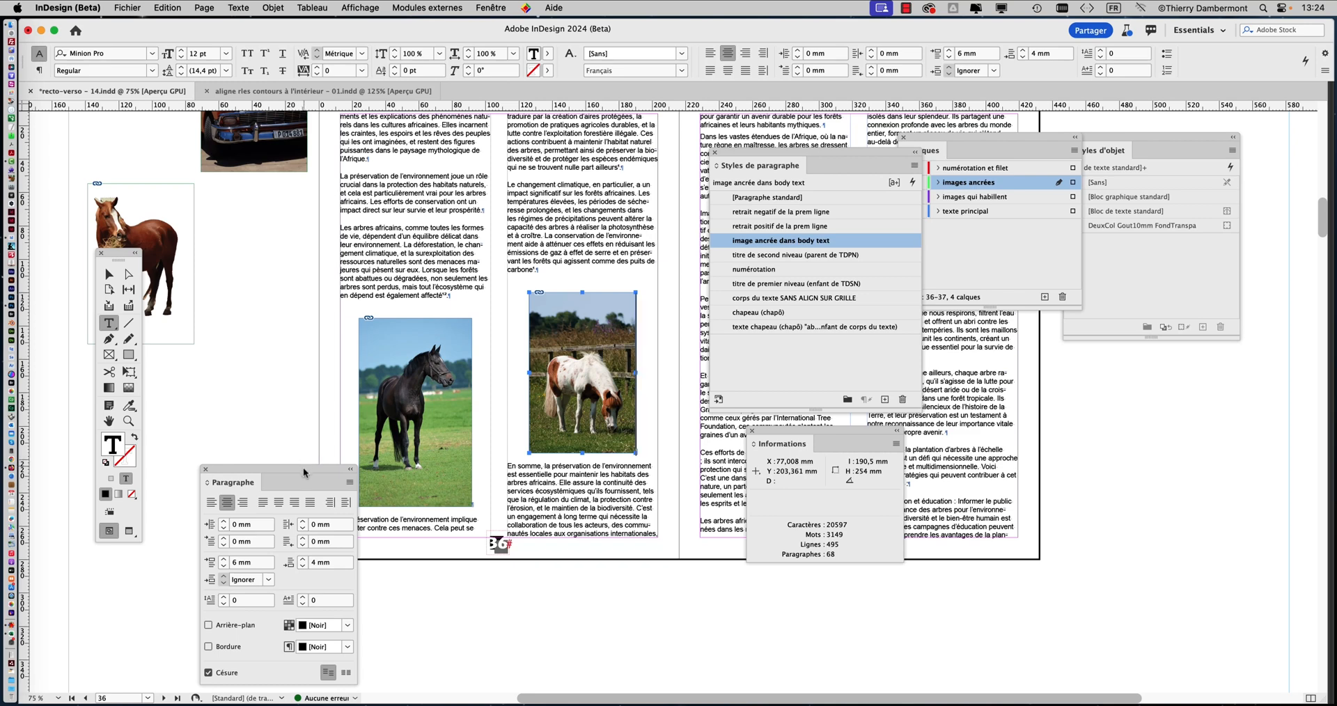
drag(308, 462, 236, 585)
click(109, 274)
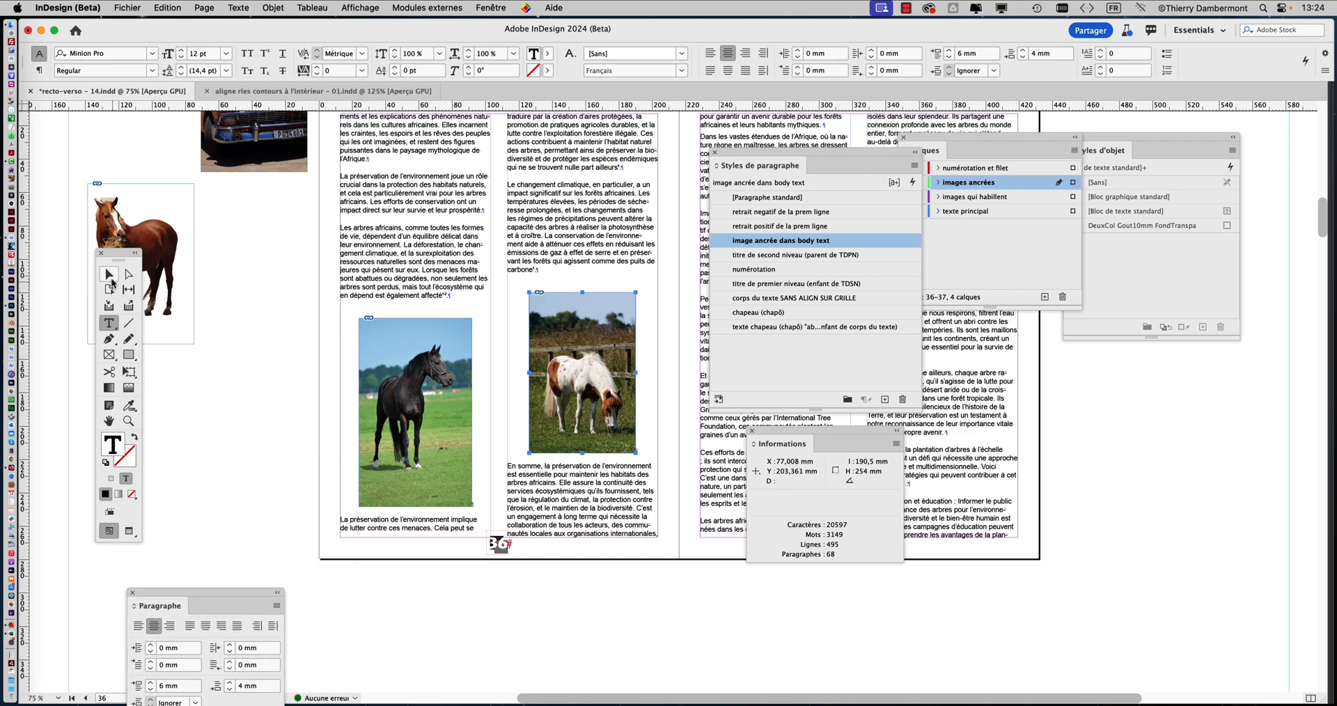
click(257, 381)
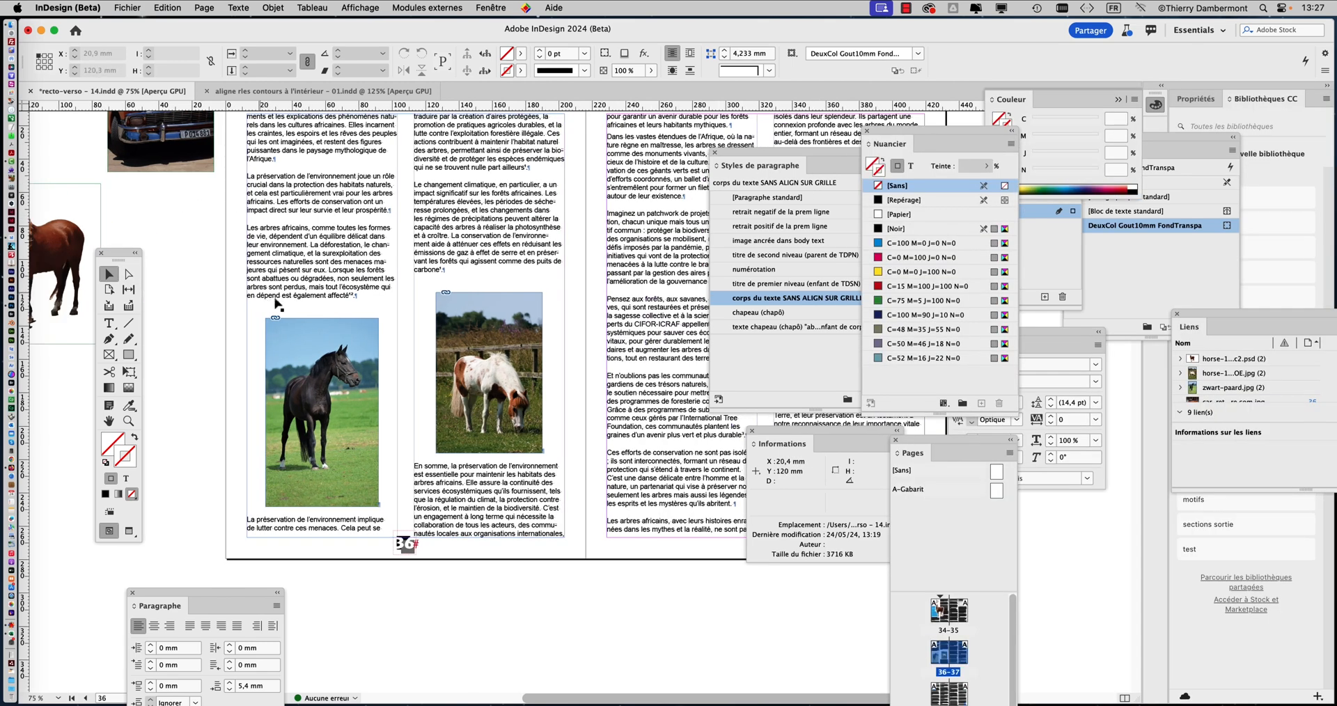
key(shift+Tab)
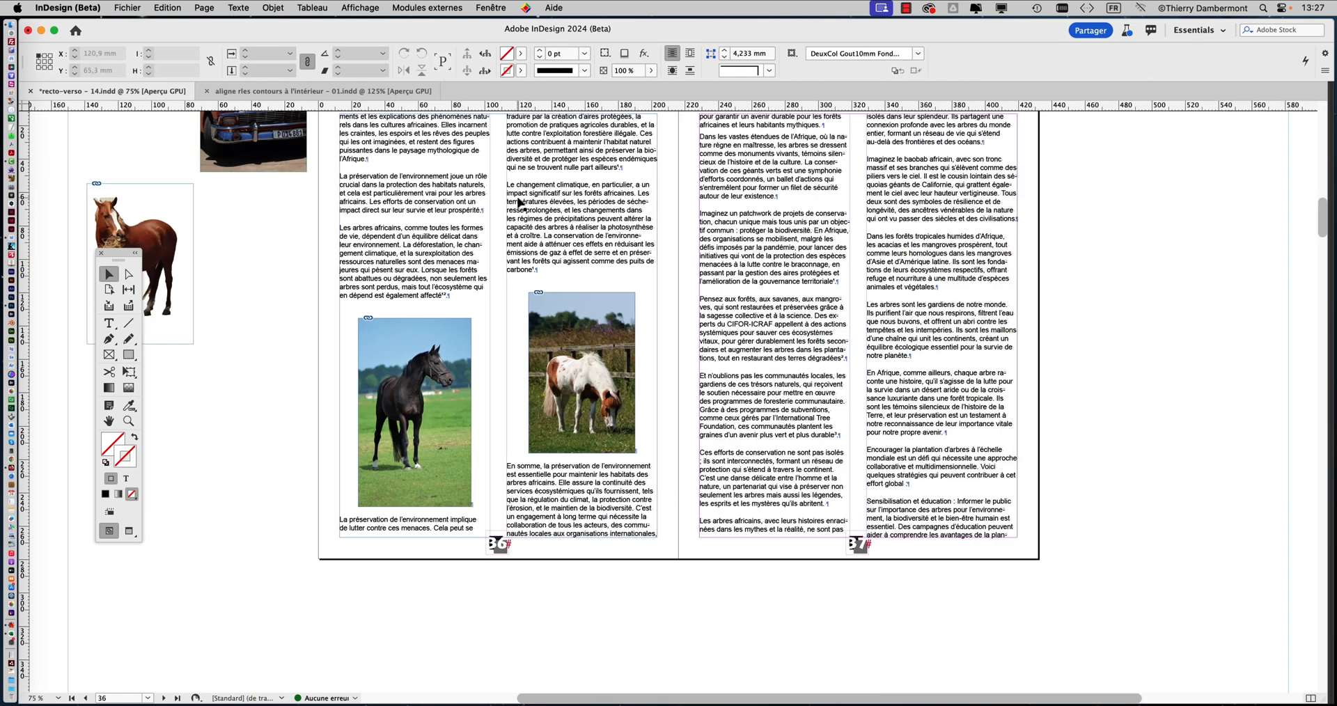
Place the text insertion point at the end of the paragraph ending in "ailleurs¹." on page 36 with the Type tool
scroll(547, 184, up, 2)
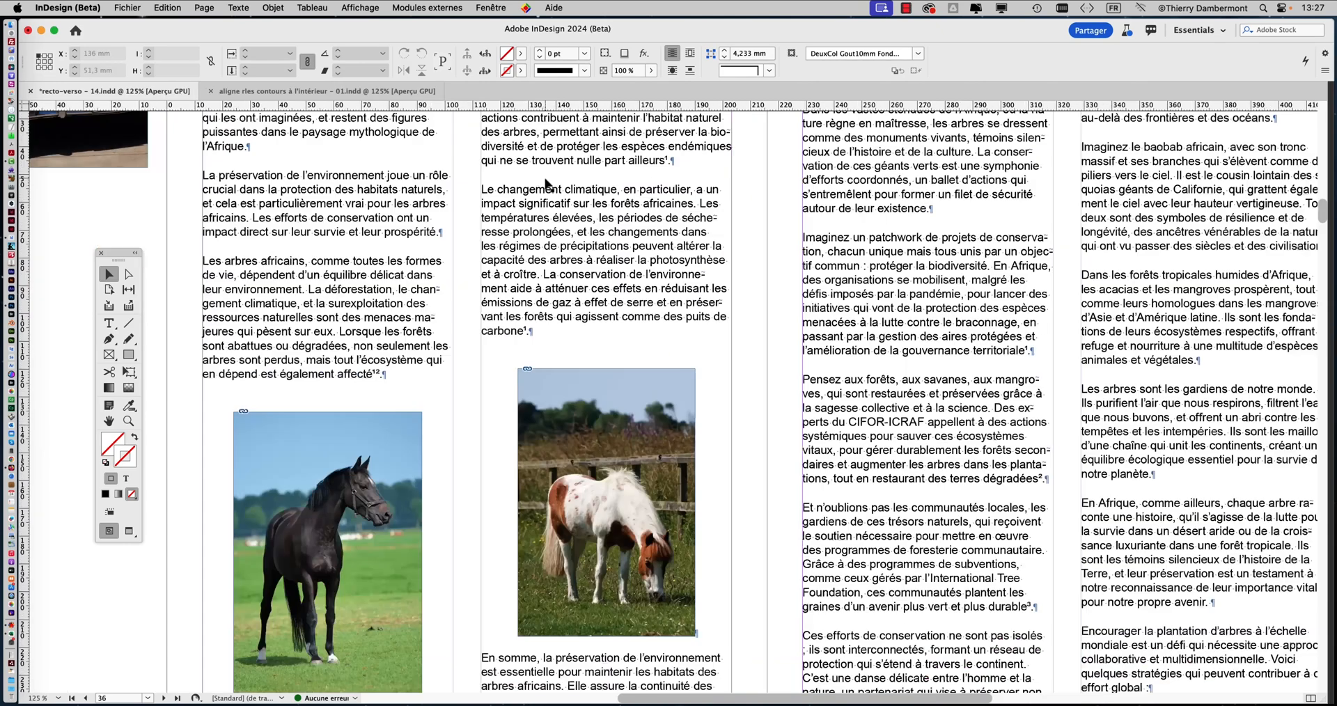
click(109, 323)
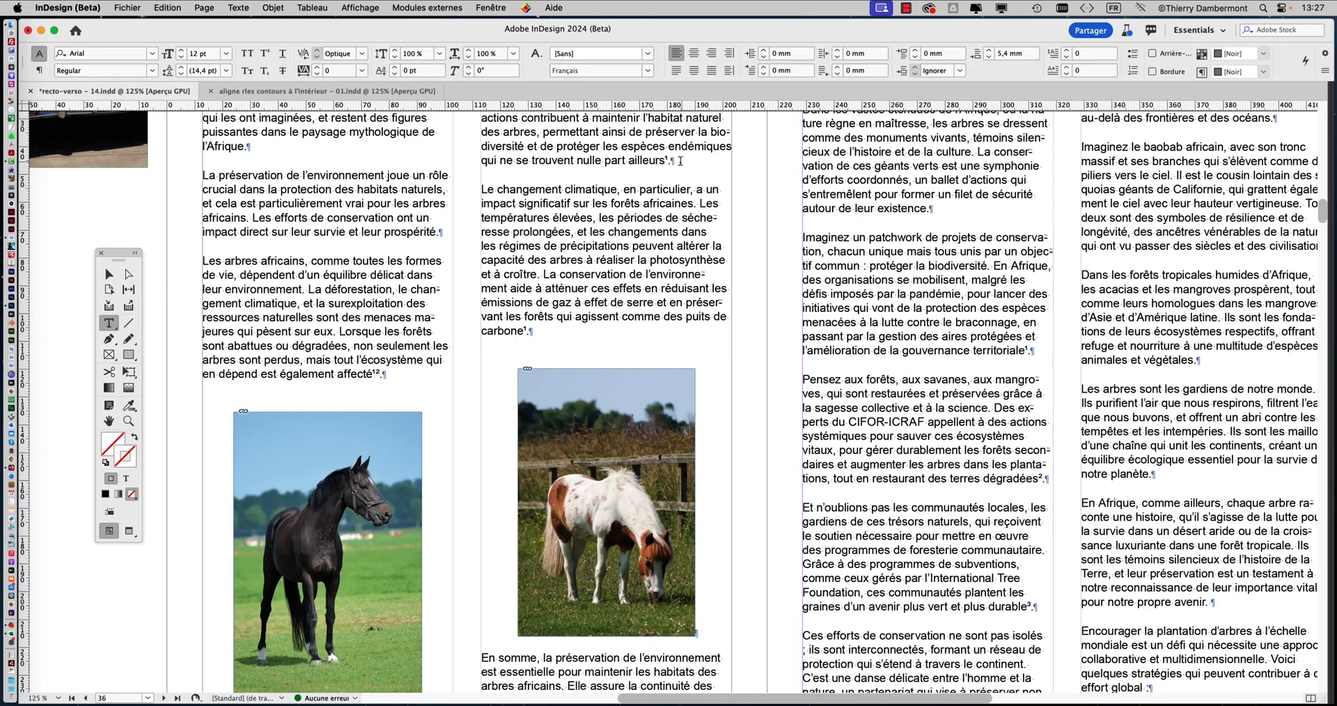
click(681, 160)
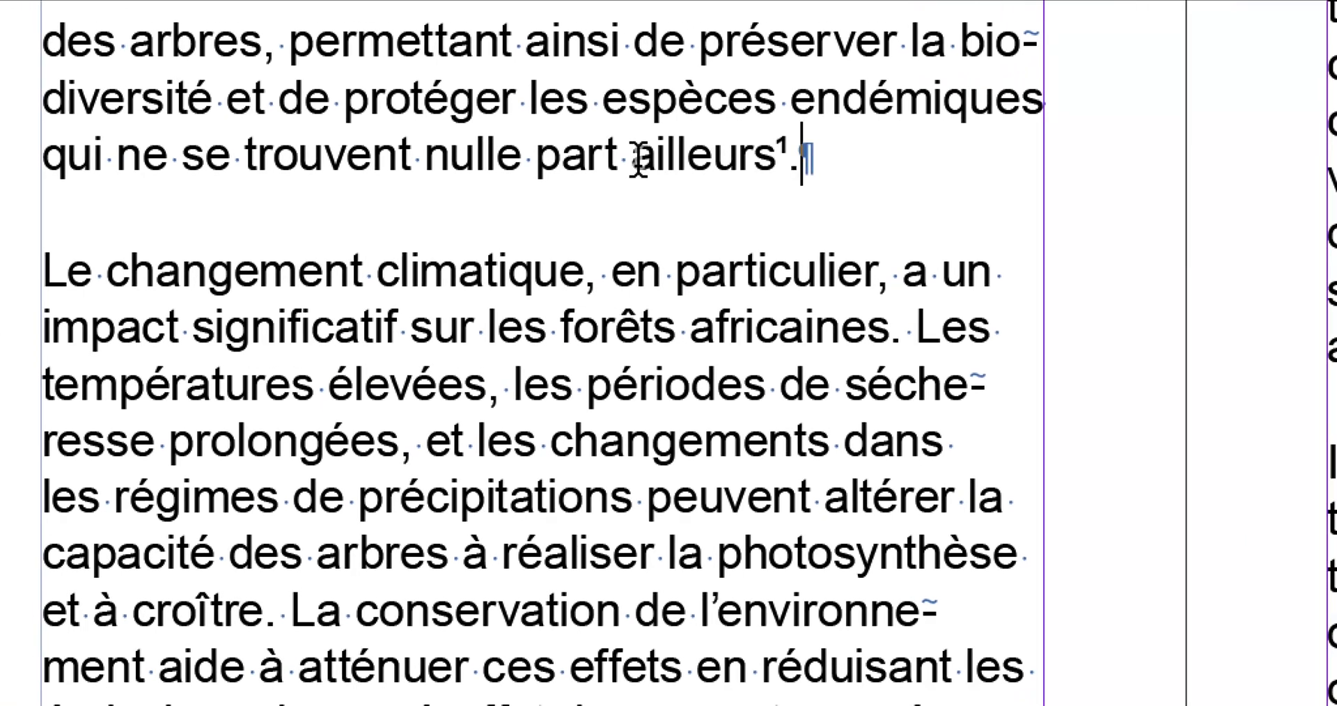
Add a new paragraph reading "Les herbes adaptées aux chevaux" below the paragraph ending in "ailleurs¹."
key(Return)
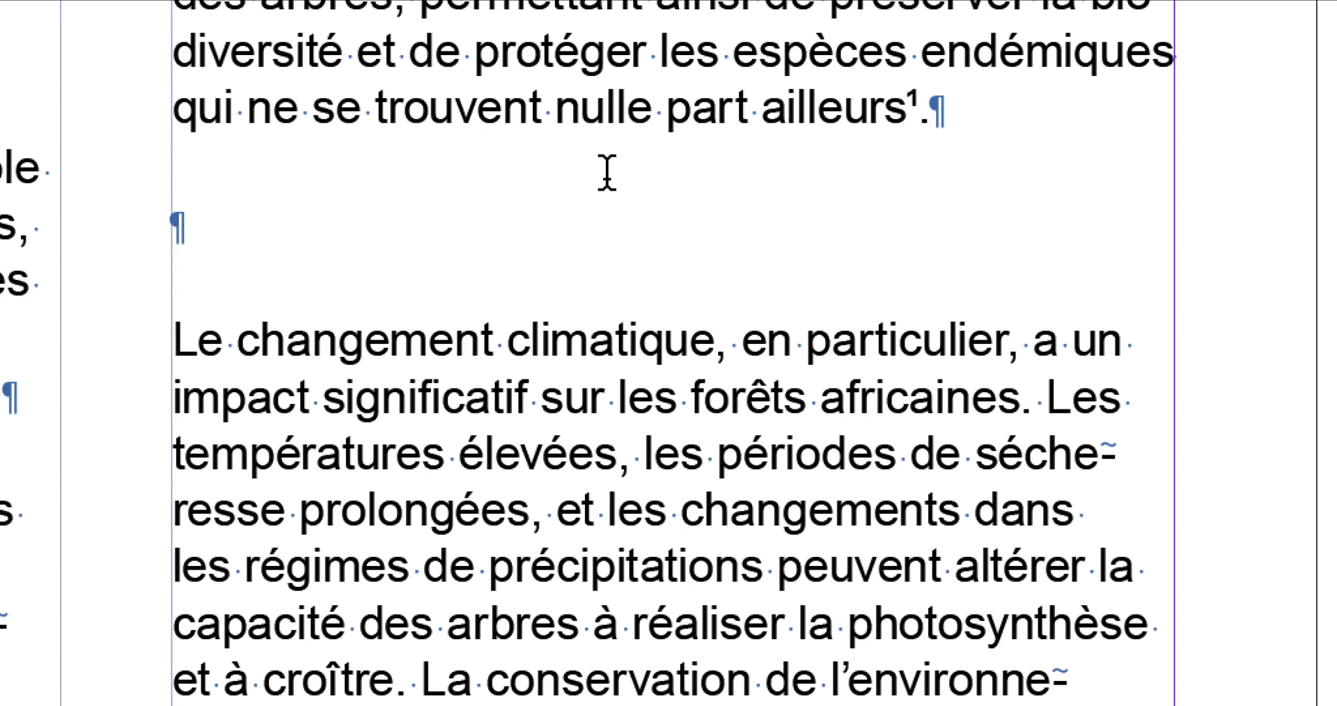
text(Les herbes )
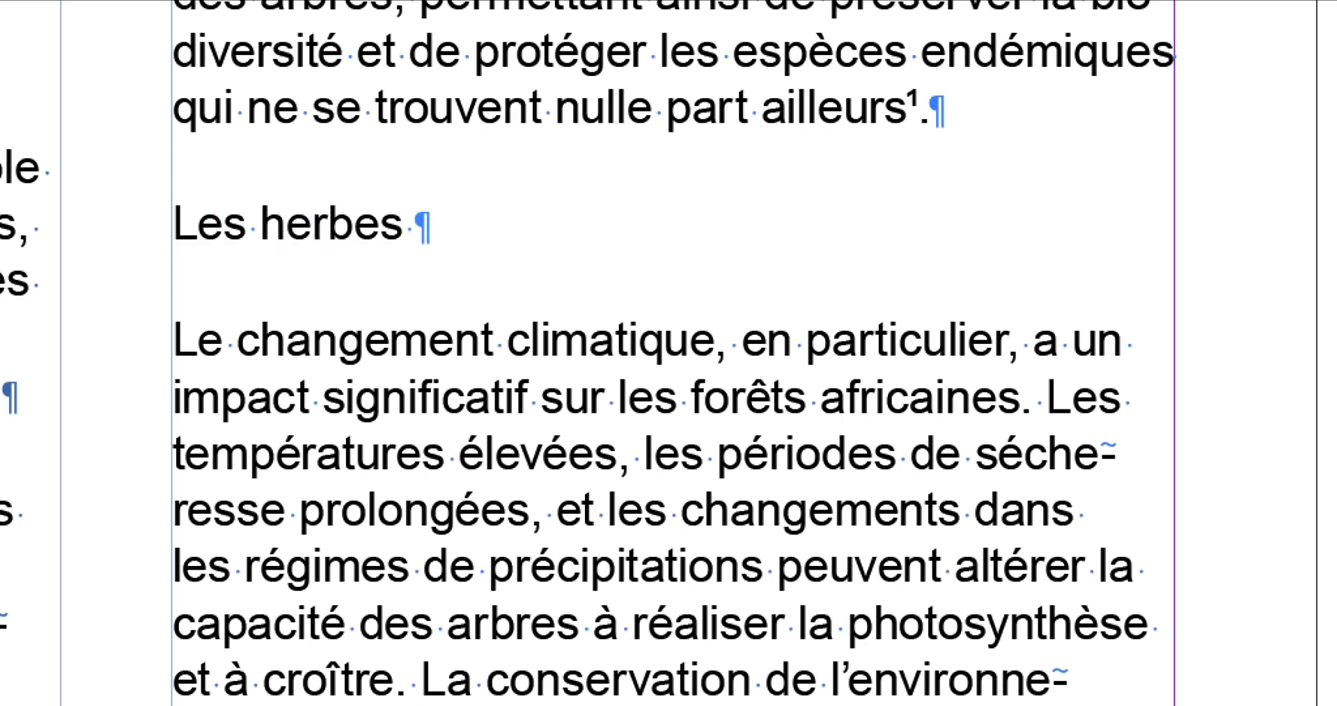
text(adaopté)
key(BackSpace)
key(BackSpace)
key(BackSpace)
key(BackSpace)
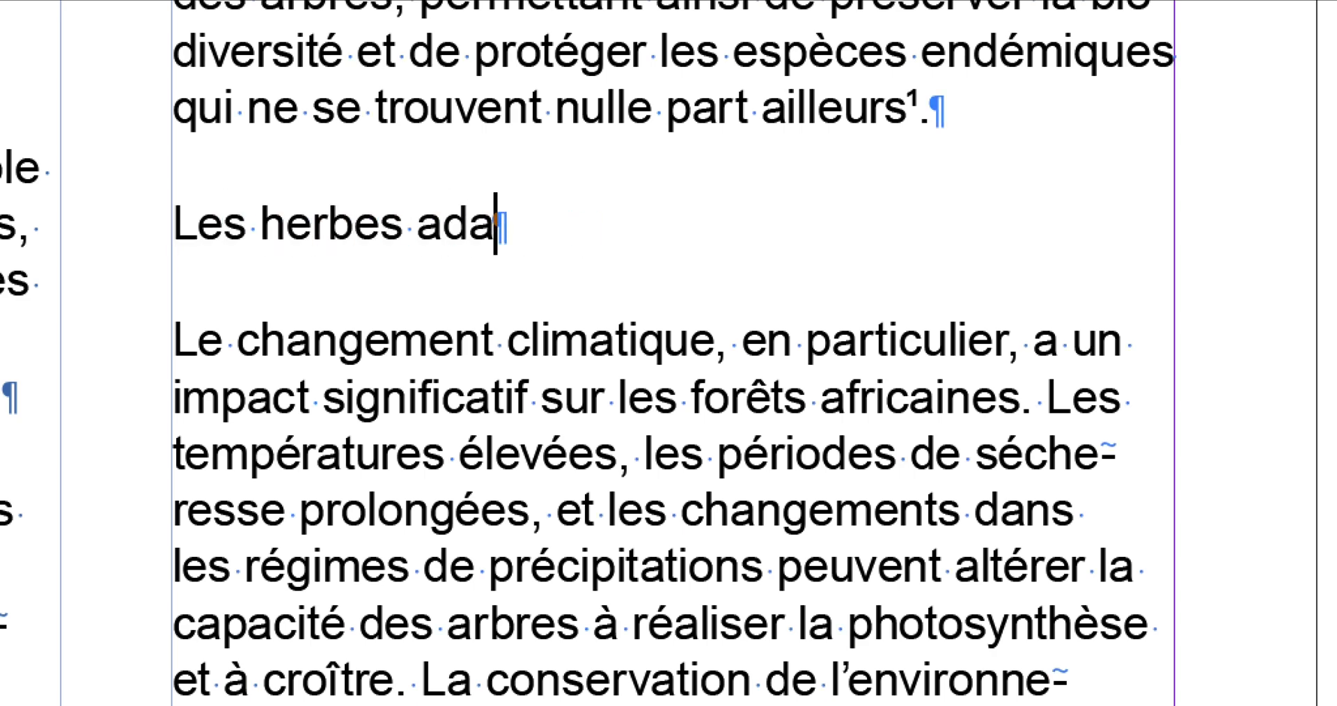
text(ptées aux ch)
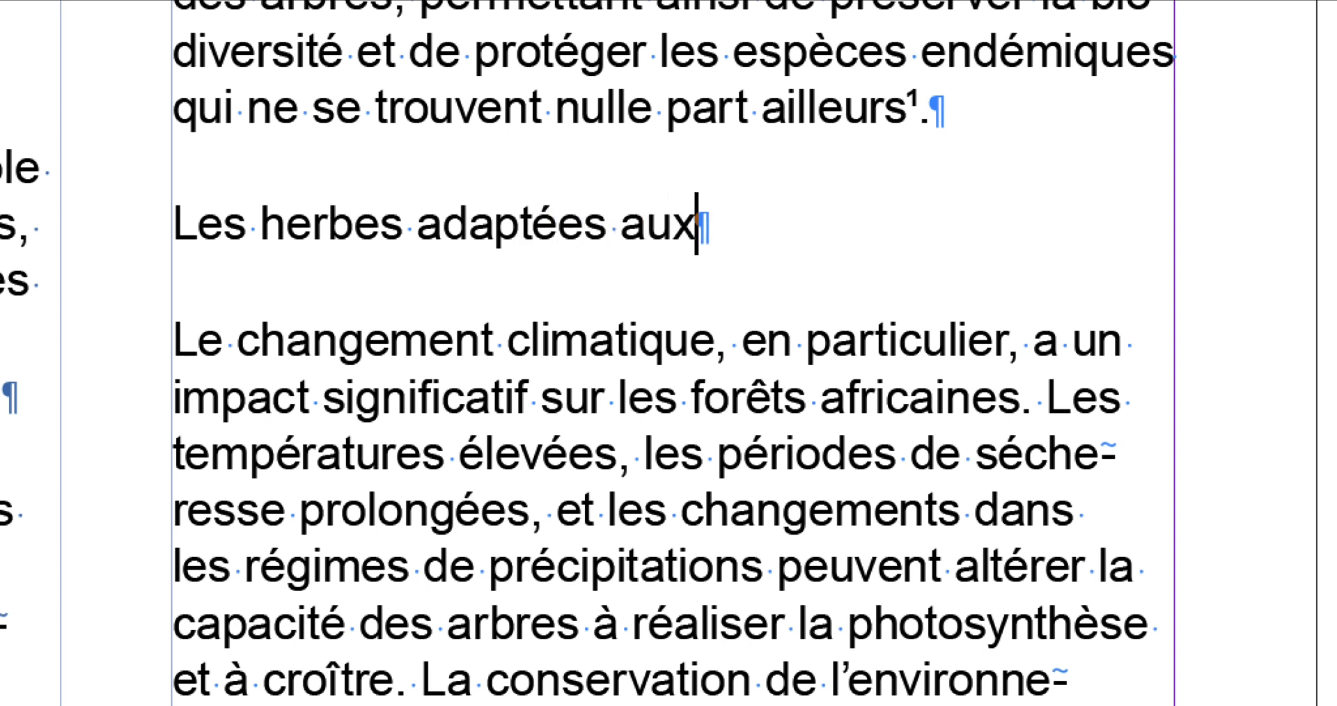
text(evaux)
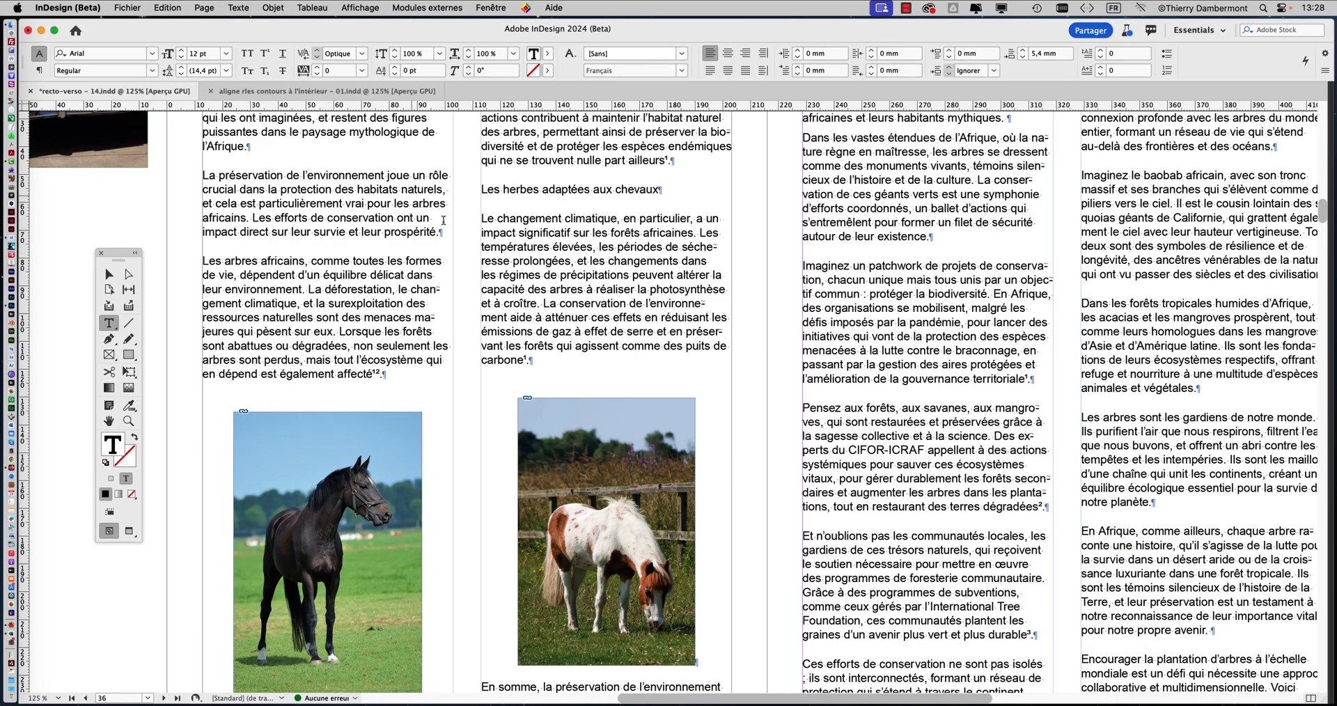
Apply the paragraph style "titre de second niveau (parent de TDPN)" to the new paragraph and move the Styles de paragraphe panel beside page 37
key(super+minus)
key(super+minus)
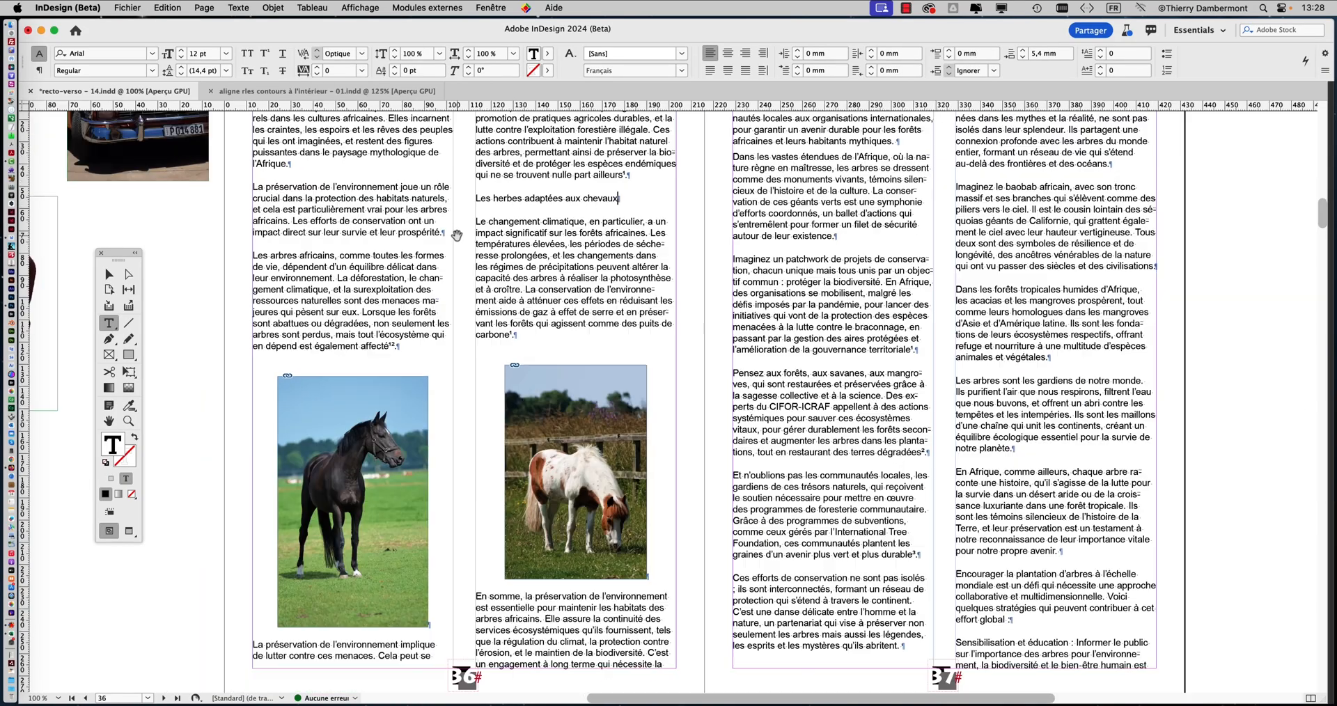
click(258, 5)
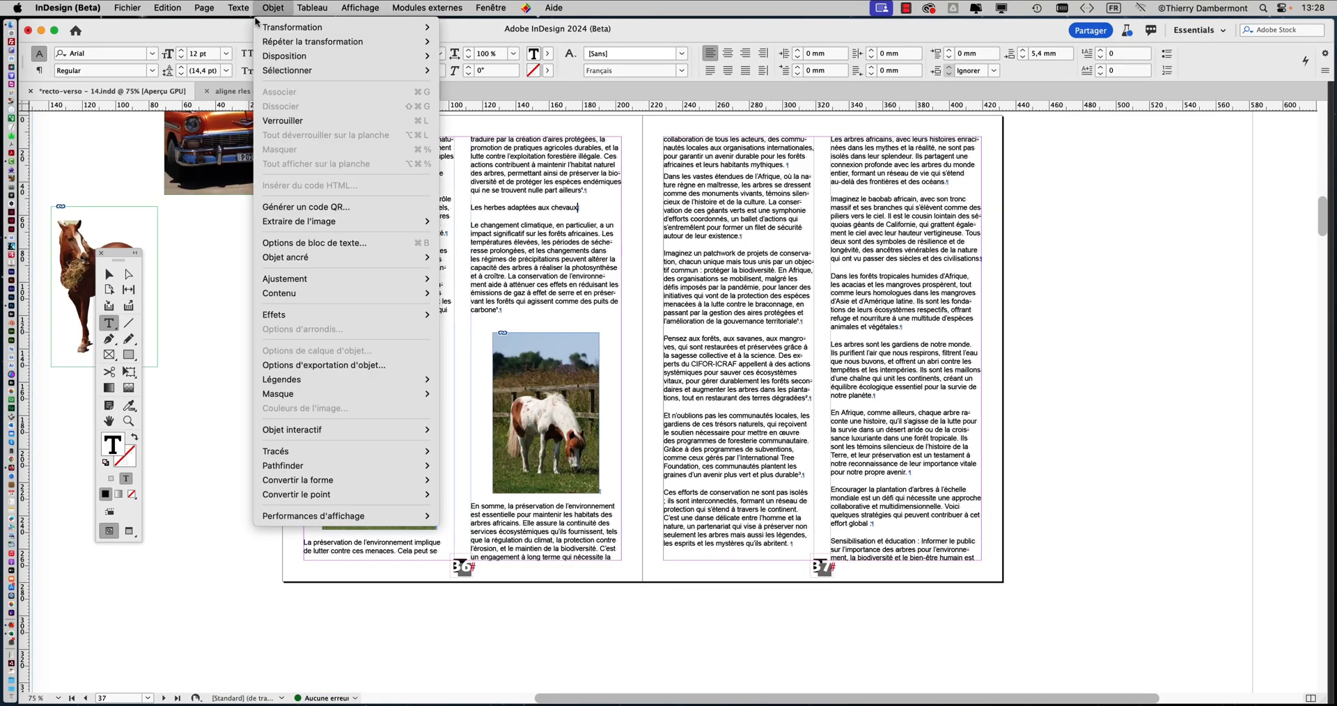
mouse_move(249, 7)
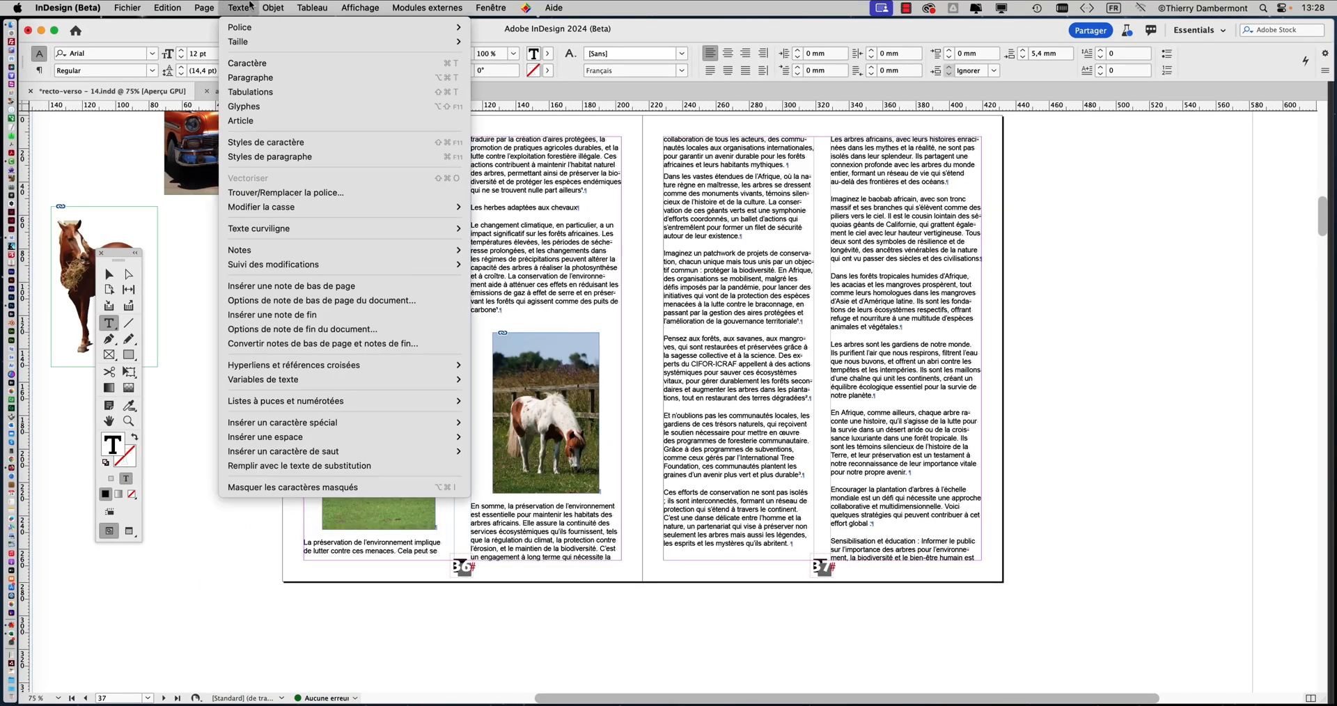
click(276, 158)
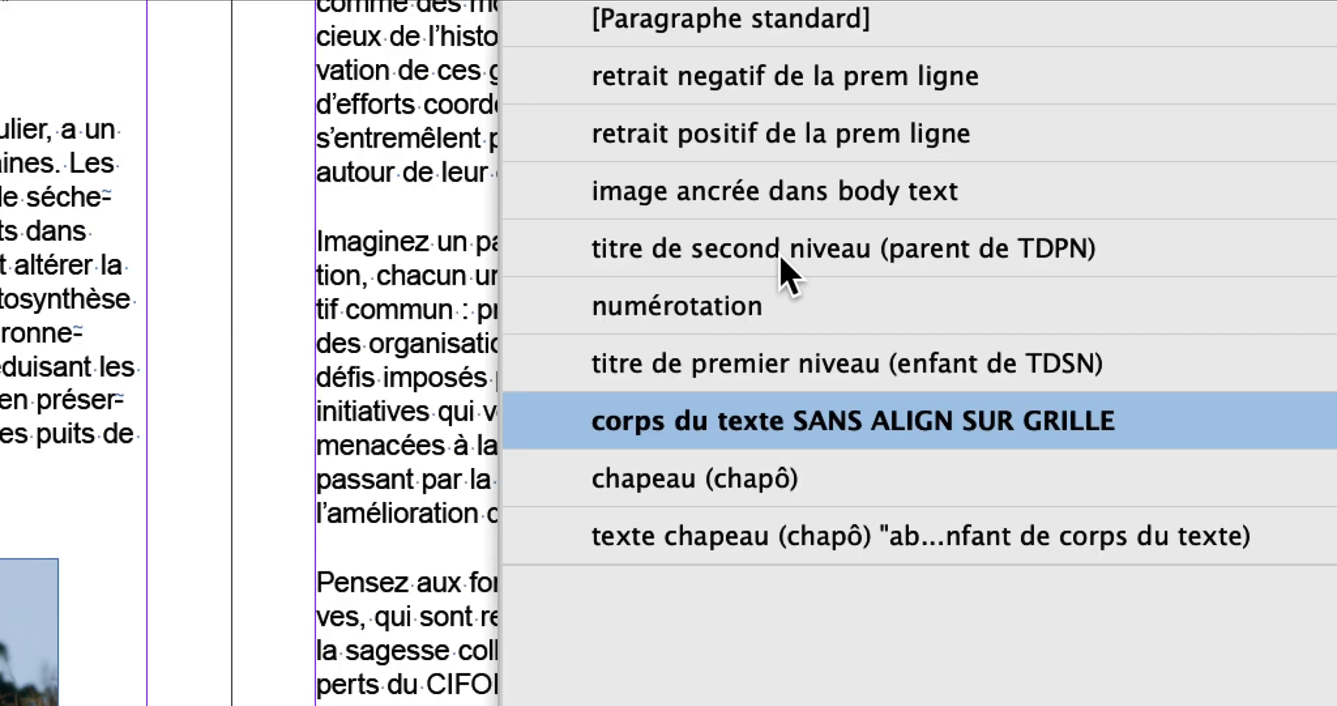
click(781, 257)
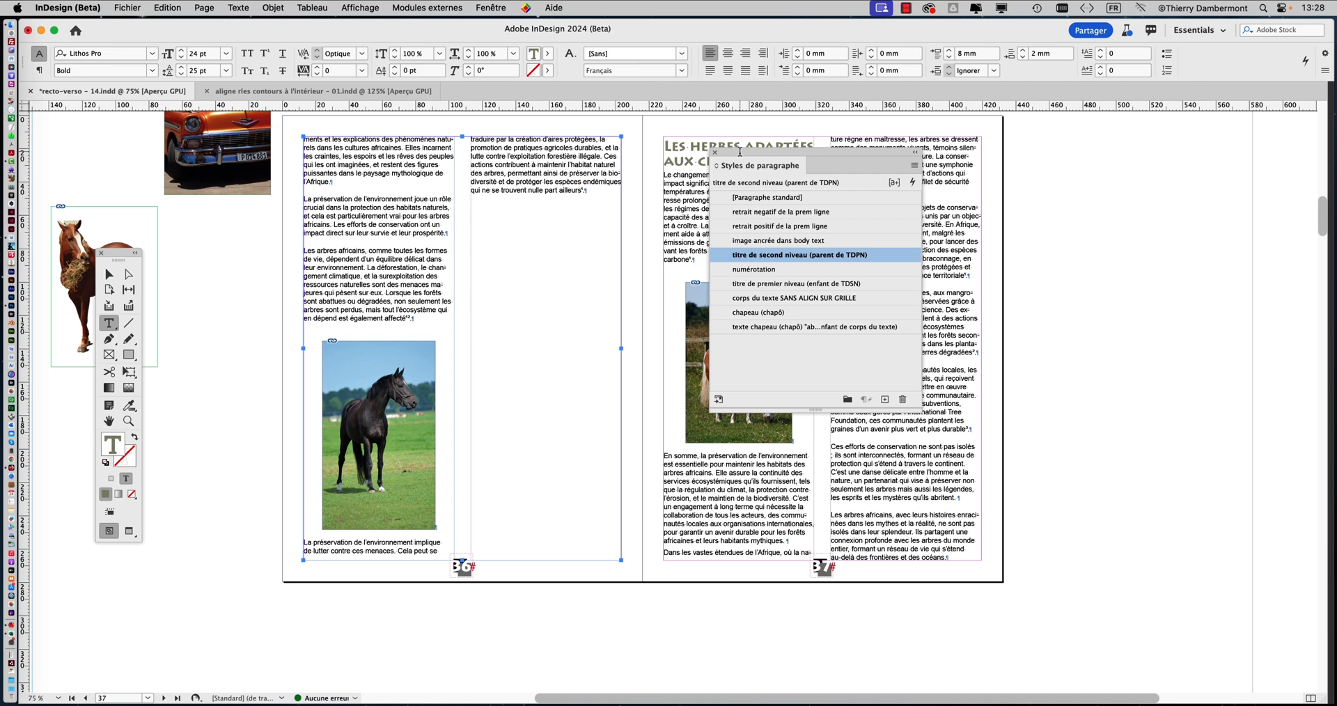
drag(739, 152, 1031, 147)
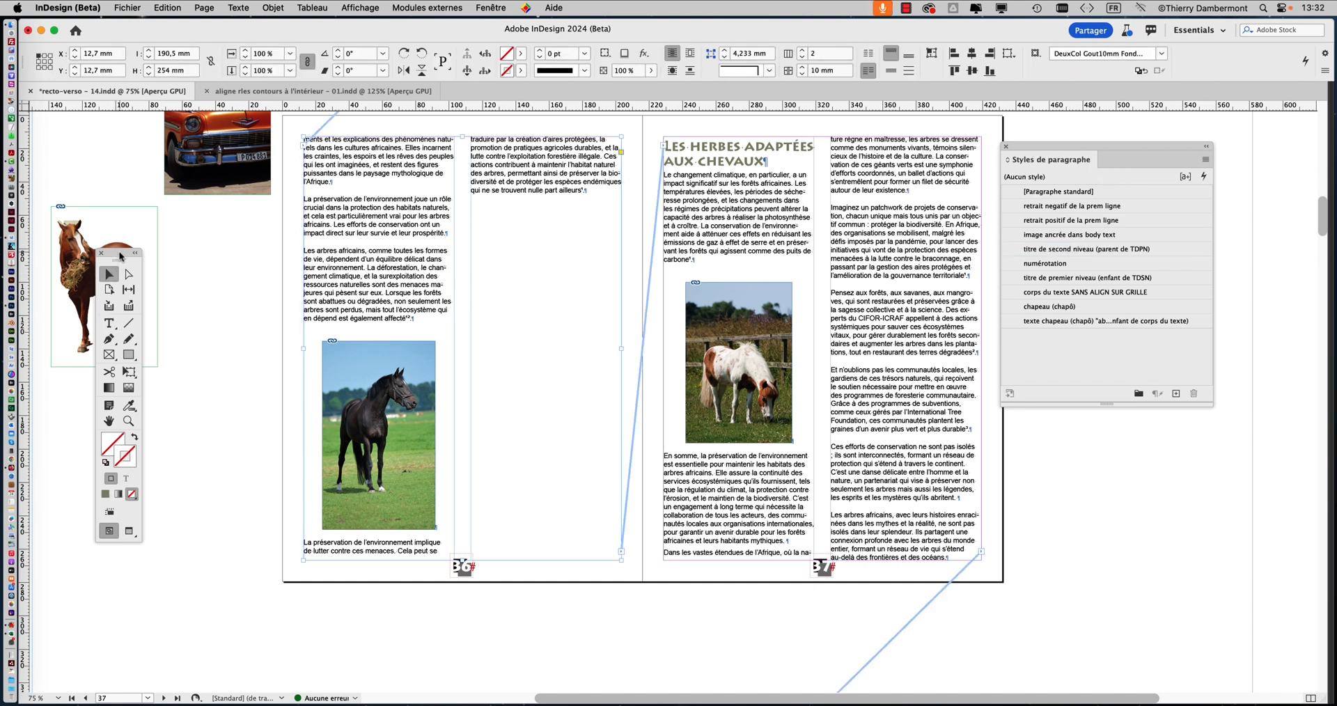
Place the text insertion point in the heading on page 37 with the Type tool and move the toolbox and Styles de paragraphe panel clear of the text
drag(121, 256, 579, 145)
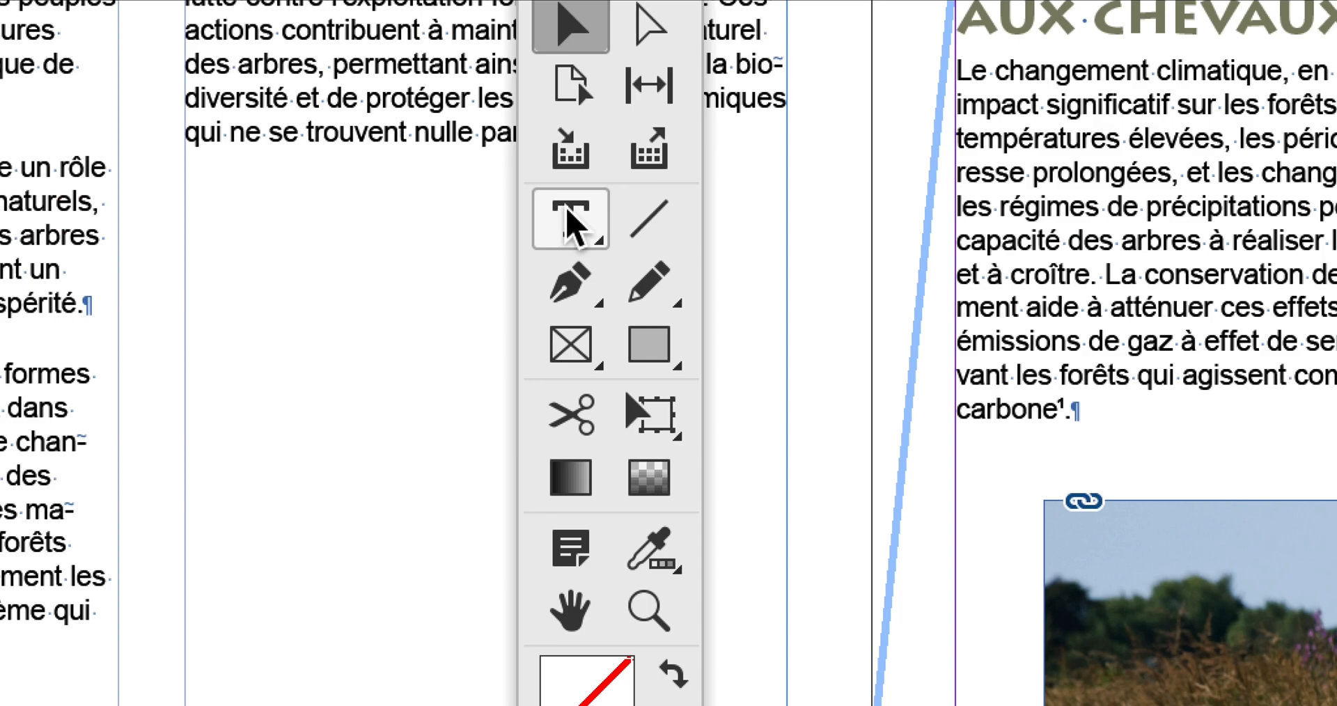
click(571, 219)
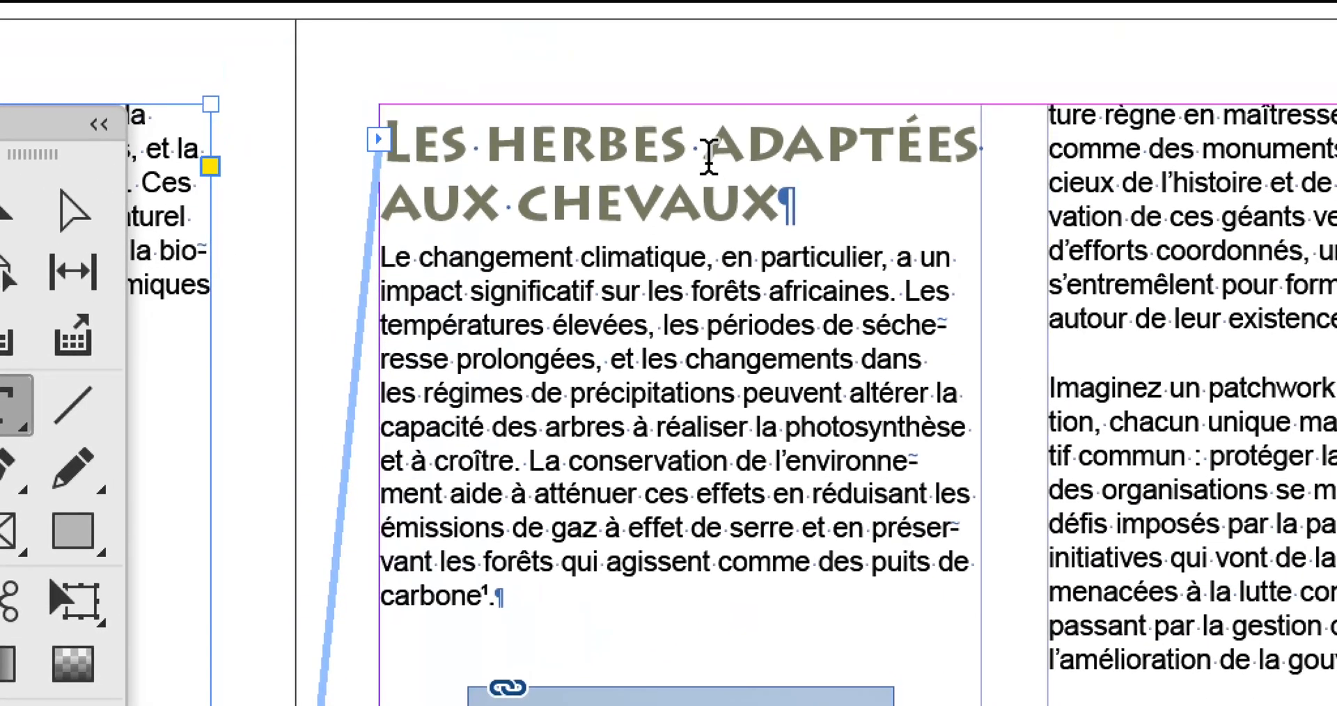
click(711, 156)
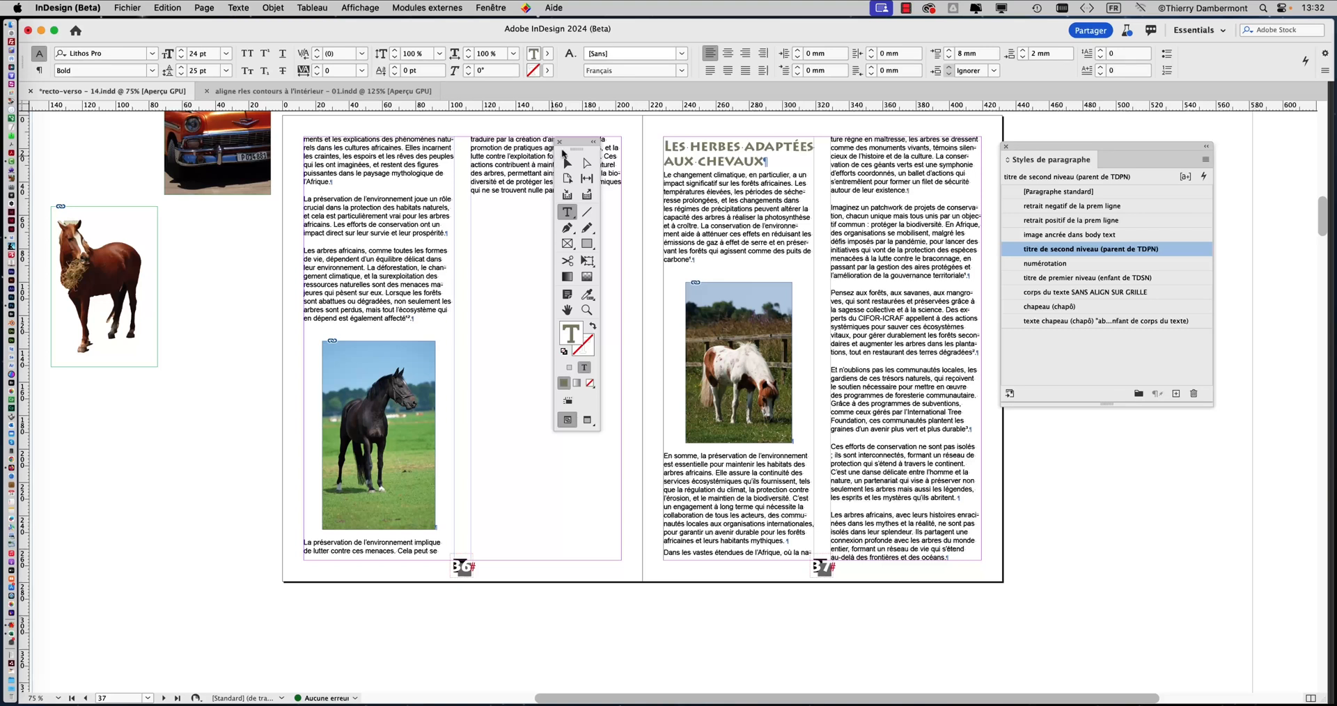
drag(564, 150, 223, 143)
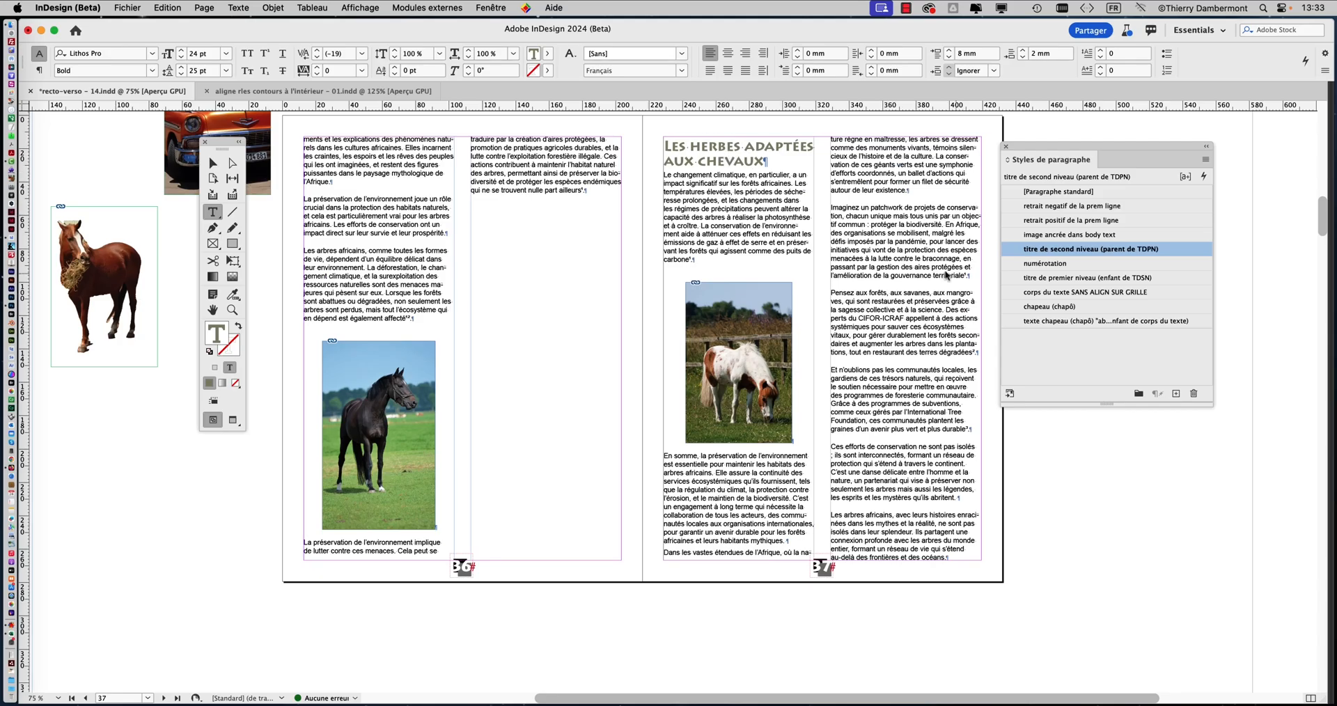
drag(1054, 144, 1100, 137)
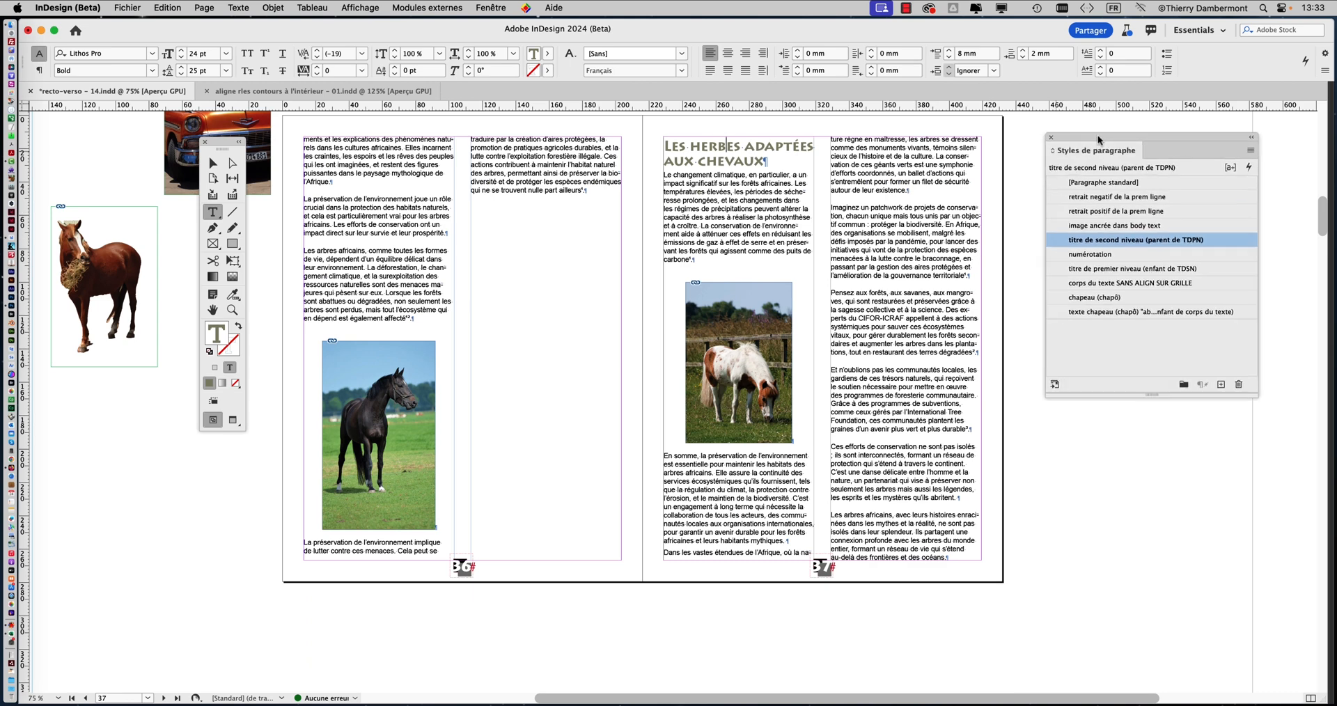
Show the Paragraphe panel and move it beside the heading, with the Styles de paragraphe panel lowered
click(230, 9)
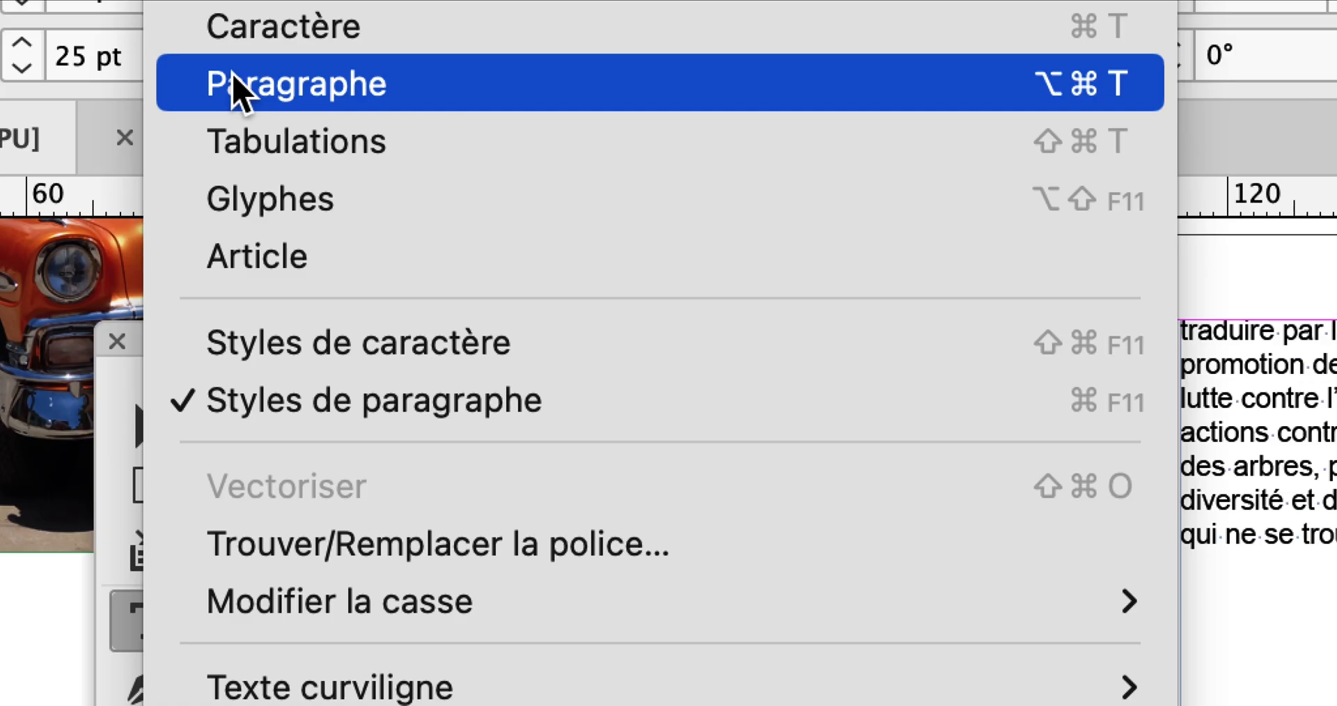
click(234, 79)
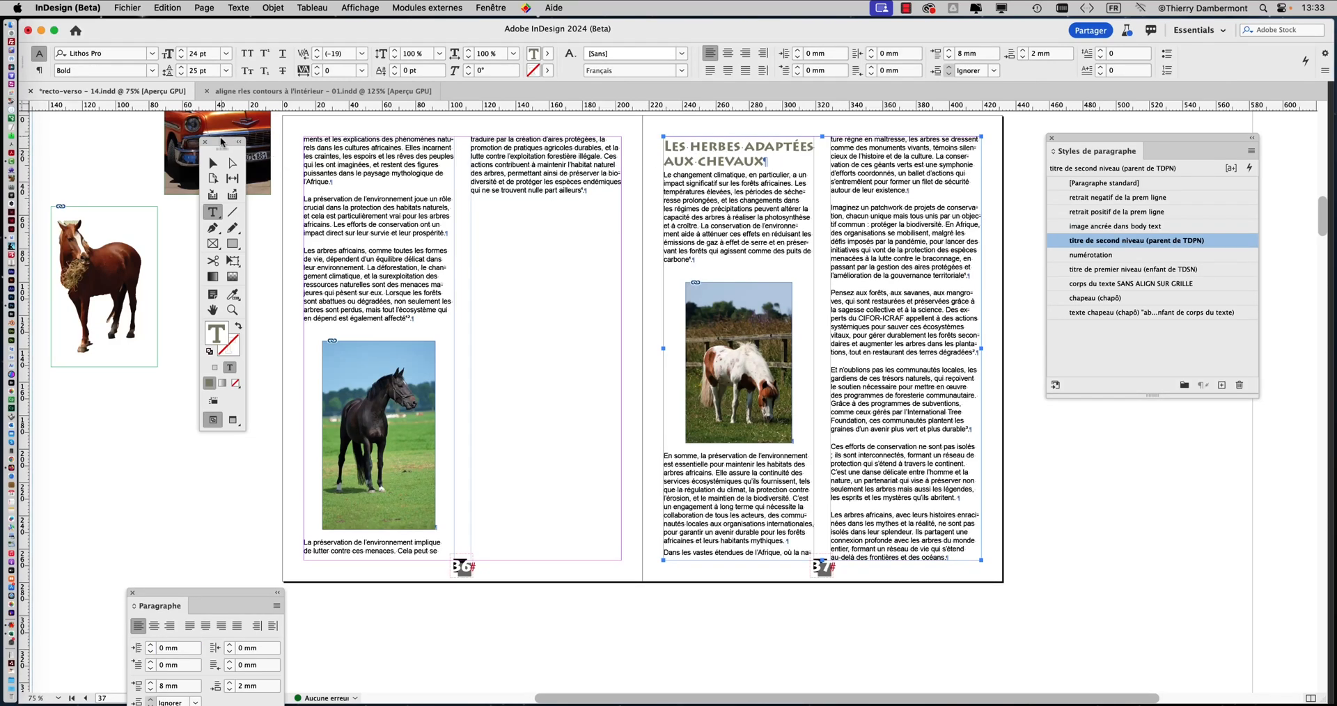
click(239, 10)
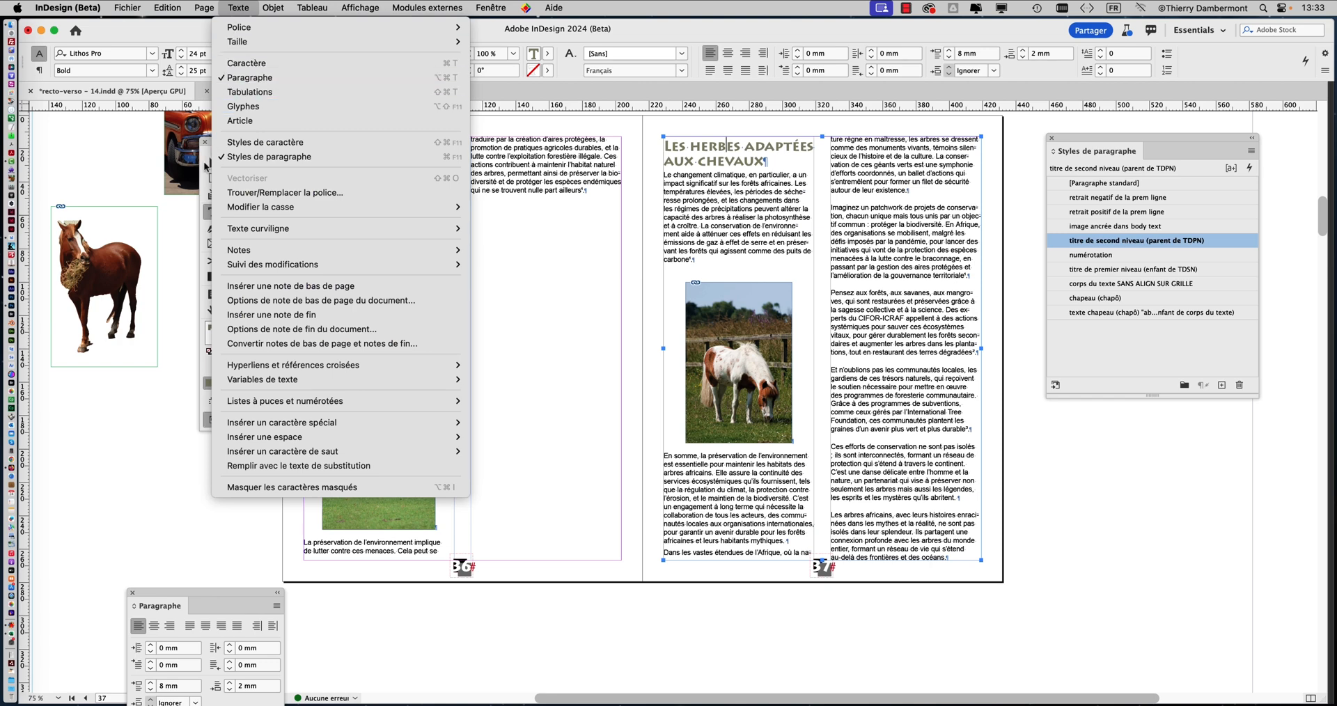
click(207, 166)
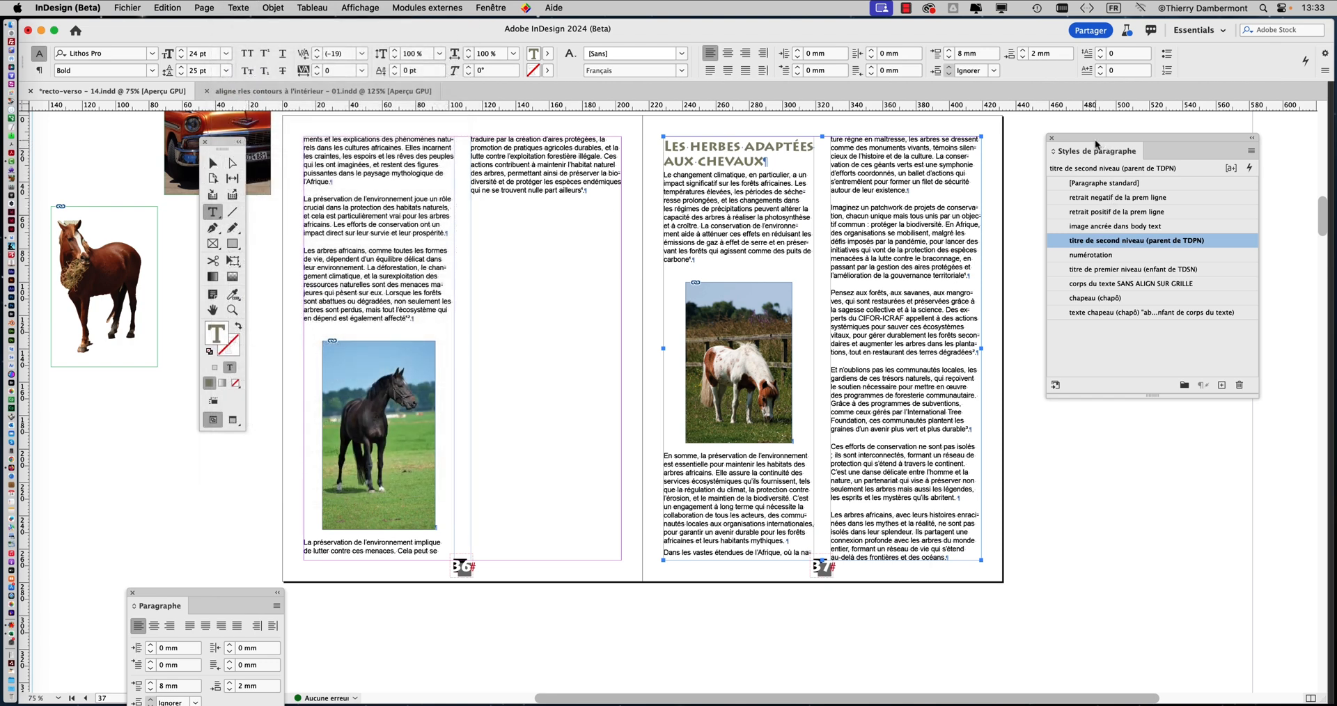
drag(1096, 145, 1094, 306)
drag(261, 593, 549, 164)
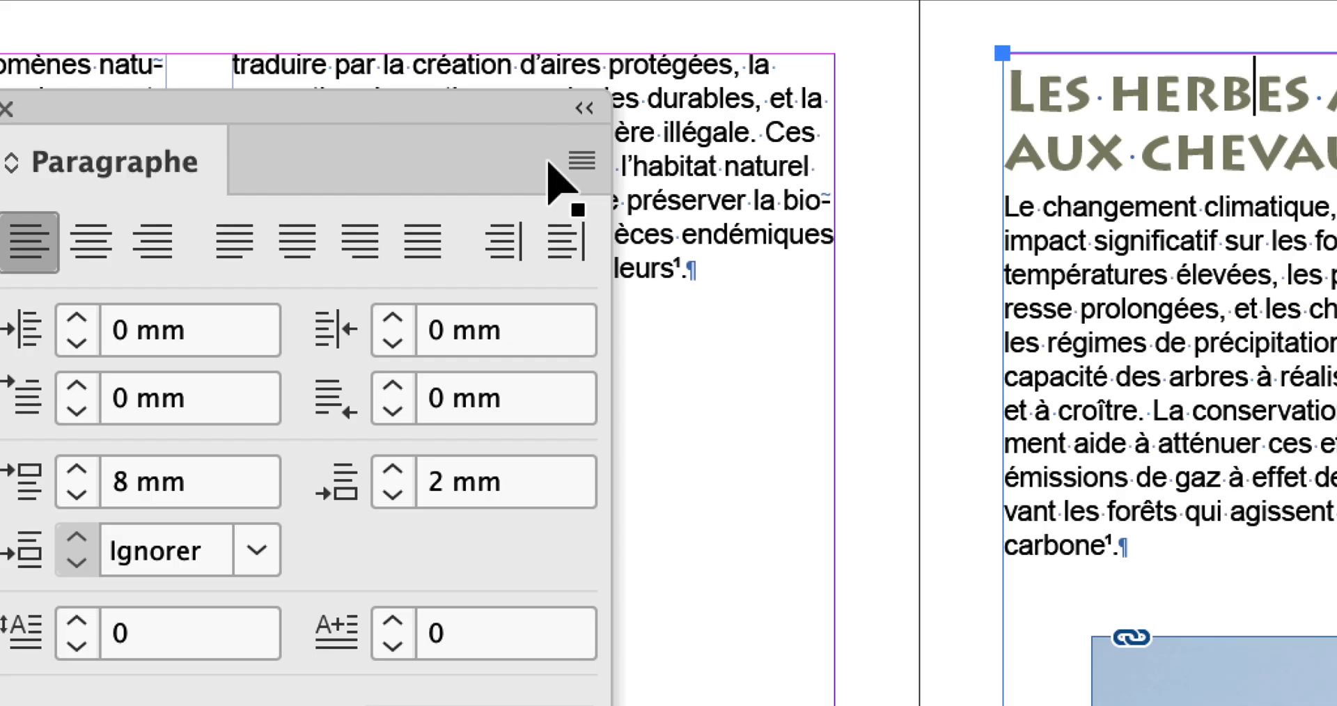
Review the Début du paragraphe choices in the heading's Options d'enchaînement and keep Colonne suivante
click(571, 163)
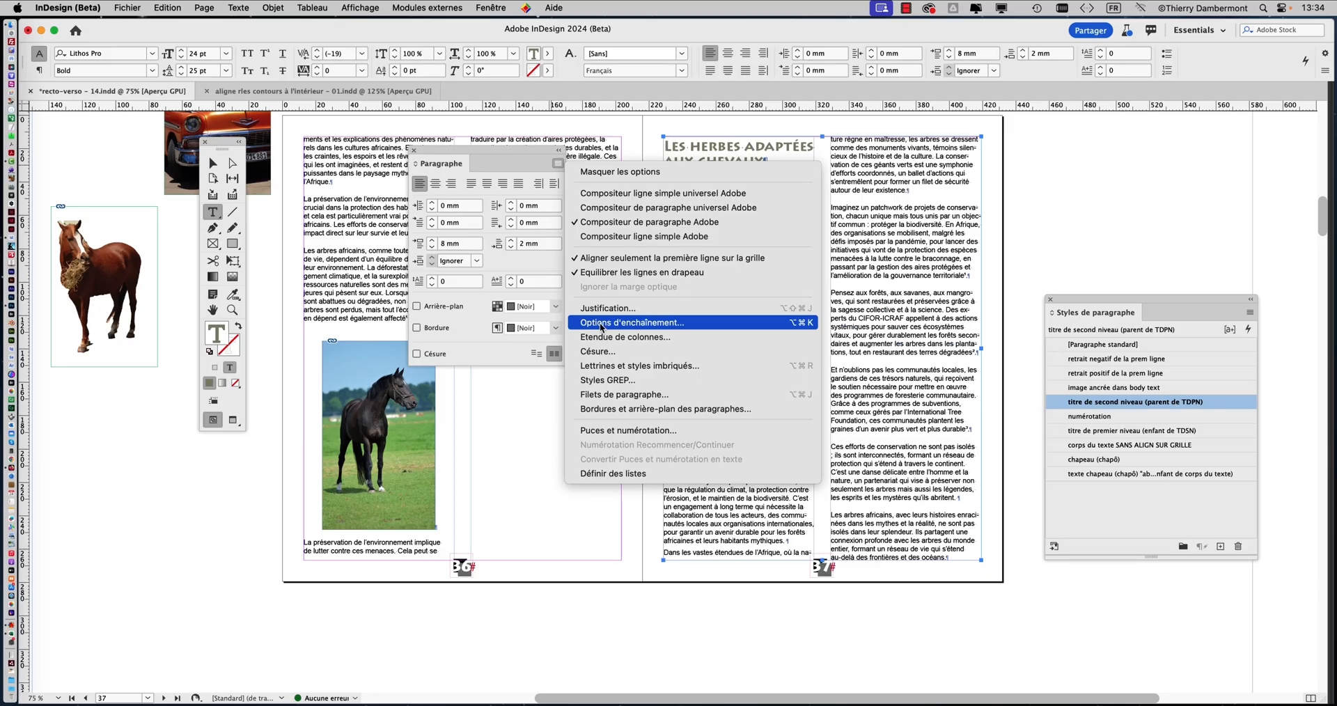
click(601, 324)
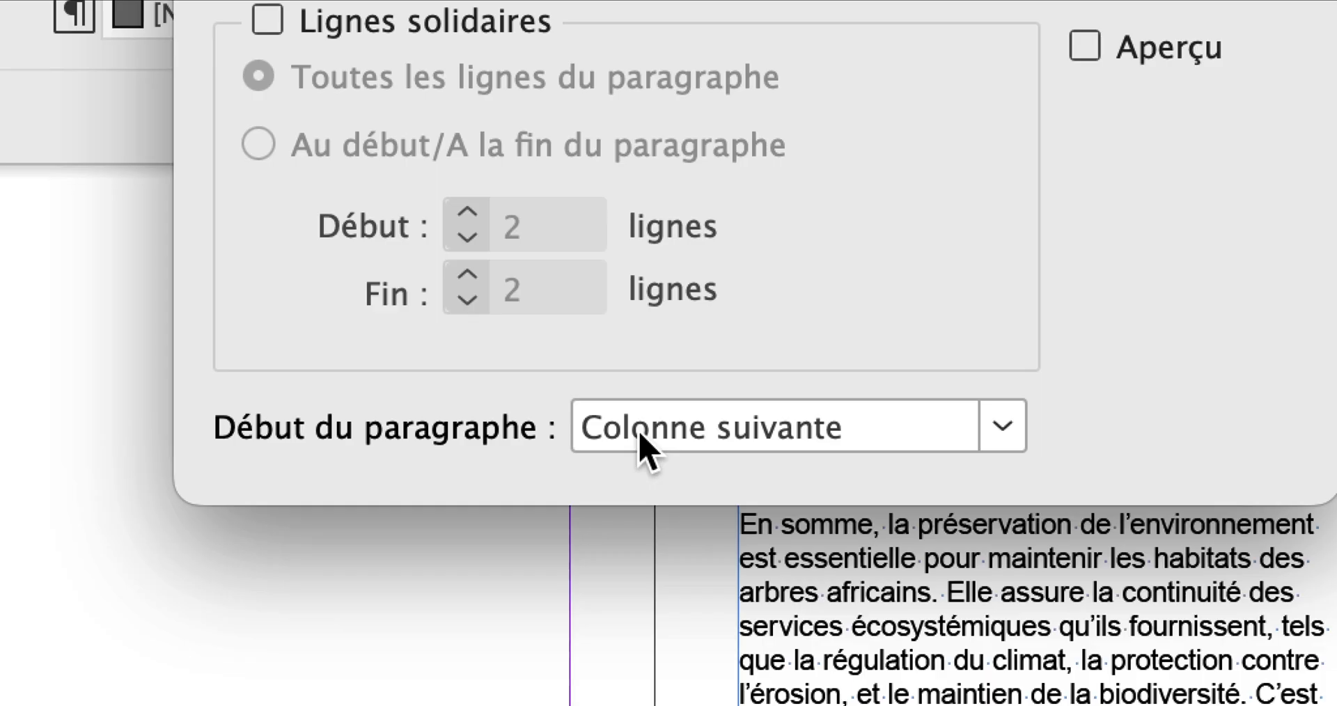
click(639, 447)
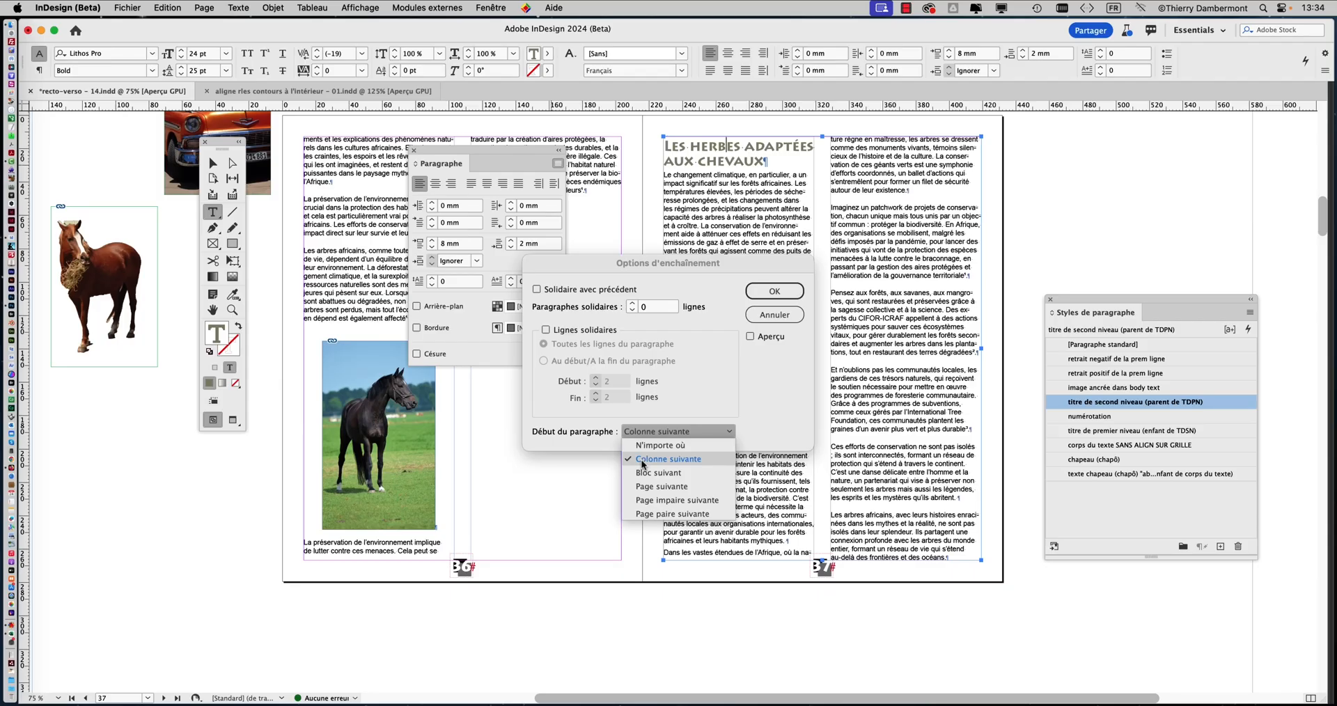
click(717, 456)
click(777, 292)
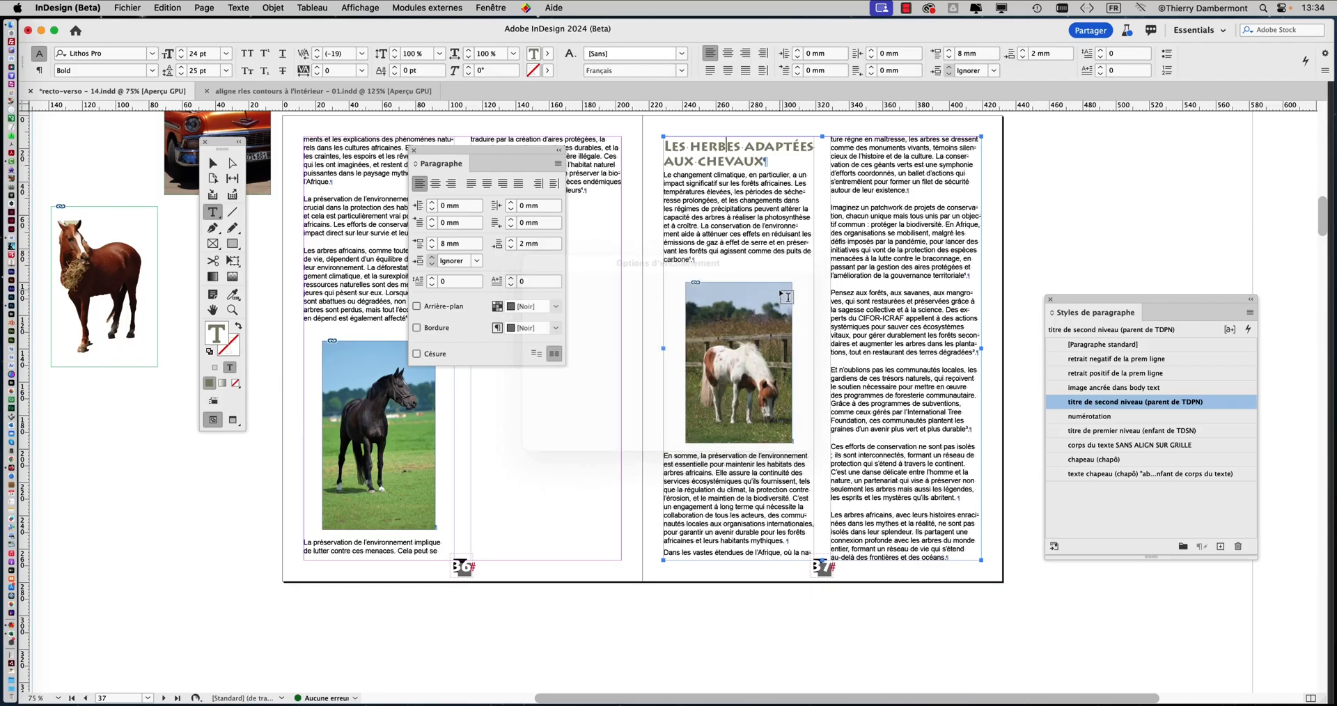